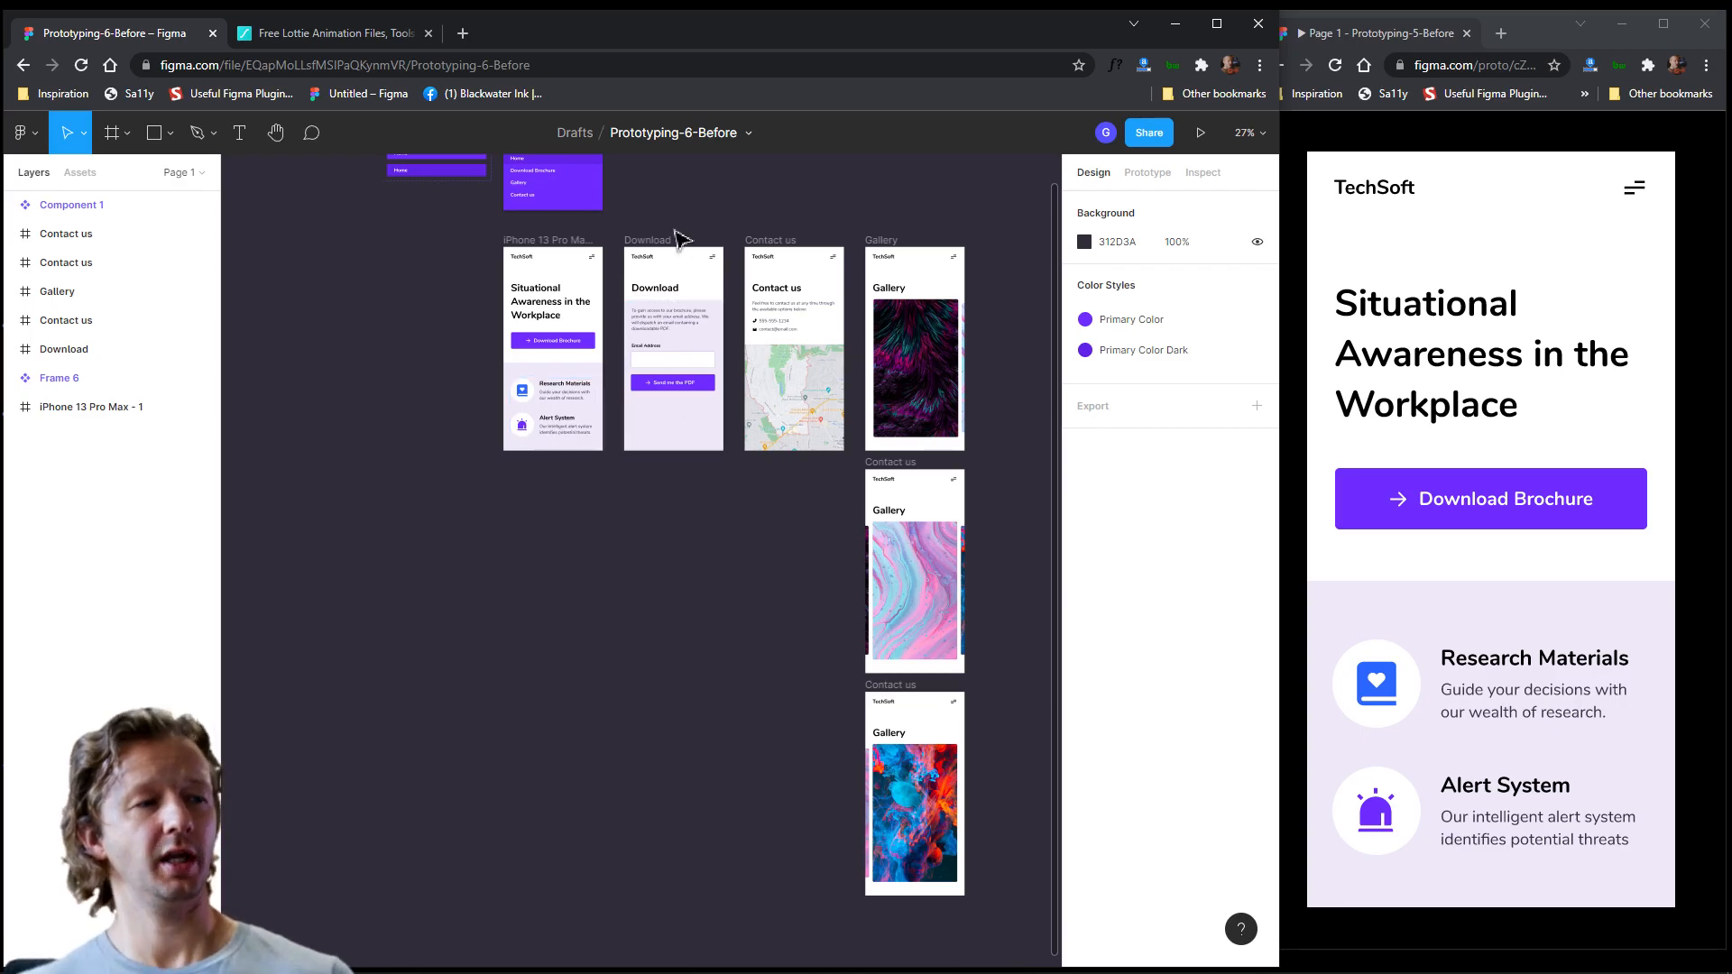
scroll(785, 622, "down", 1)
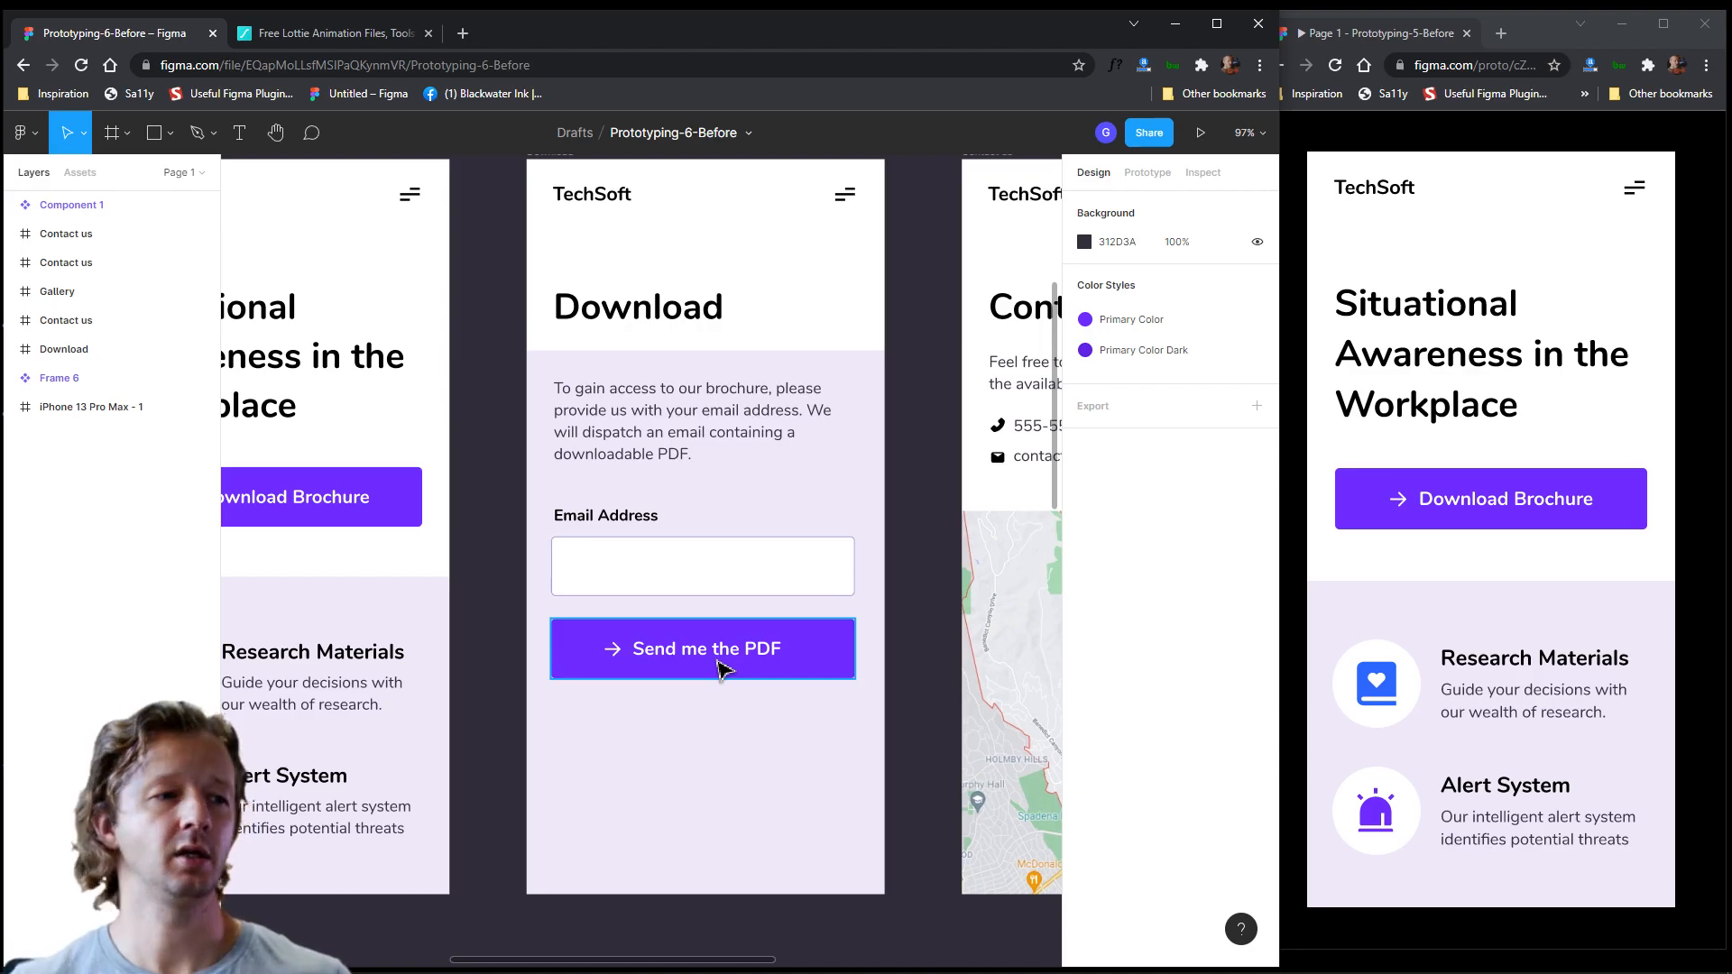
scroll(761, 800, "down", 3)
left_click_drag(747, 968, 809, 963)
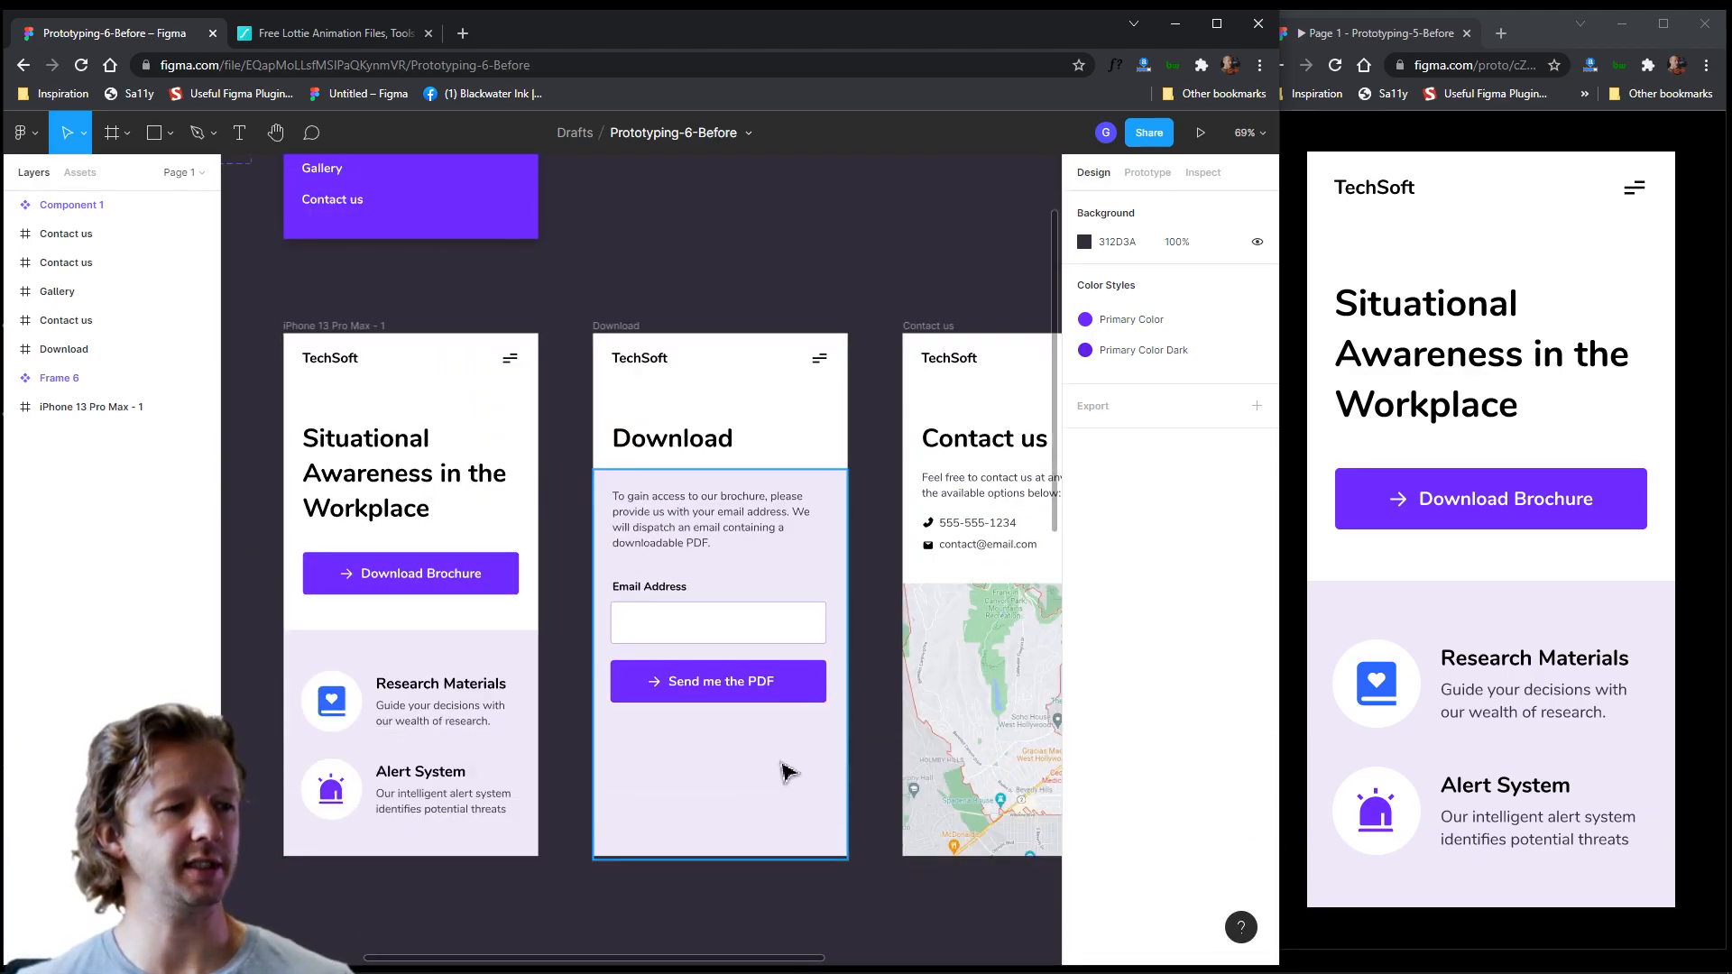
scroll(757, 789, "up", 5)
left_click_drag(761, 796, 749, 585)
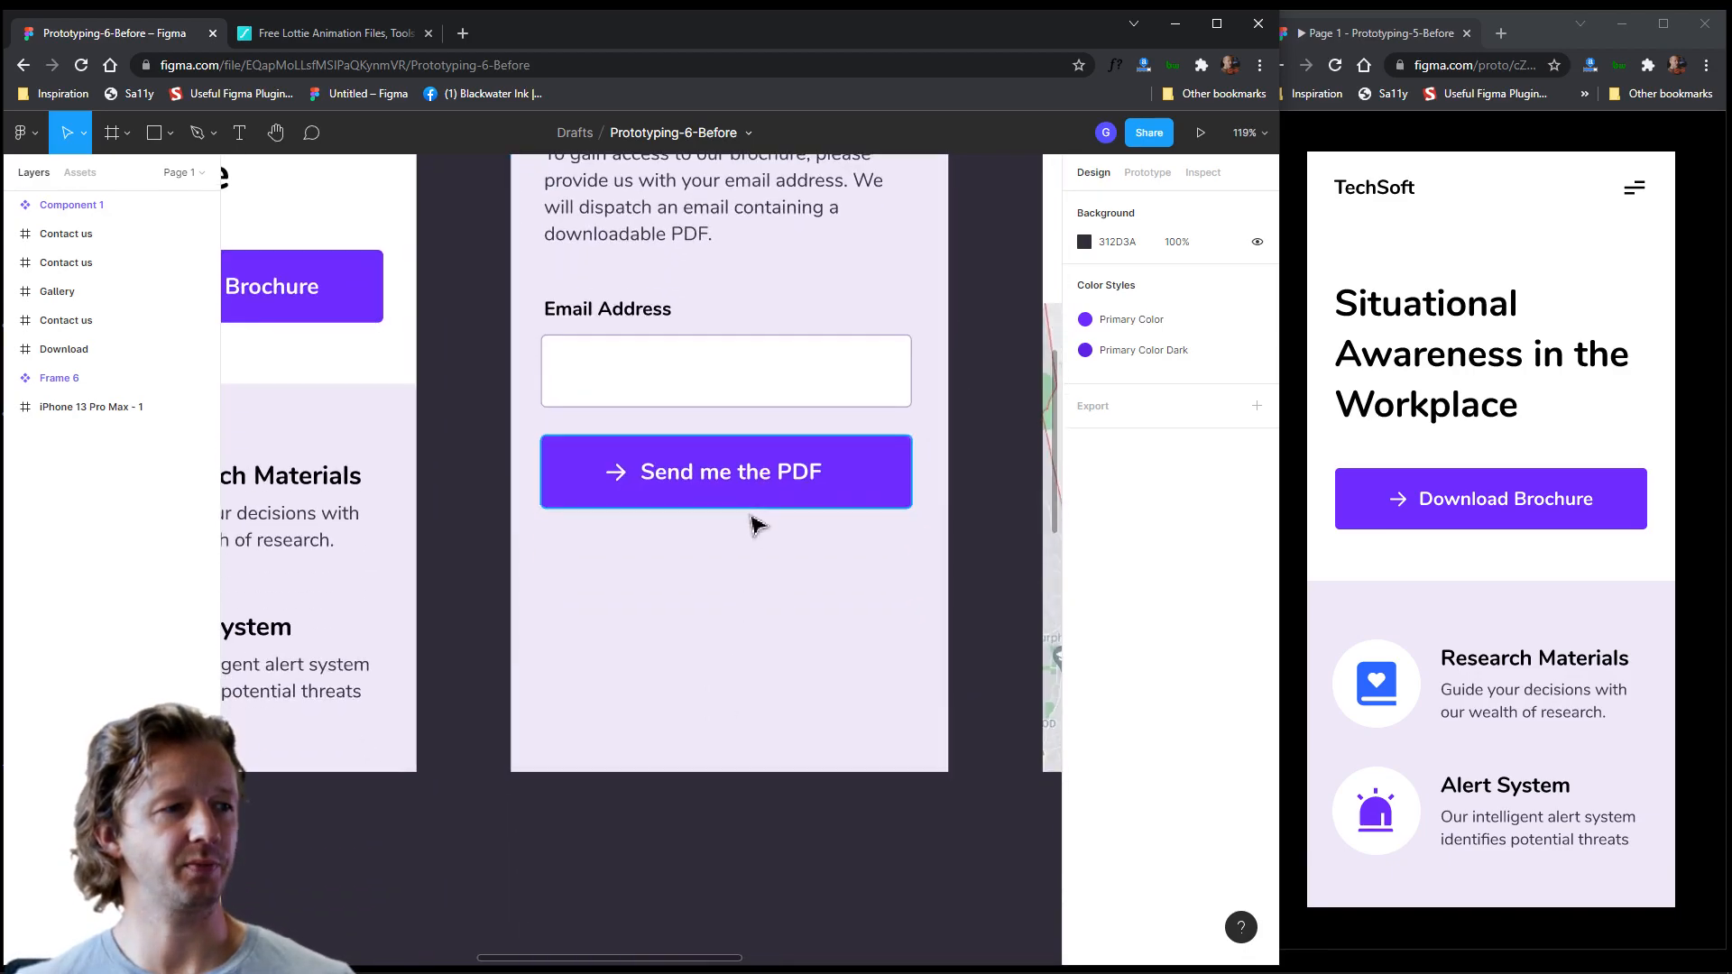
scroll(758, 523, "down", 3)
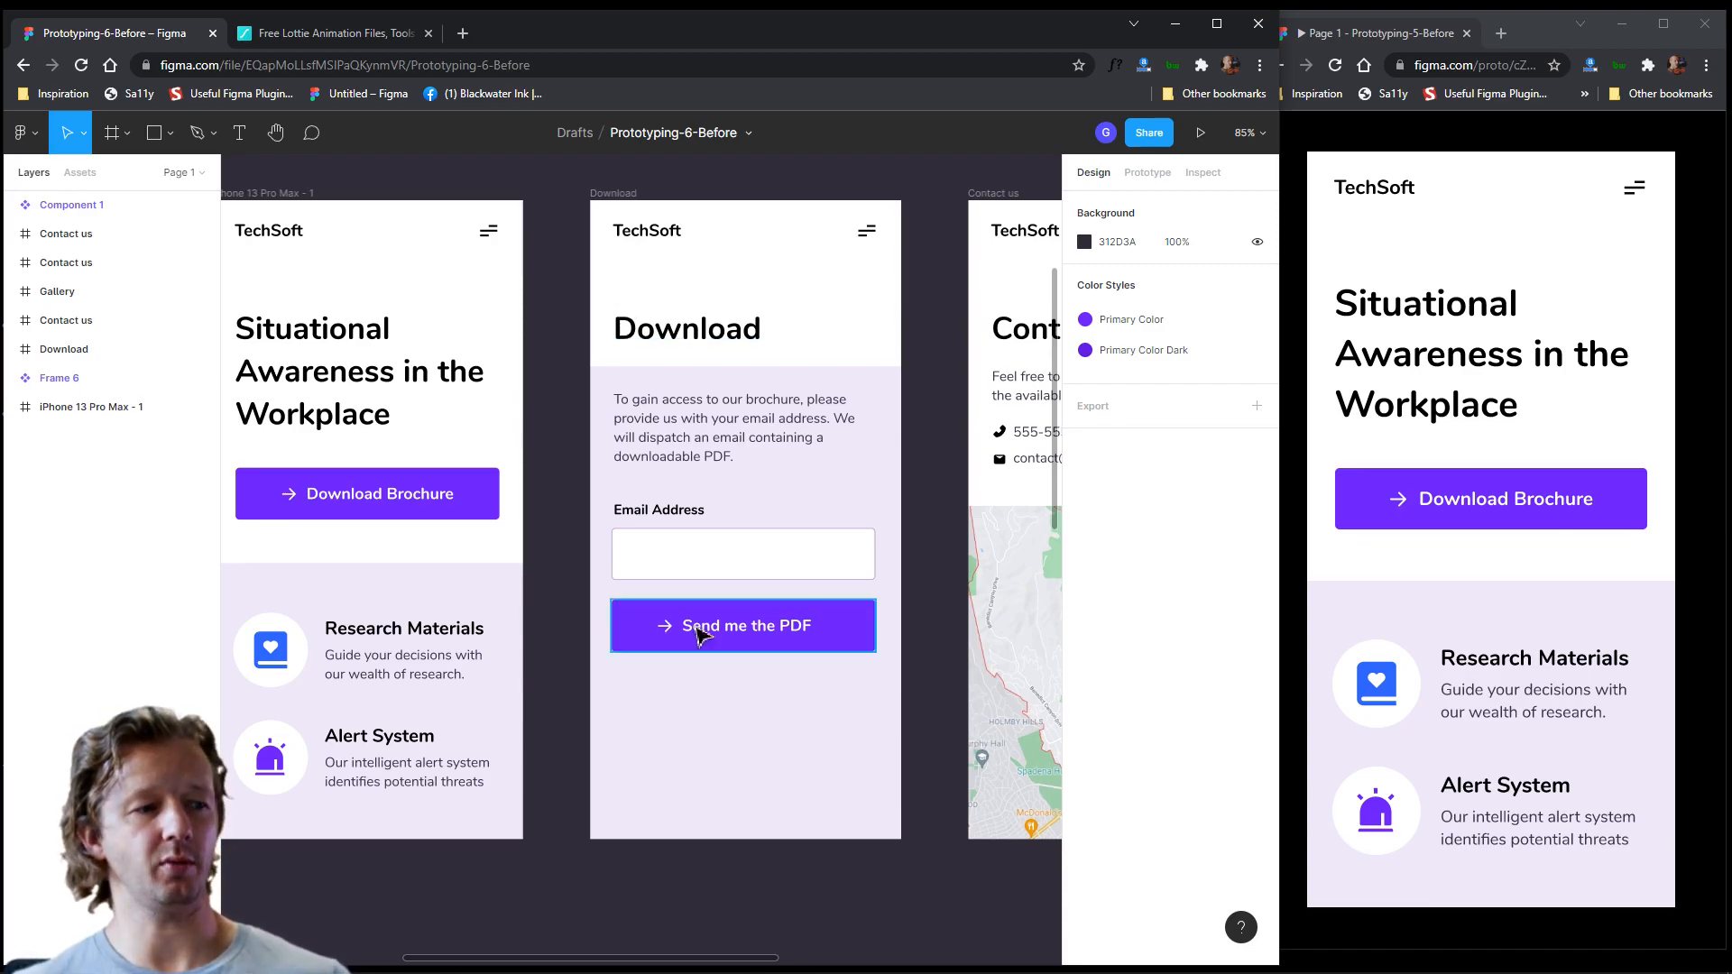
left_click(154, 133)
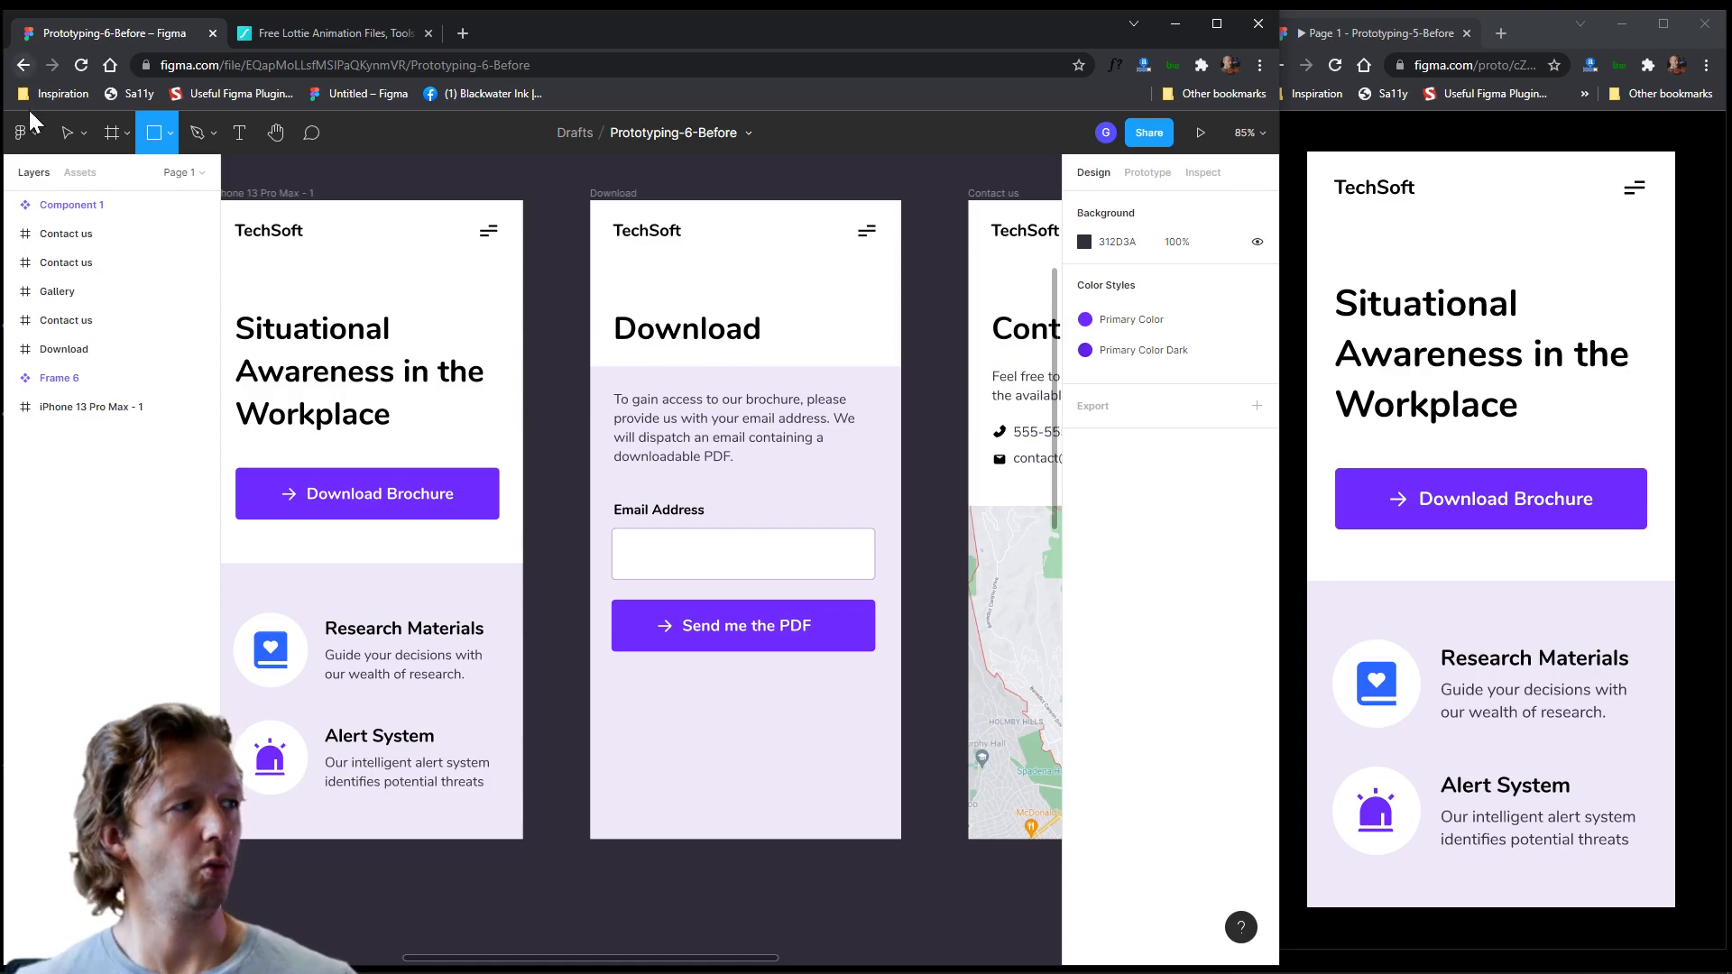
left_click(66, 133)
- Duplicate the lavender background rectangle in the Download frame and bring the copy in front of the form content
left_click(834, 761)
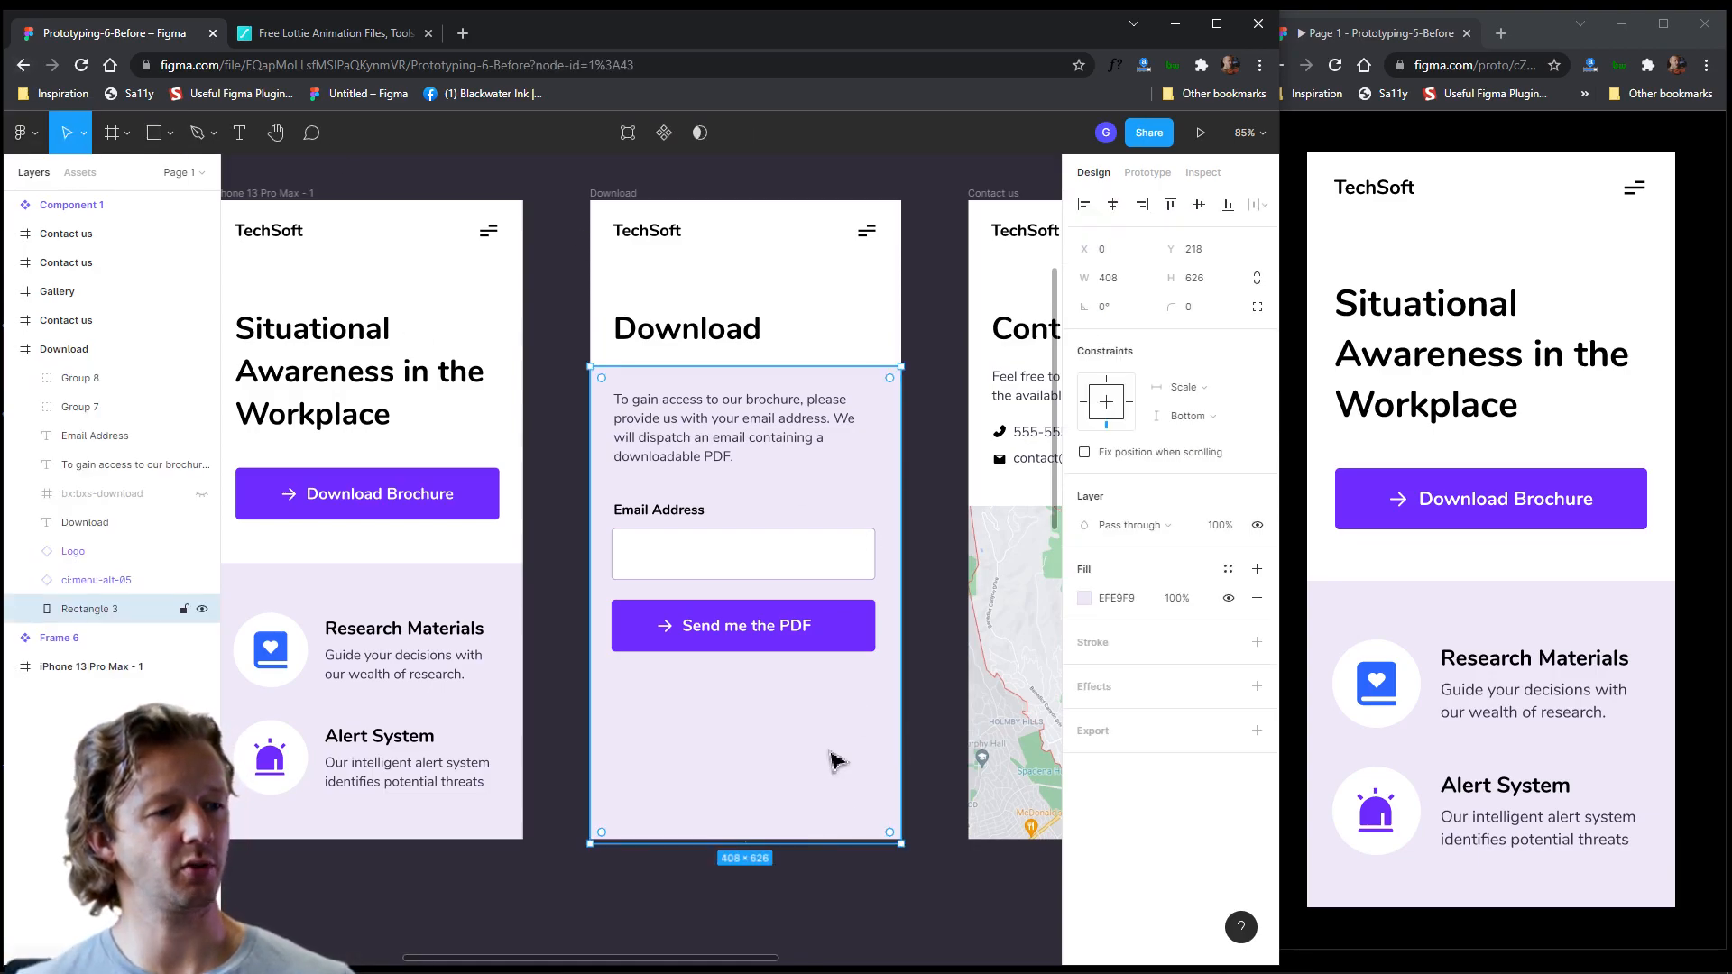
key("ctrl+d")
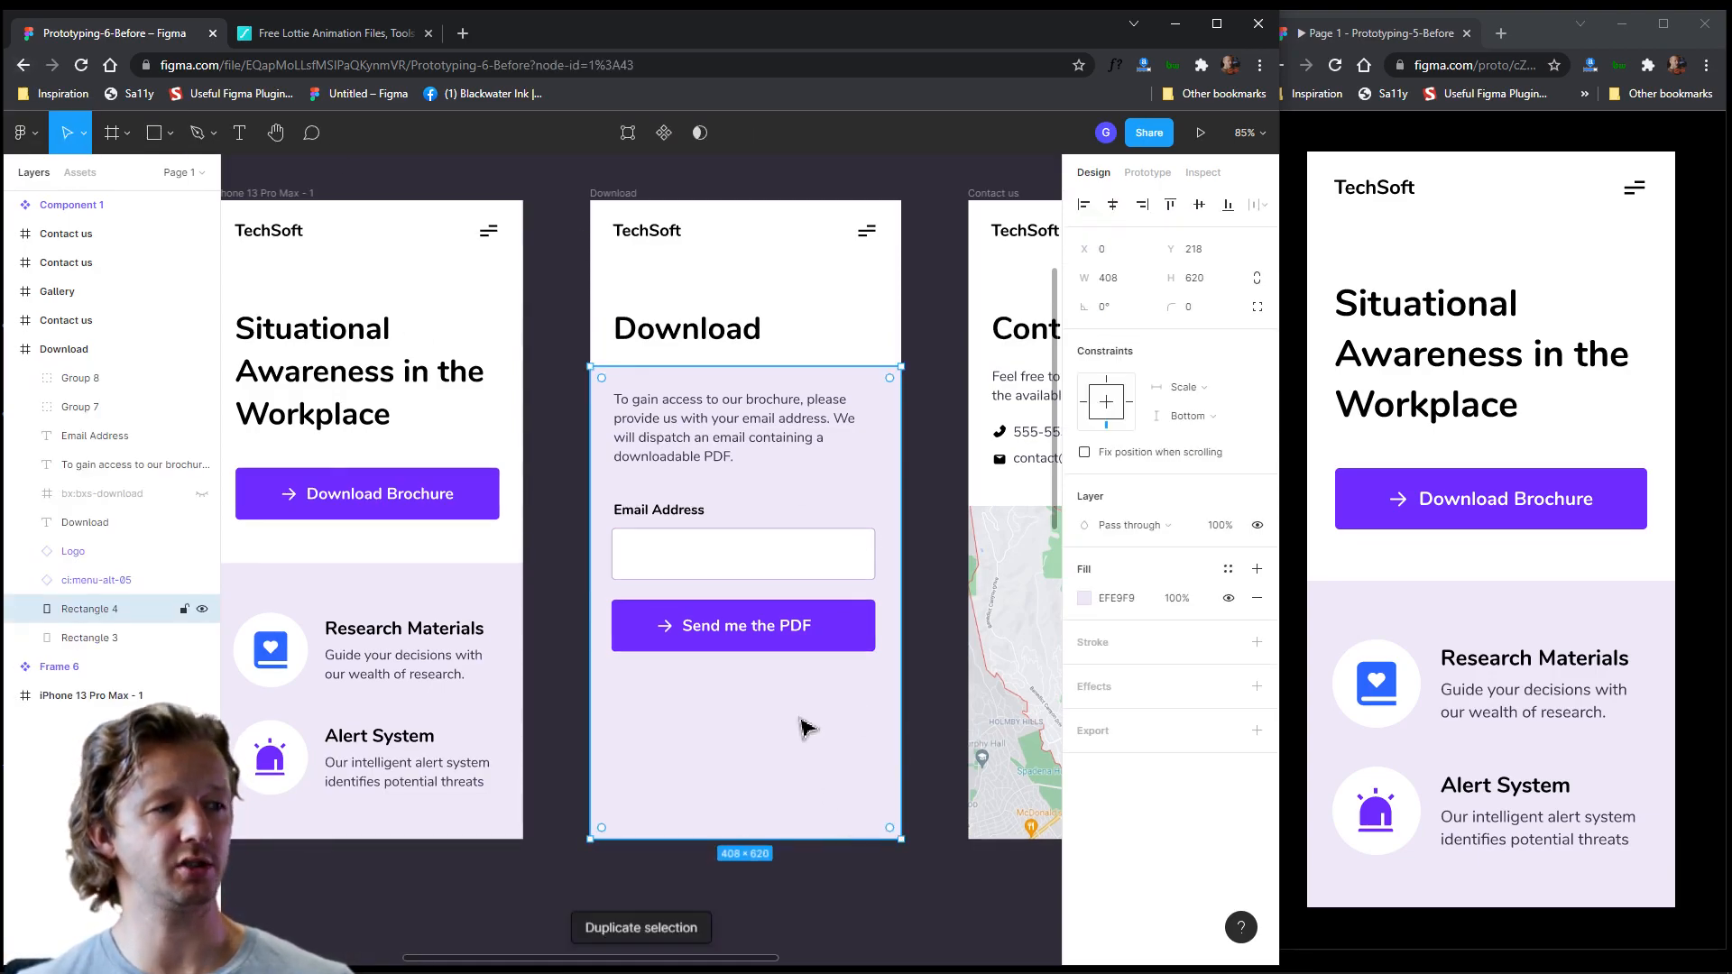
right_click(799, 750)
left_click(862, 575)
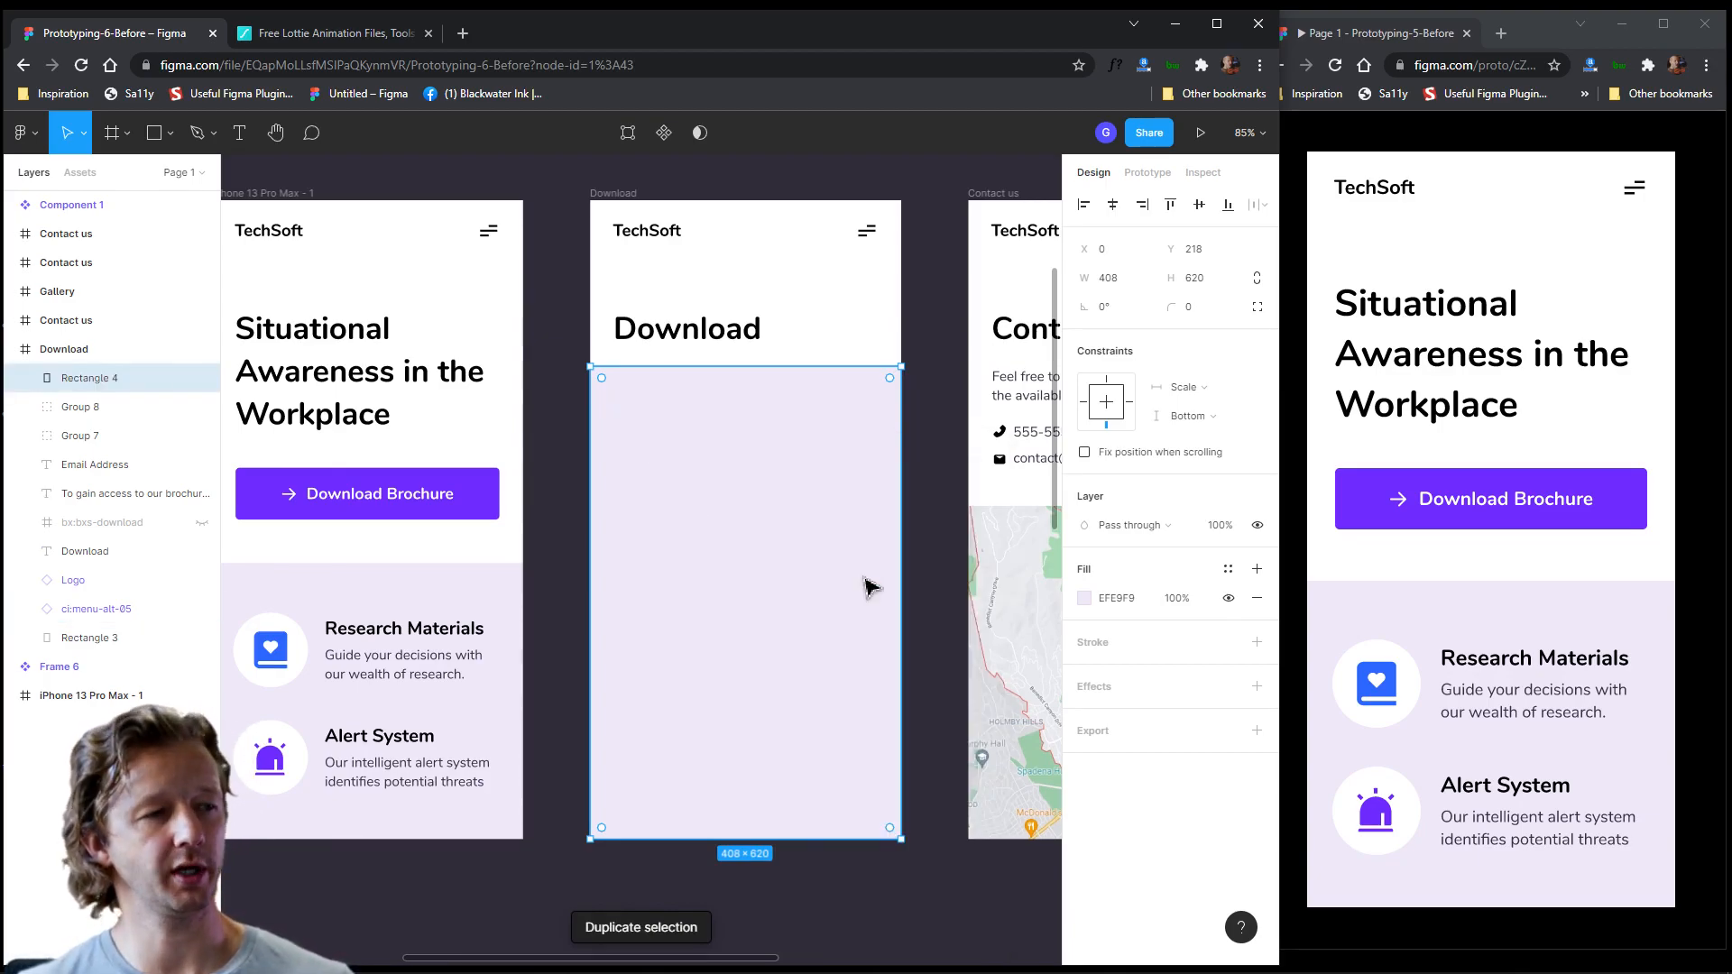
- Resize the duplicated rectangle to about 348 × 547, shift it up over the heading and set its corner radius to 5
left_click_drag(901, 672, 885, 674)
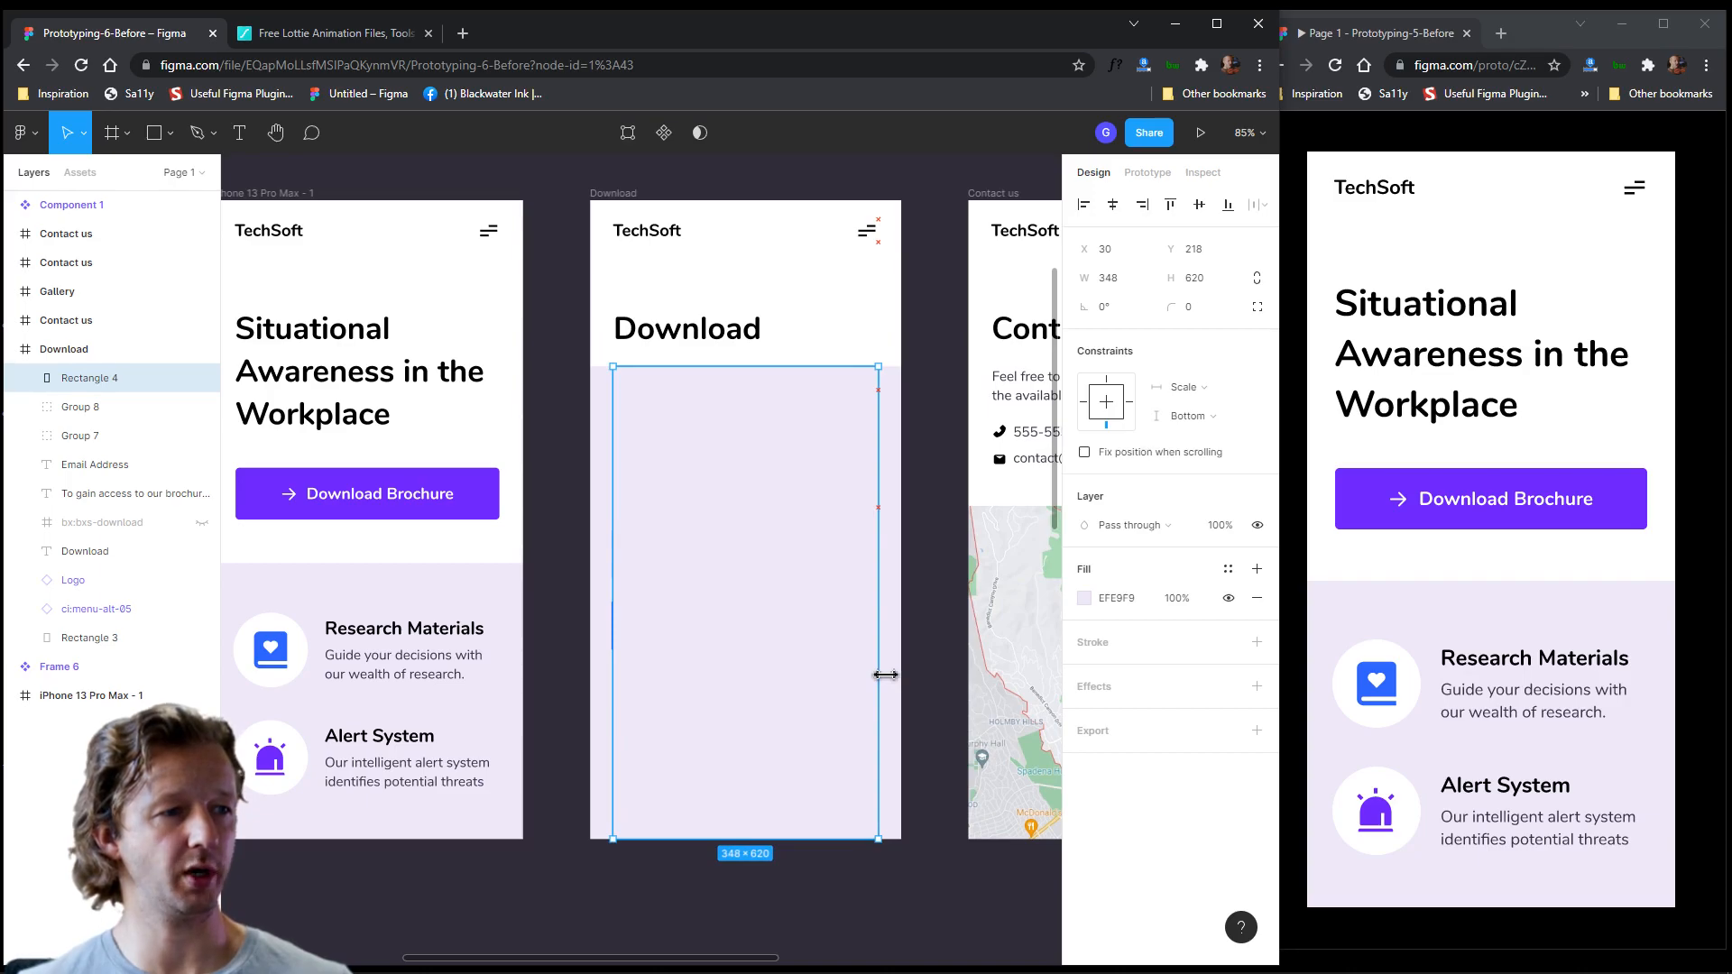
left_click_drag(774, 848, 789, 719)
left_click(1213, 315)
type("5")
key("Return")
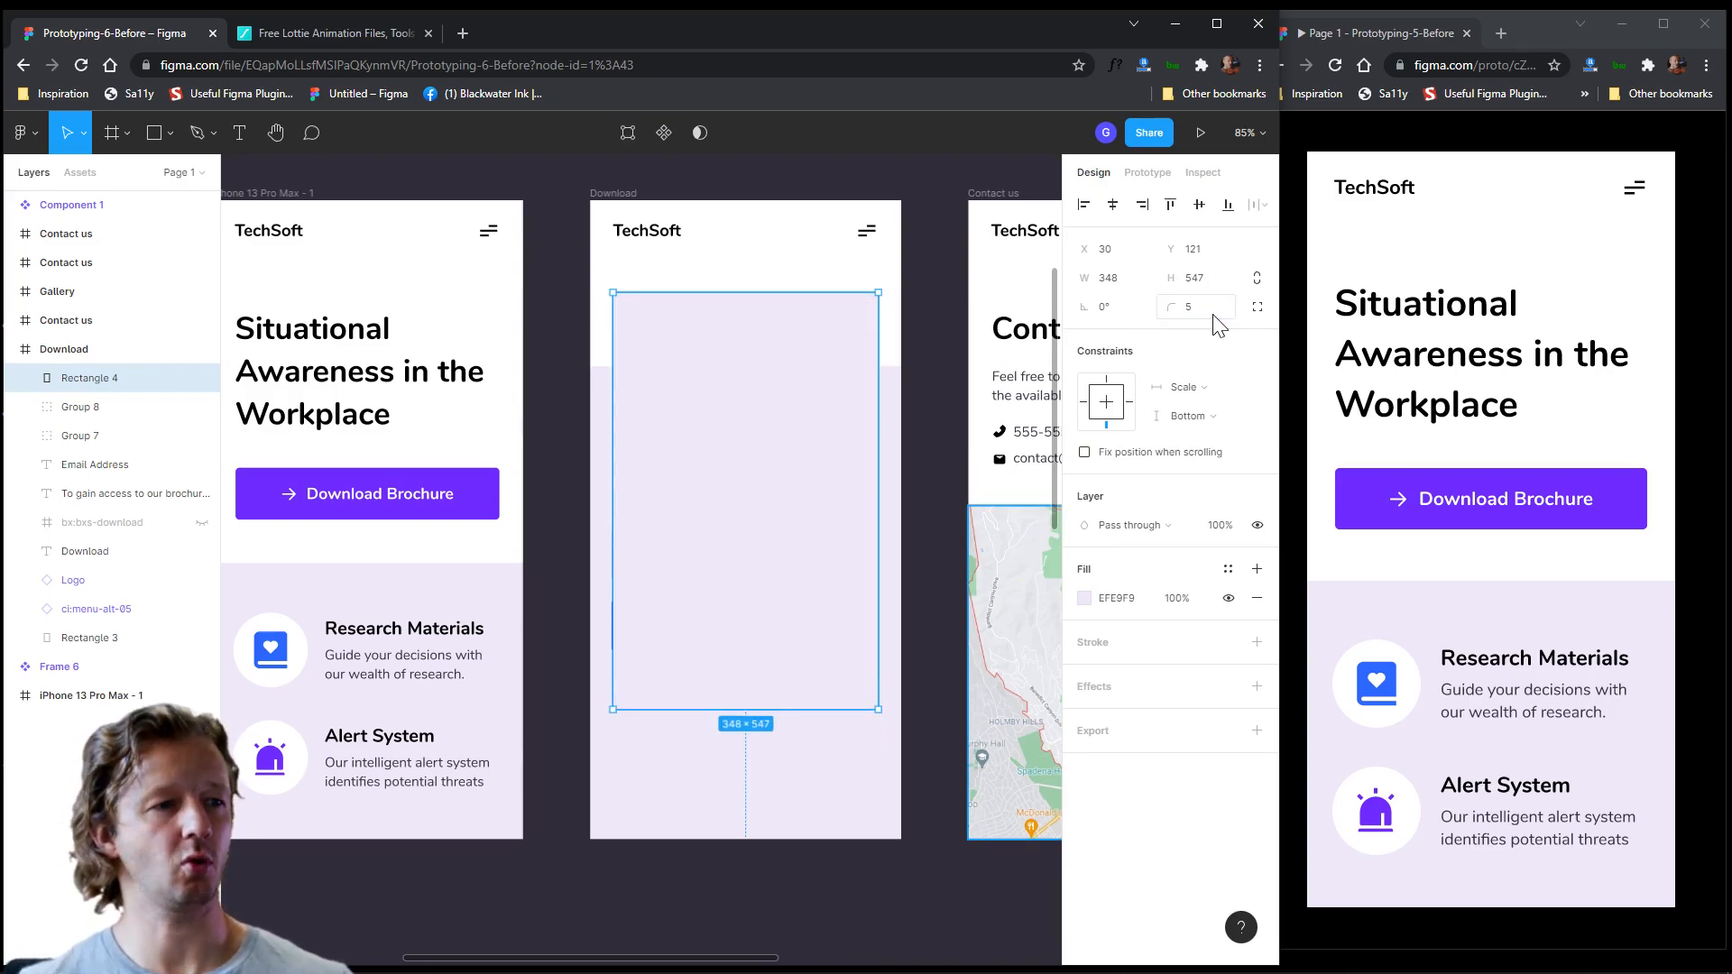
- Apply the Primary Color style to the duplicated rectangle's fill
left_click(1083, 600)
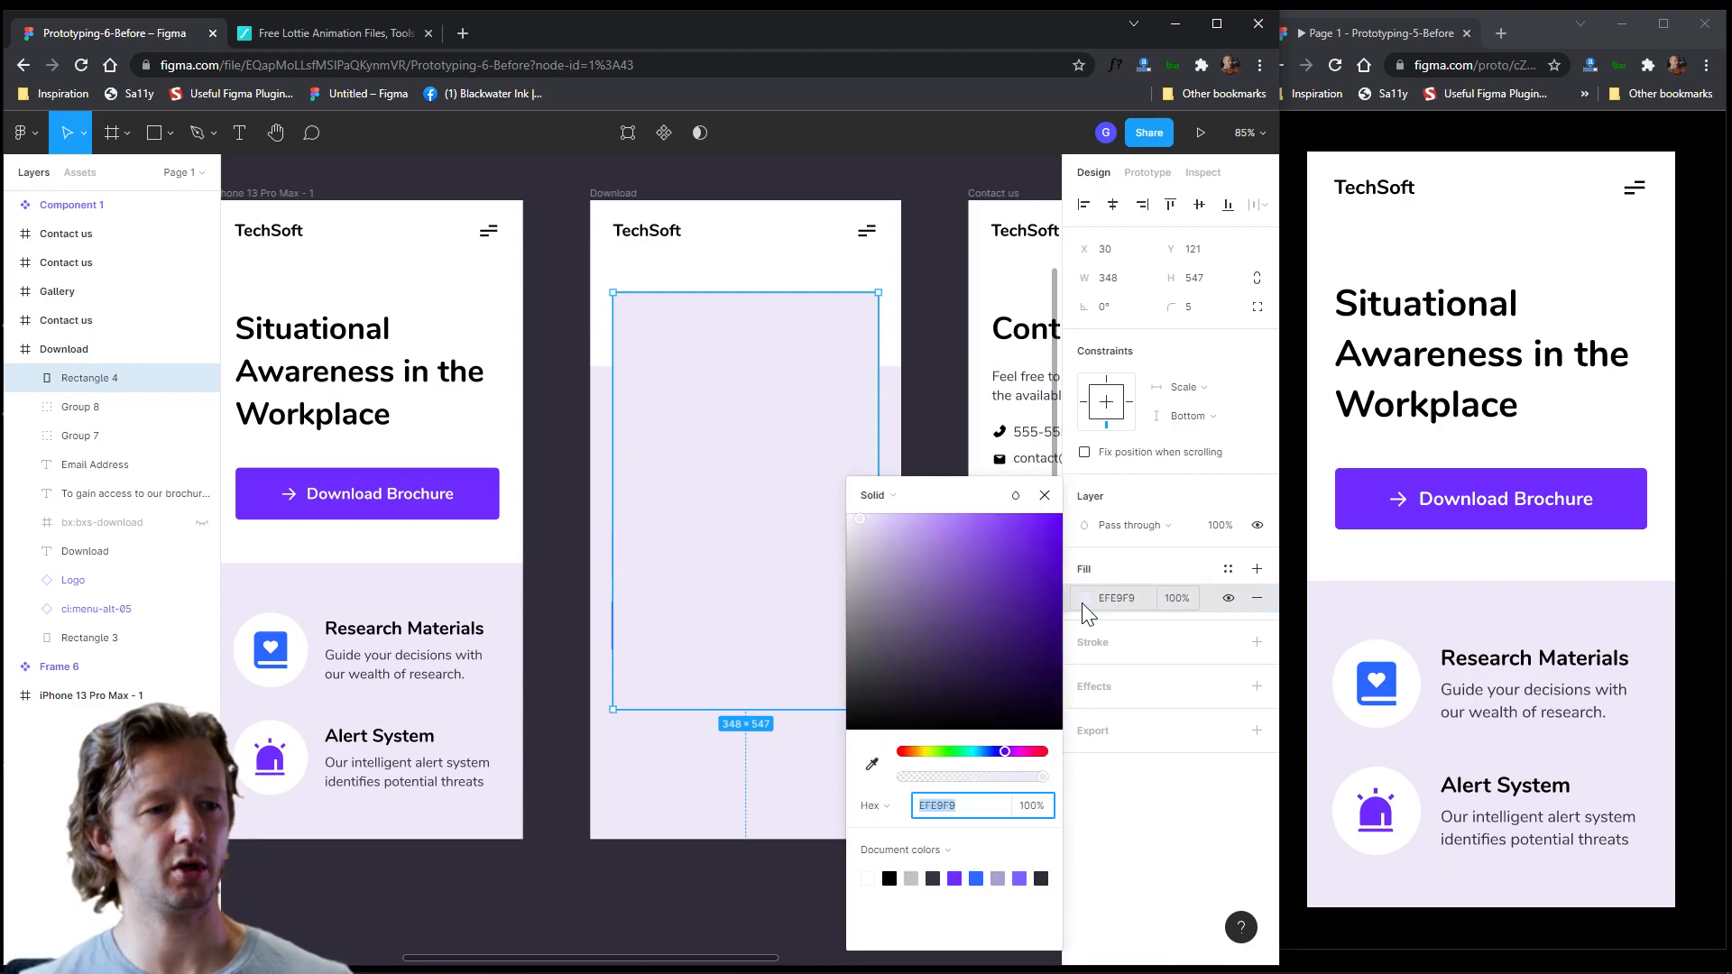
left_click(1082, 603)
left_click(1227, 570)
left_click(1100, 676)
left_click(873, 868)
left_click(760, 671)
- Stretch the purple rectangle to about 350 × 557 by extending its bottom and left edges
left_click_drag(774, 715, 776, 724)
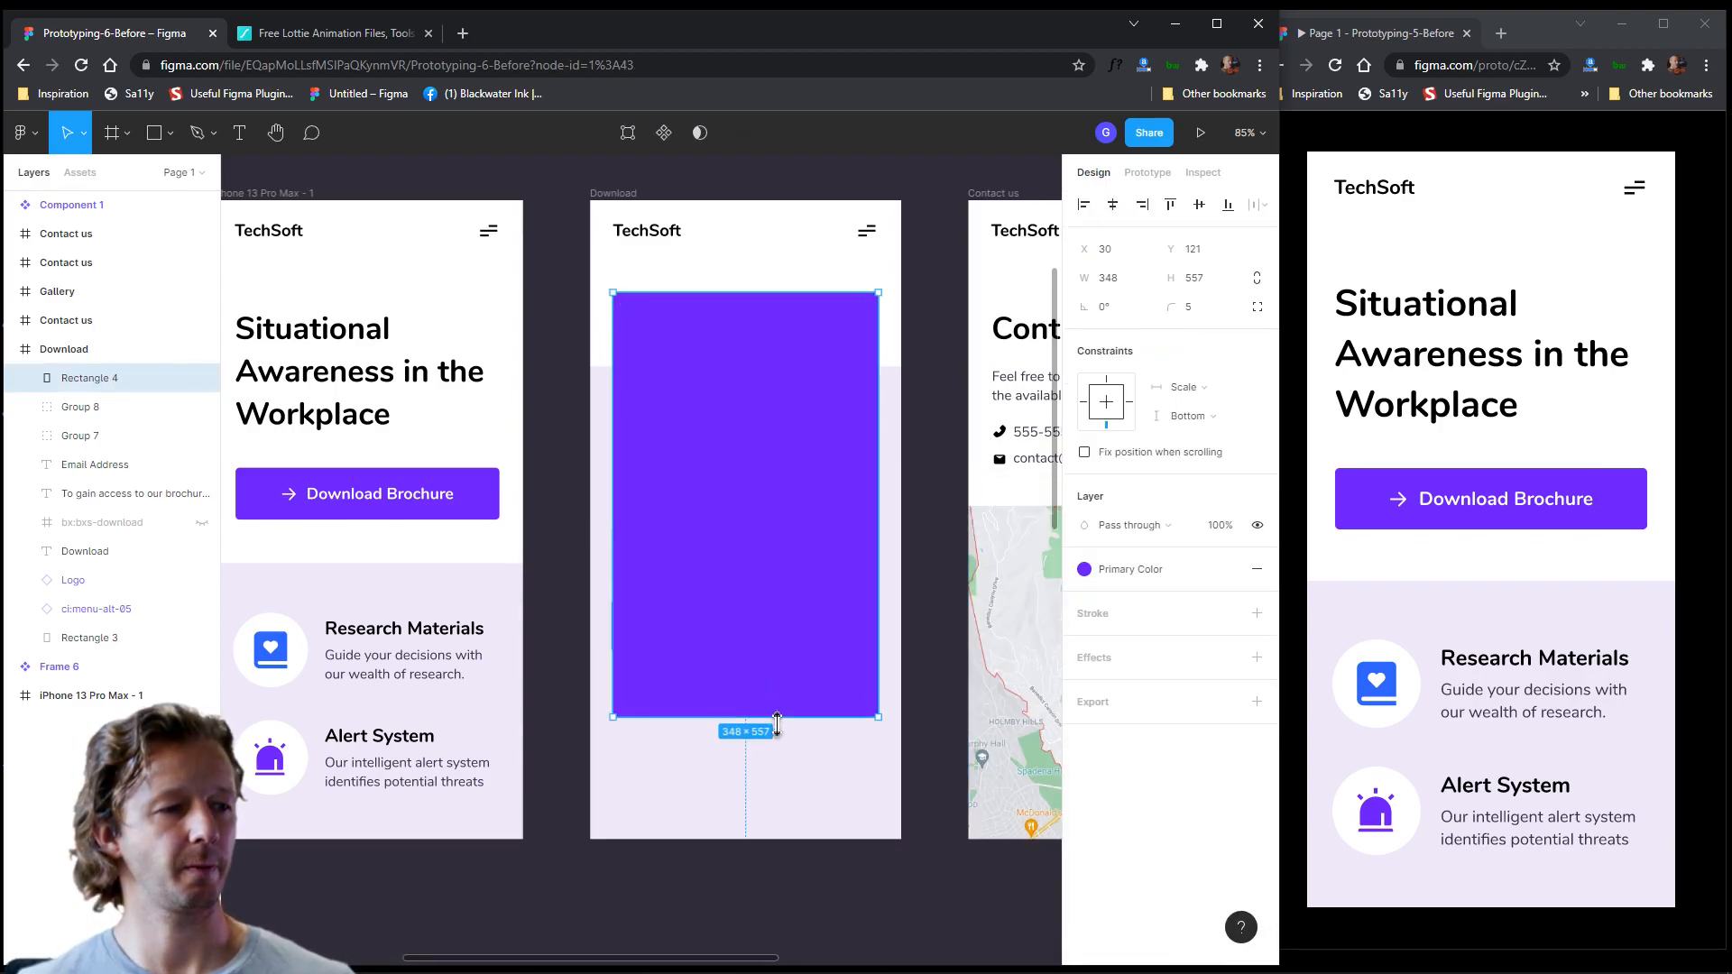
scroll(610, 523, "up", 5)
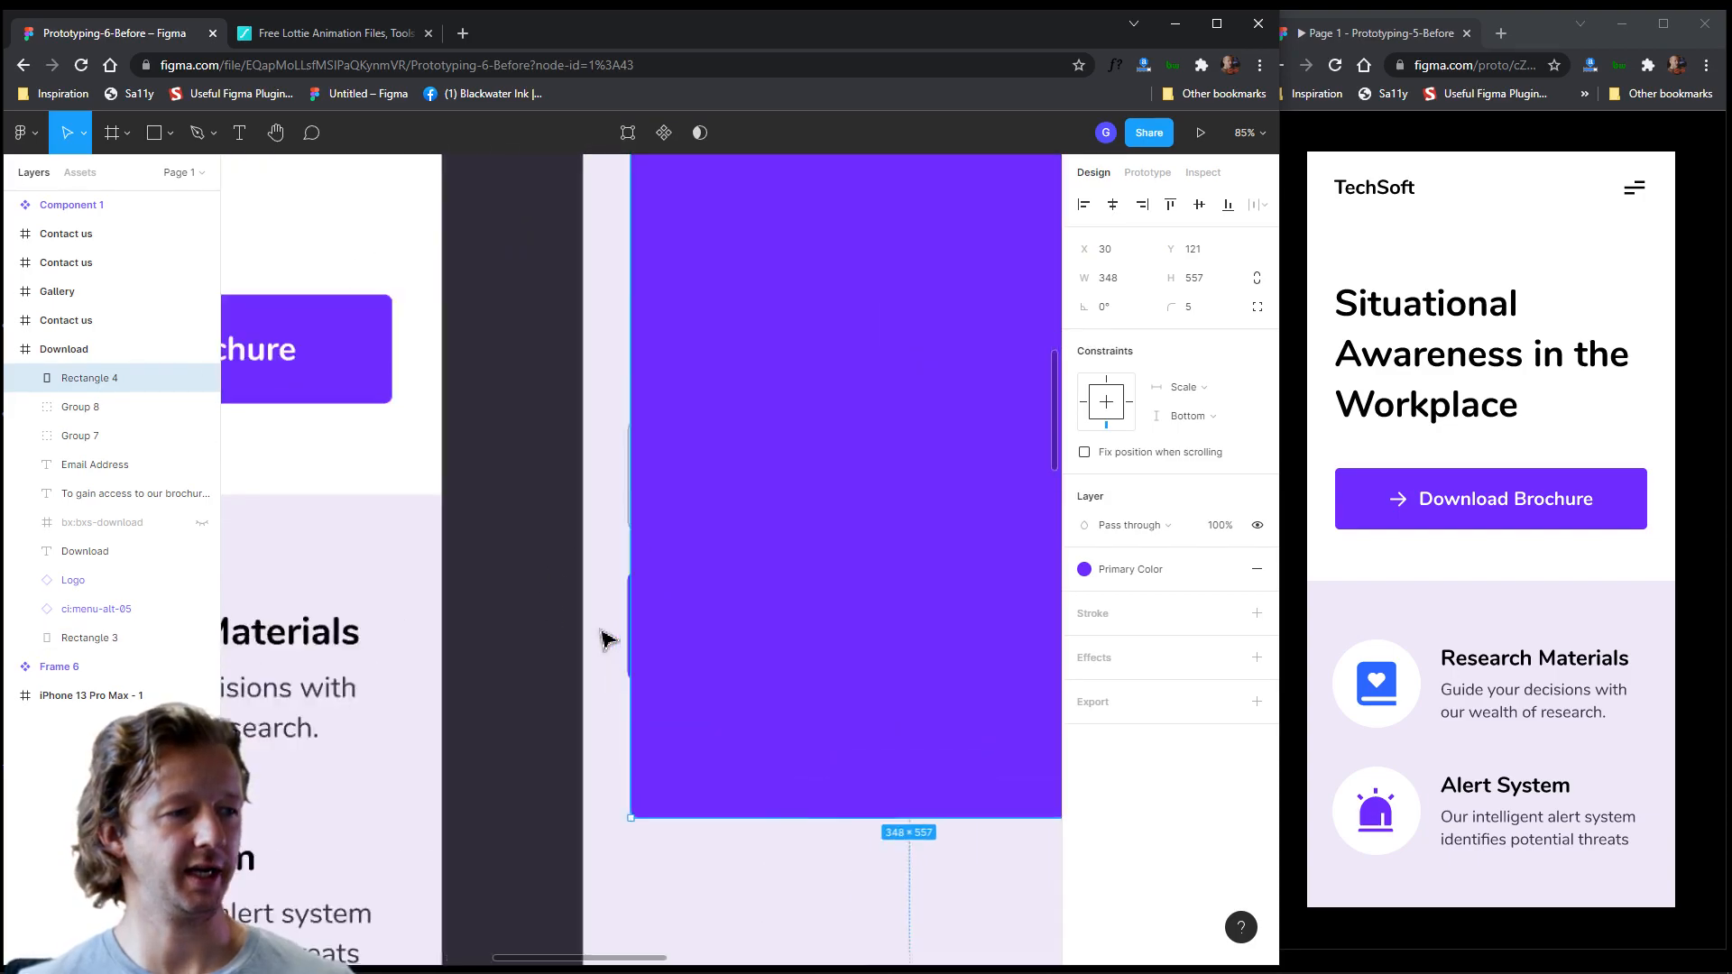
left_click_drag(642, 521, 635, 522)
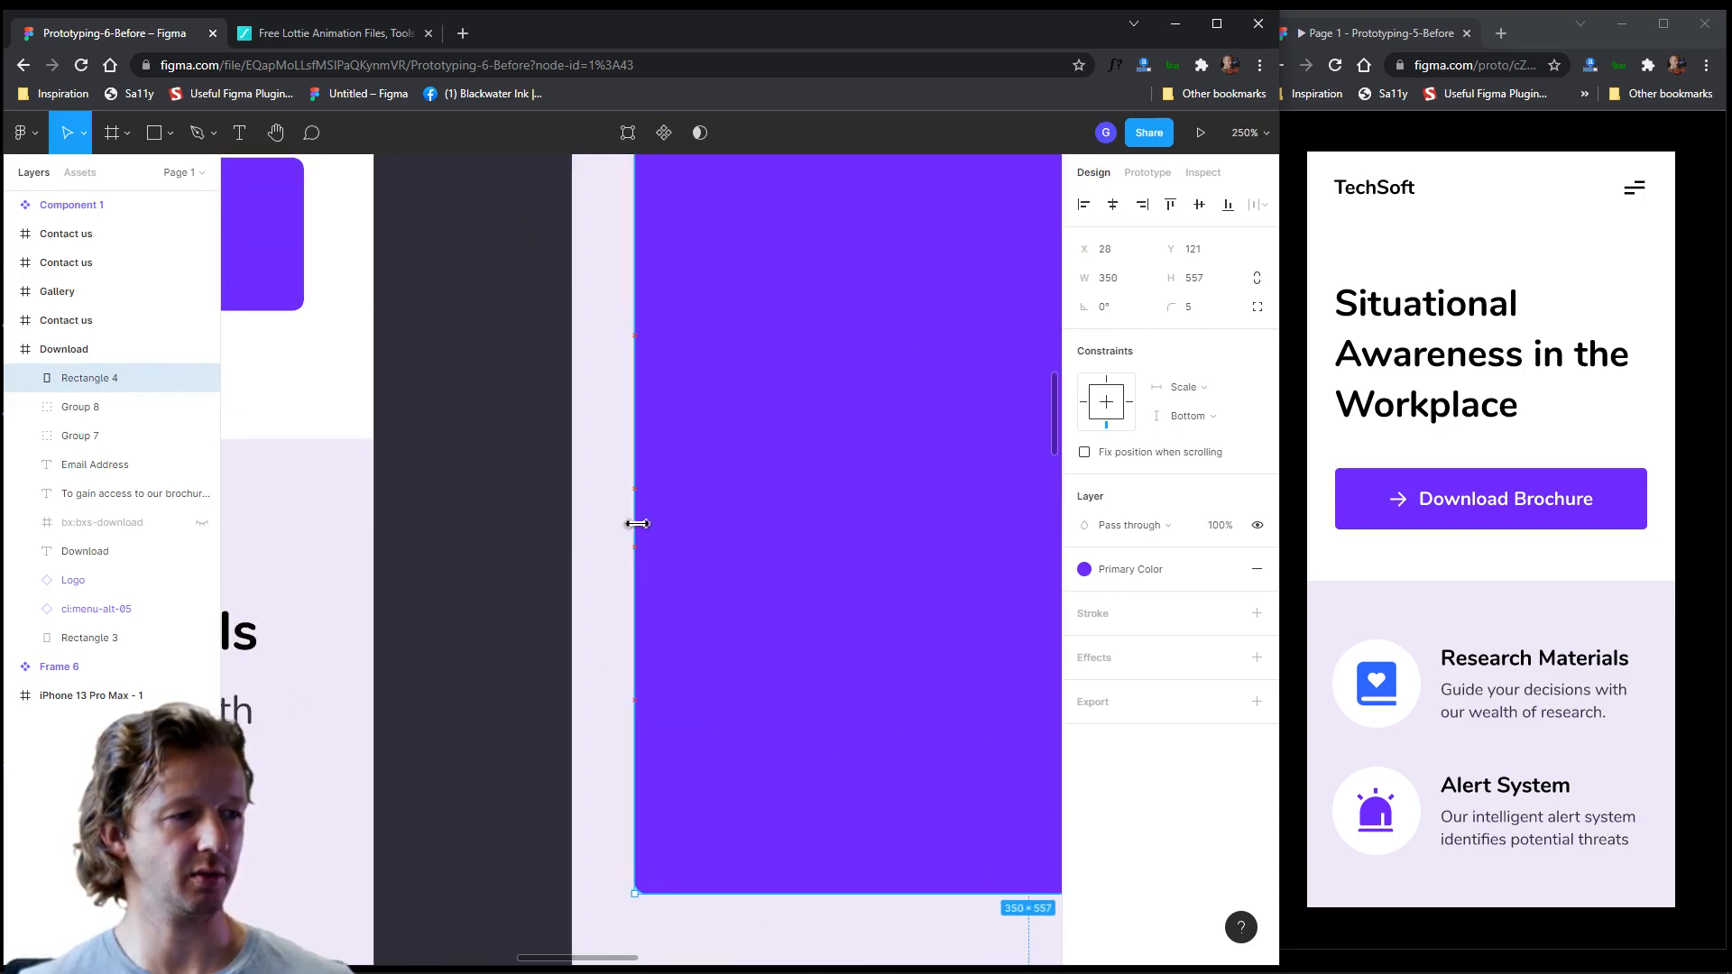
scroll(851, 560, "down", 5)
left_click_drag(916, 564, 822, 572)
left_click(965, 575)
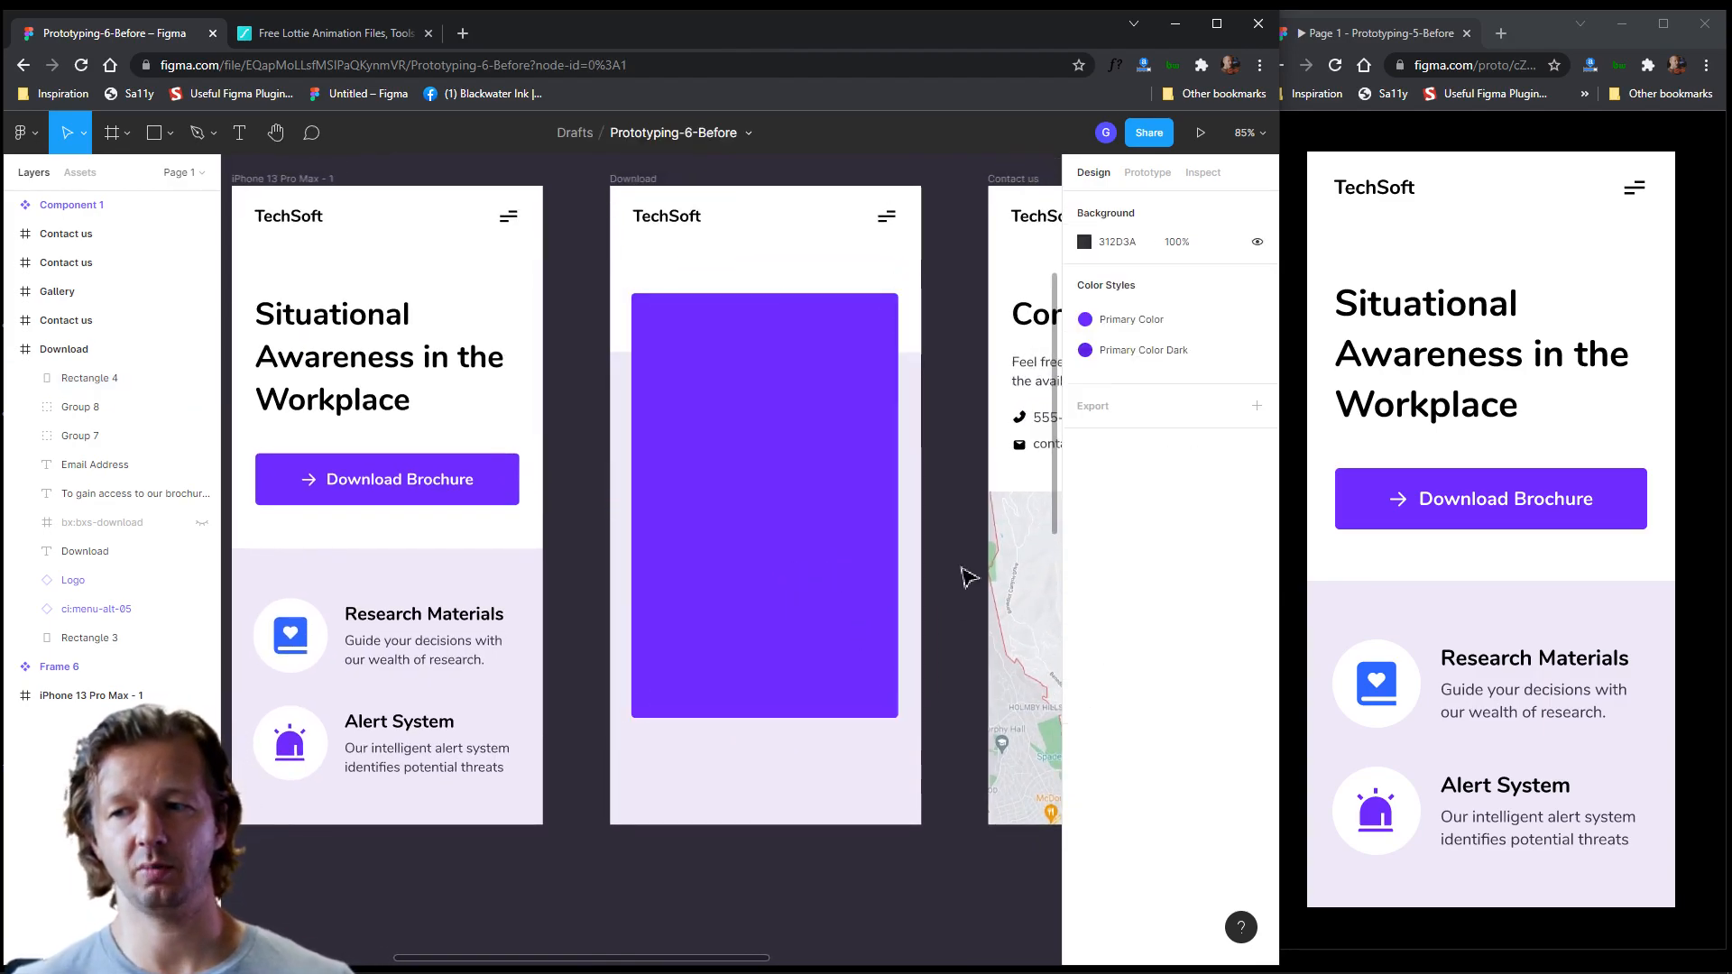
scroll(964, 575, "down", 3)
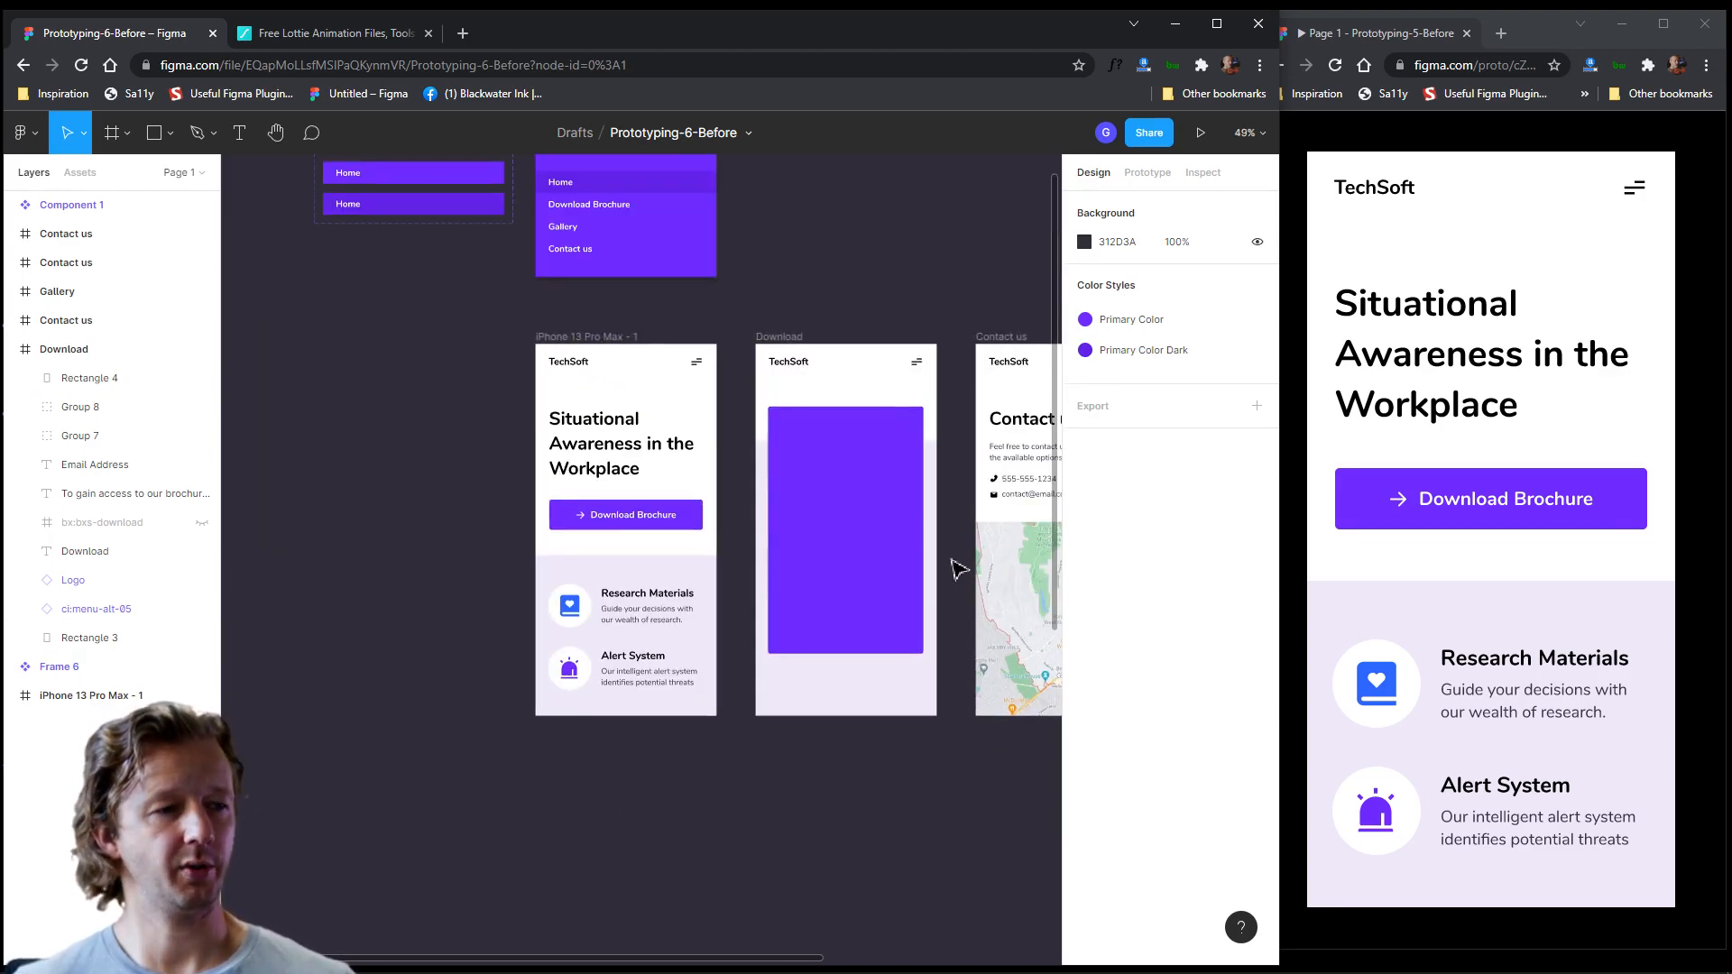
scroll(942, 541, "up", 3)
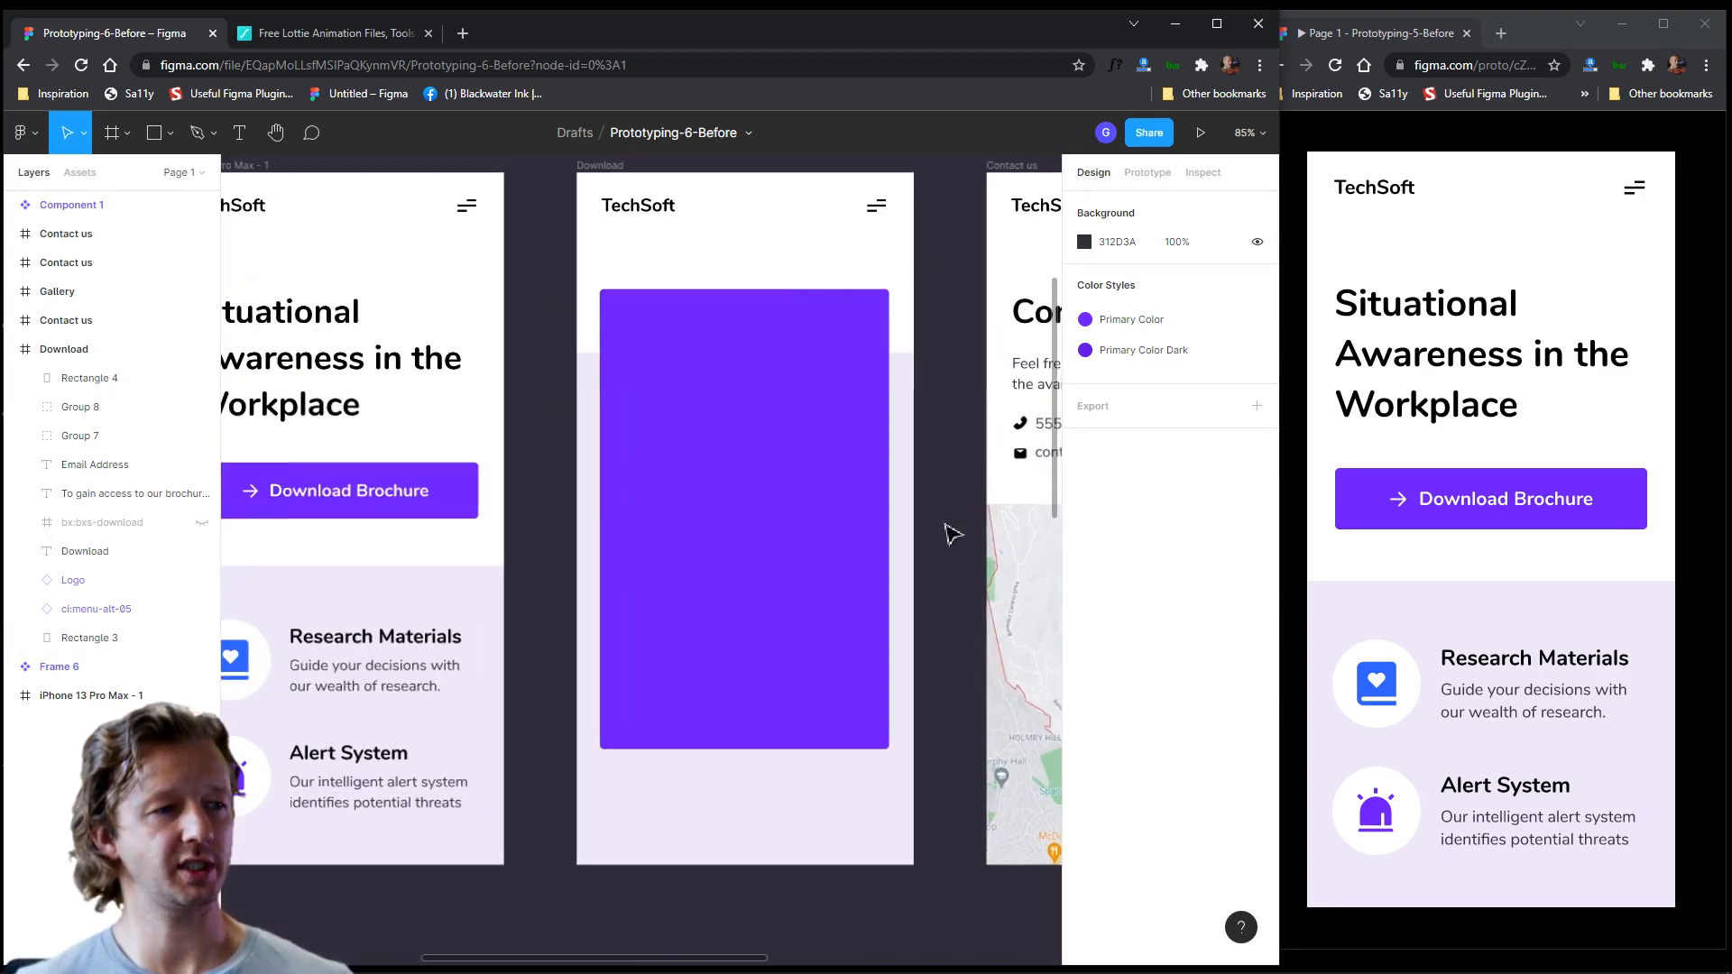
left_click_drag(940, 577, 915, 566)
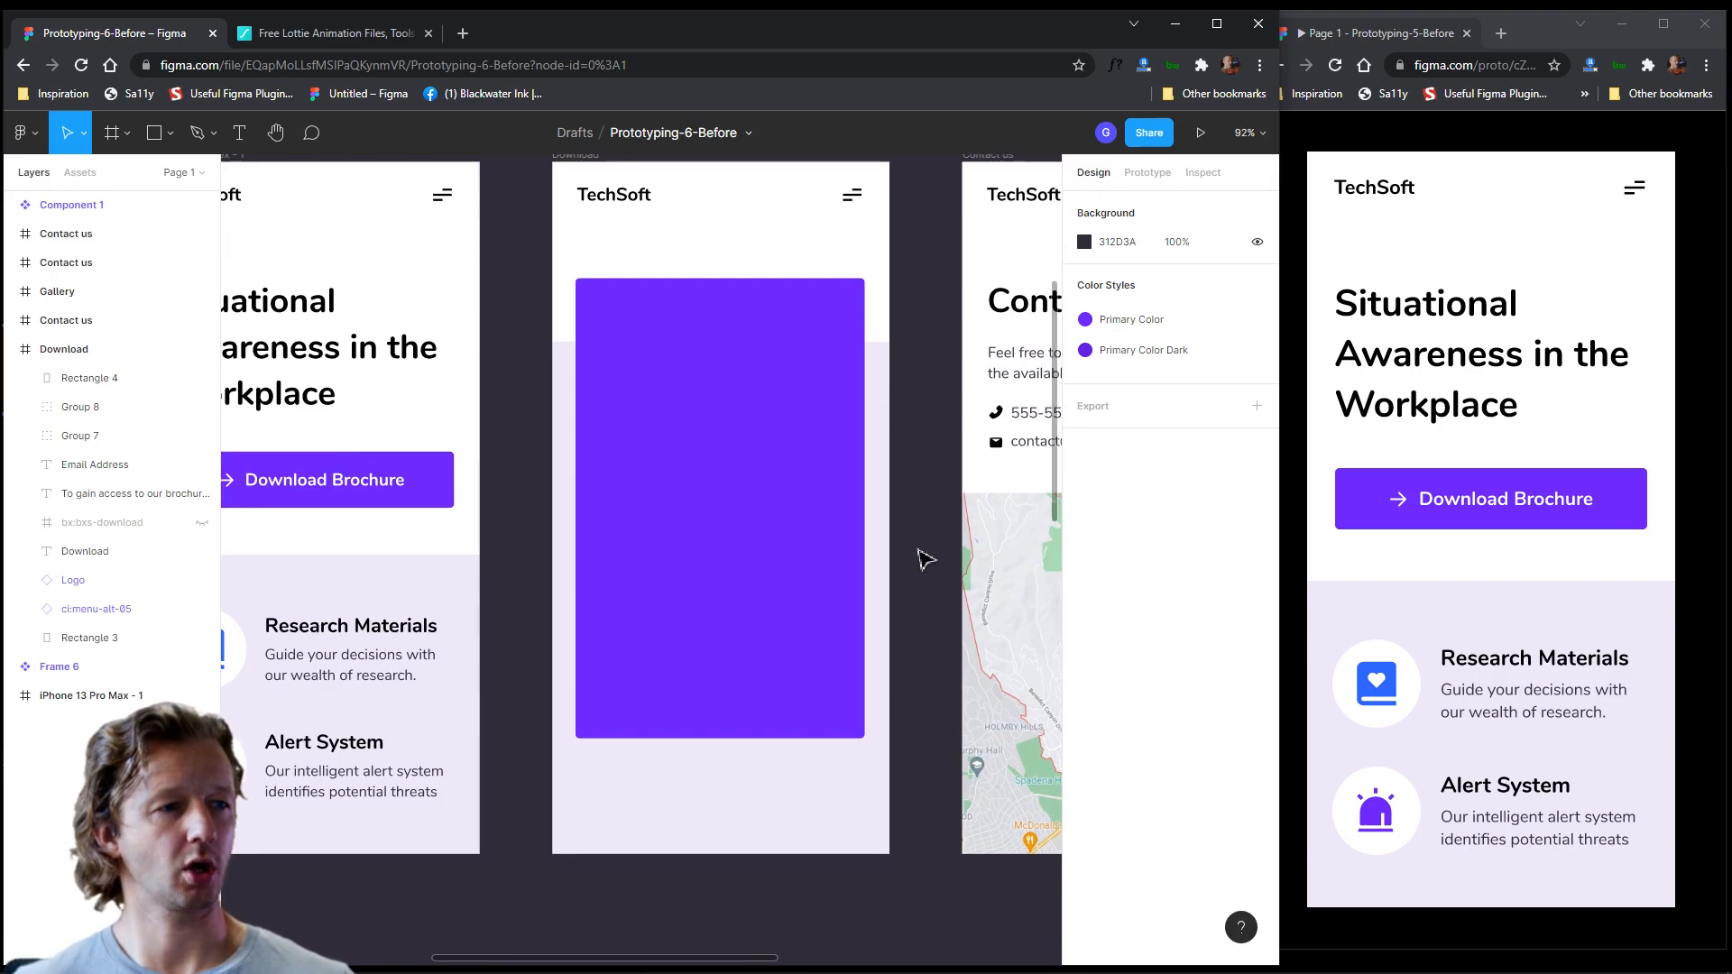
left_click(239, 132)
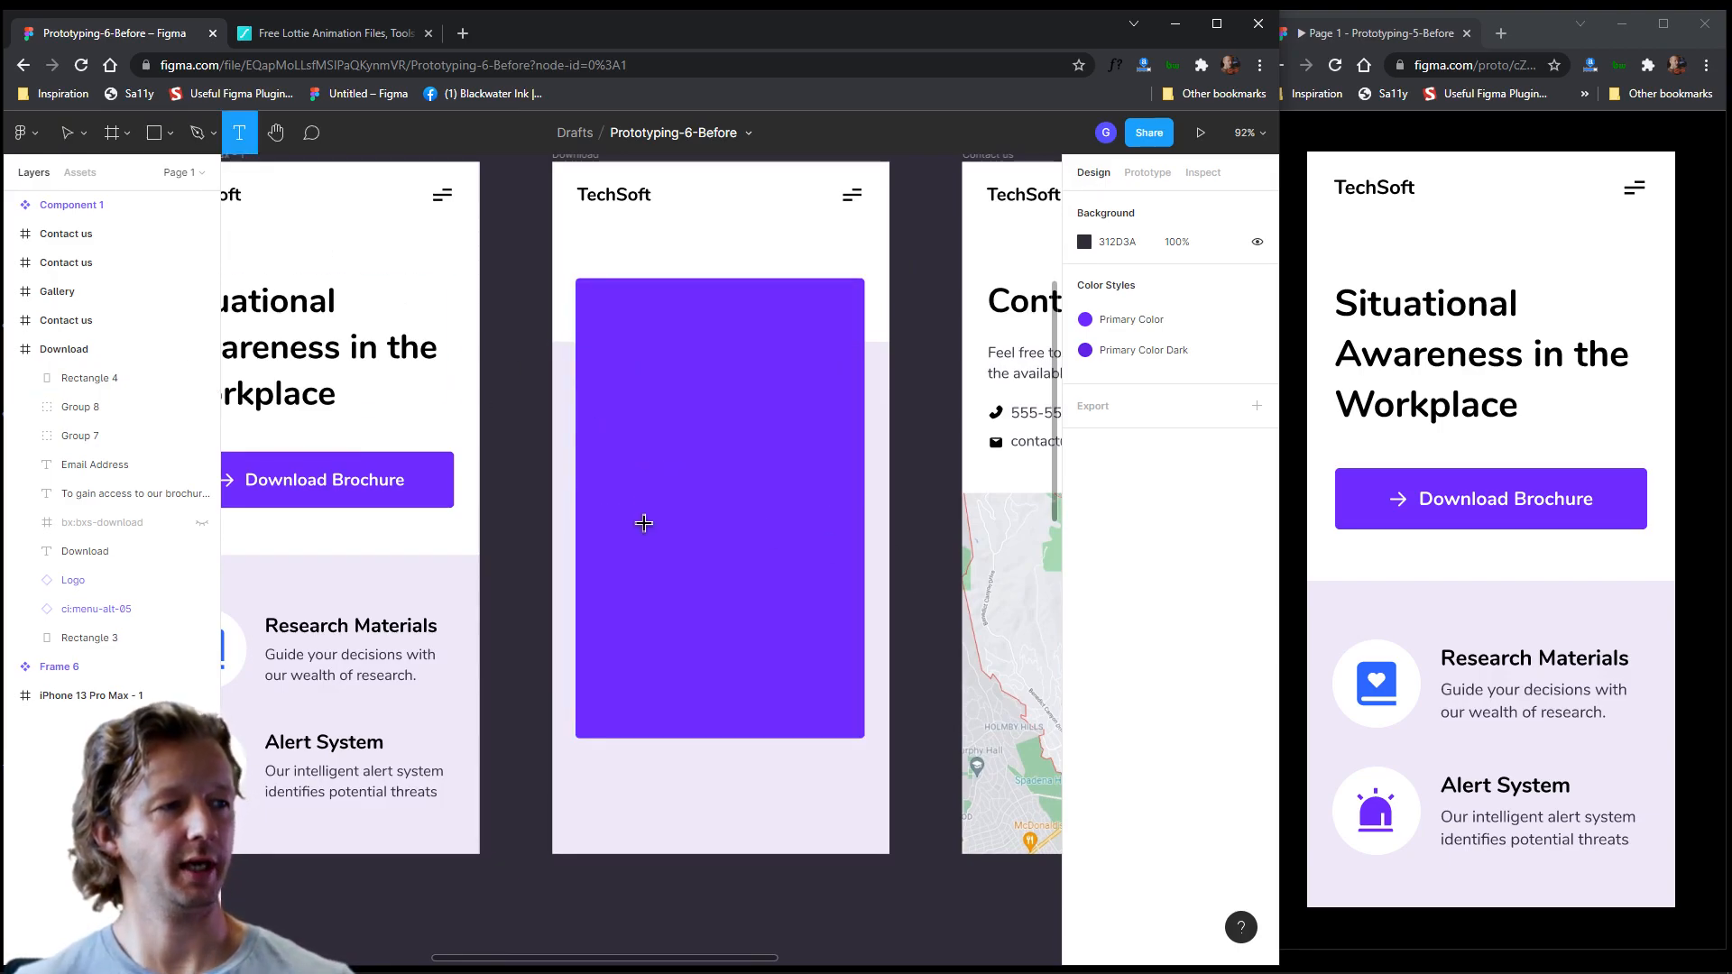
key("Escape")
- Move the purple rectangle out of the Download frame onto the empty canvas below it
scroll(798, 595, "down", 3)
scroll(800, 587, "down", 5, "ctrl")
left_click(780, 520)
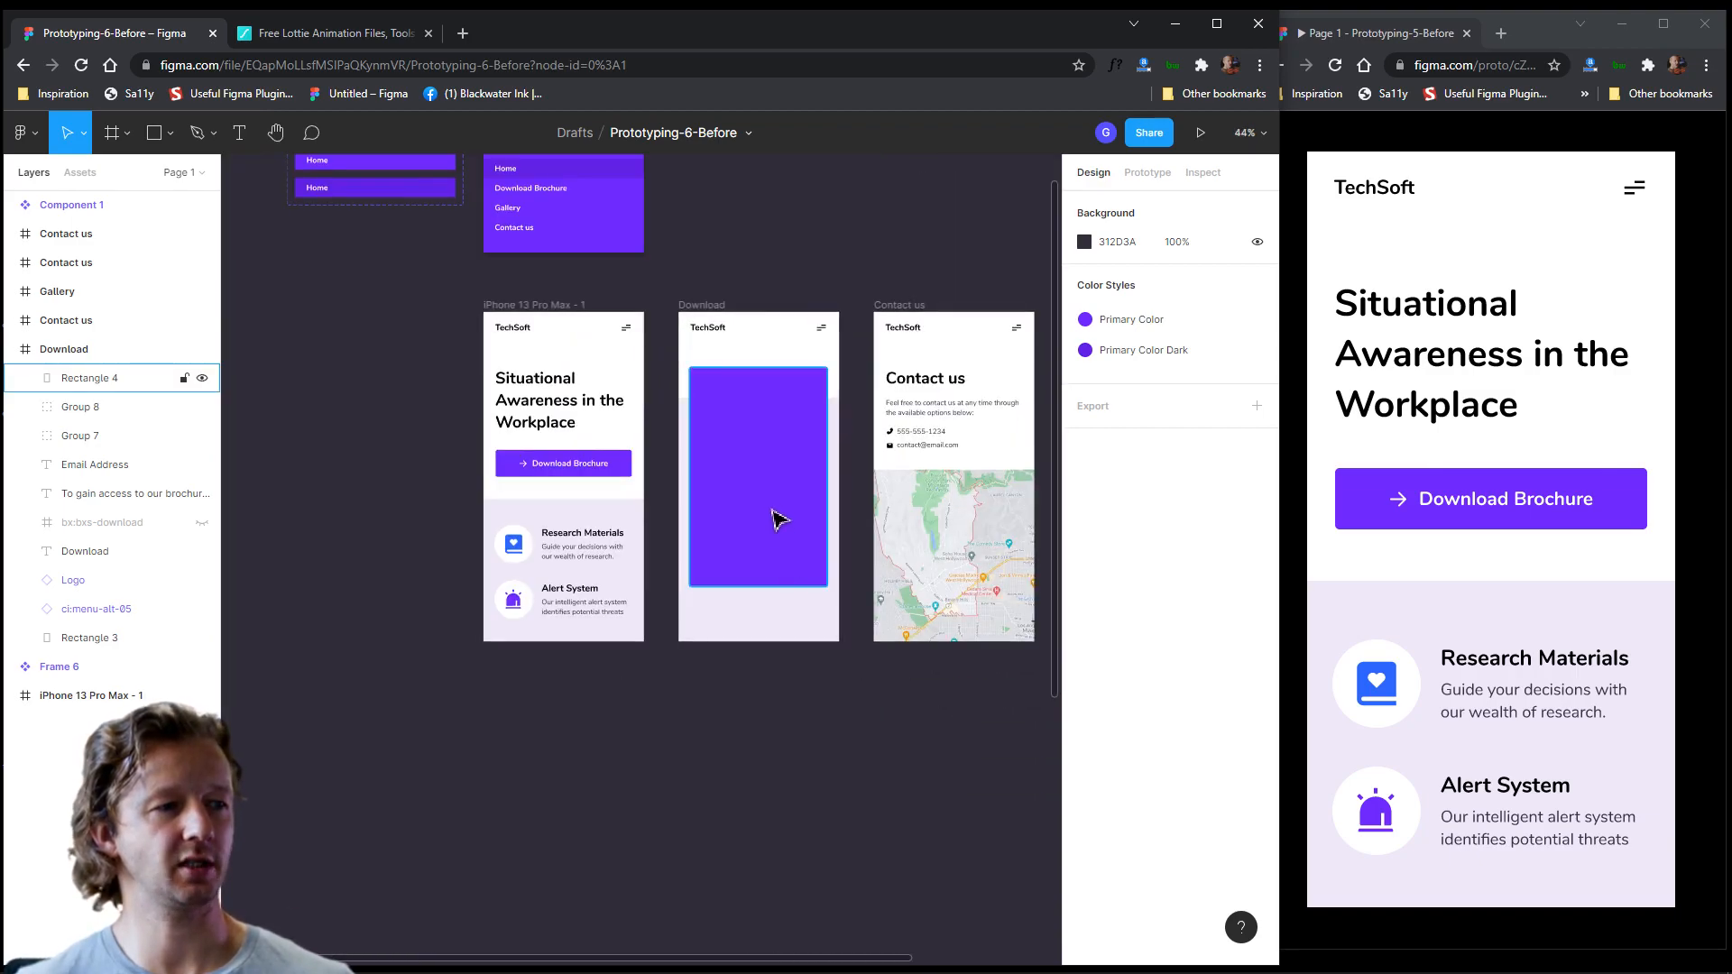
left_click(780, 518)
left_click_drag(776, 454, 774, 771)
scroll(772, 746, "up", 5, "ctrl")
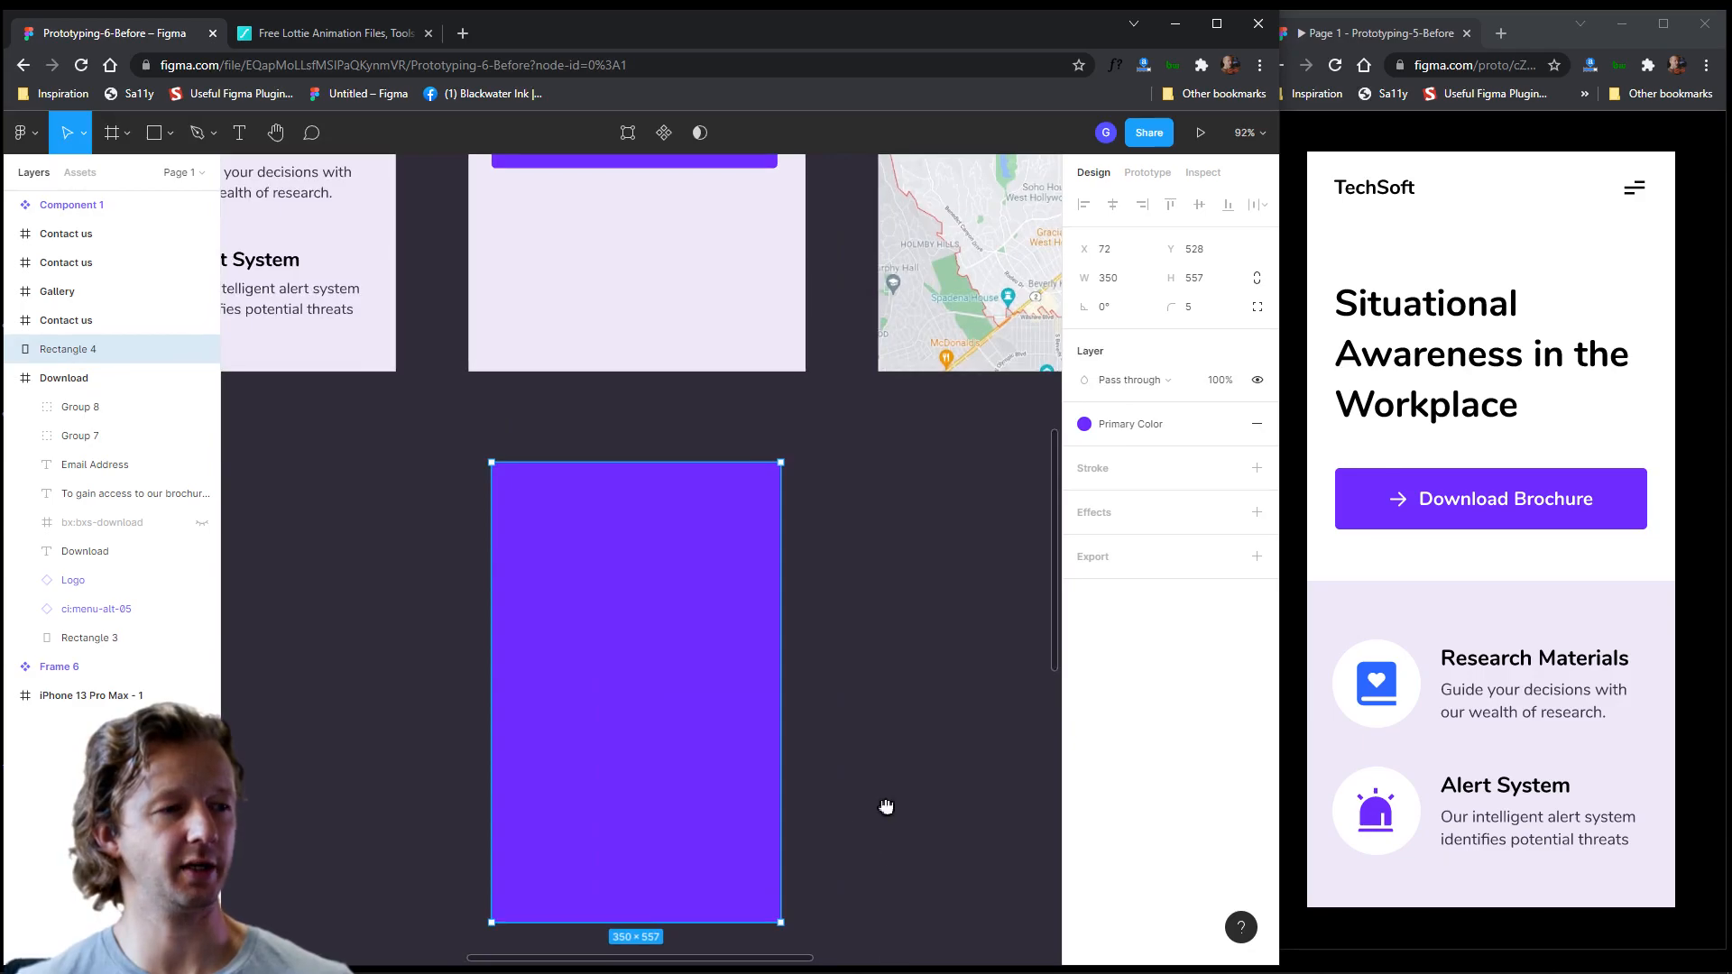
- Add the text "Downloading.." over the purple rectangle and center it horizontally slightly above the middle
left_click(961, 546)
scroll(929, 536, "up", 2, "ctrl")
key("t")
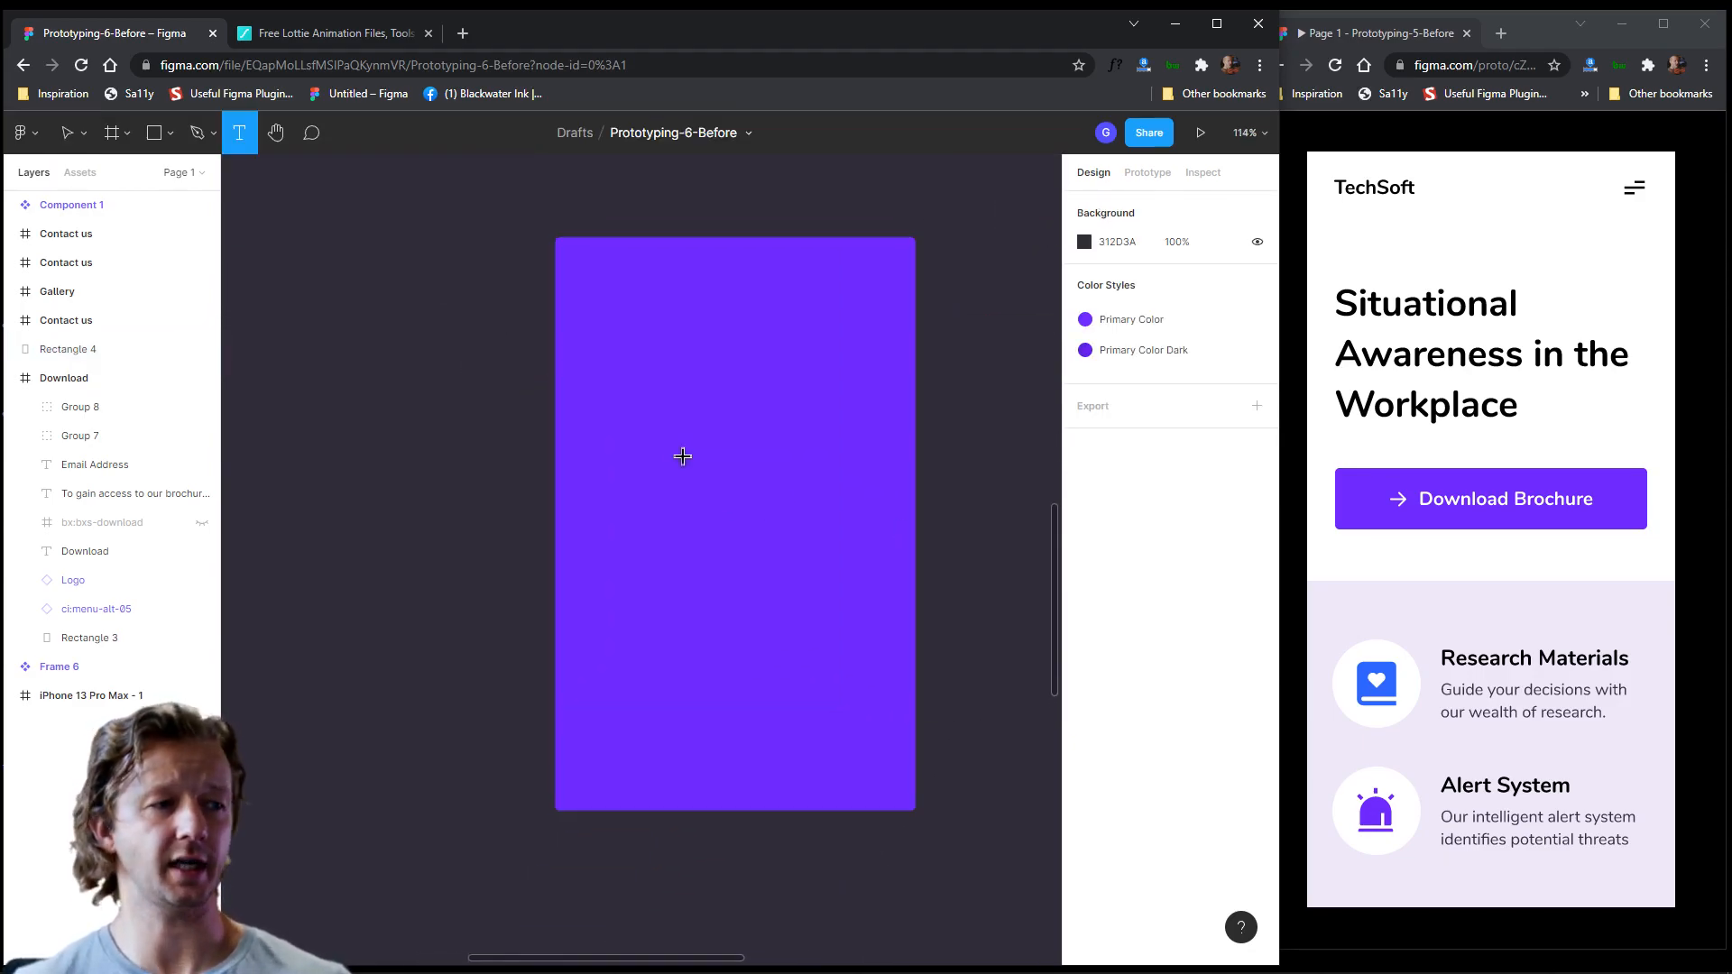
left_click(639, 421)
type("Downloading.")
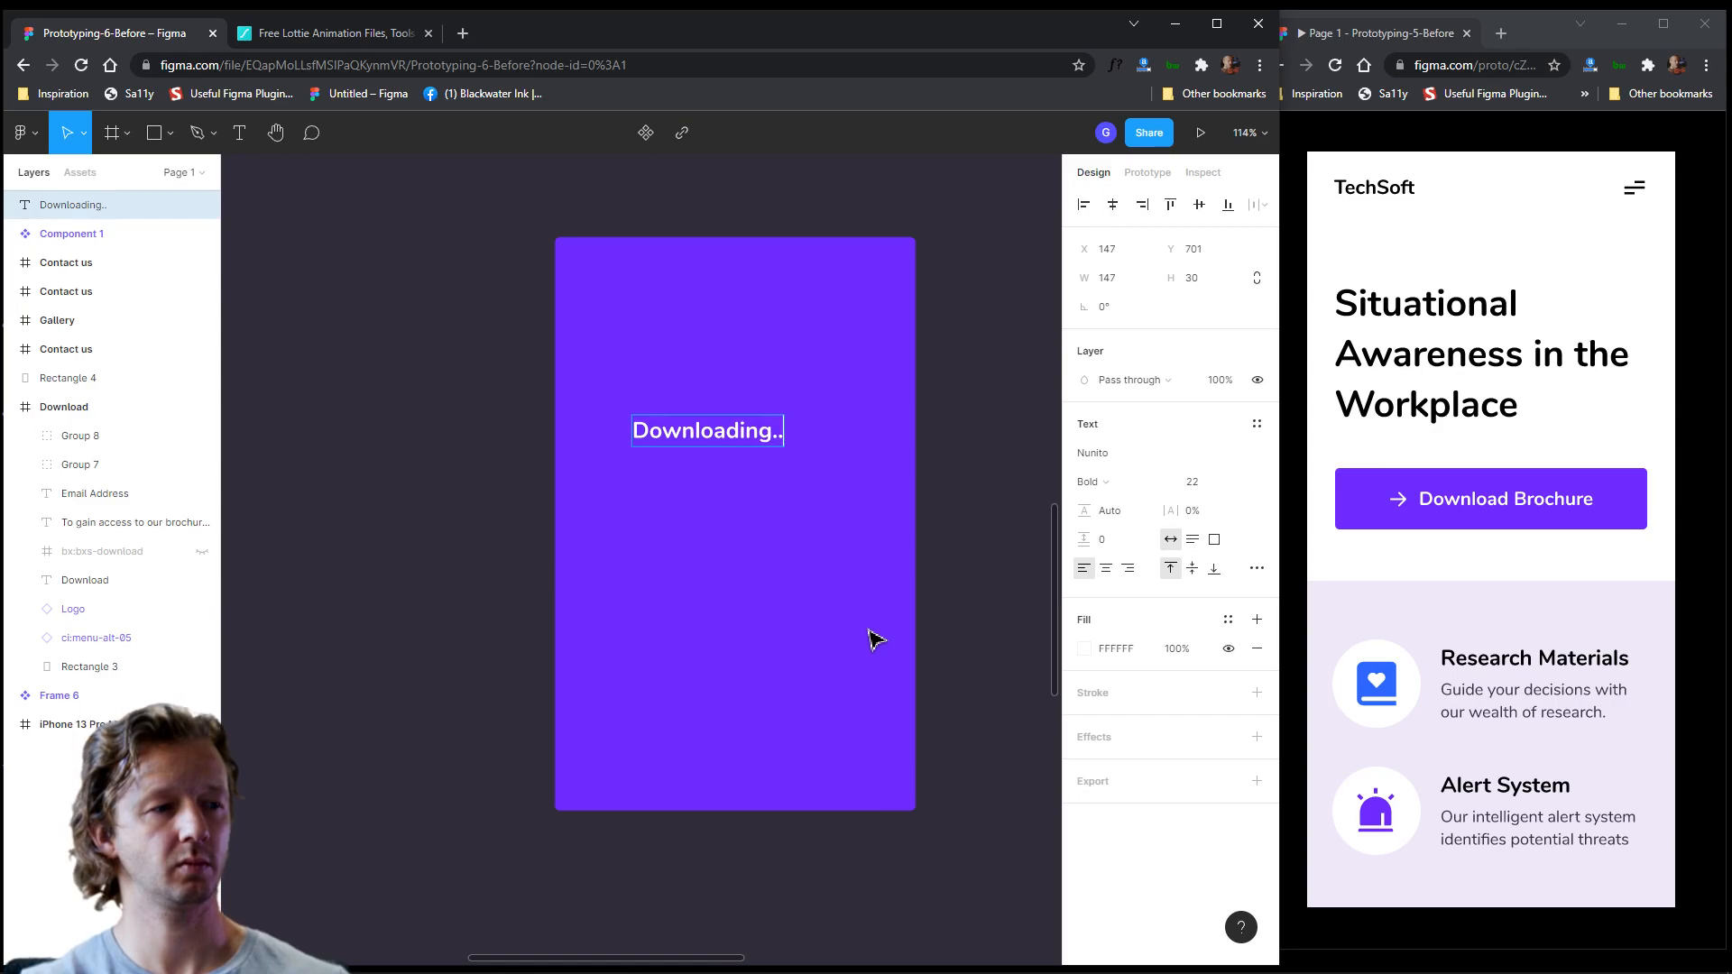
type(".")
key("Escape")
left_click_drag(707, 445, 734, 491)
- Wrap the "Downloading.." text and the purple rectangle together in a new frame
left_click(836, 409, "shift")
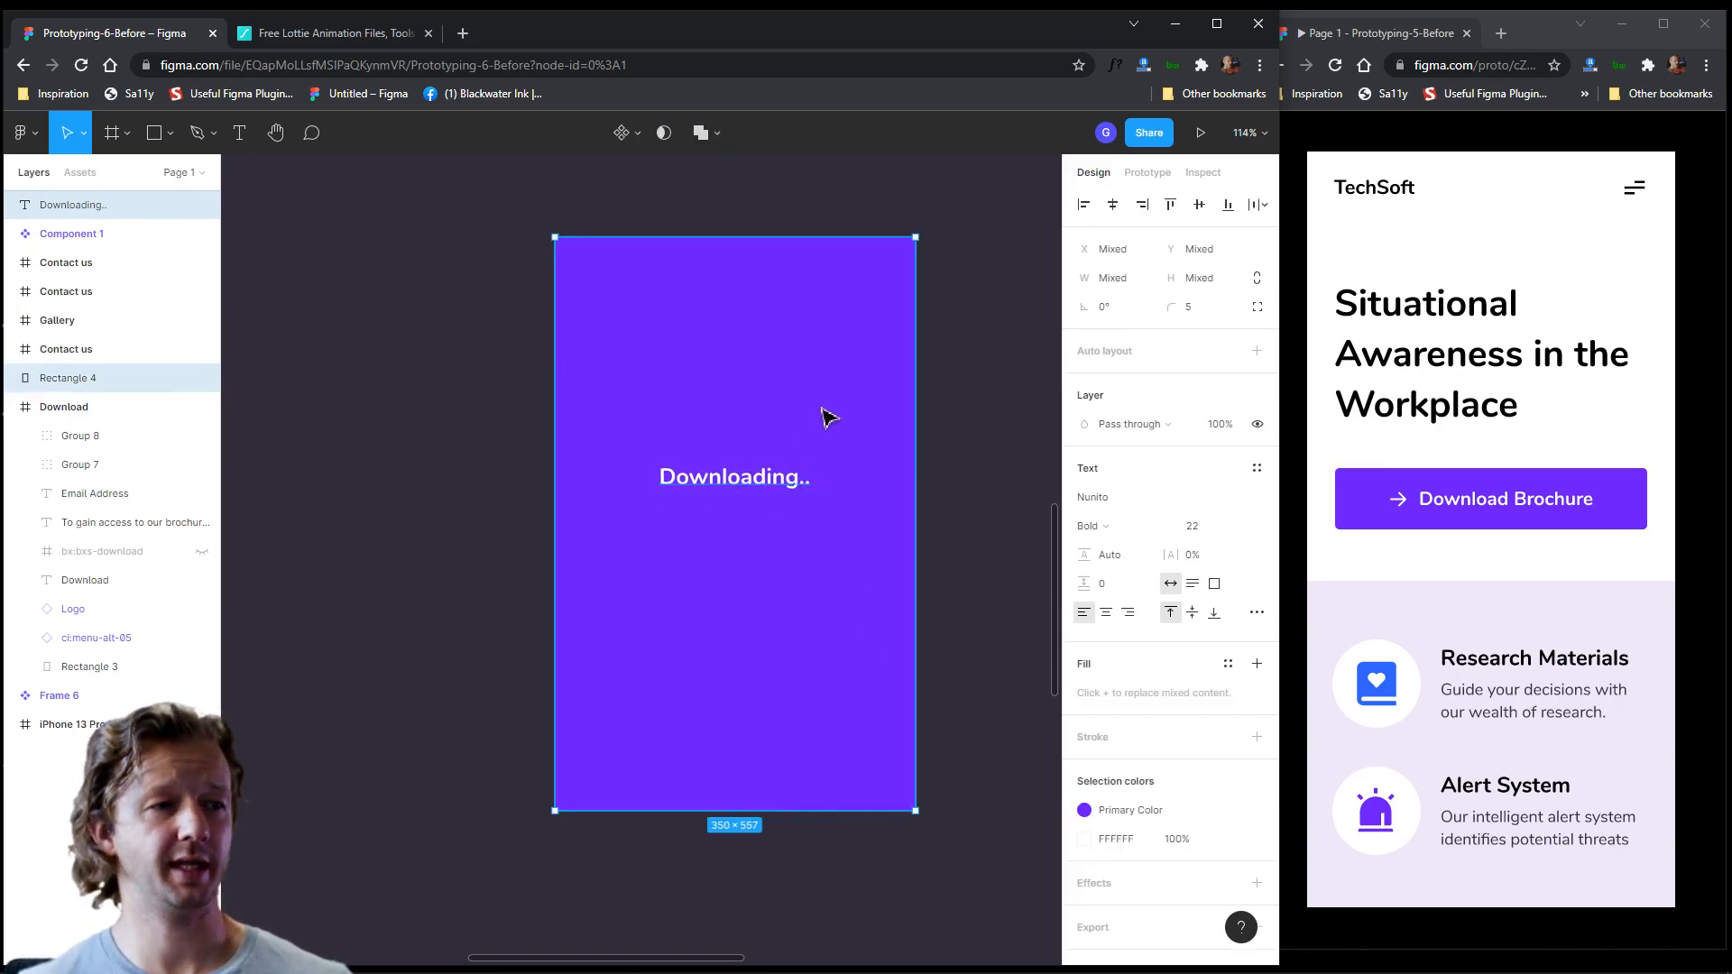
right_click(821, 413)
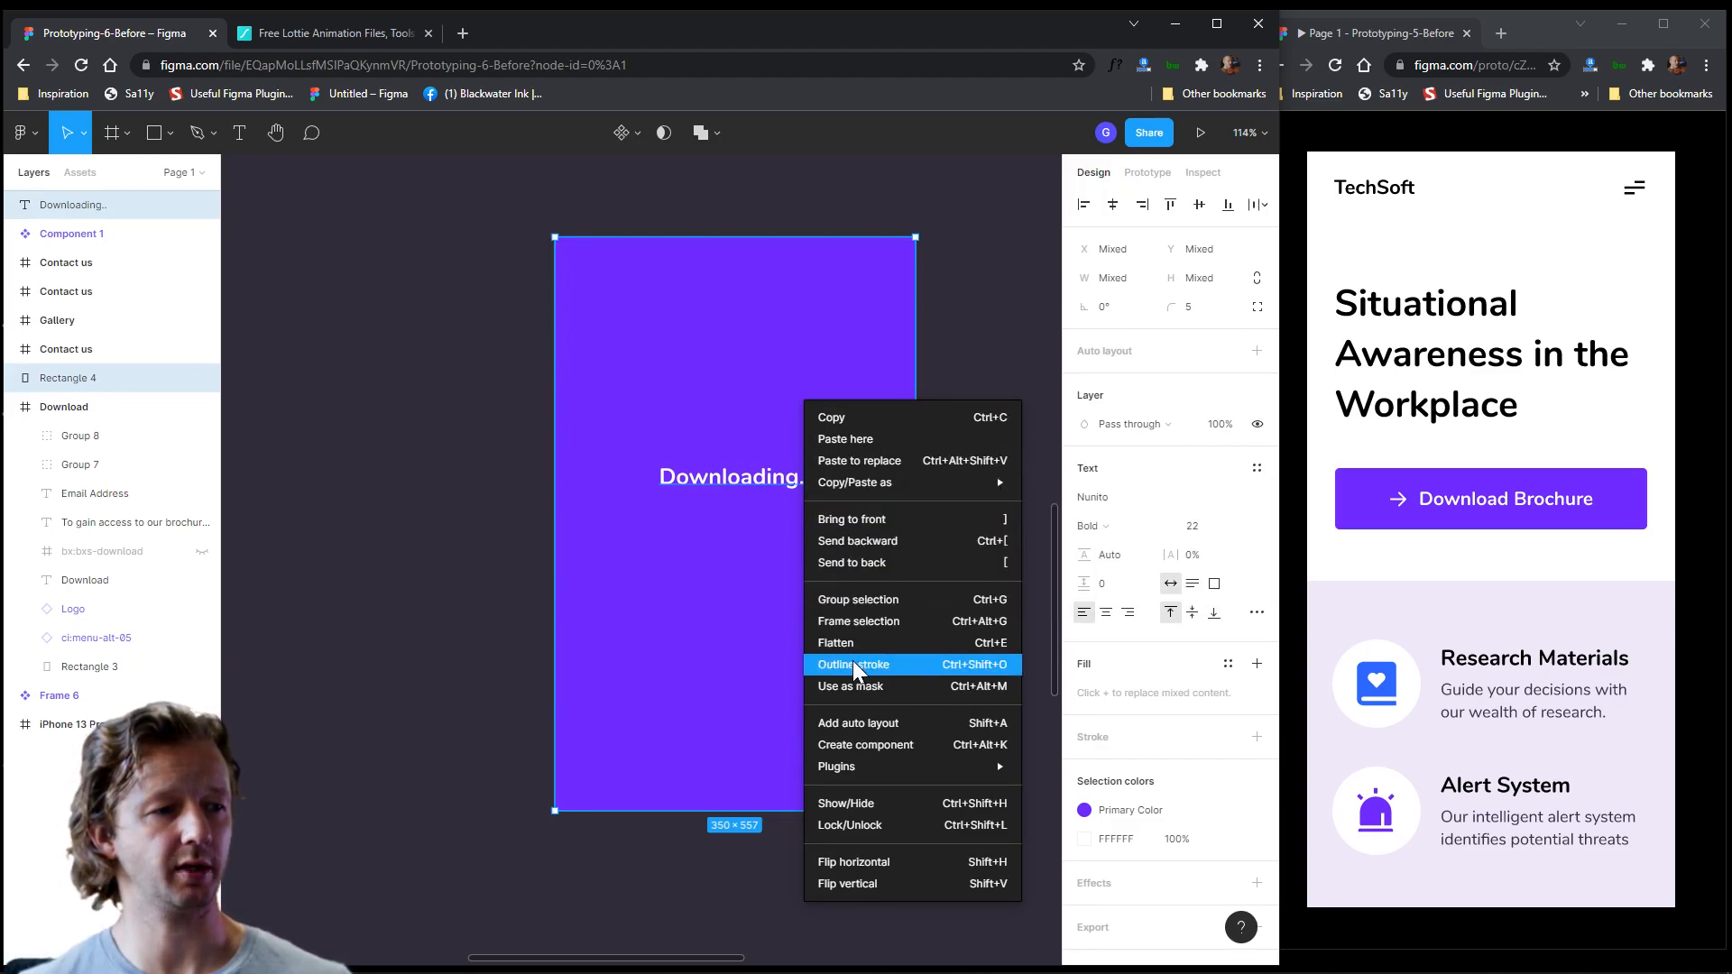
left_click(859, 638)
left_click(584, 480)
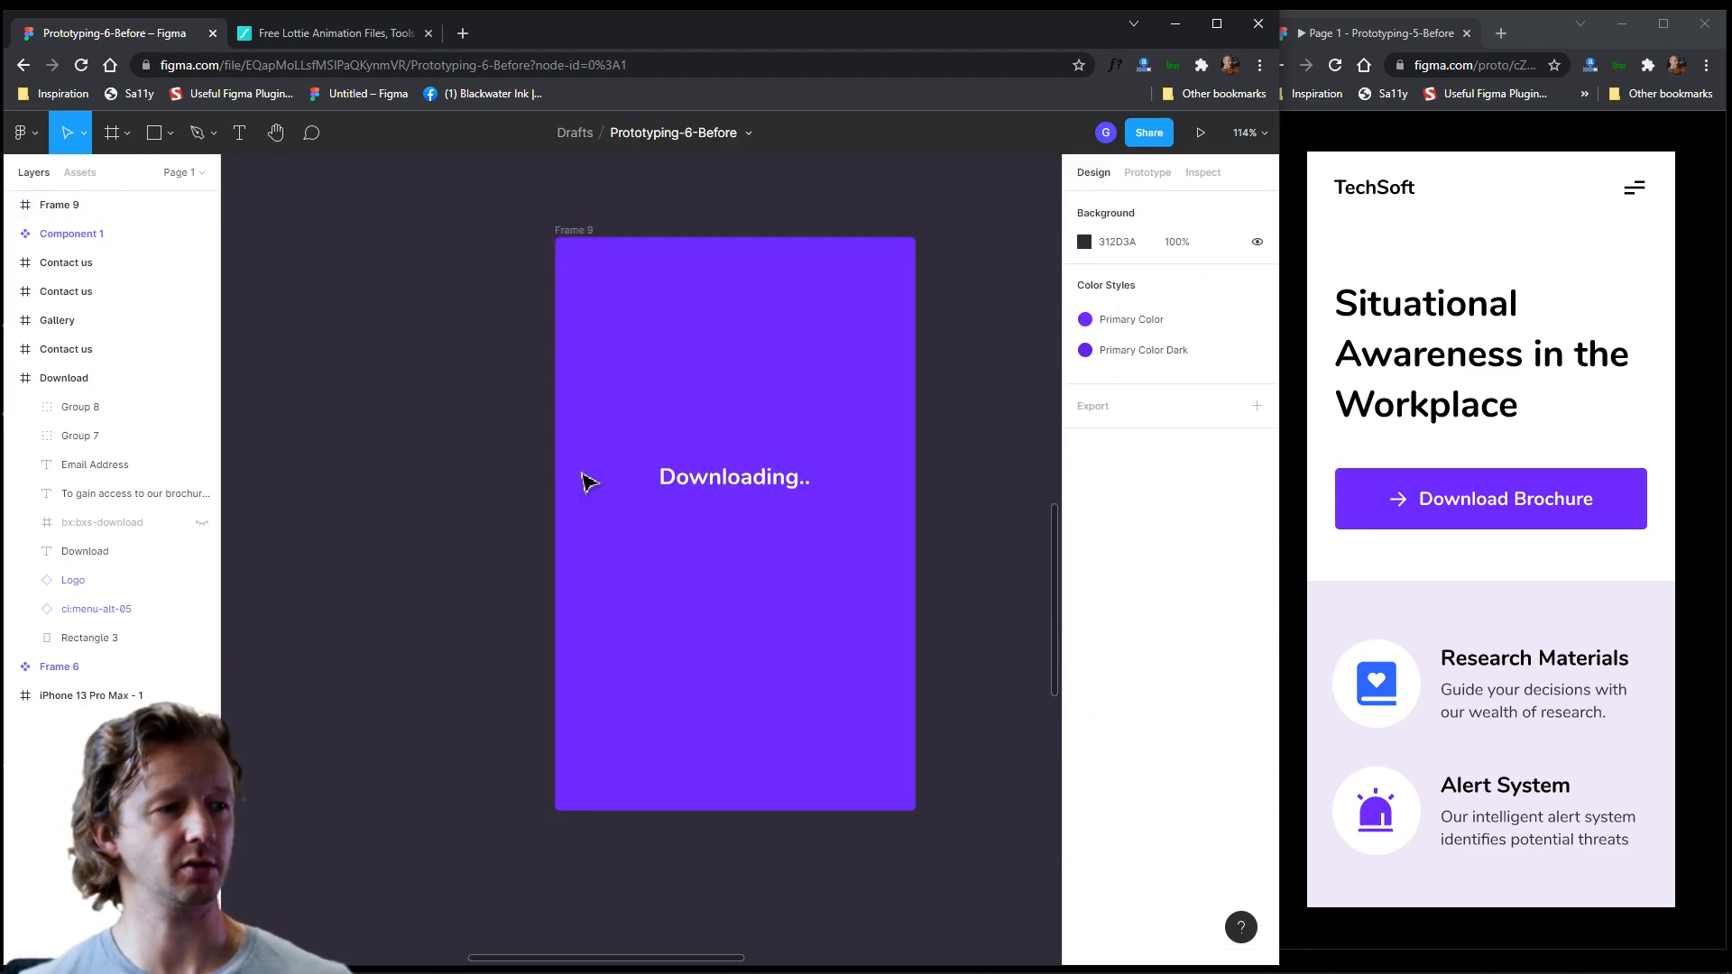
- Move the "Downloading.." text down to about the vertical middle of its frame, near X 95, Y 279
left_click(731, 478)
double_click(758, 480)
key("Escape")
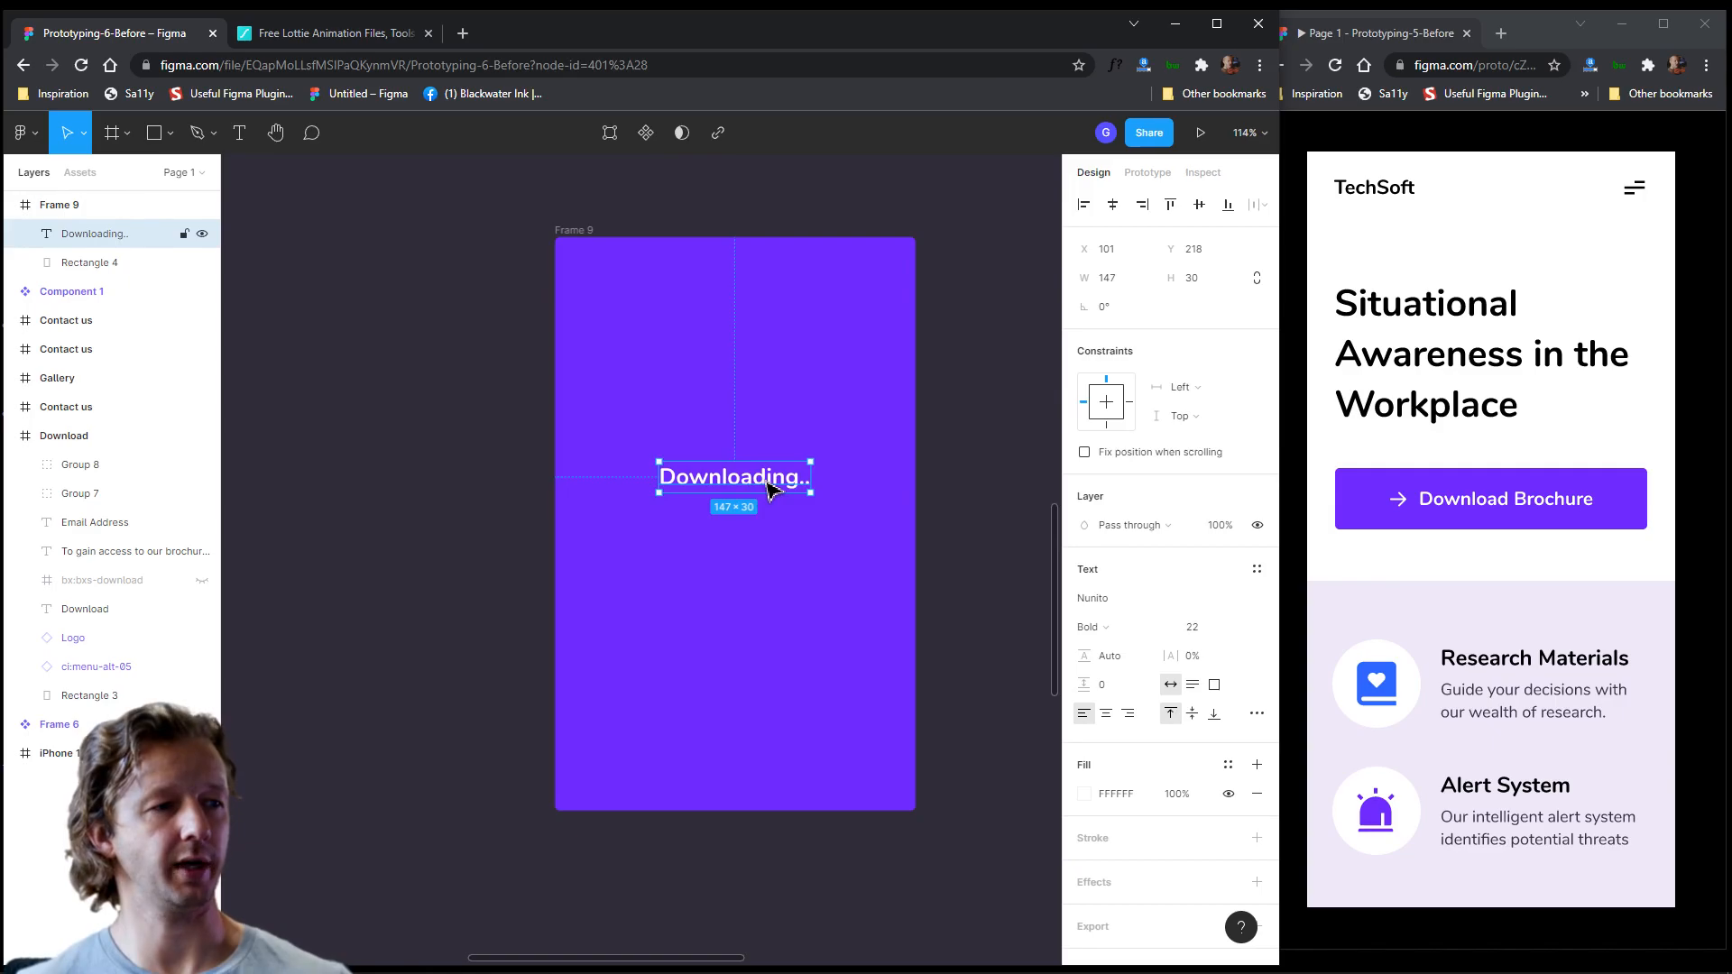
left_click_drag(762, 490, 761, 546)
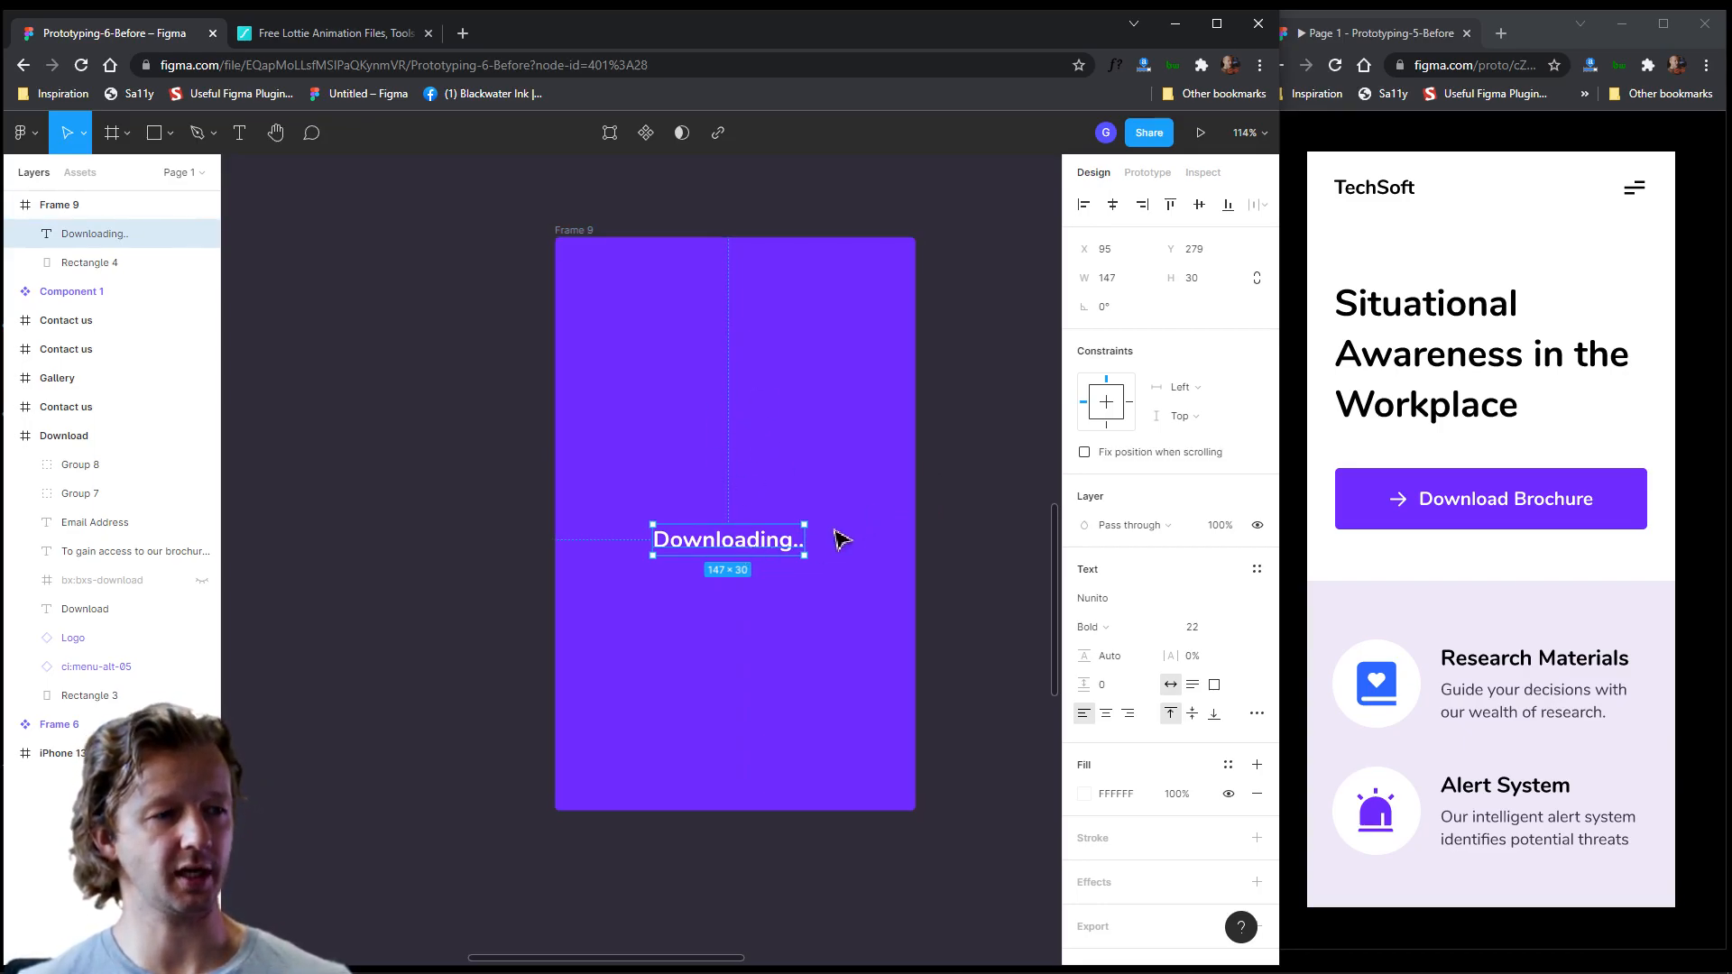
left_click(971, 323)
- Copy the brochure access paragraph from the Download frame into the purple frame and place it below the "Downloading.." text
scroll(971, 323, "down", 4)
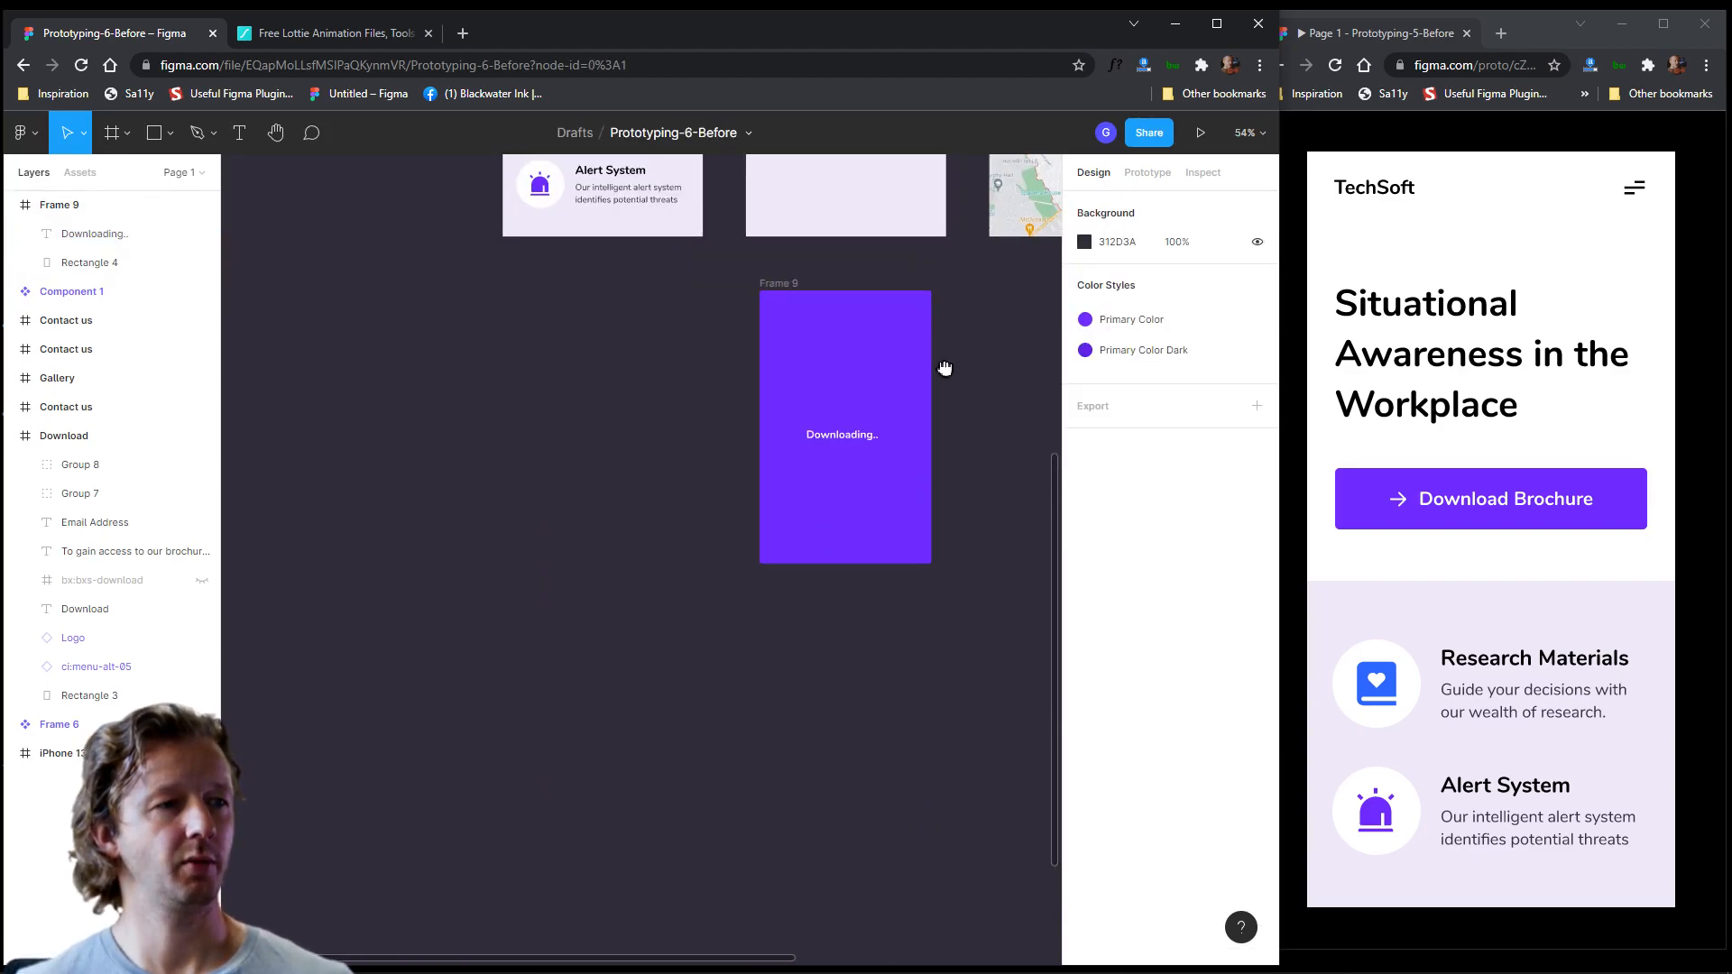
scroll(943, 368, "up", 3)
left_click(700, 220)
key("ctrl+c")
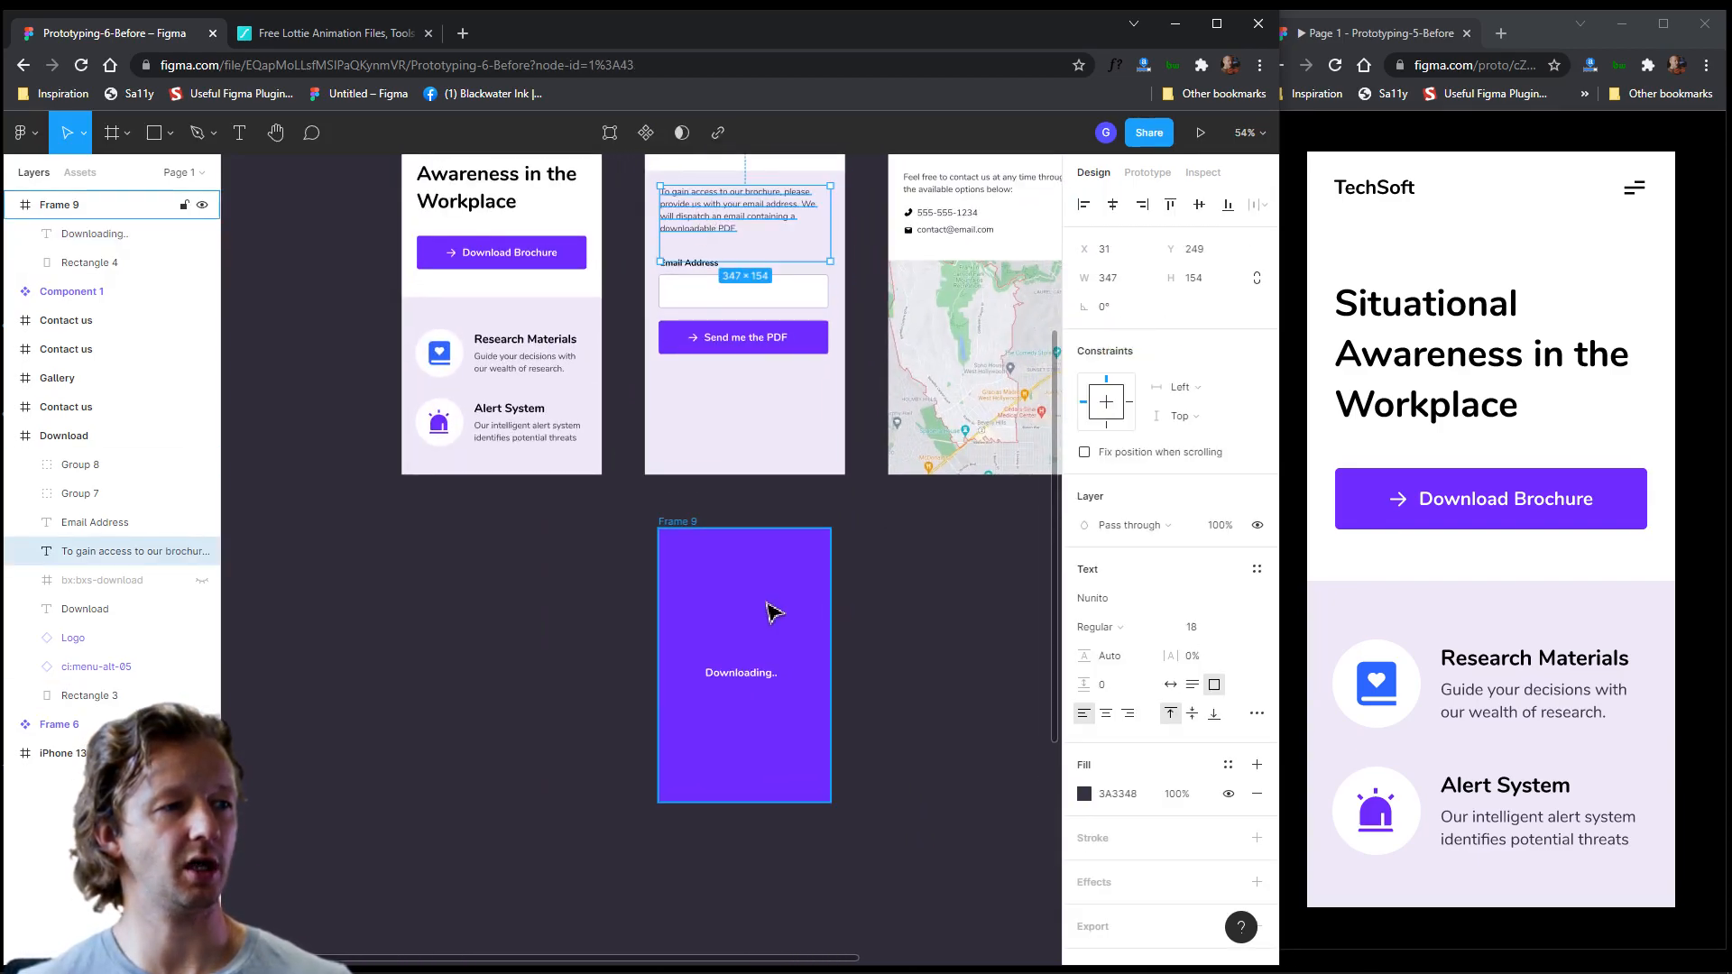
left_click(769, 607)
scroll(767, 599, "up", 4)
key("ctrl+v")
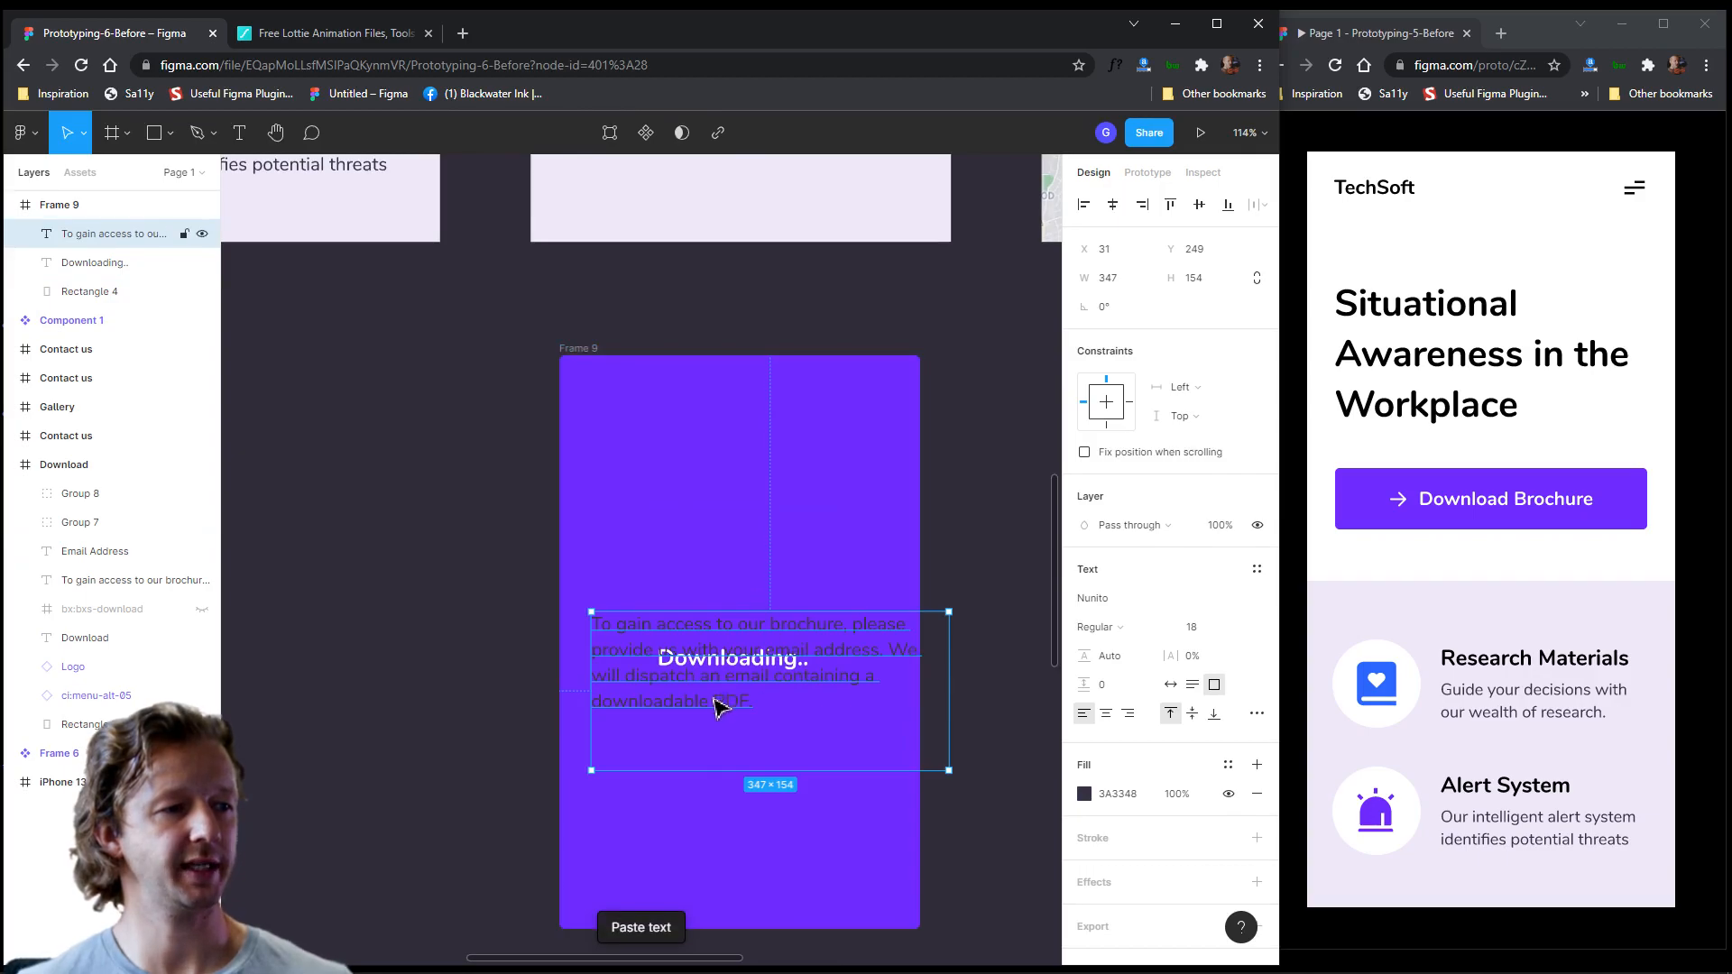
left_click_drag(719, 699, 700, 786)
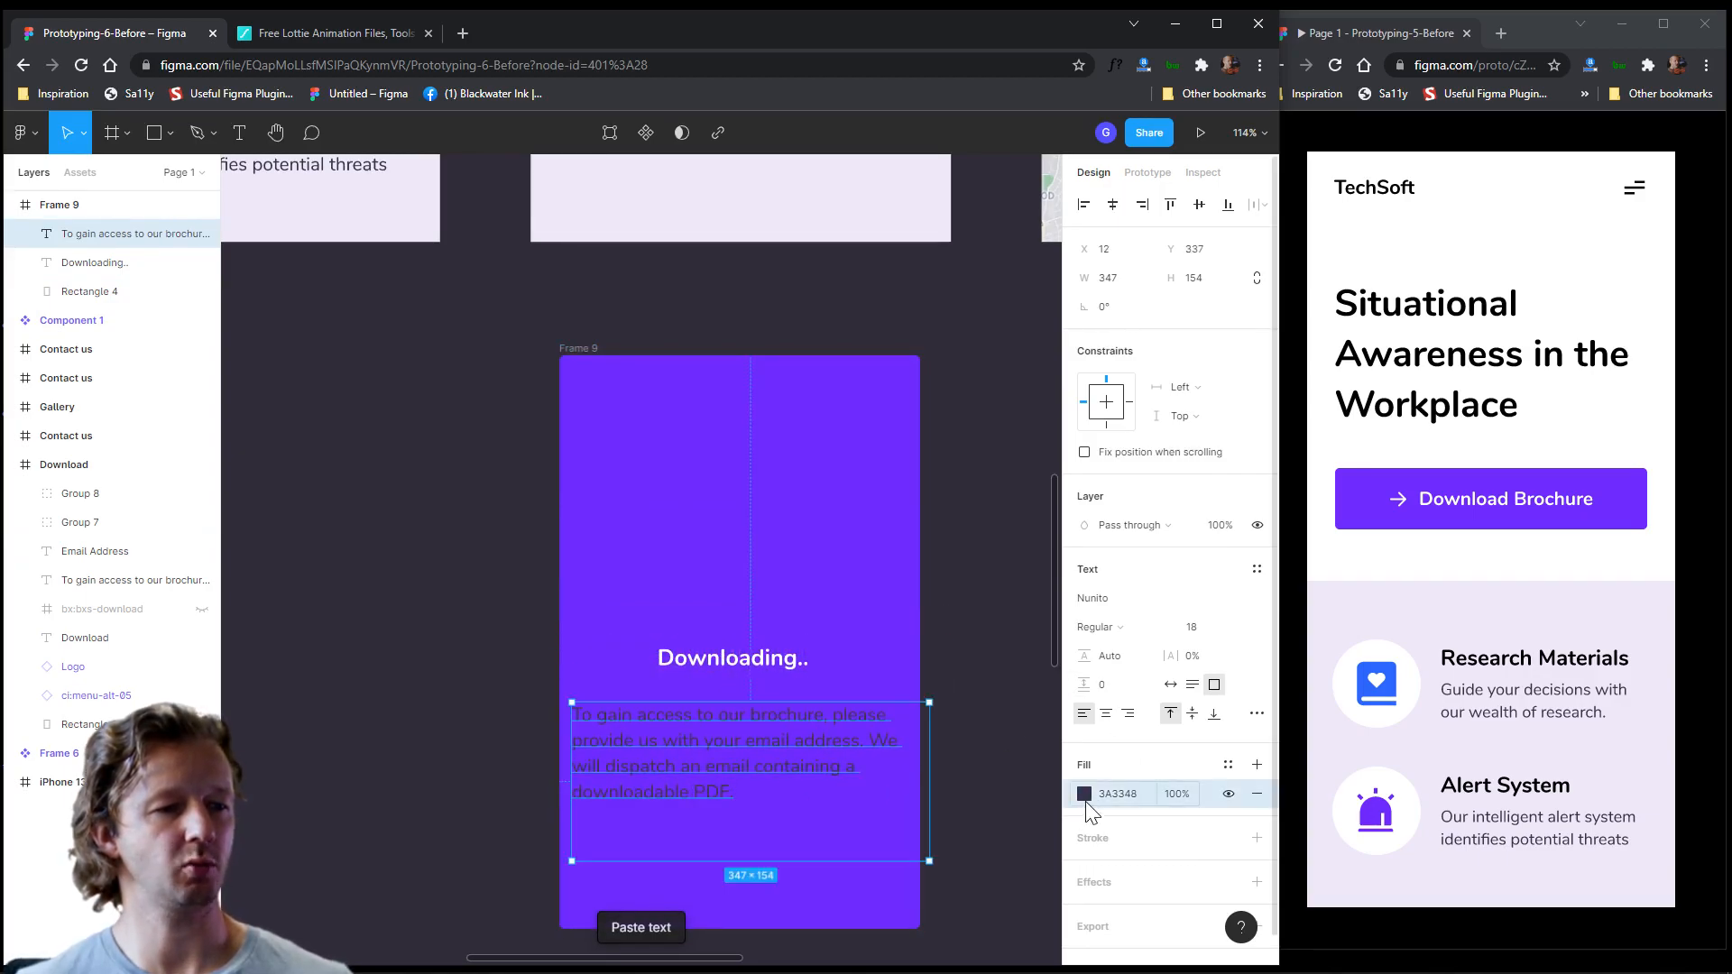
- Change the pasted paragraph's fill to pale lavender D3CAE7
left_click(1084, 795)
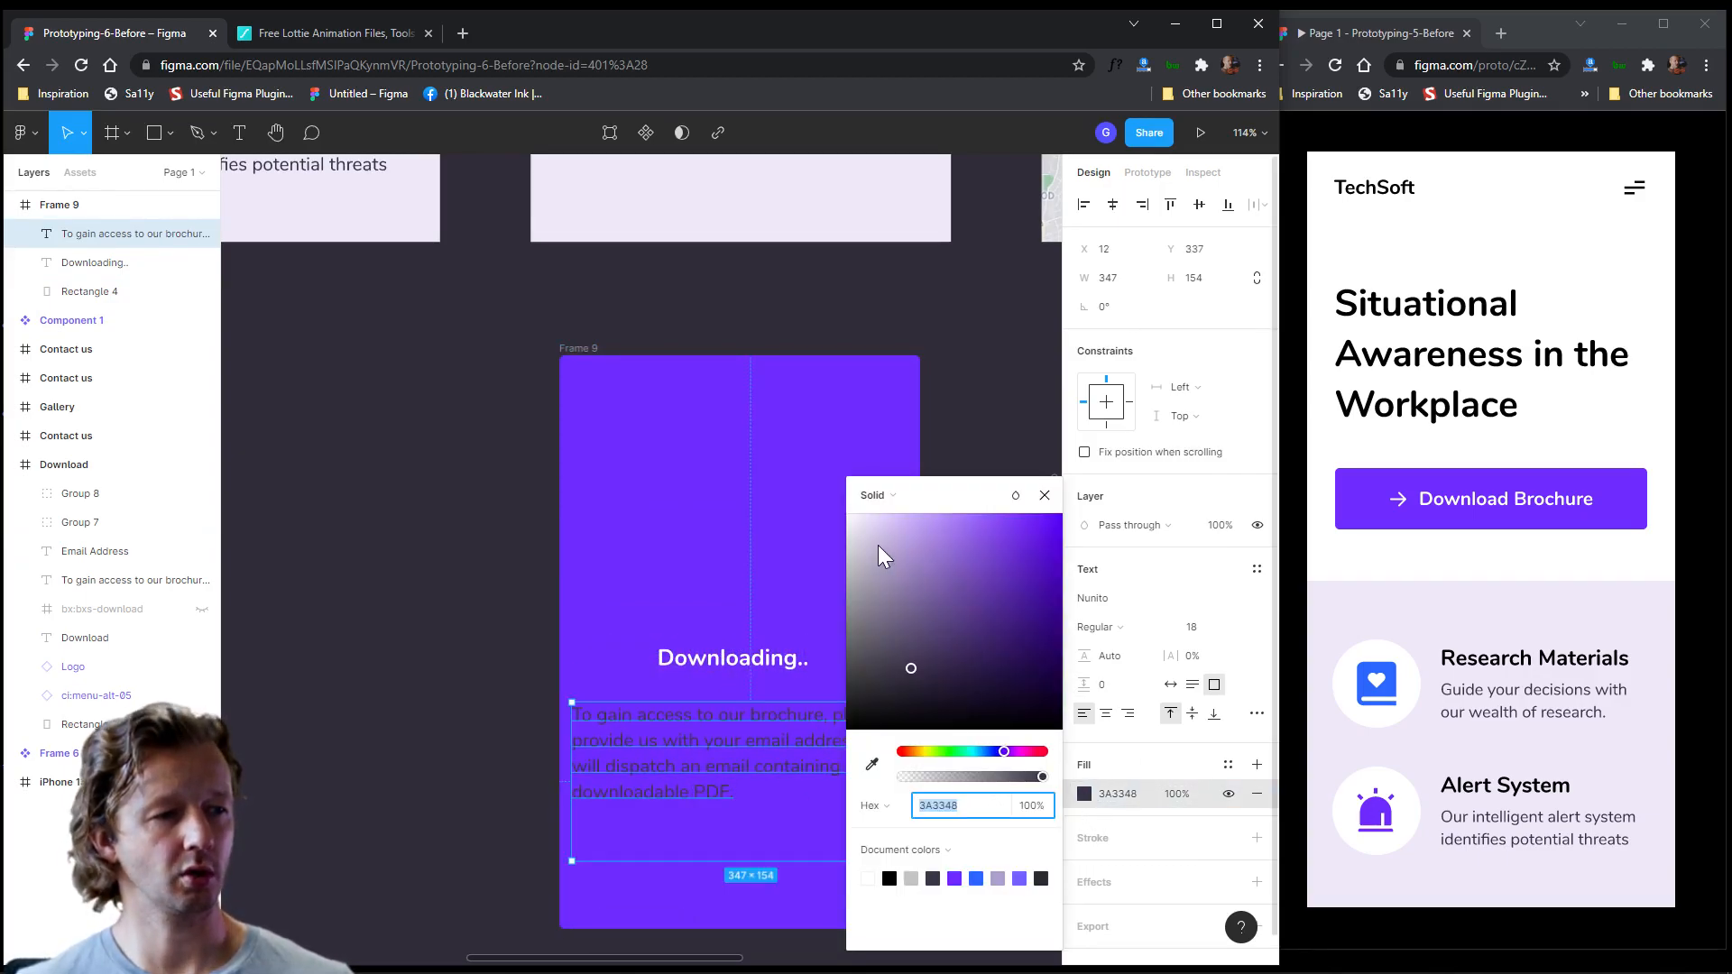
left_click(871, 764)
left_click(773, 502)
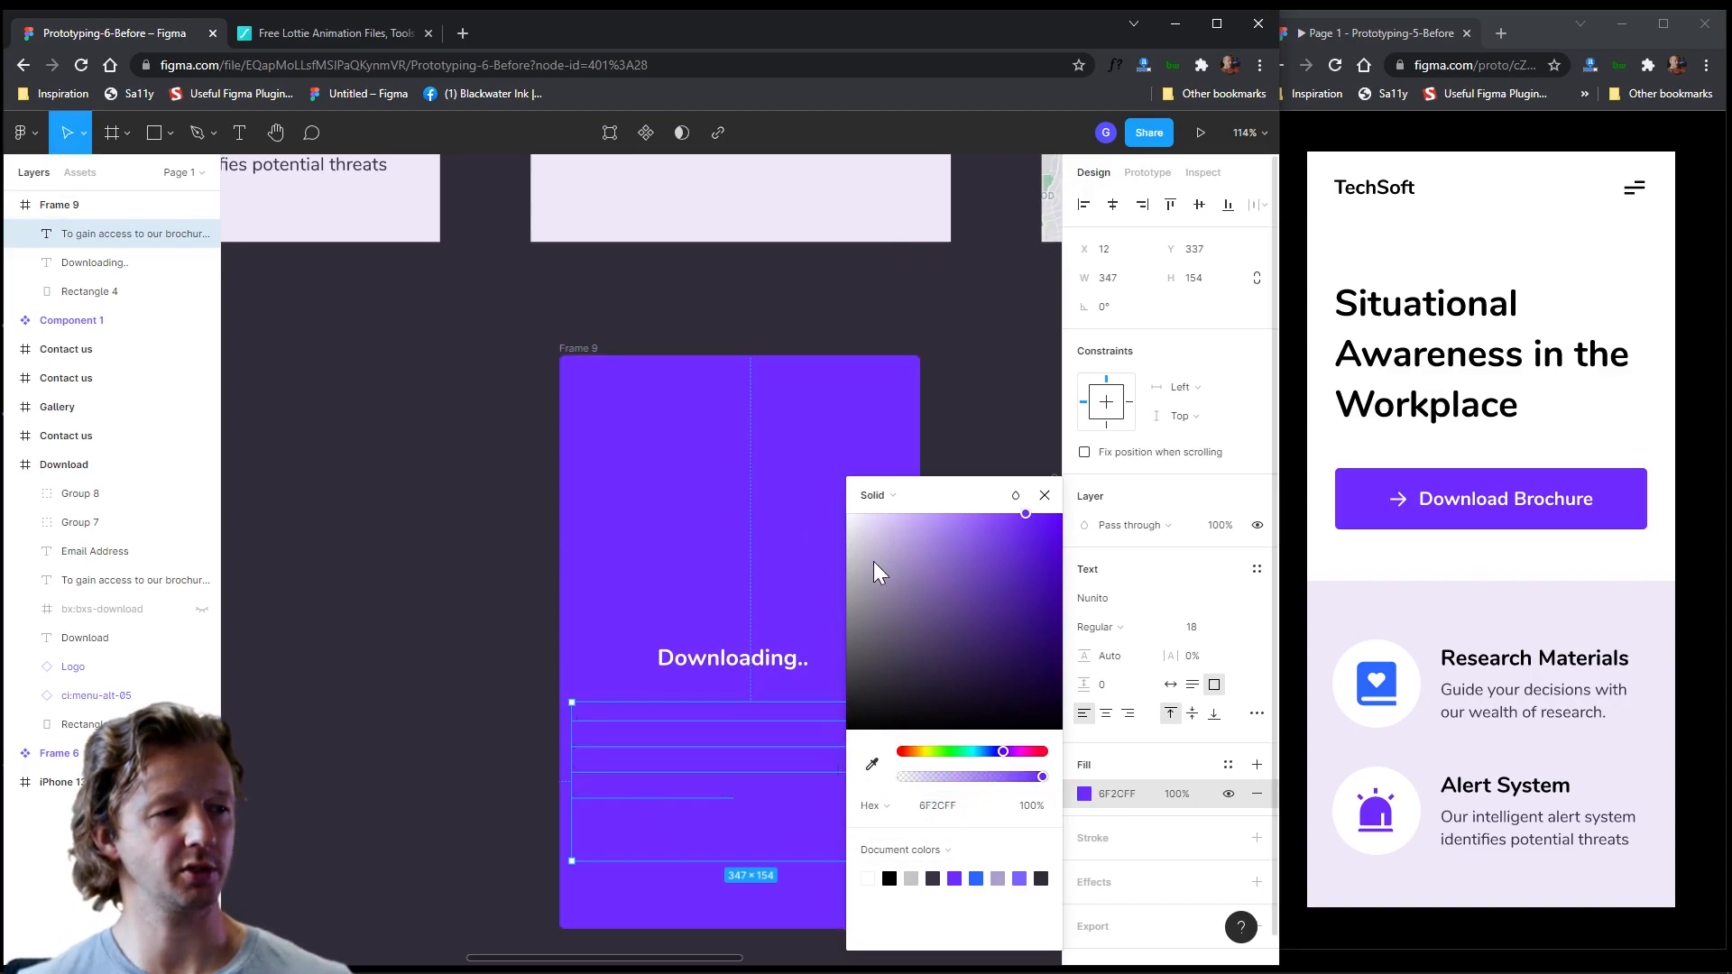
left_click_drag(881, 538, 873, 538)
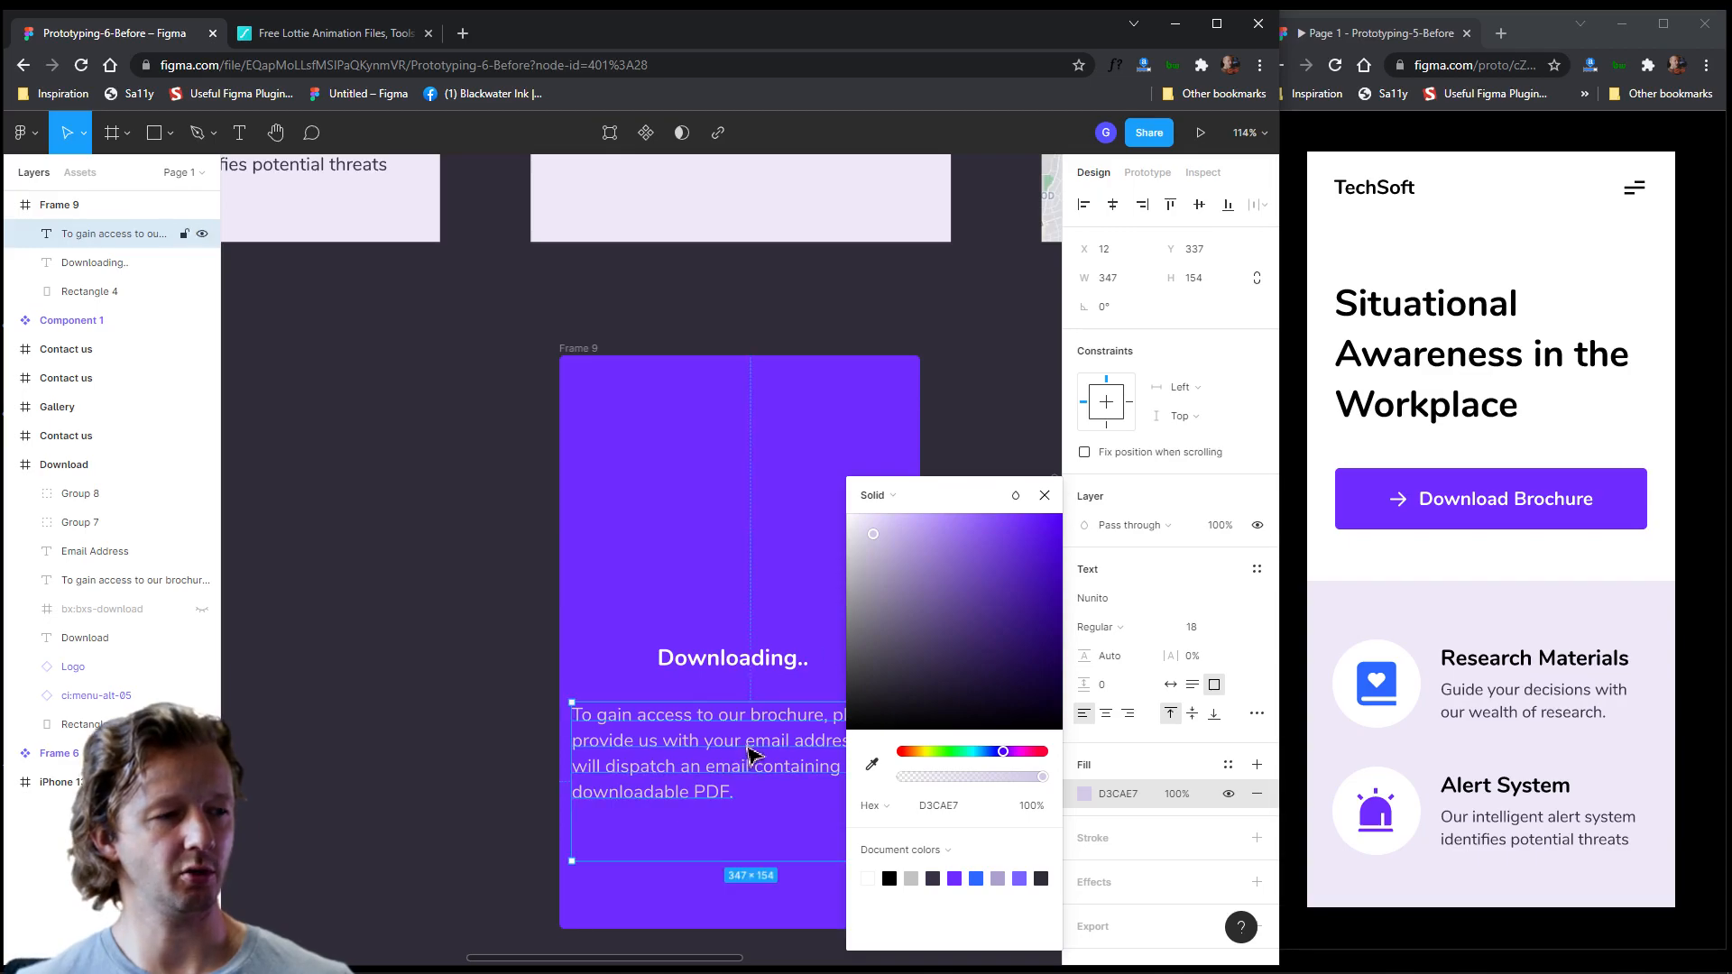
- Narrow the brochure paragraph to 225 wide and center-align the text of both the paragraph and the "Downloading.." heading
left_click(1044, 495)
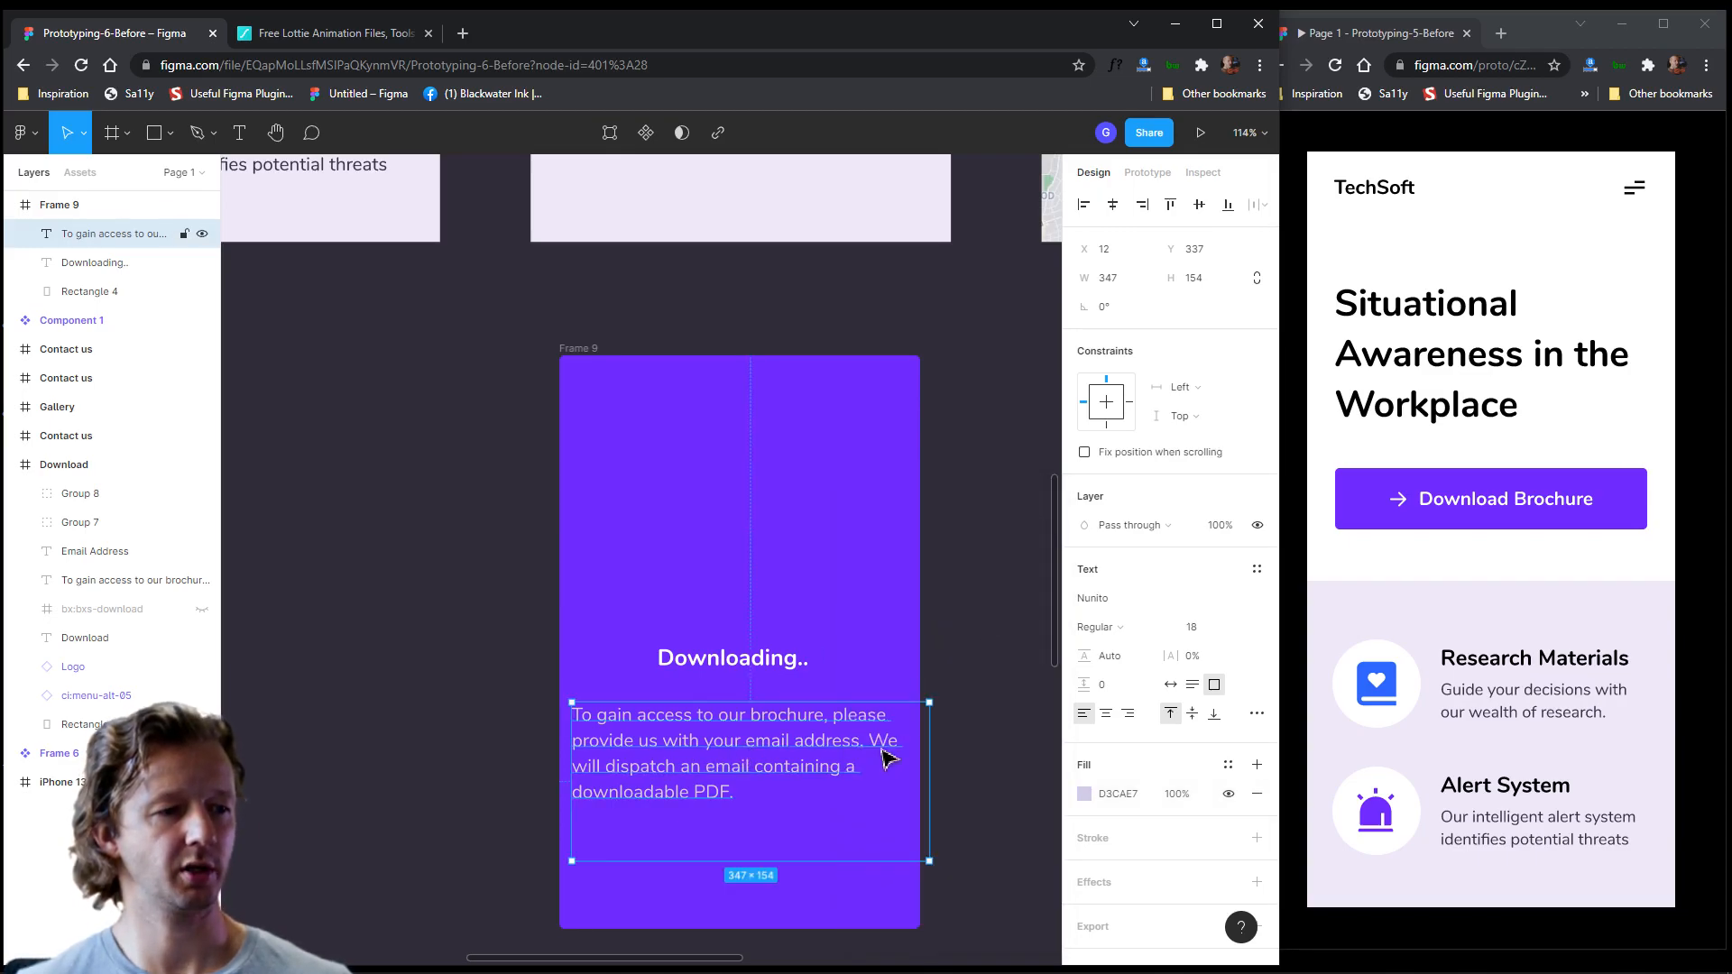
left_click_drag(929, 741, 737, 667)
left_click(696, 568, "shift")
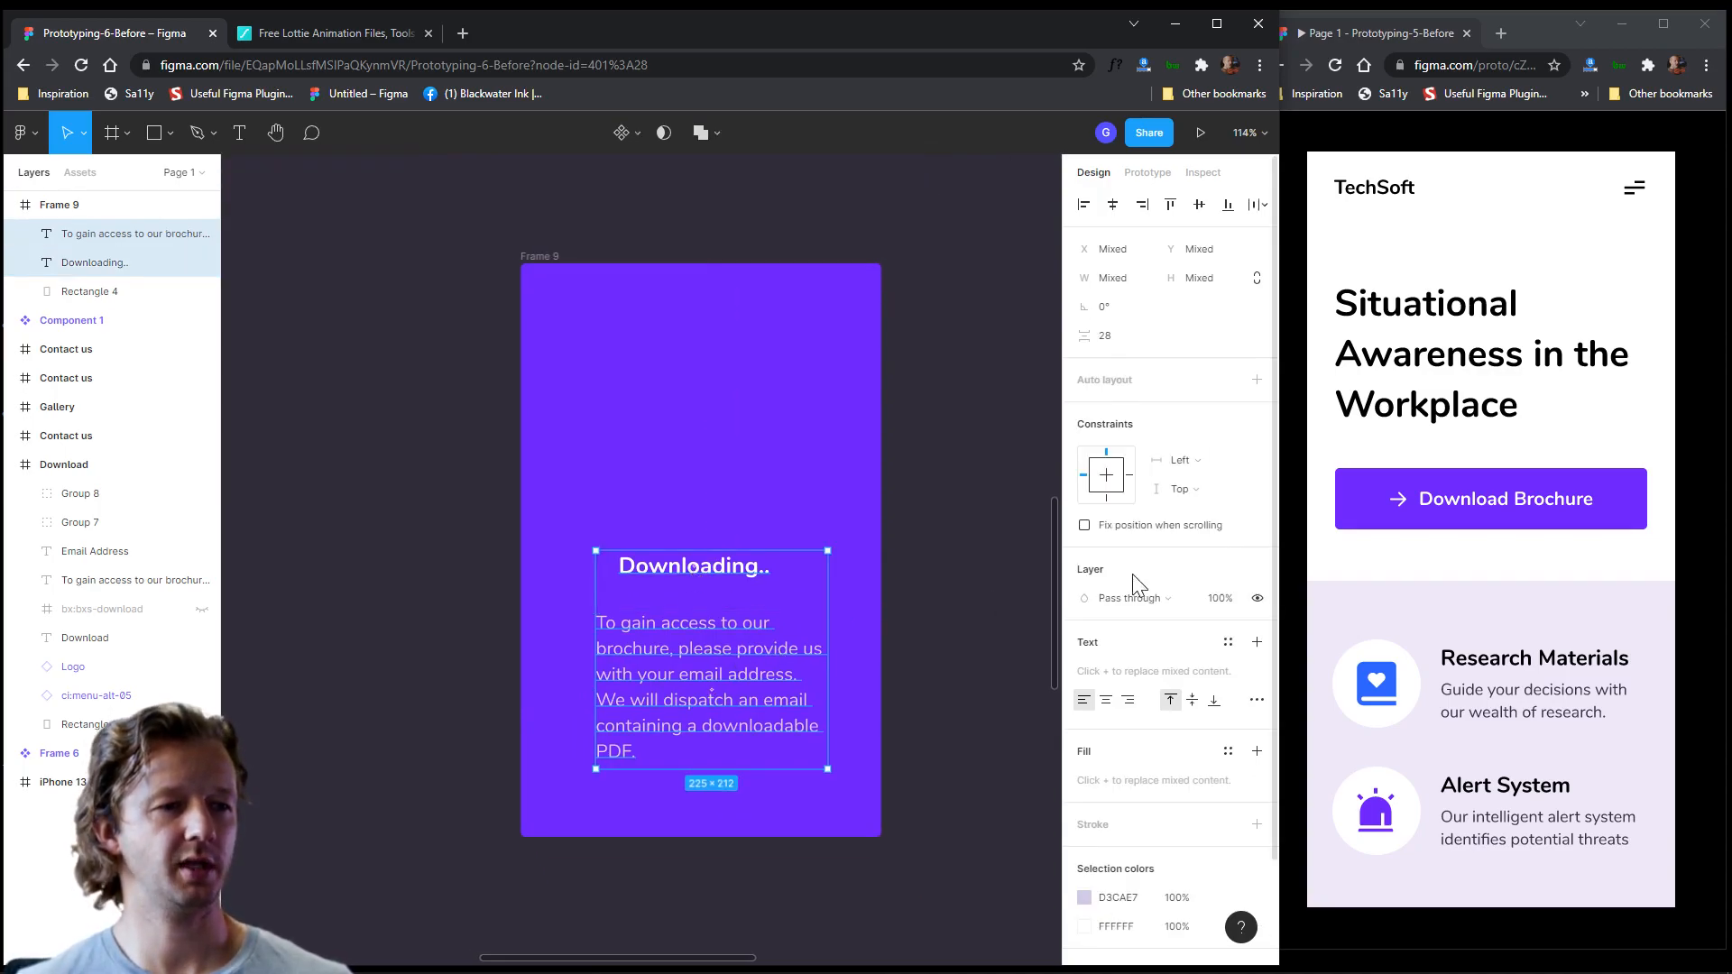
left_click(1105, 700)
left_click(959, 580)
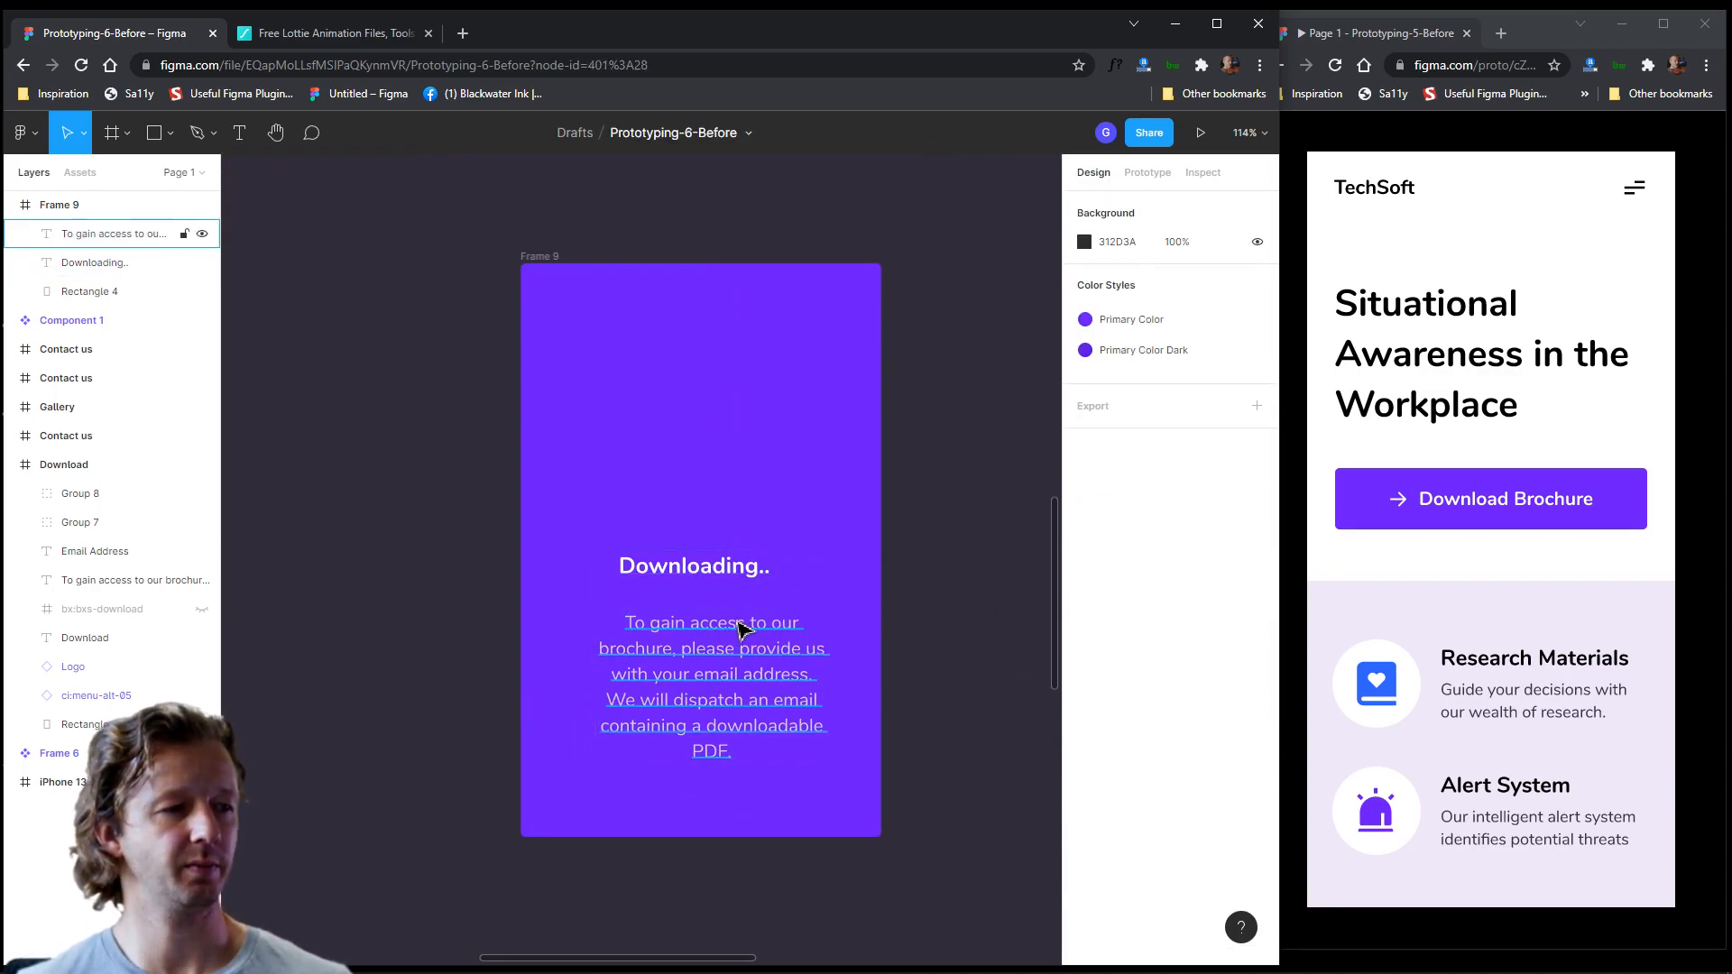
- Center the paragraph beneath the "Downloading.." heading and move both texts up slightly, placing the paragraph at X 56, Y 313
left_click(716, 664)
left_click_drag(715, 665, 705, 672)
left_click(705, 566, "shift")
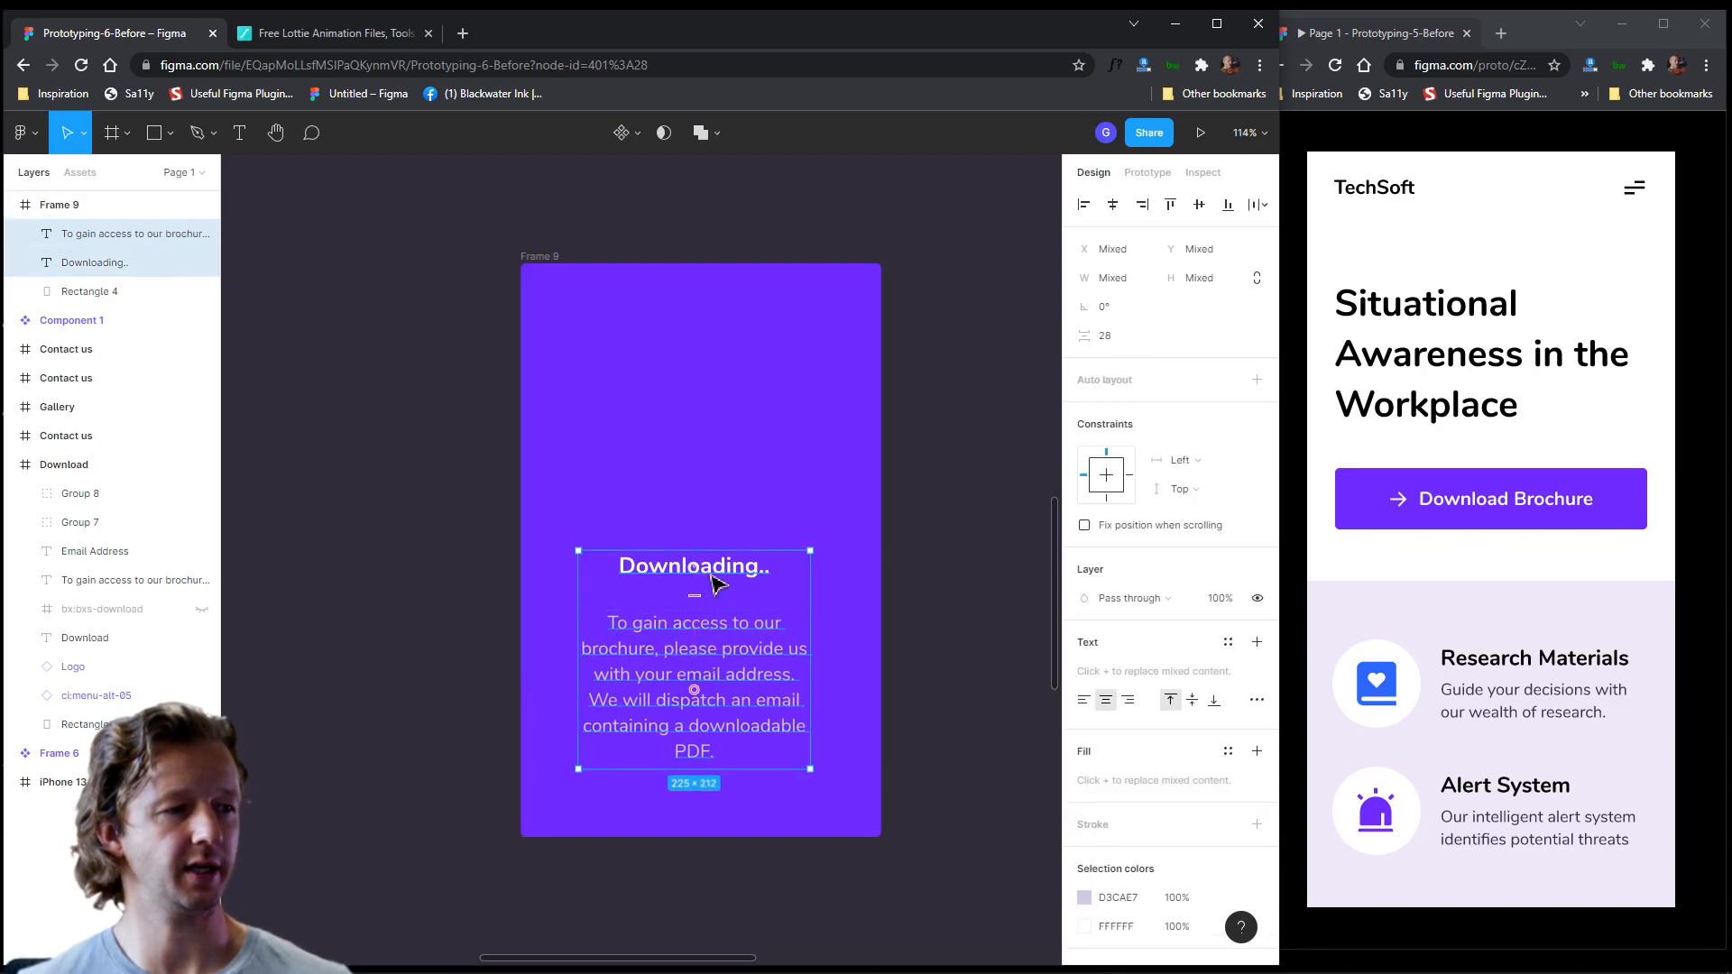
left_click_drag(717, 585, 722, 561)
left_click(898, 612)
- Replace the paragraph's text with "Your download will begin momentarily."
double_click(723, 623)
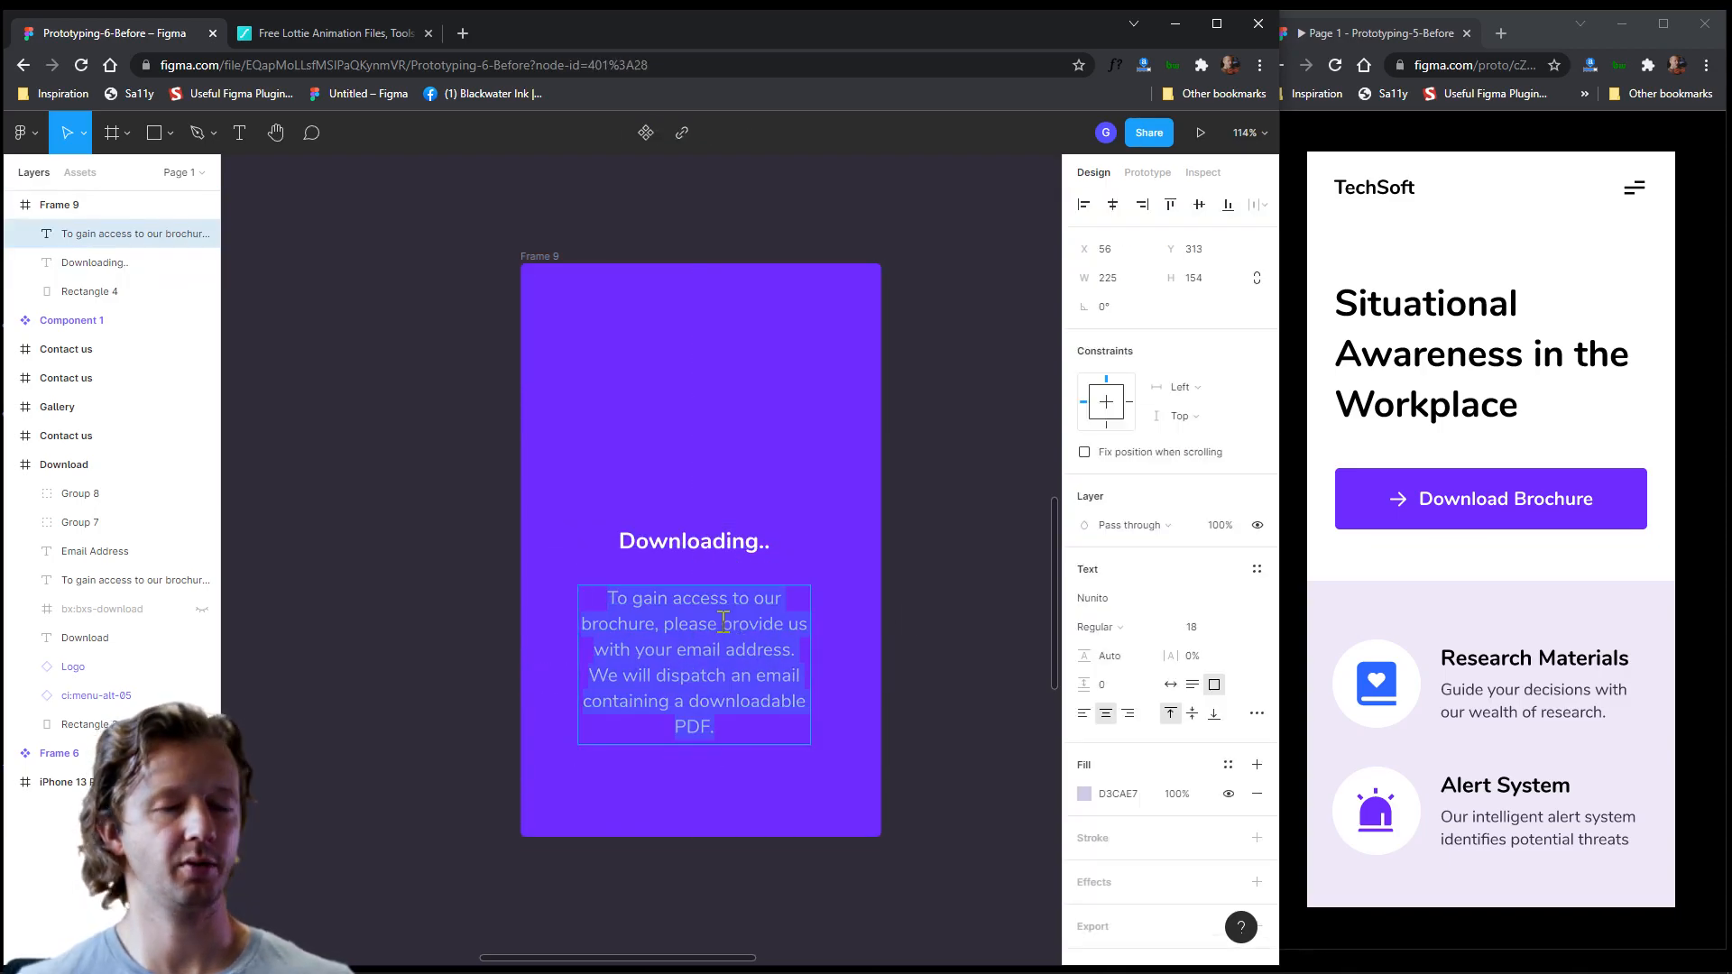
type("Yo")
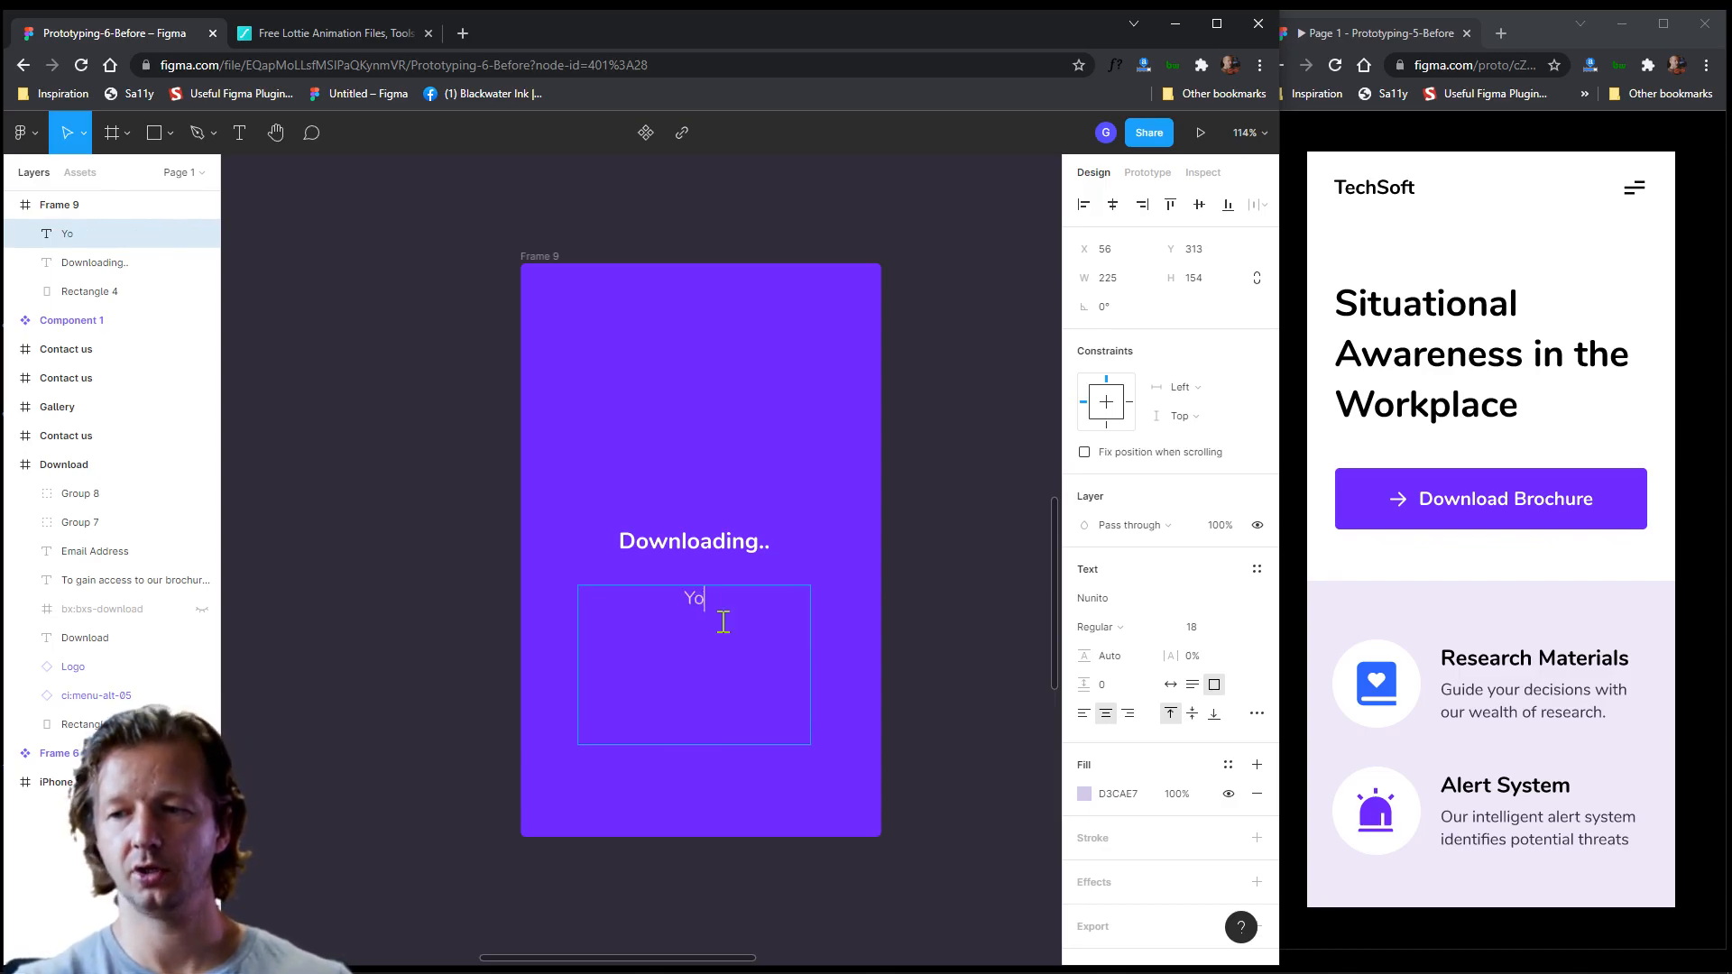
type("ur download wil")
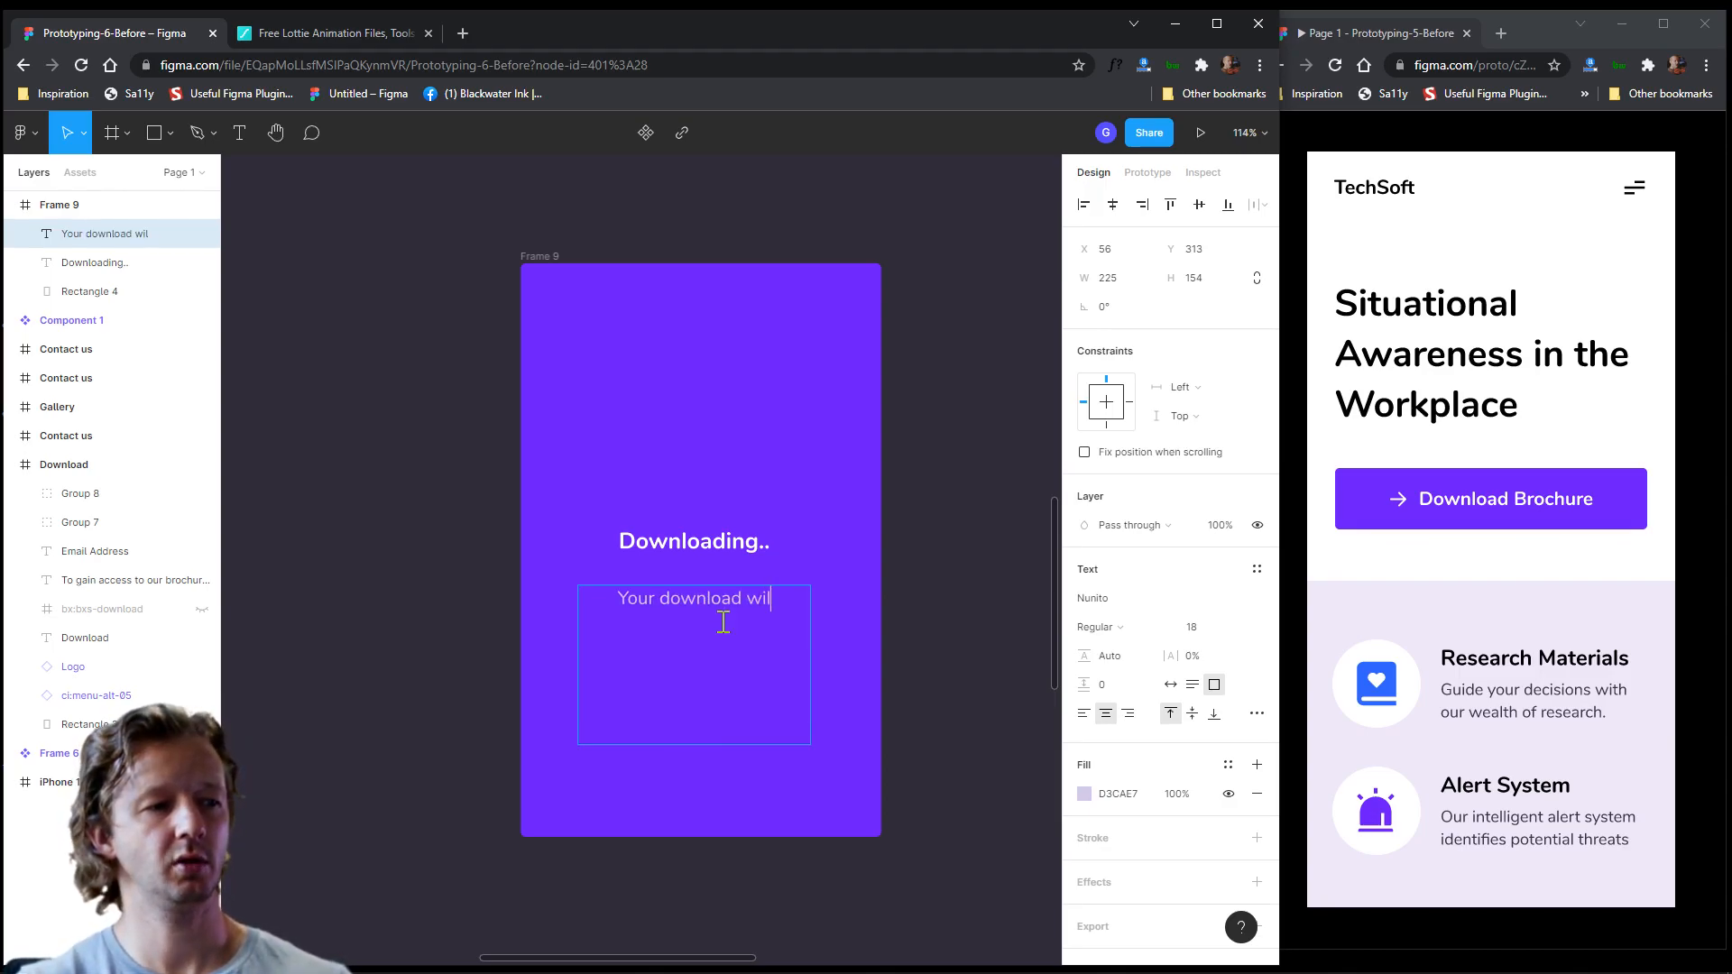
type("l begin momentarily.")
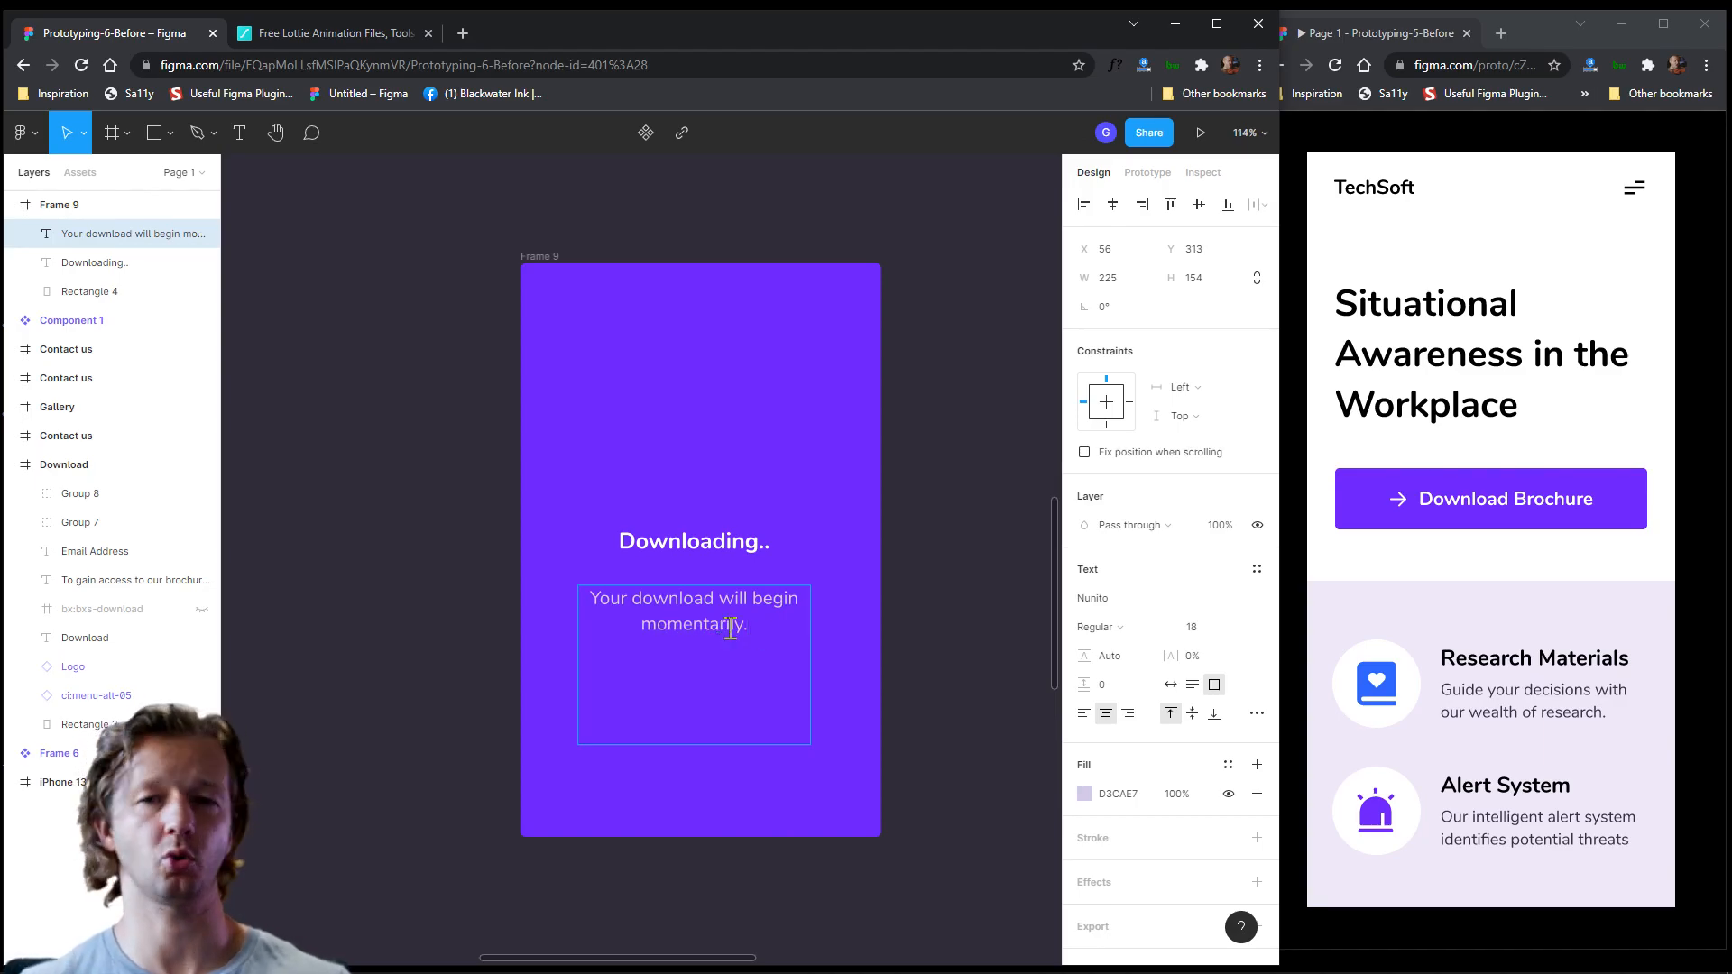
key("Escape")
- Shrink the message's text box around its two lines and move the heading and message lower, centered horizontally in the purple frame
left_click_drag(785, 750, 697, 656)
left_click(947, 553)
left_click(717, 542)
left_click(708, 616, "shift")
left_click(934, 569)
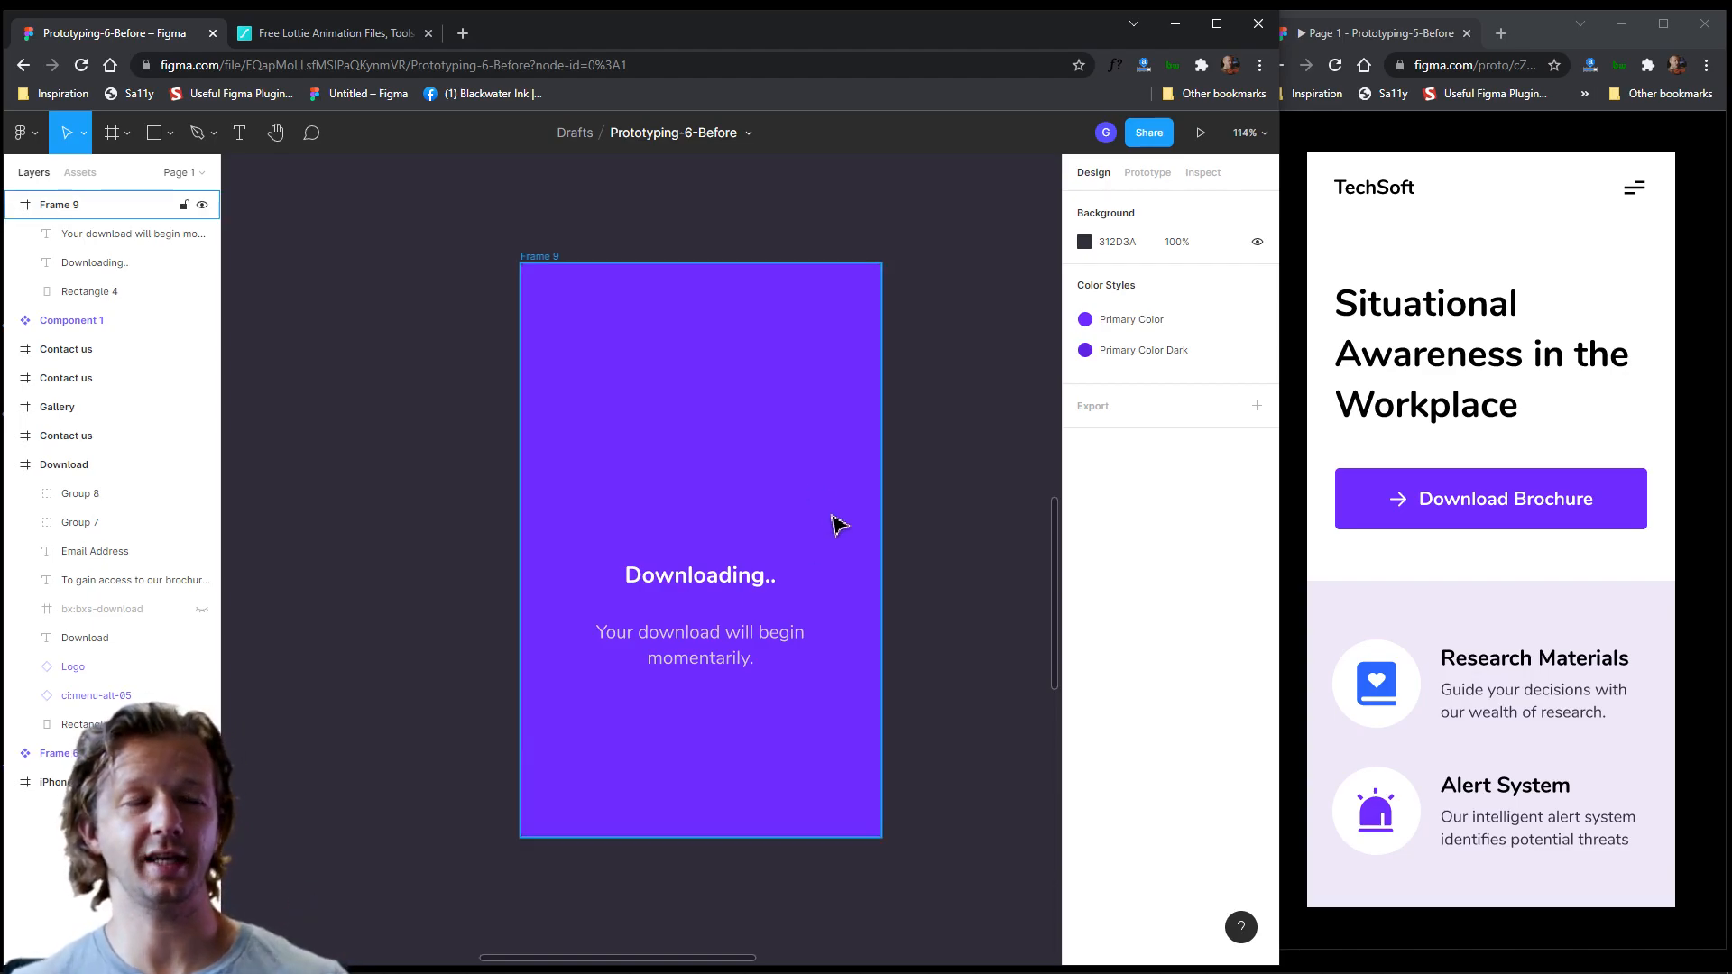
- Search the Figma Community for "lottiefiles" and show the matching plugins
right_click(962, 442)
mouse_move(1006, 557)
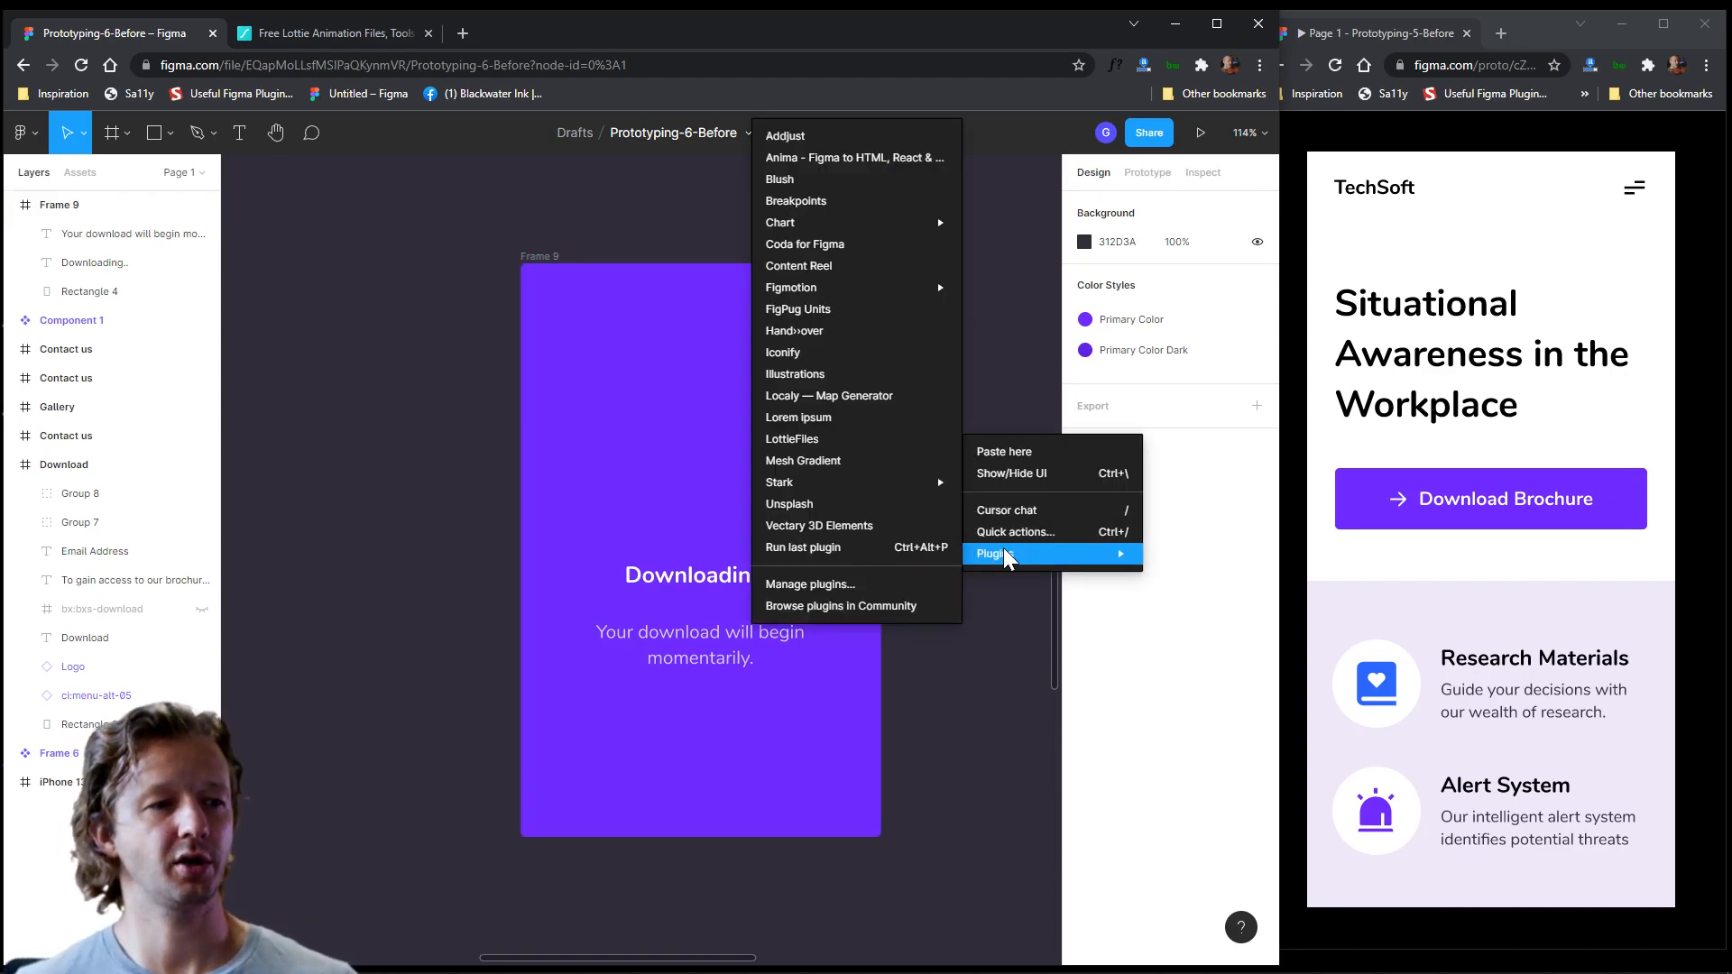
left_click(814, 606)
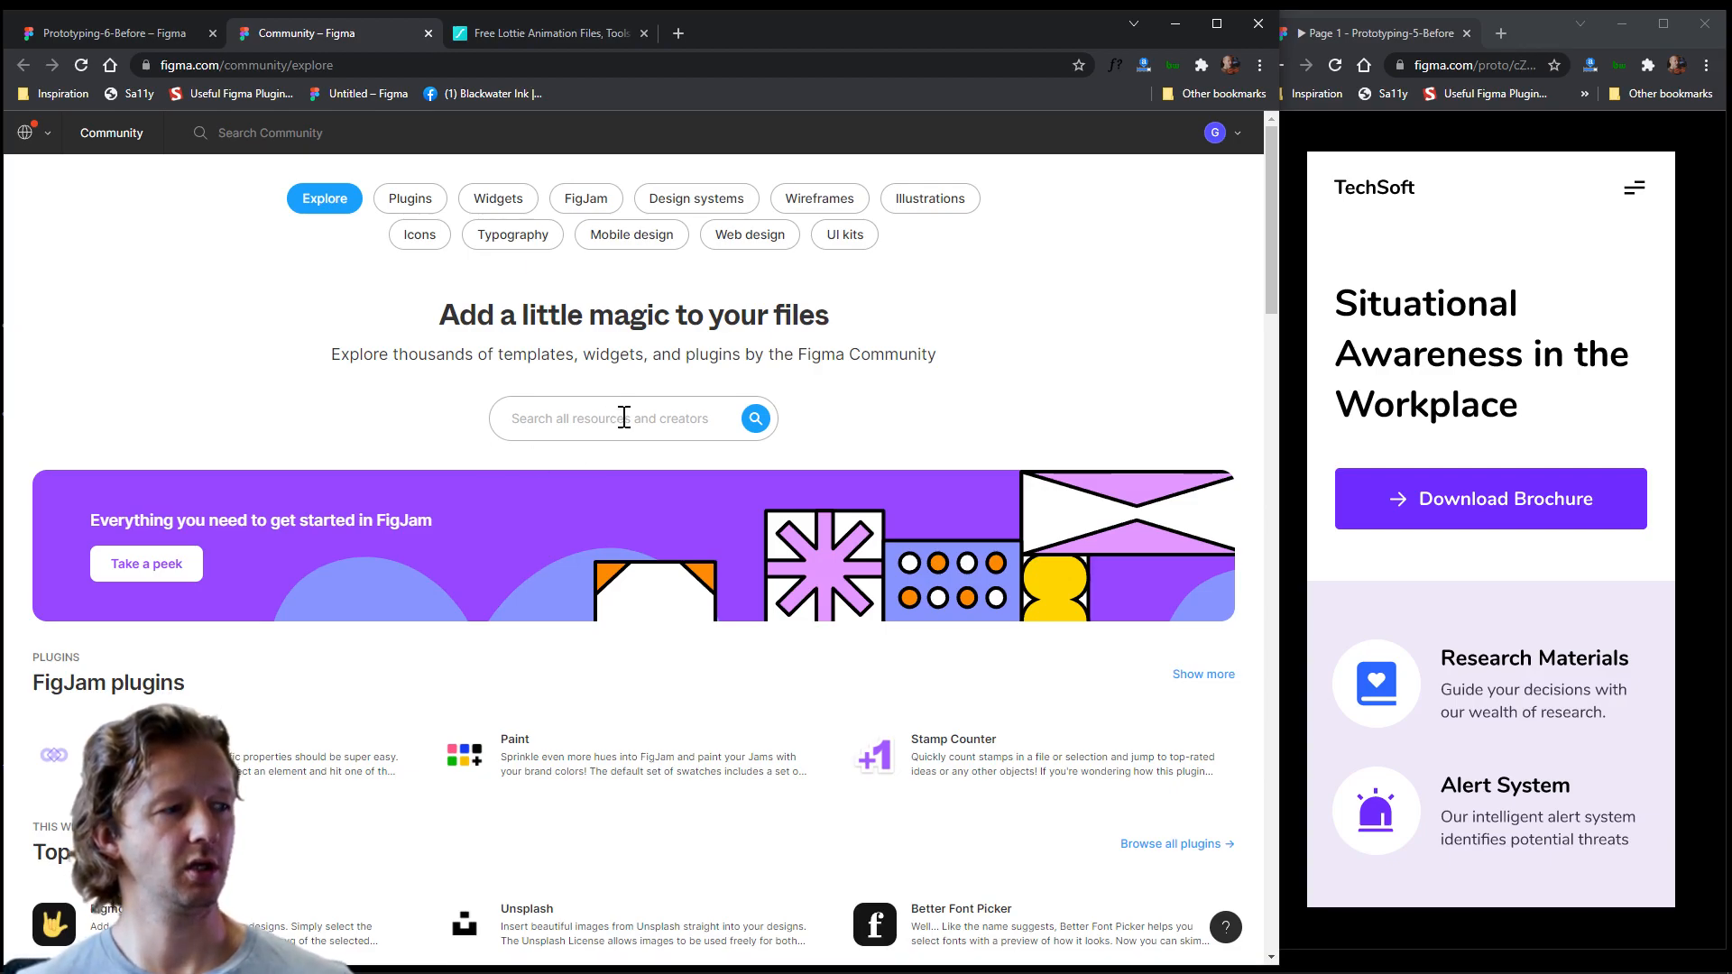
type("lottief")
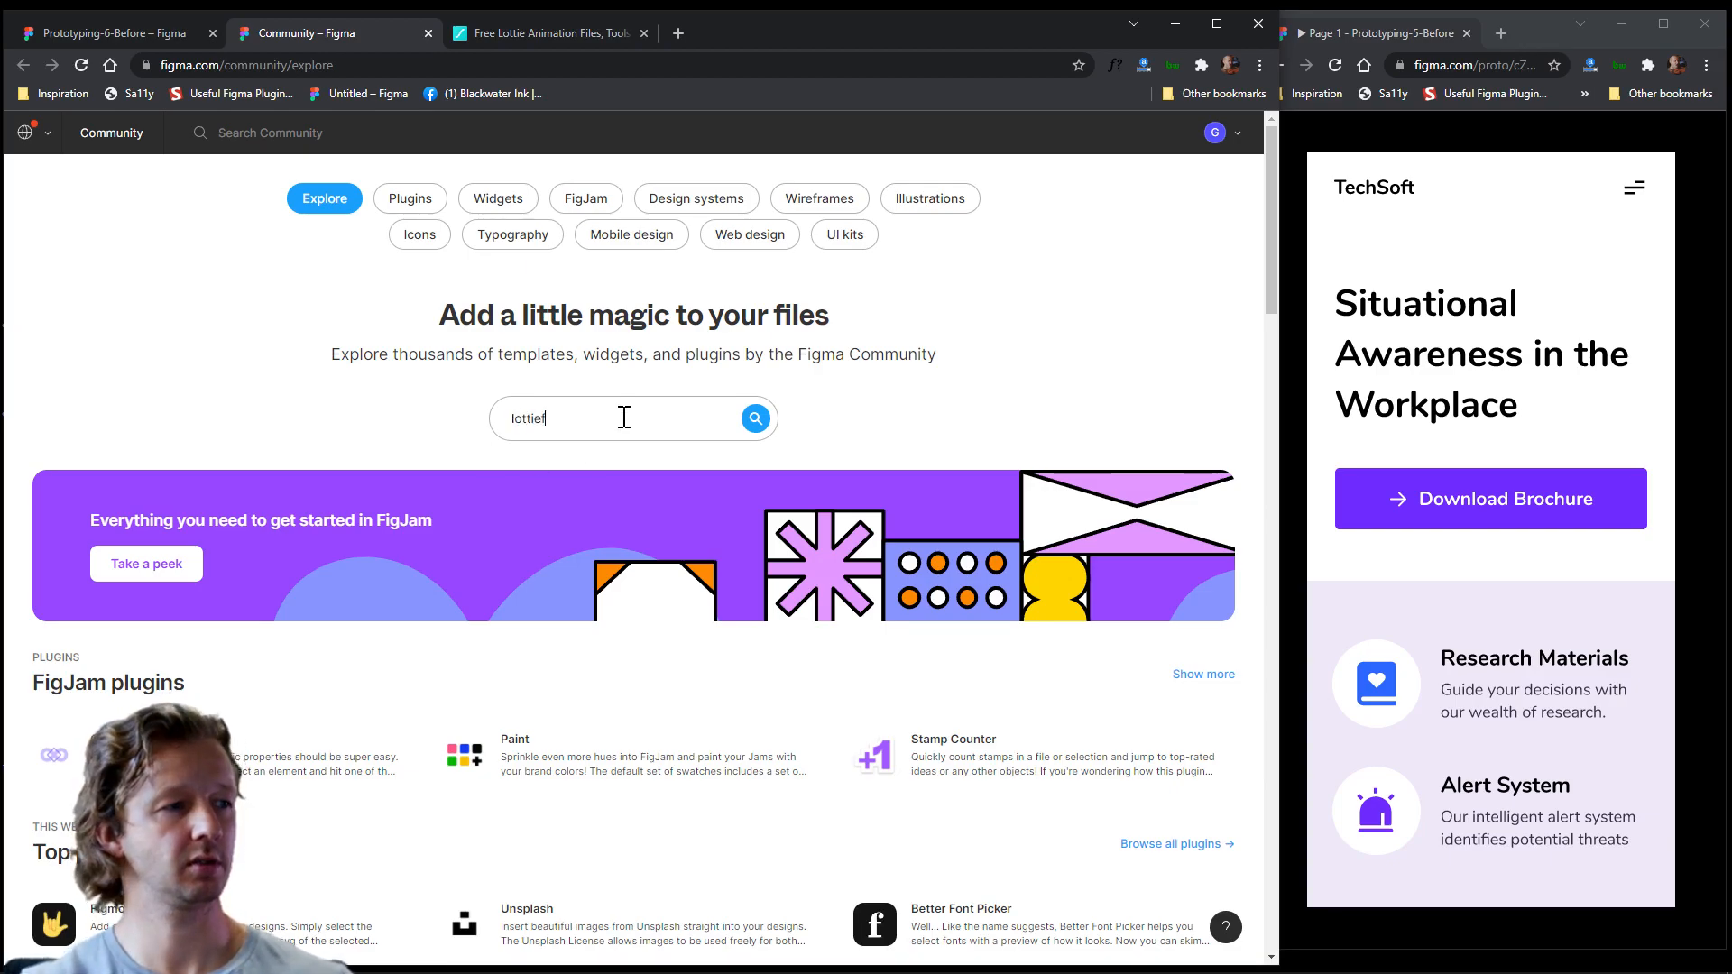
type("iles")
key("Return")
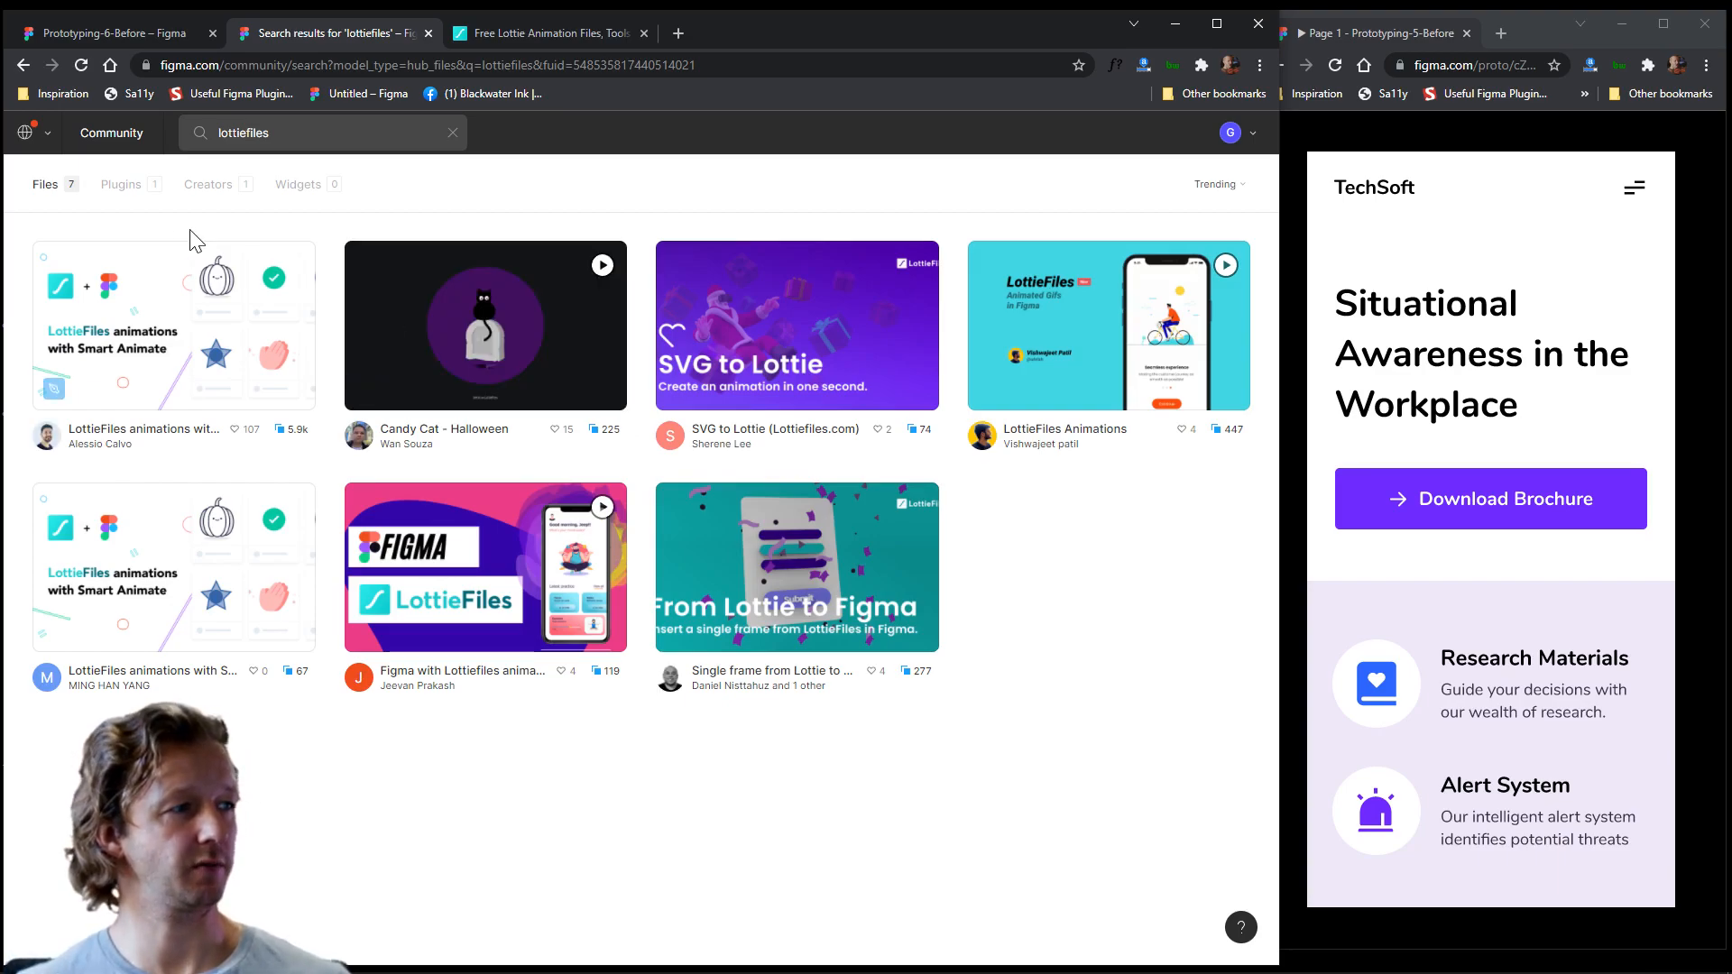
left_click(120, 185)
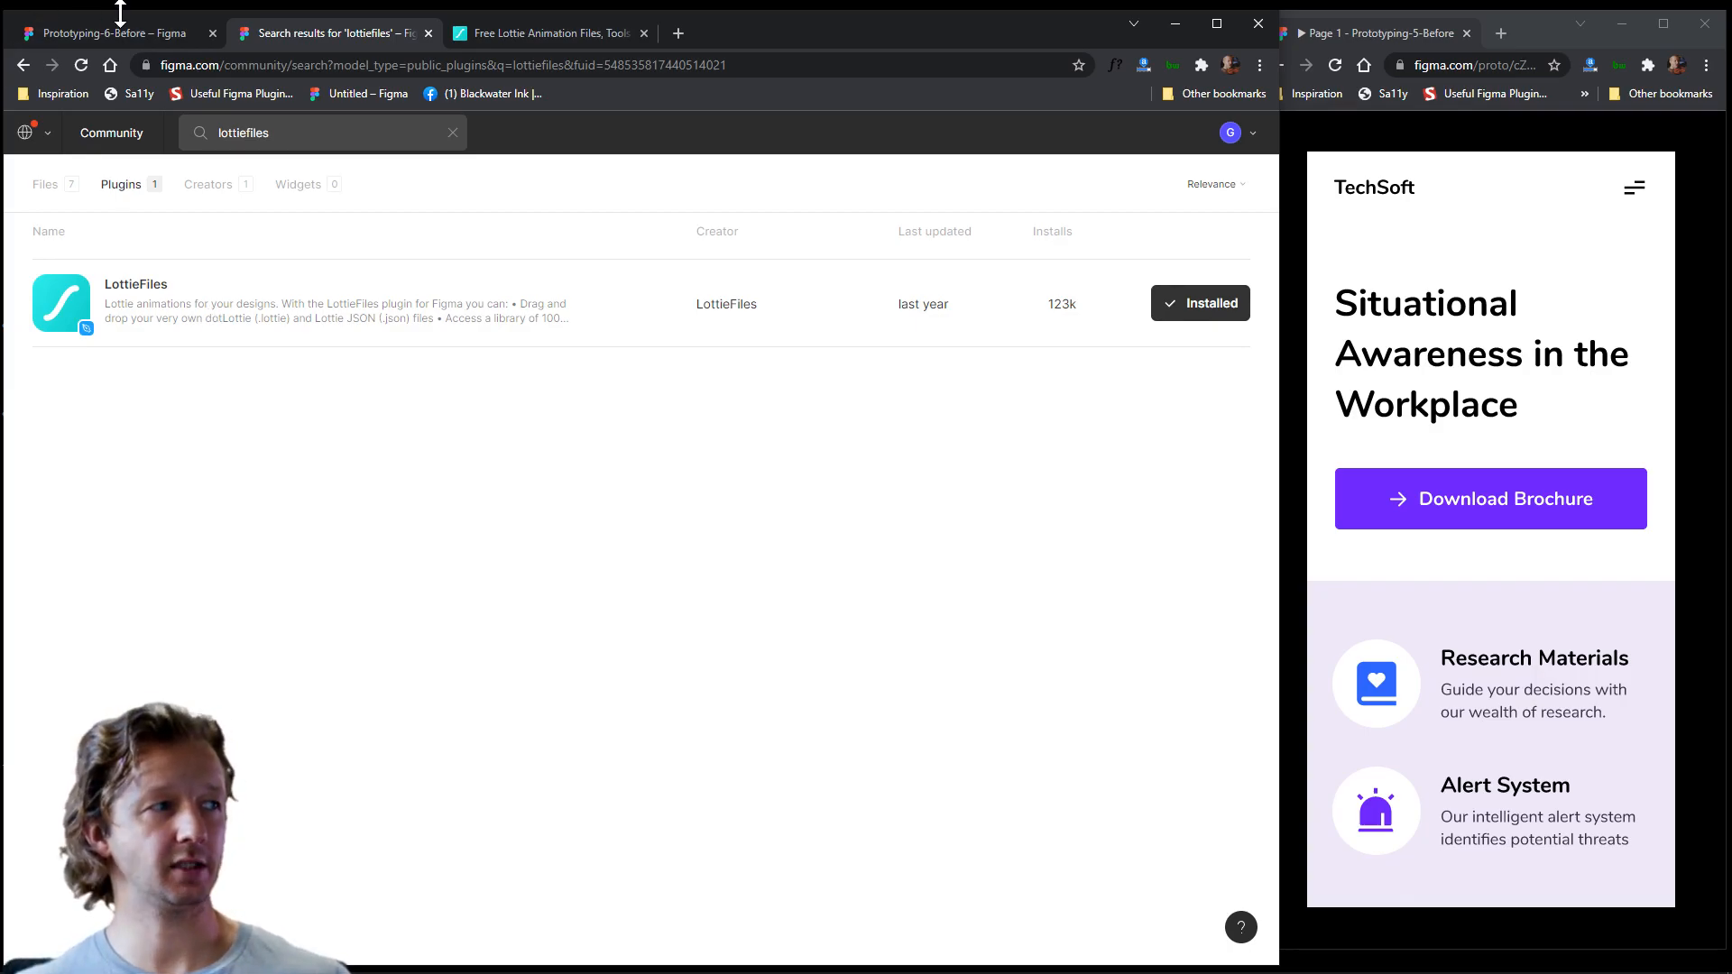
- Return to the Prototyping-6-Before design file, run the LottieFiles plugin, and reposition its window over the canvas
left_click(155, 35)
right_click(704, 206)
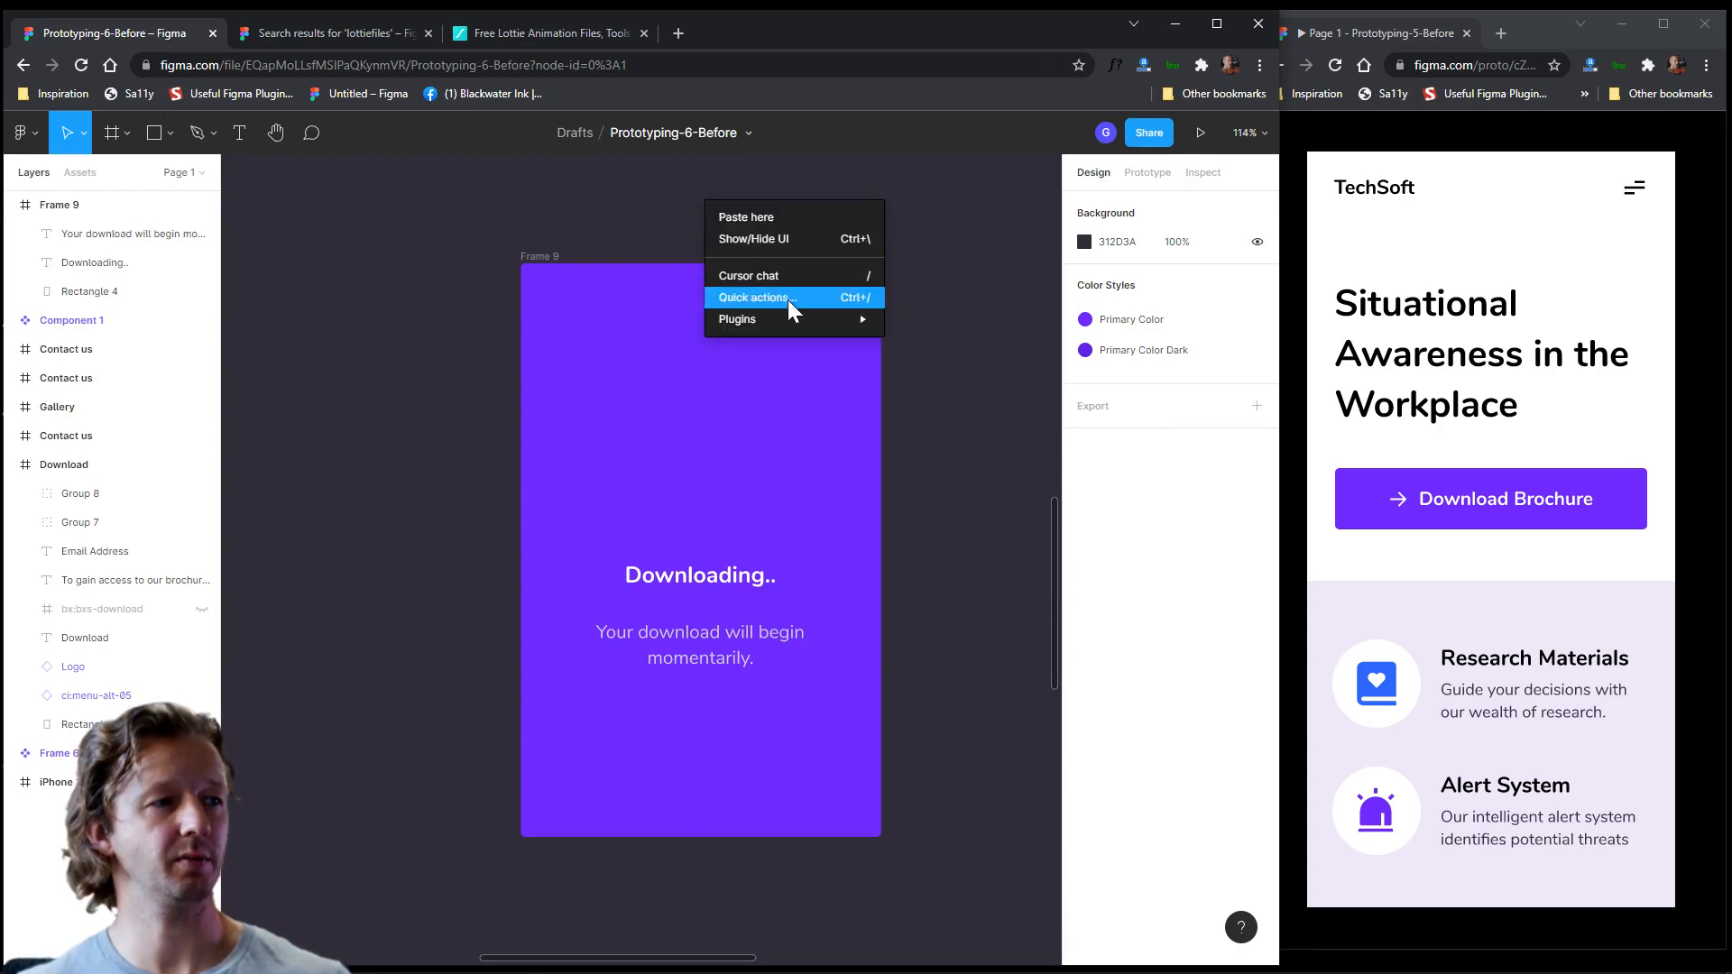
mouse_move(785, 319)
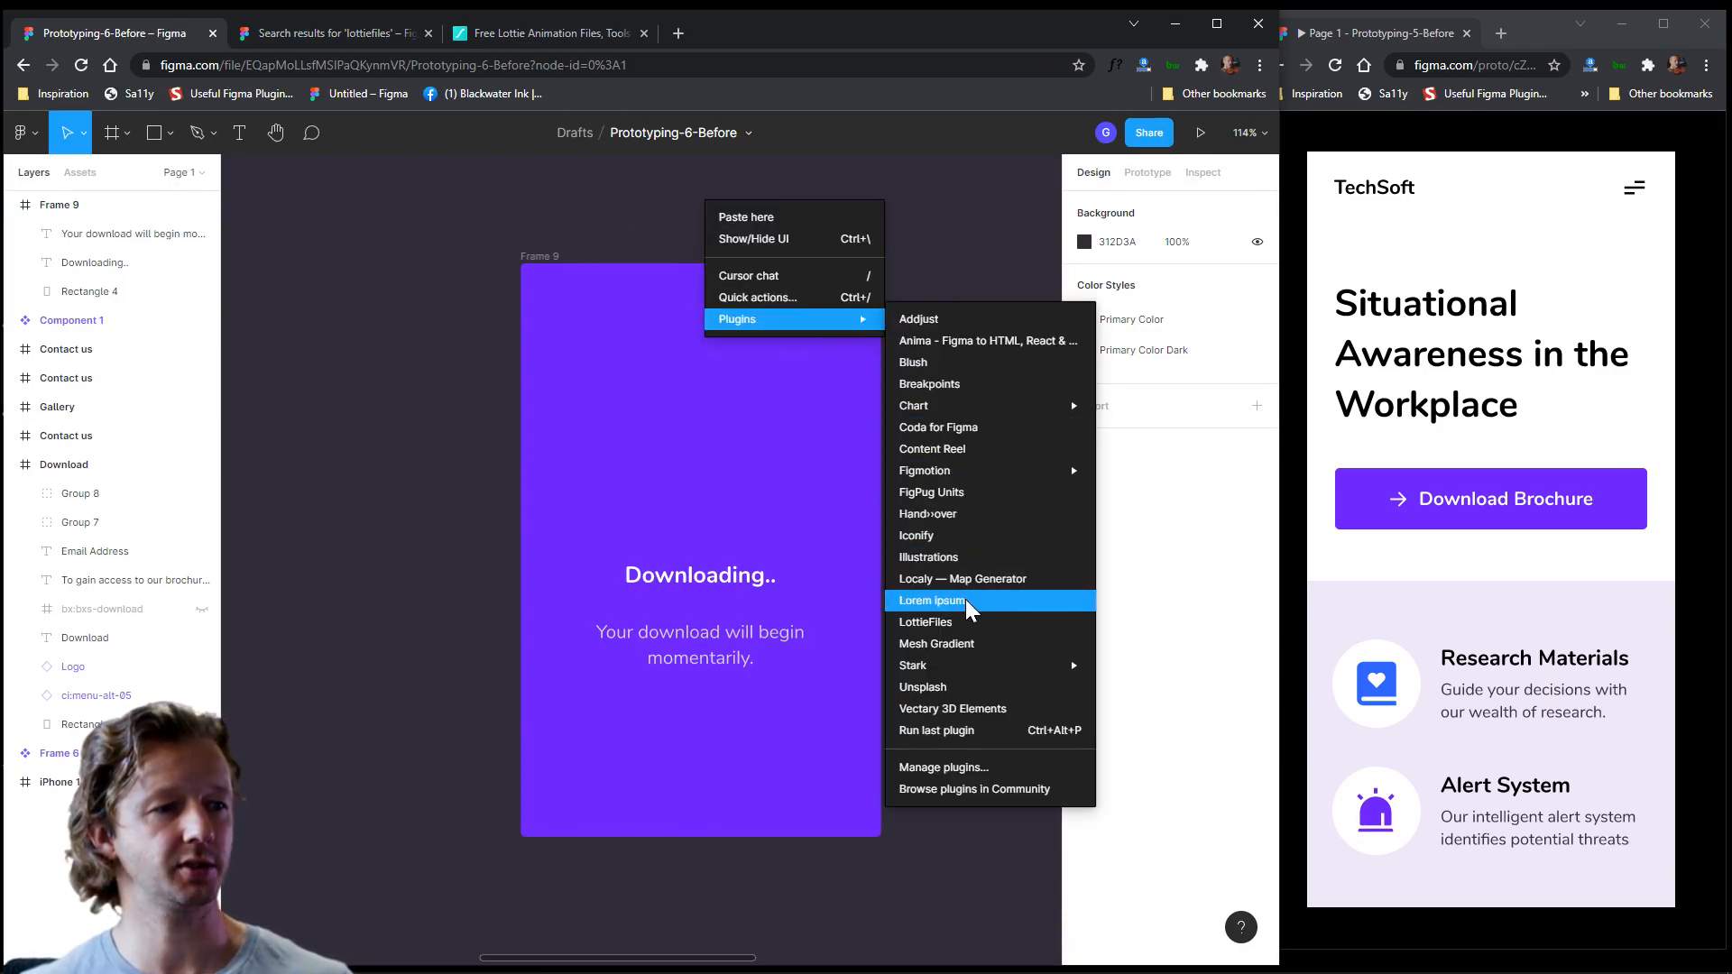
left_click(967, 623)
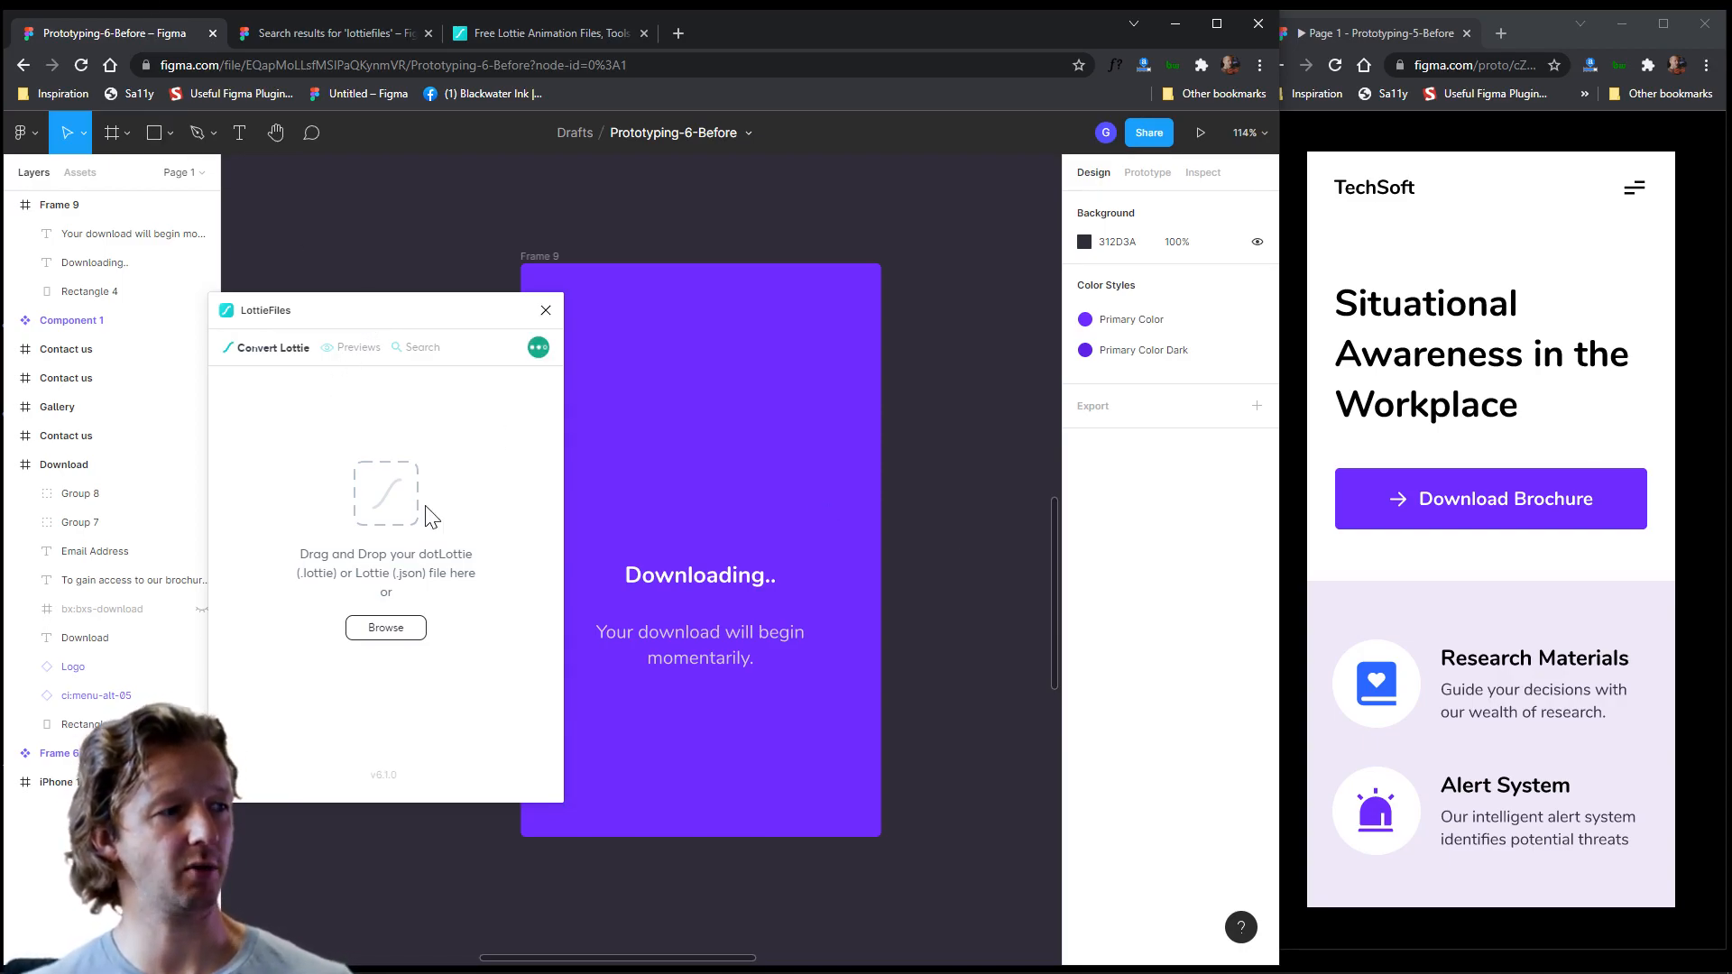
left_click_drag(365, 315, 404, 272)
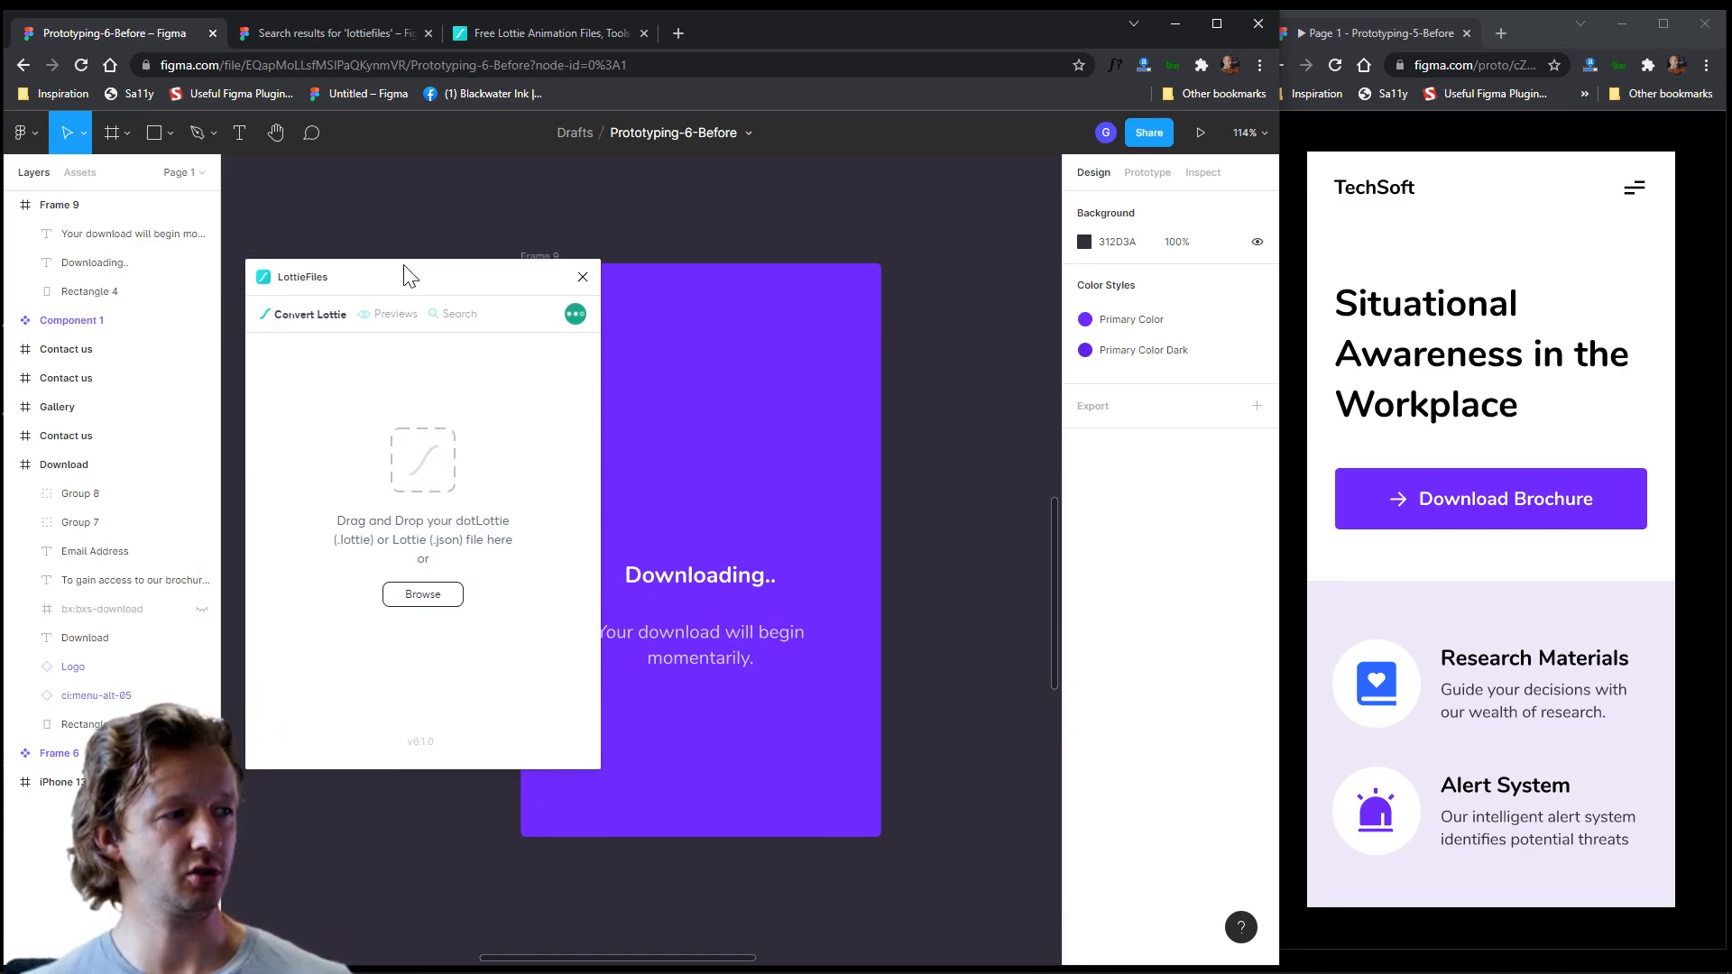
- Search the LottieFiles plugin's animation library for "download" and look through the animations found
left_click(455, 307)
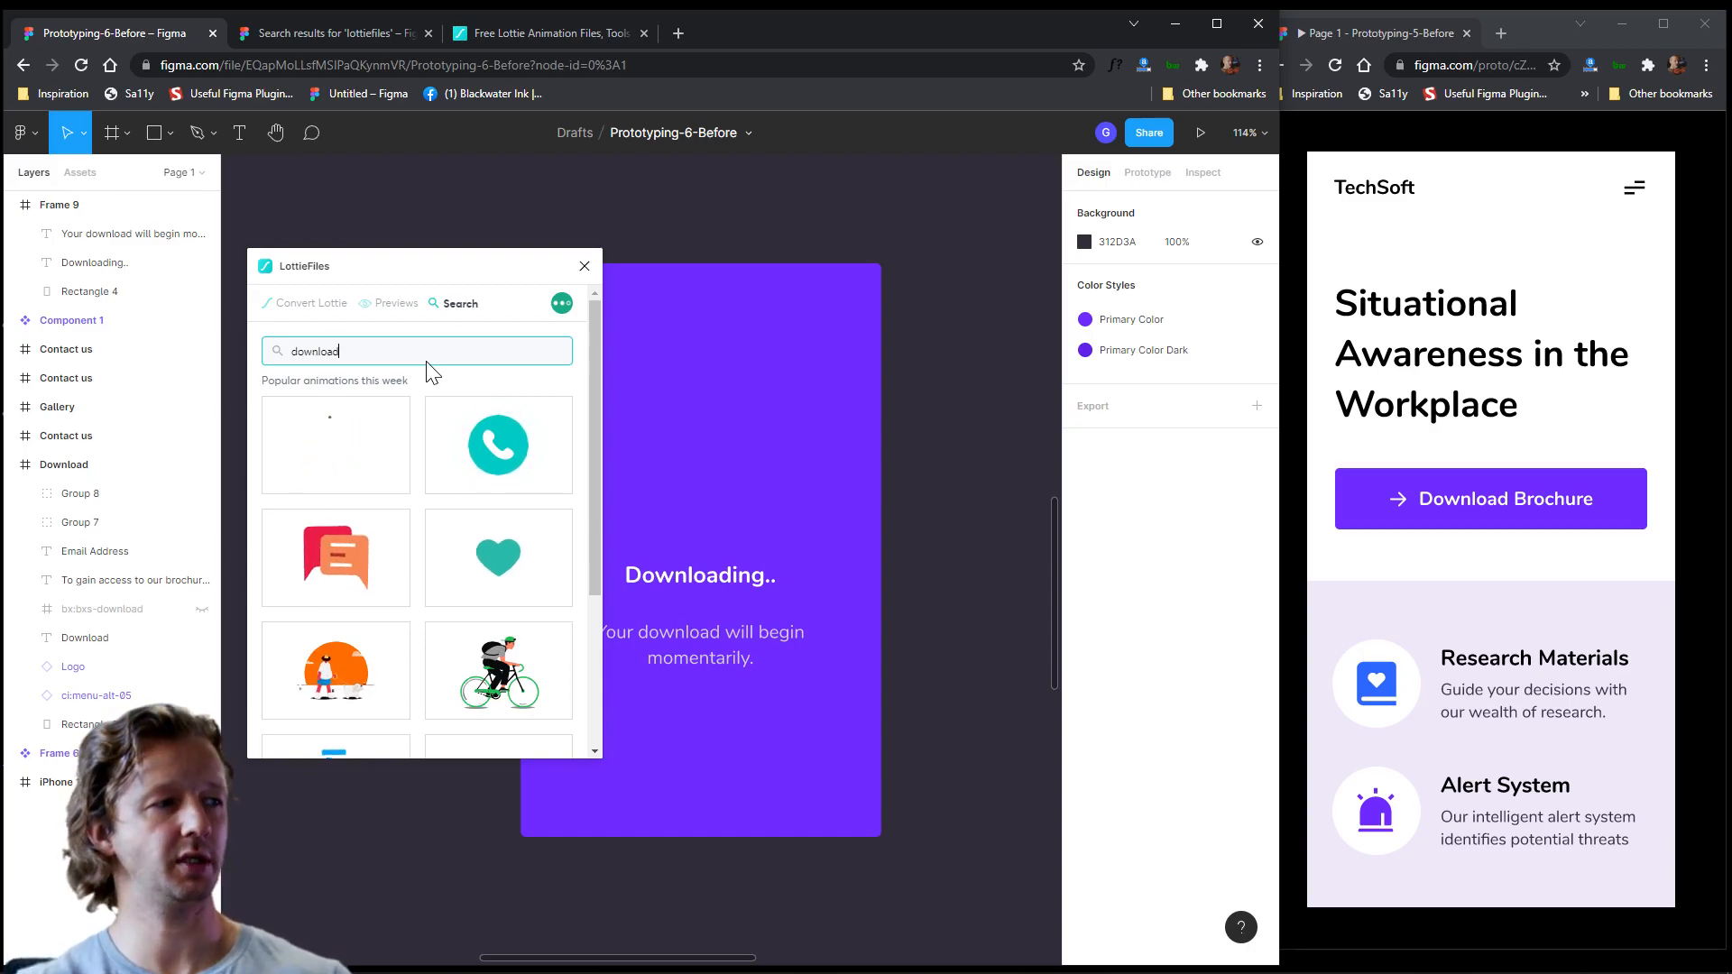
key("Return")
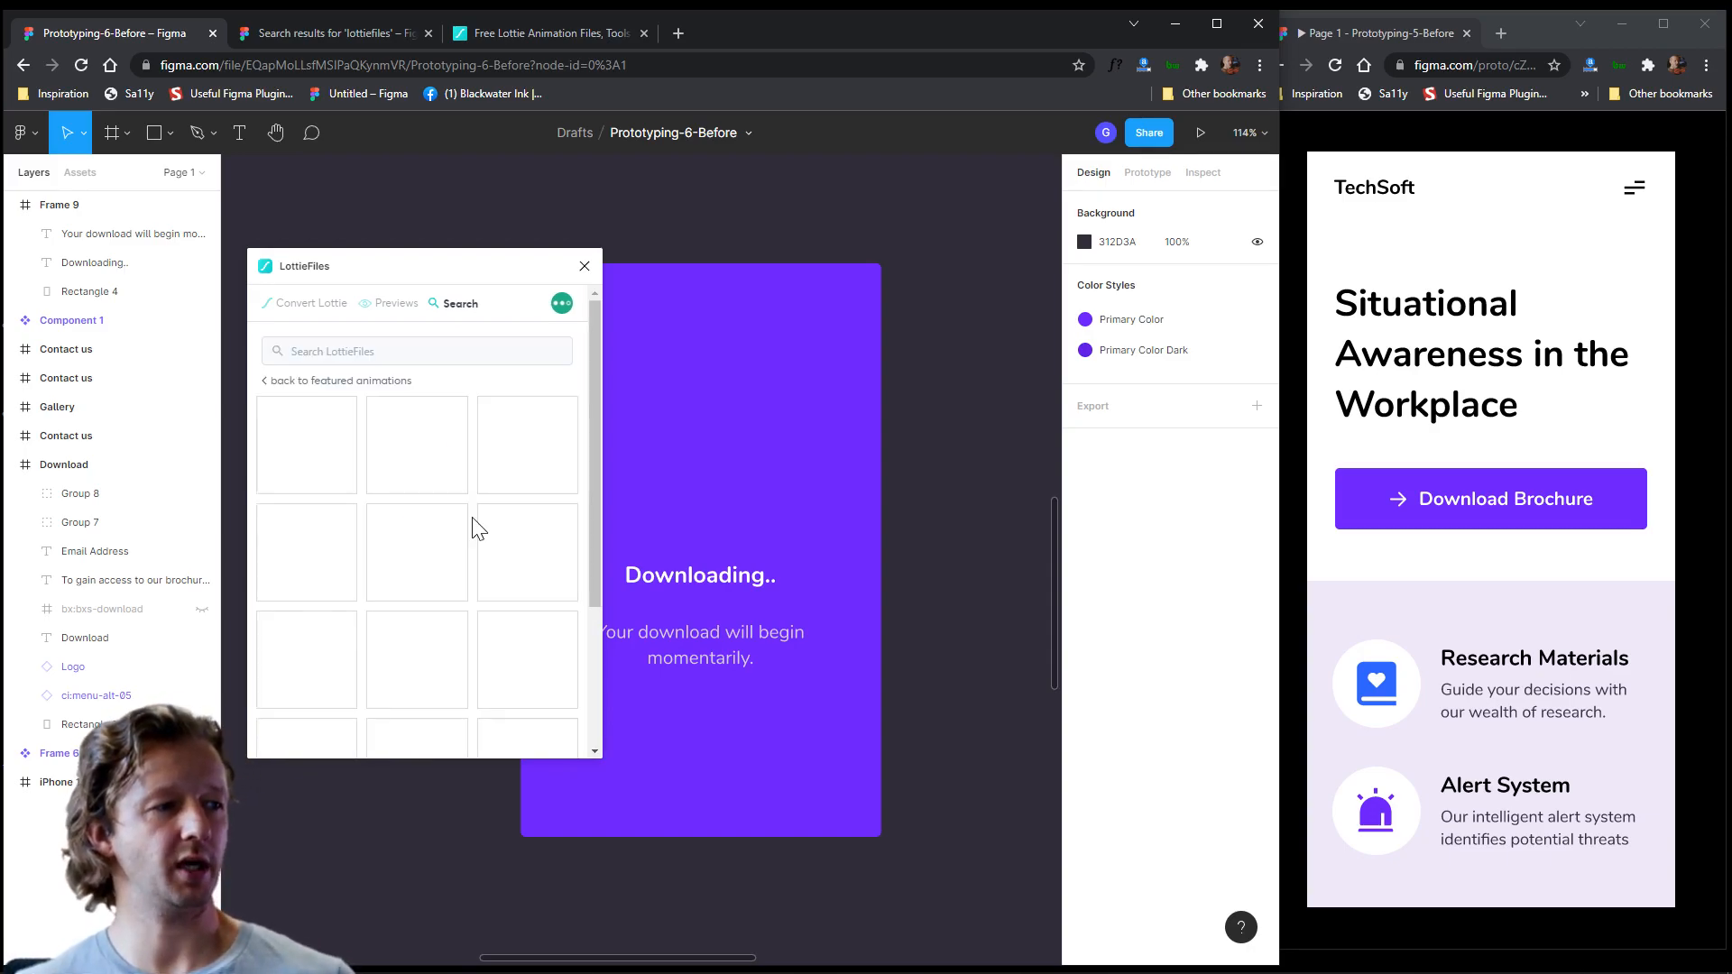
scroll(431, 456, "down", 5)
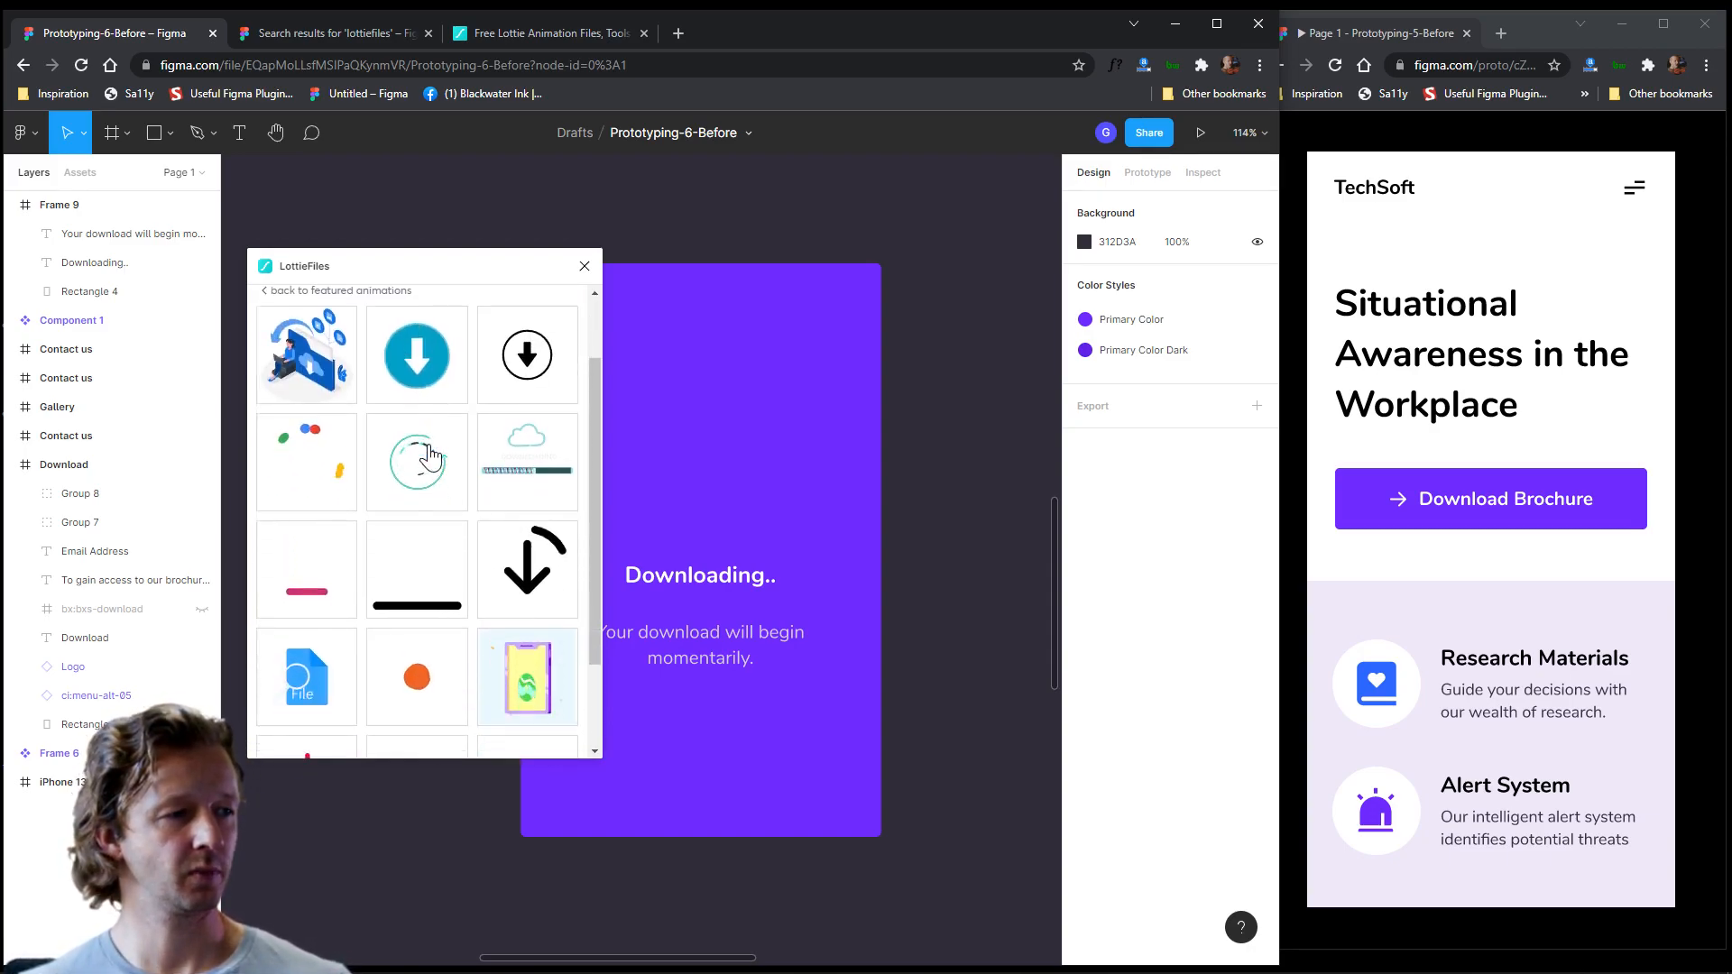
scroll(436, 453, "up", 5)
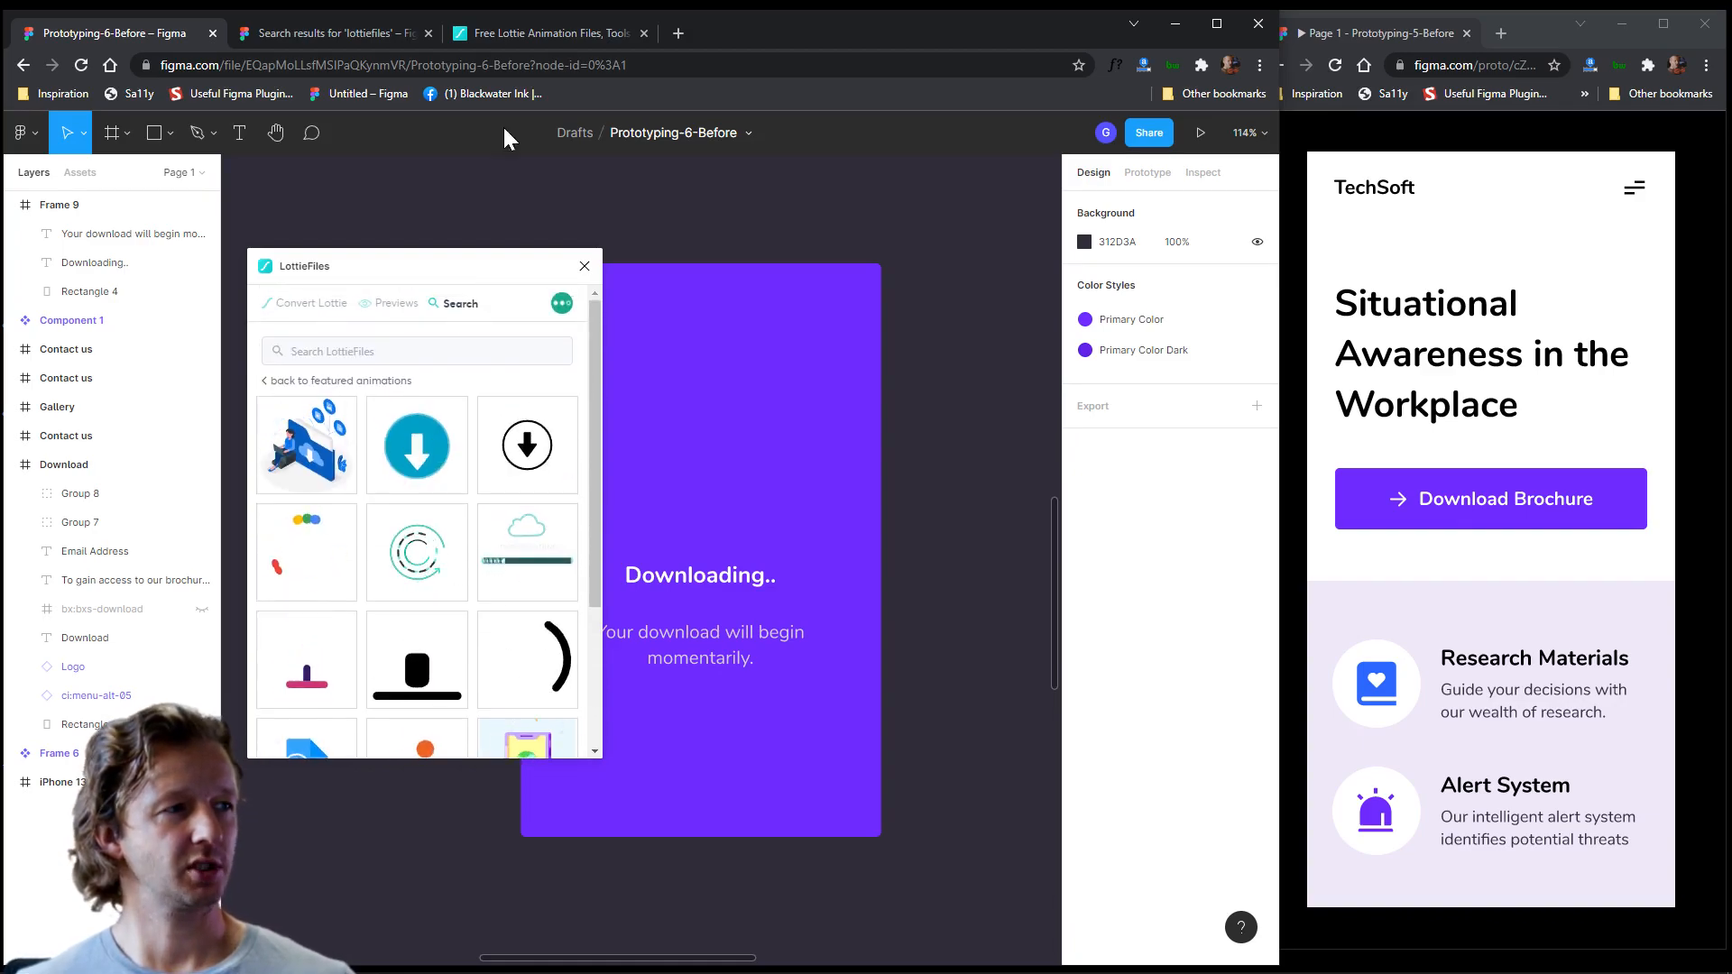
- Switch to the LottieFiles website and search its animations for "downloading"
left_click(548, 34)
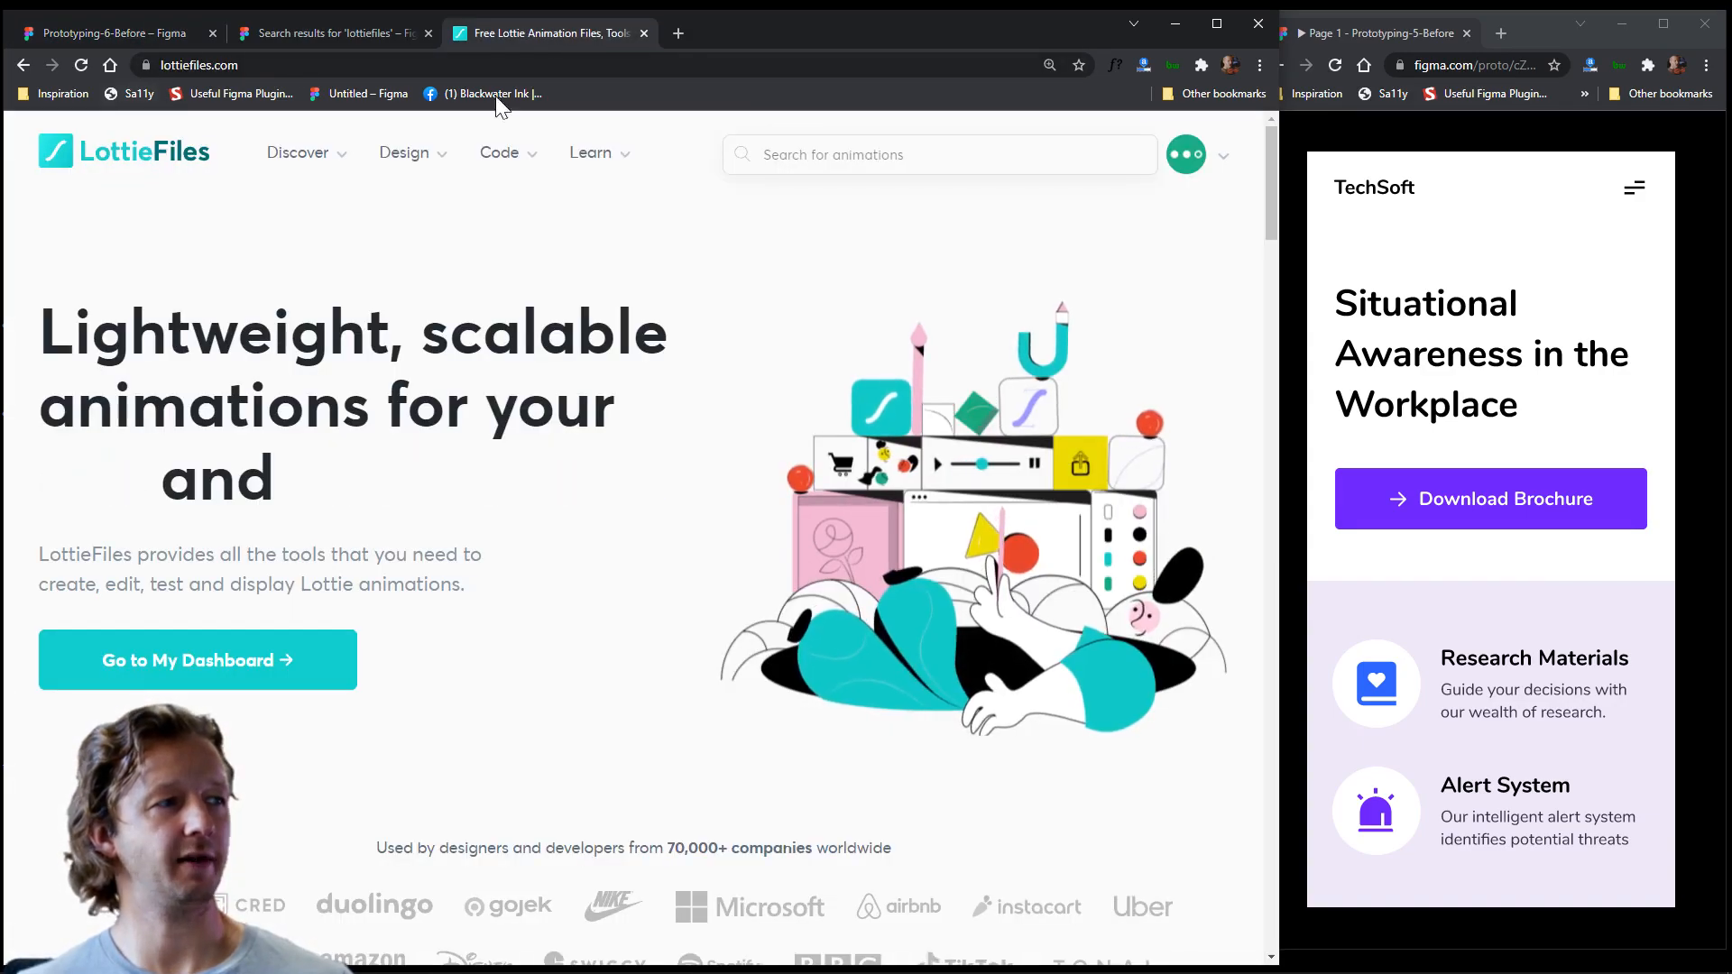
left_click(825, 149)
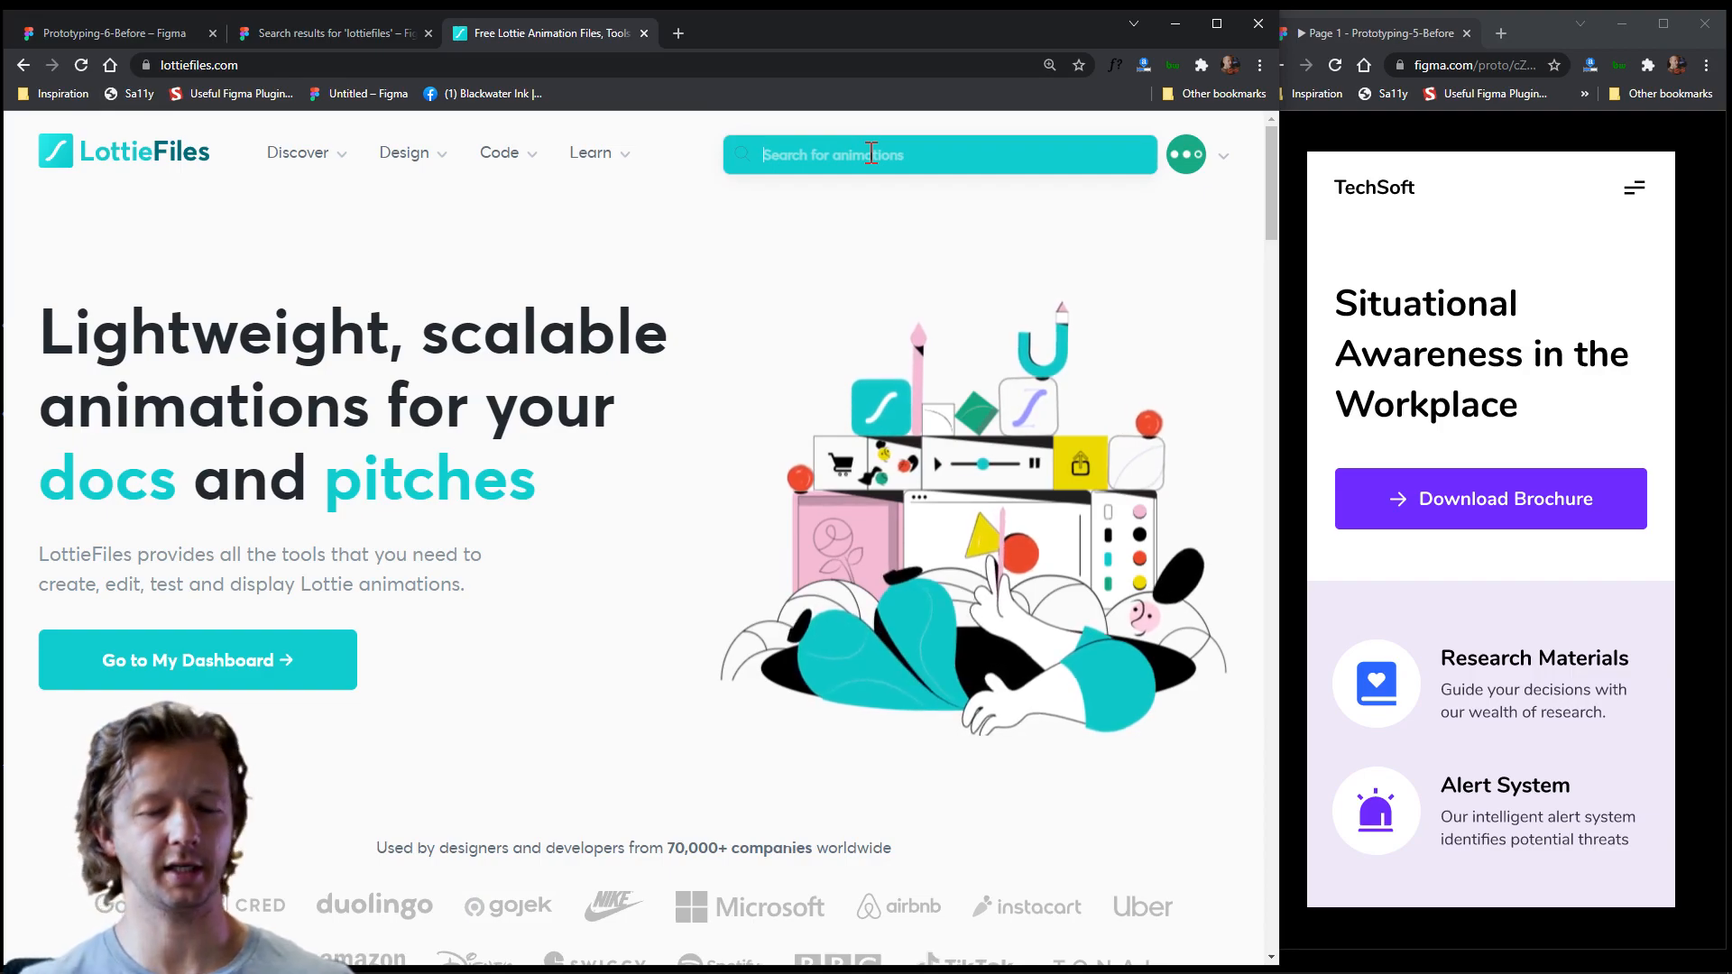
type("downloading")
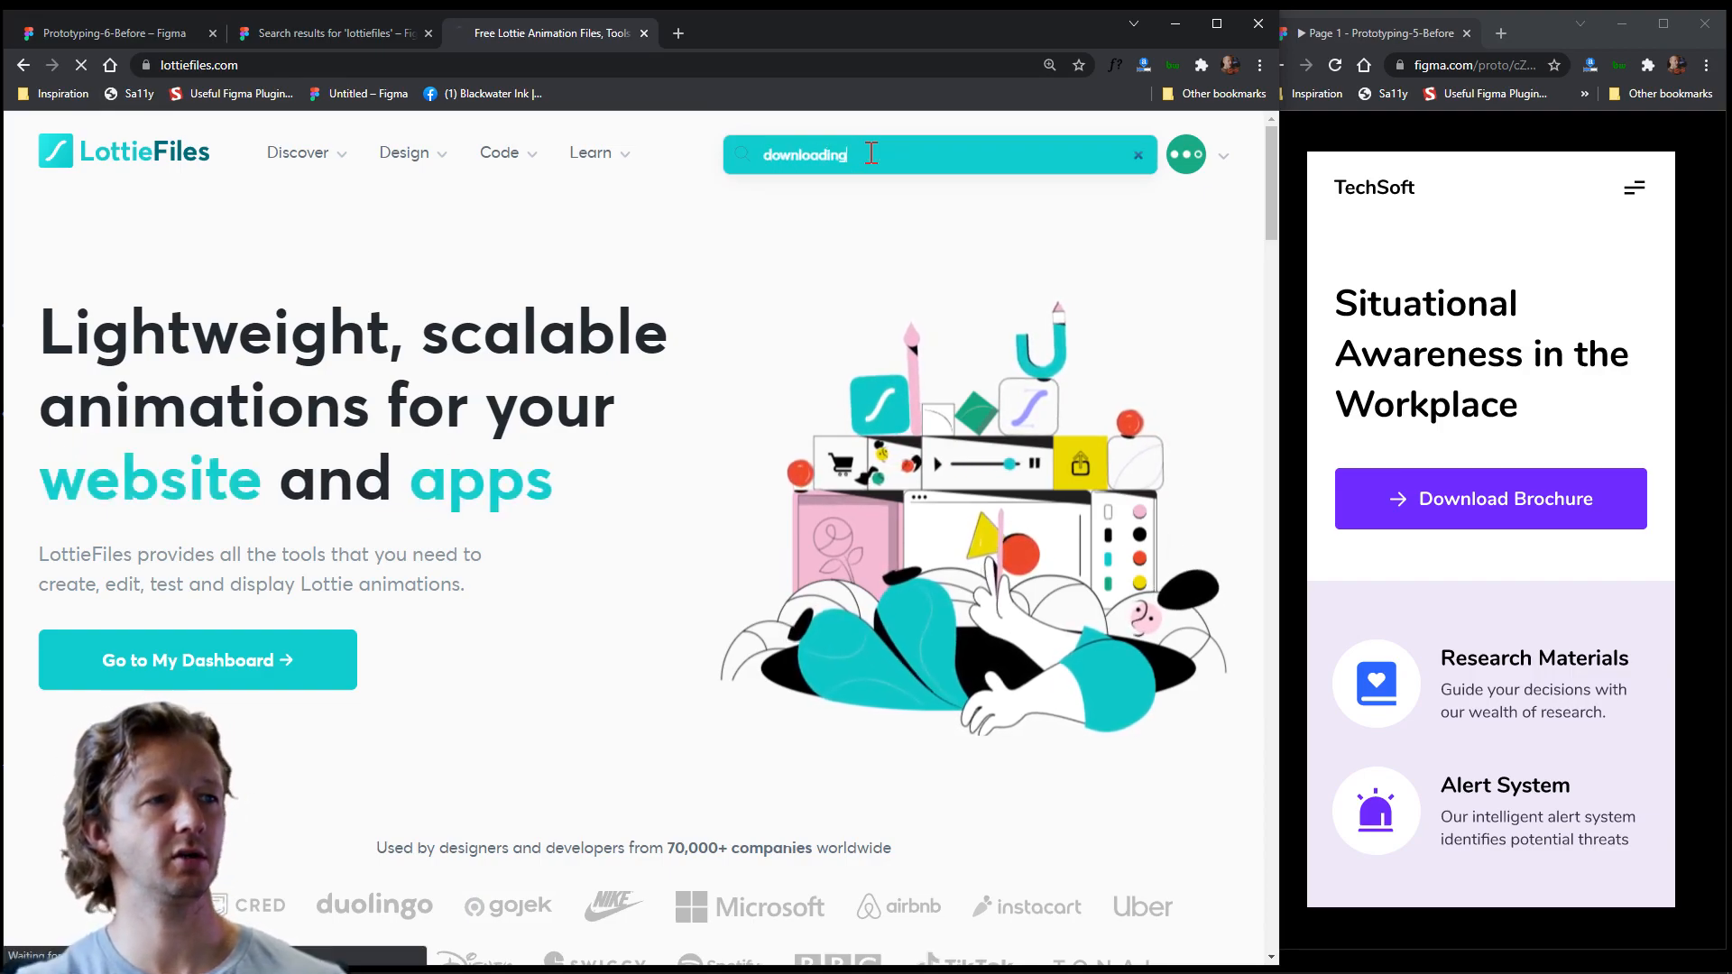
key("Return")
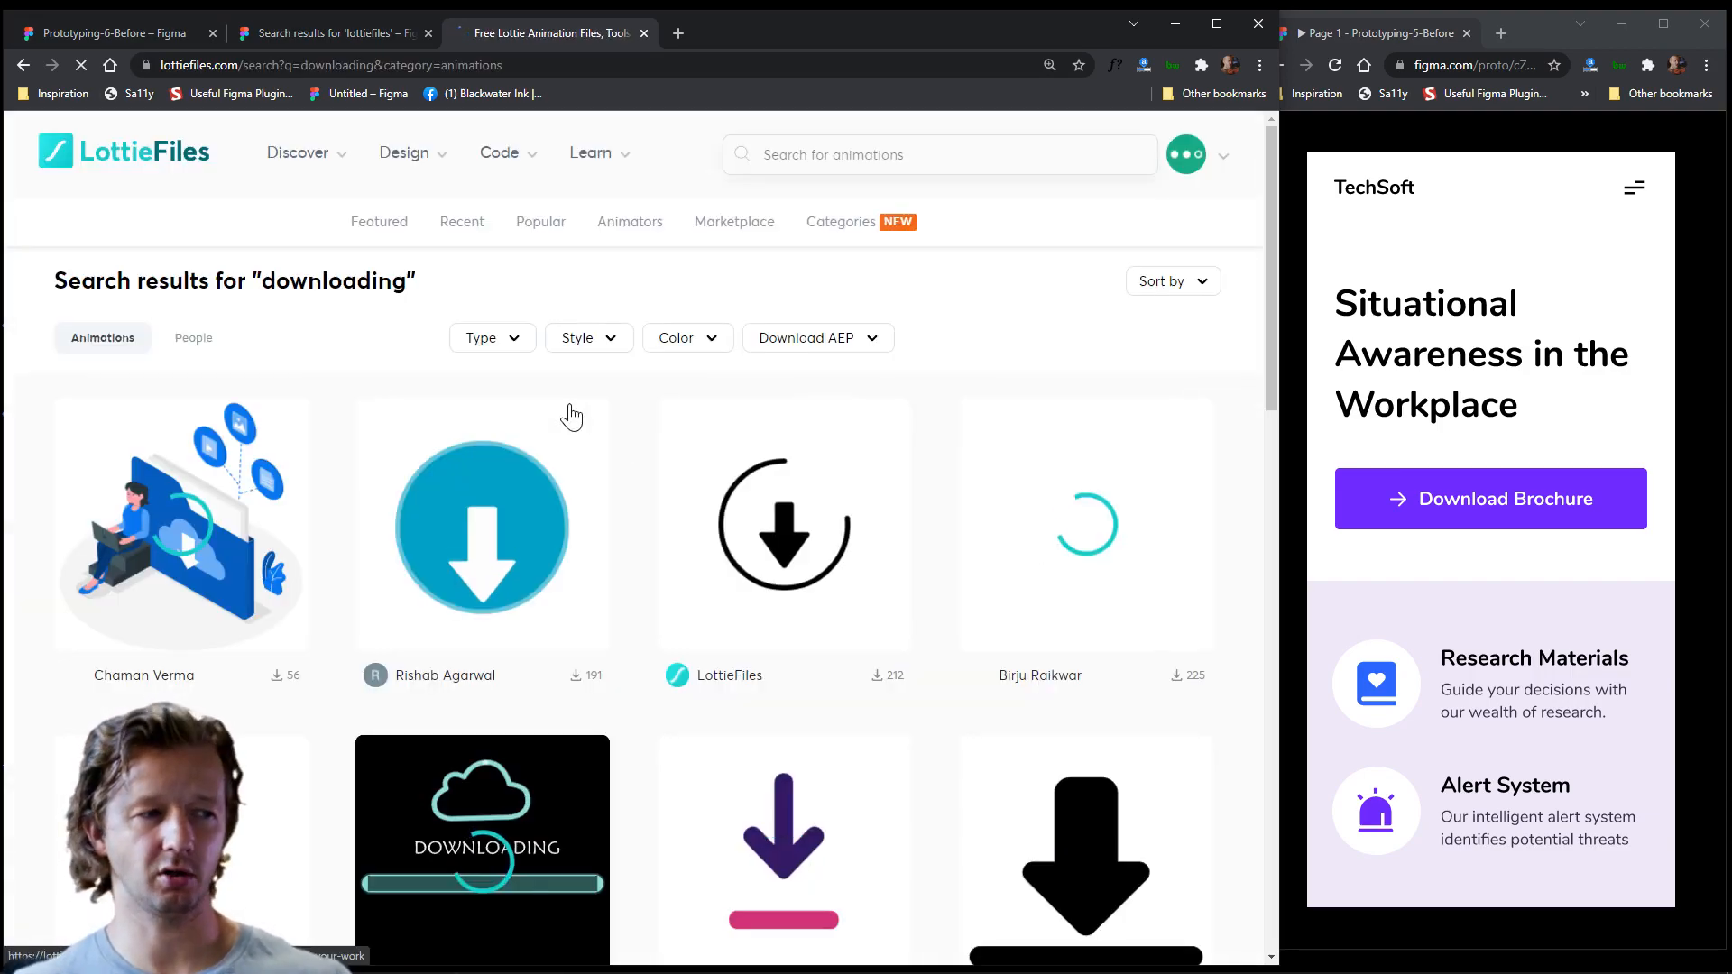
- Examine the downloading animations on the results page for one that suits the purple overlay
scroll(700, 477, "down", 3)
scroll(700, 477, "down", 2)
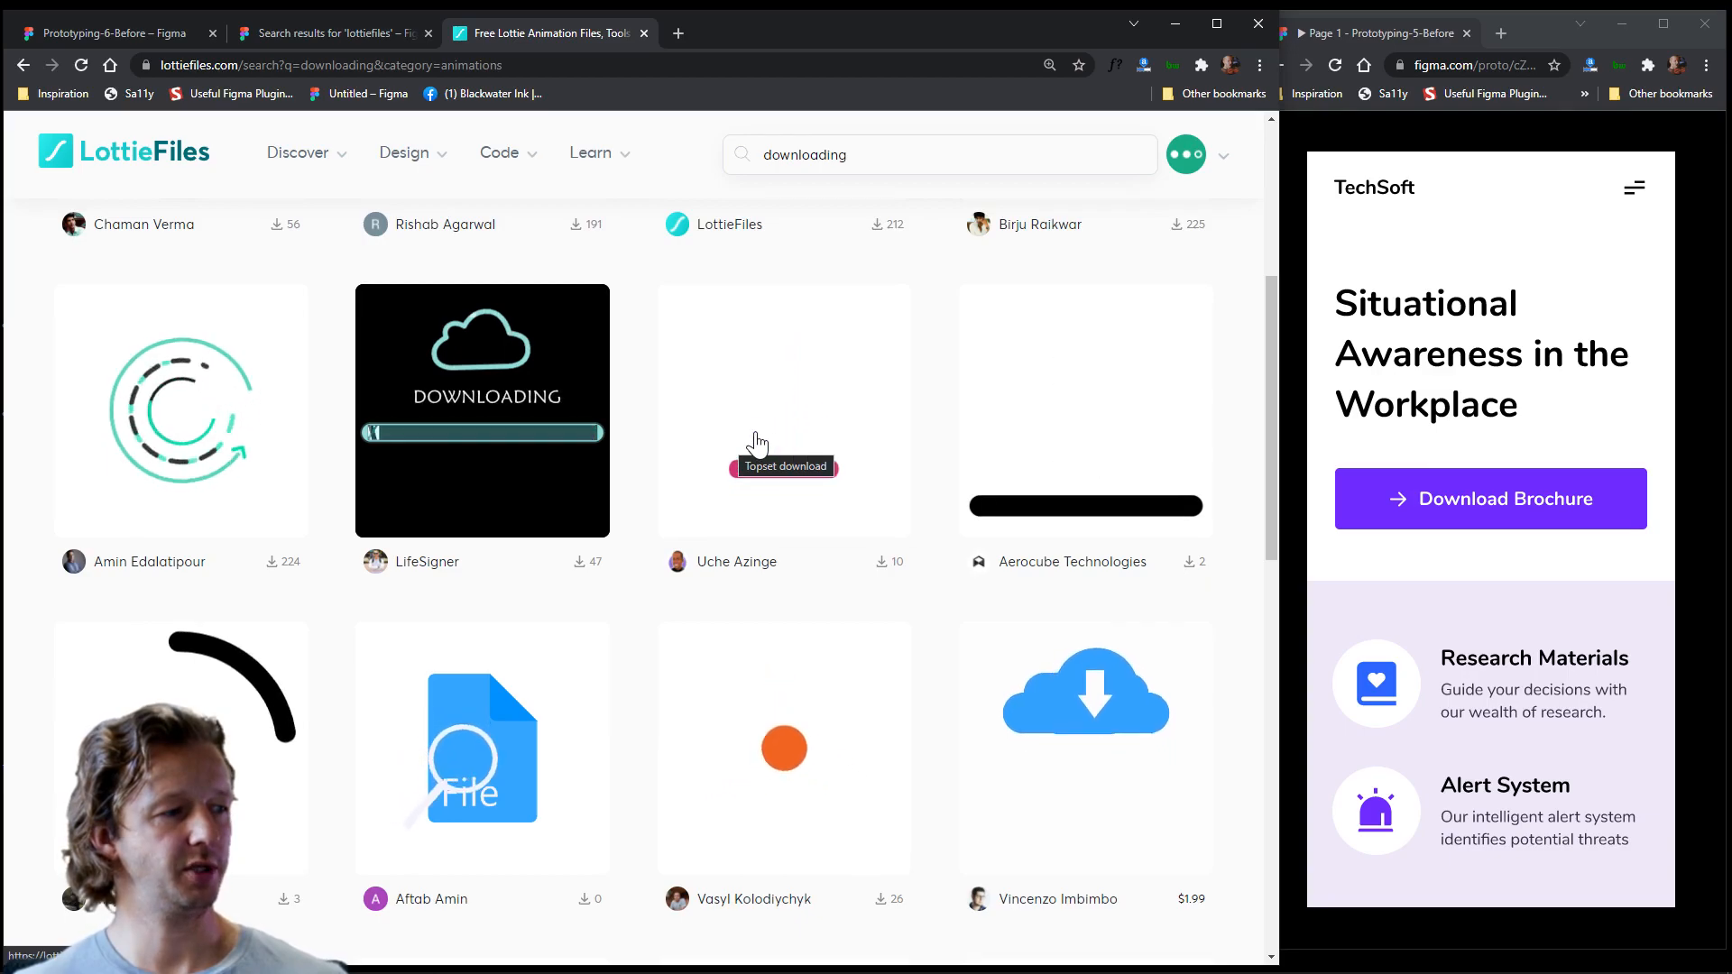
scroll(756, 442, "down", 4)
scroll(848, 490, "down", 1)
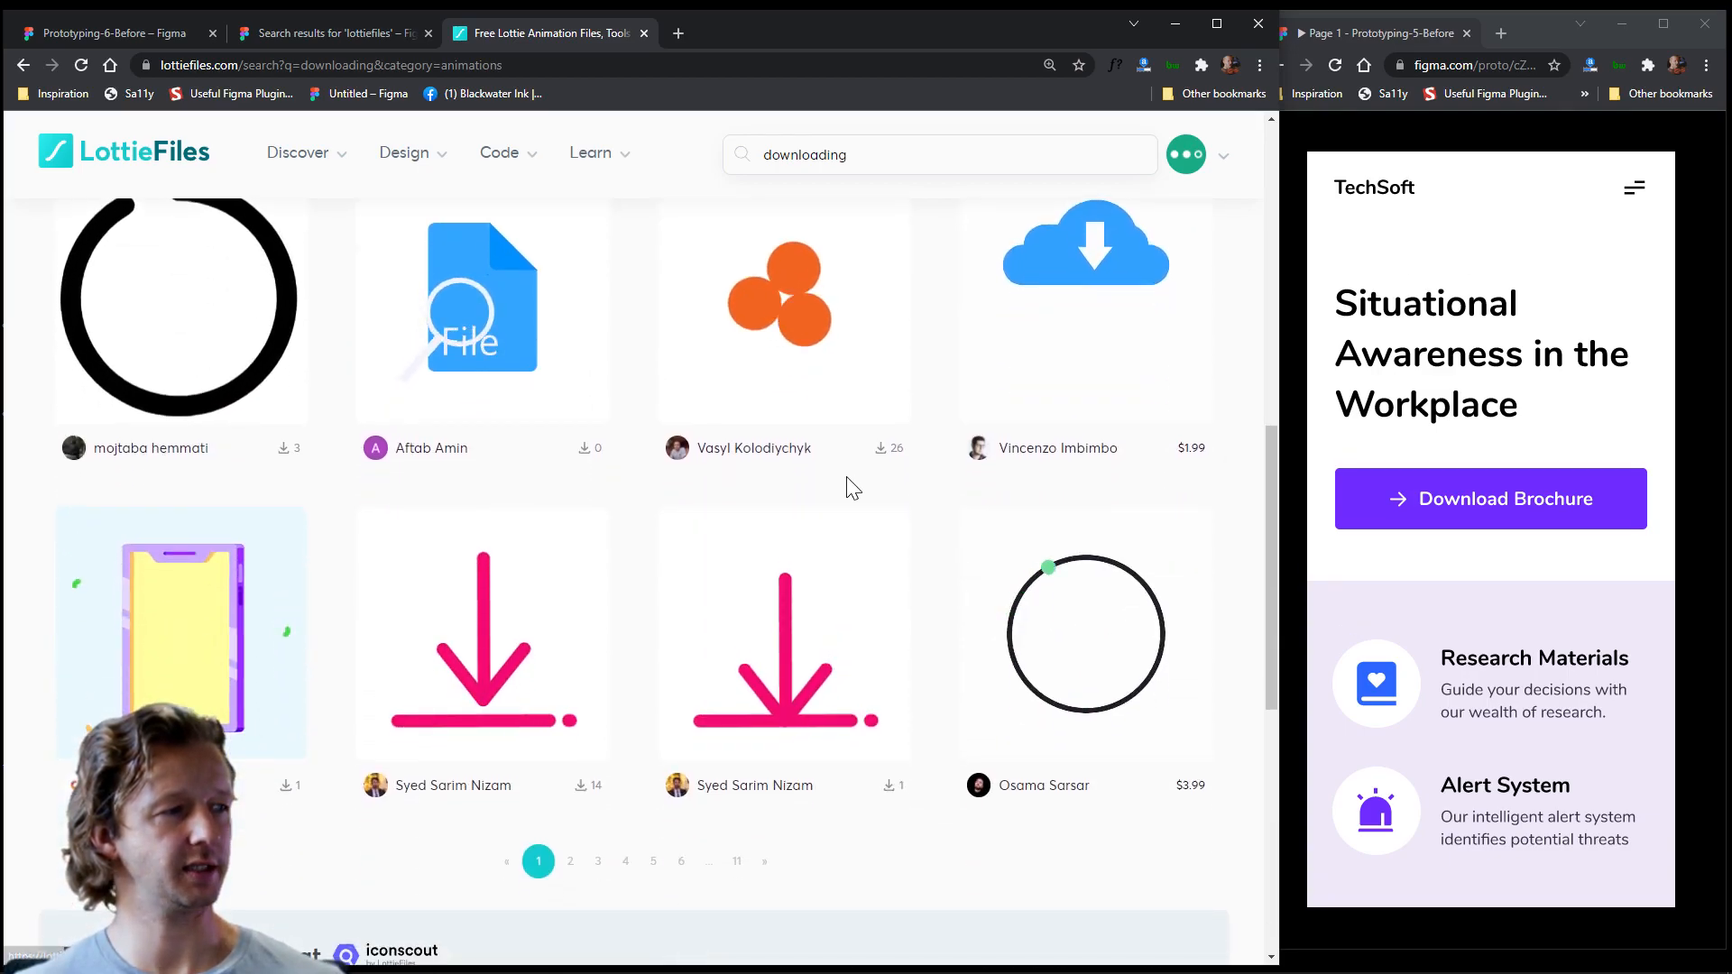
scroll(847, 490, "down", 1)
scroll(847, 489, "down", 3)
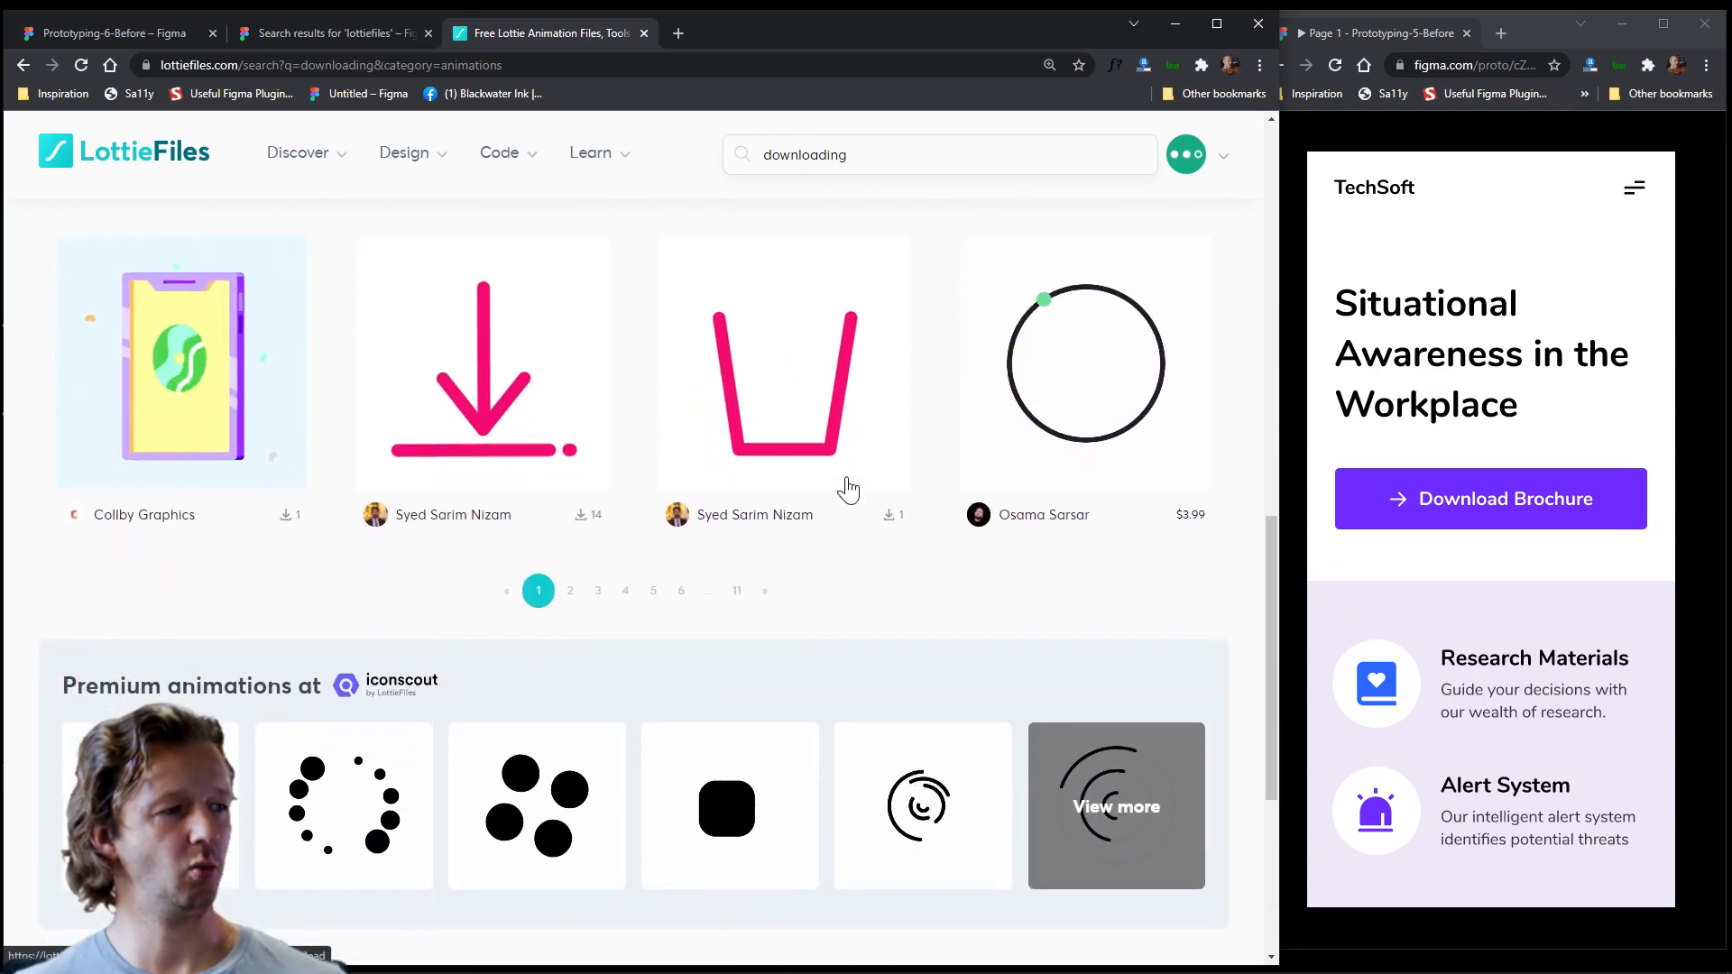
scroll(848, 490, "up", 6)
scroll(847, 490, "up", 7)
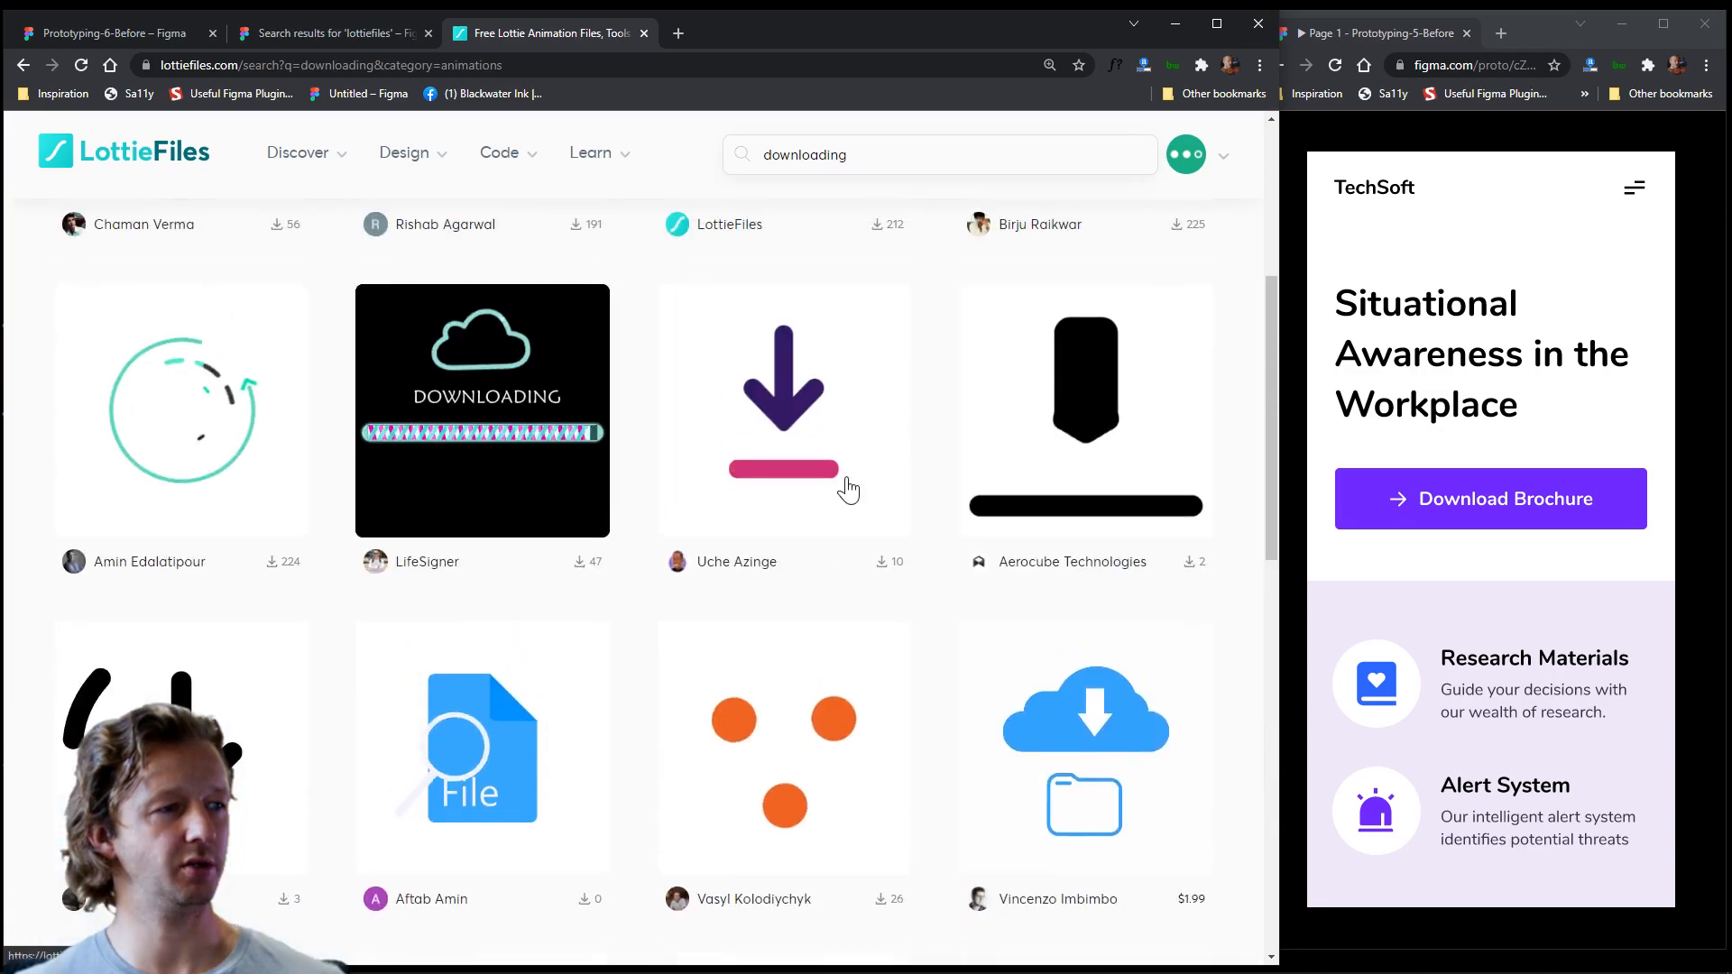
key("ctrl+minus")
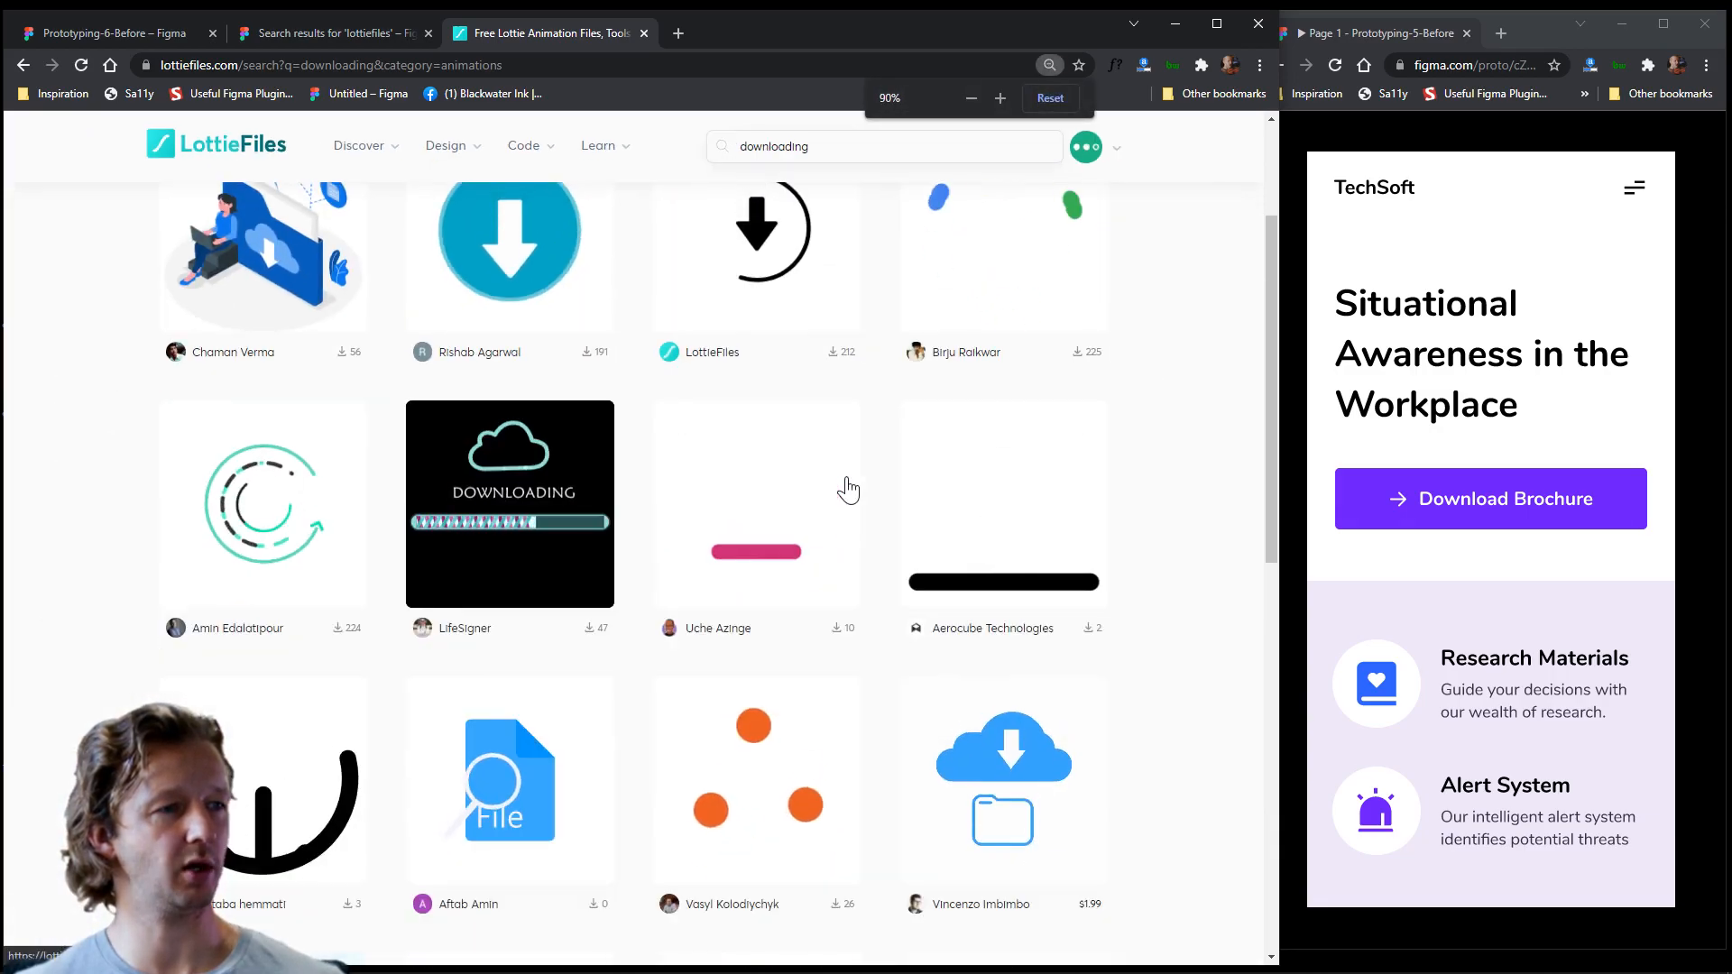
key("ctrl+minus")
scroll(864, 478, "down", 2)
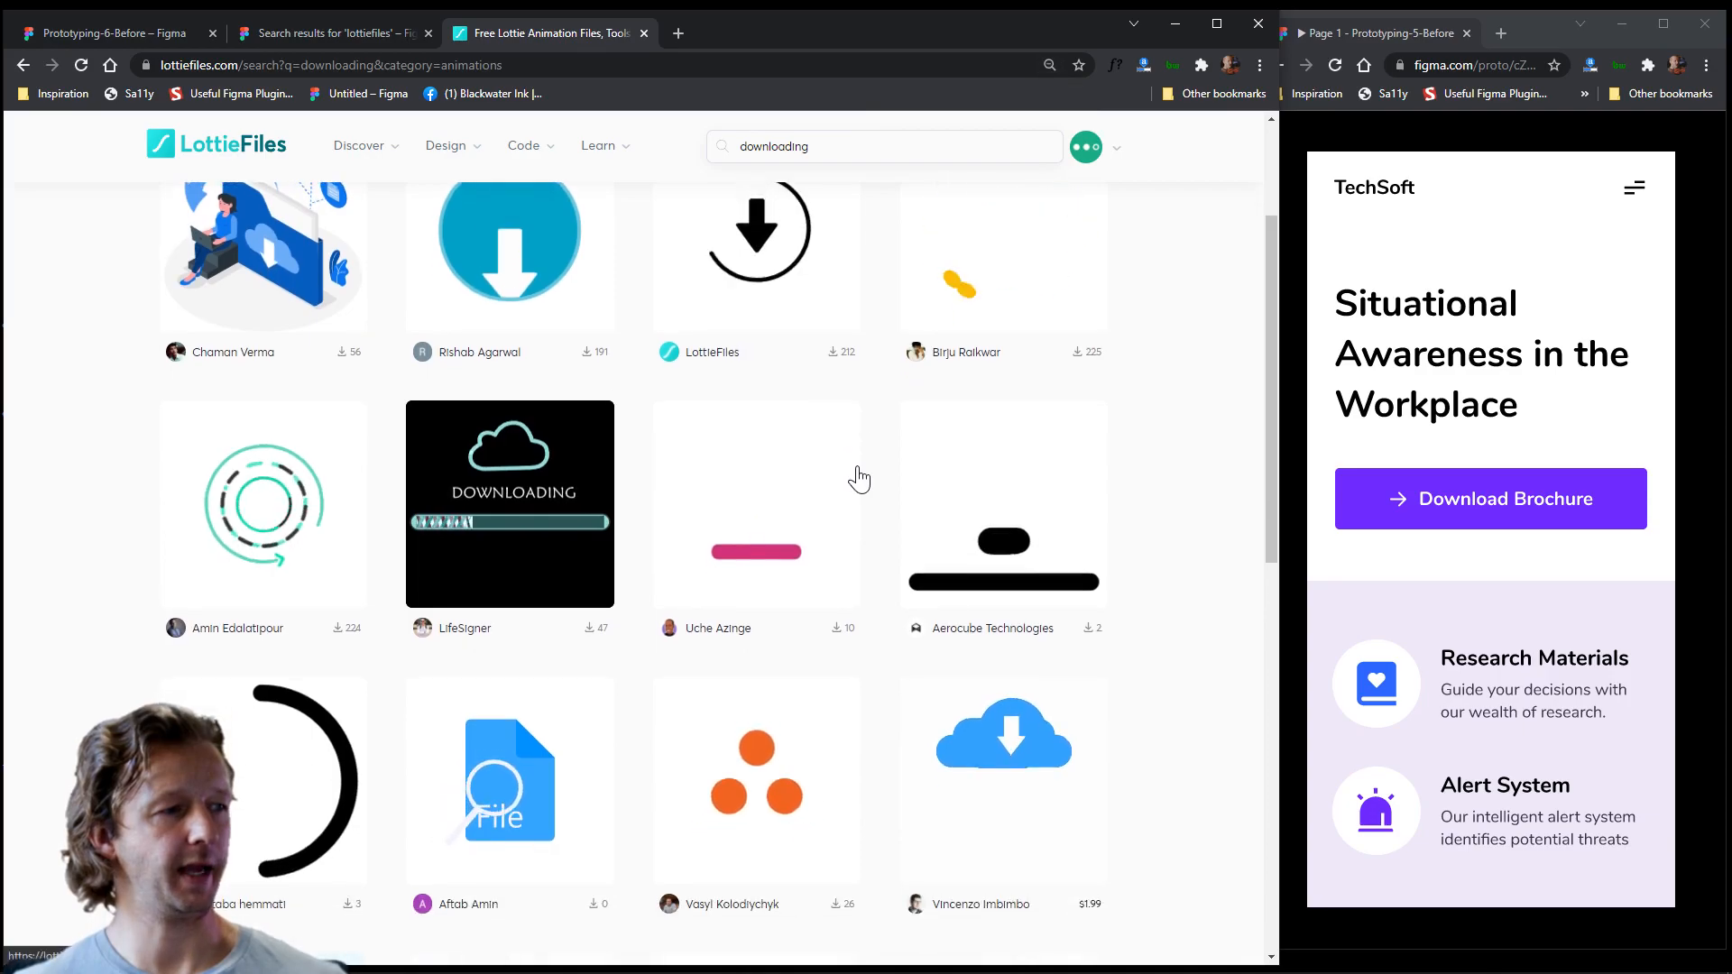
scroll(863, 478, "down", 1)
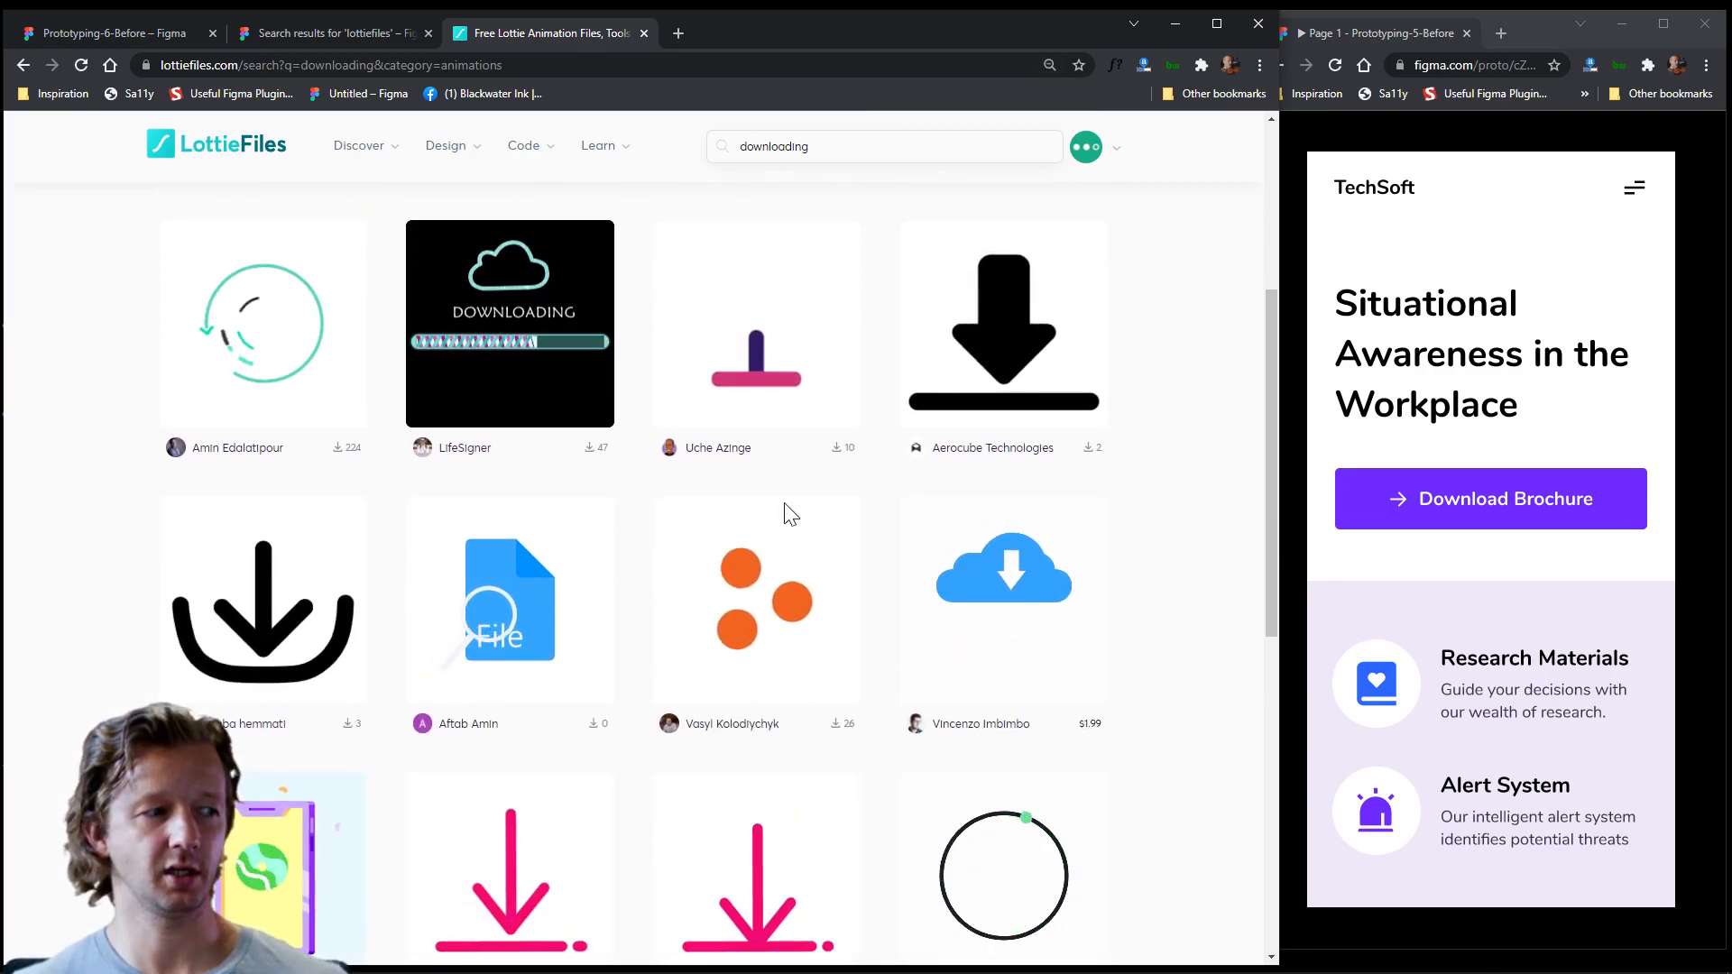
- View the details of the black download-arrow animation with the curved tray and open its layer colors for editing
left_click(244, 595)
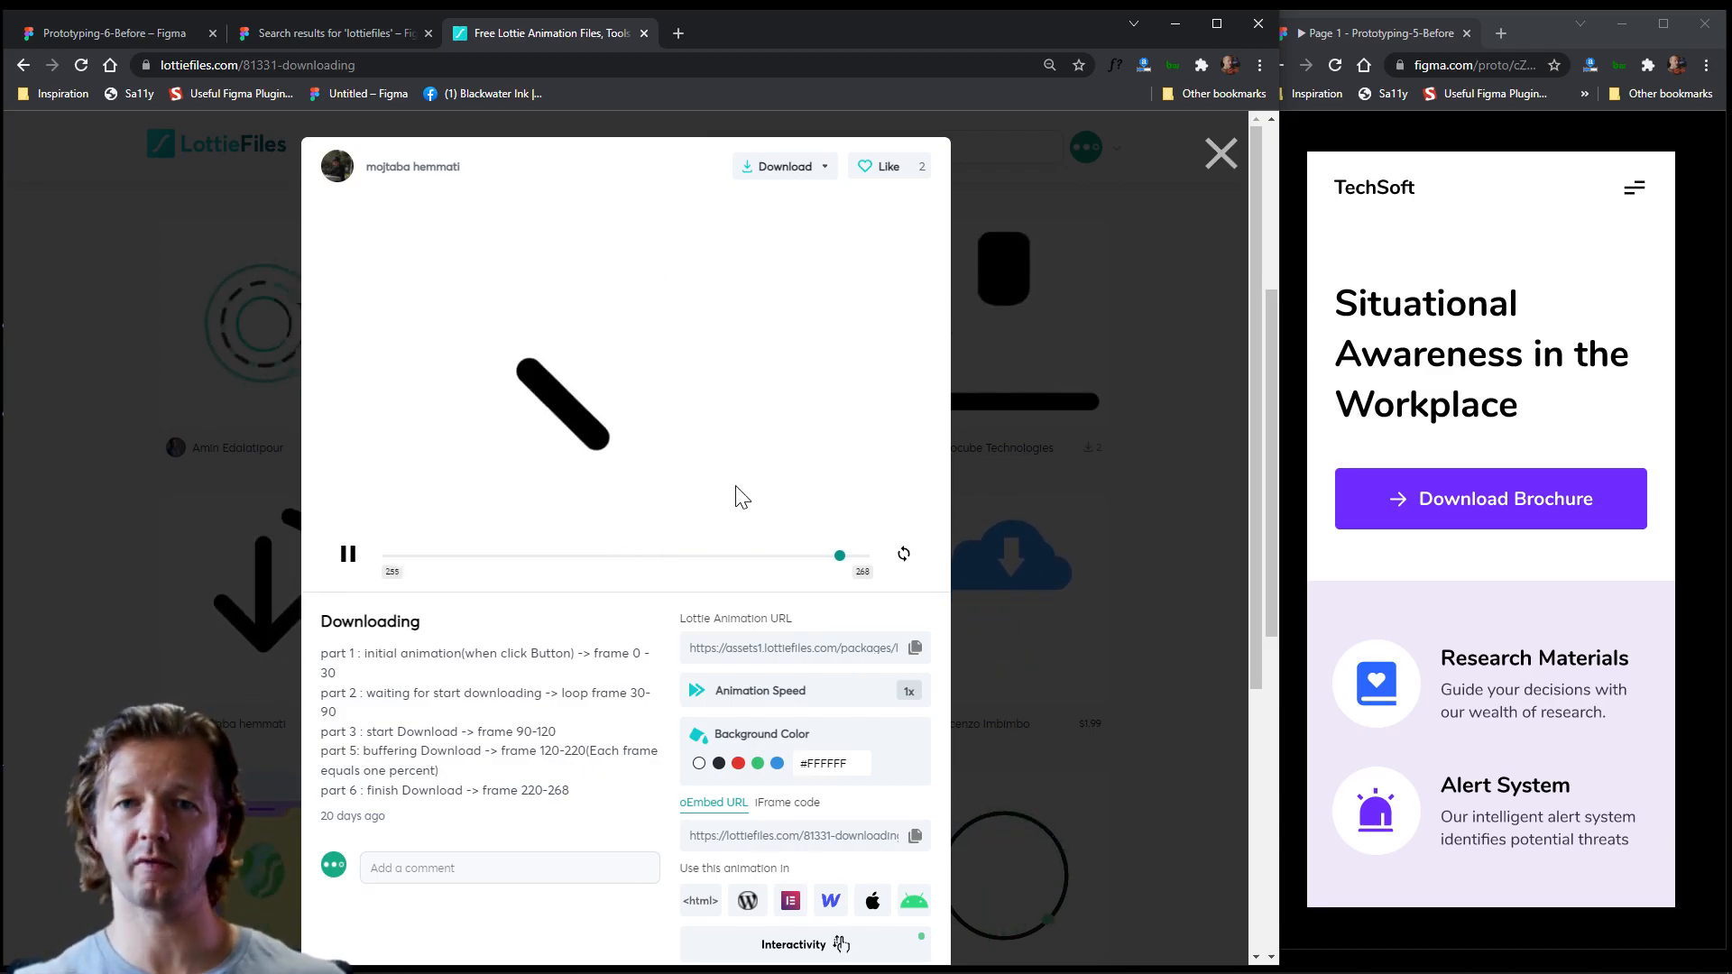
scroll(715, 610, "down", 3)
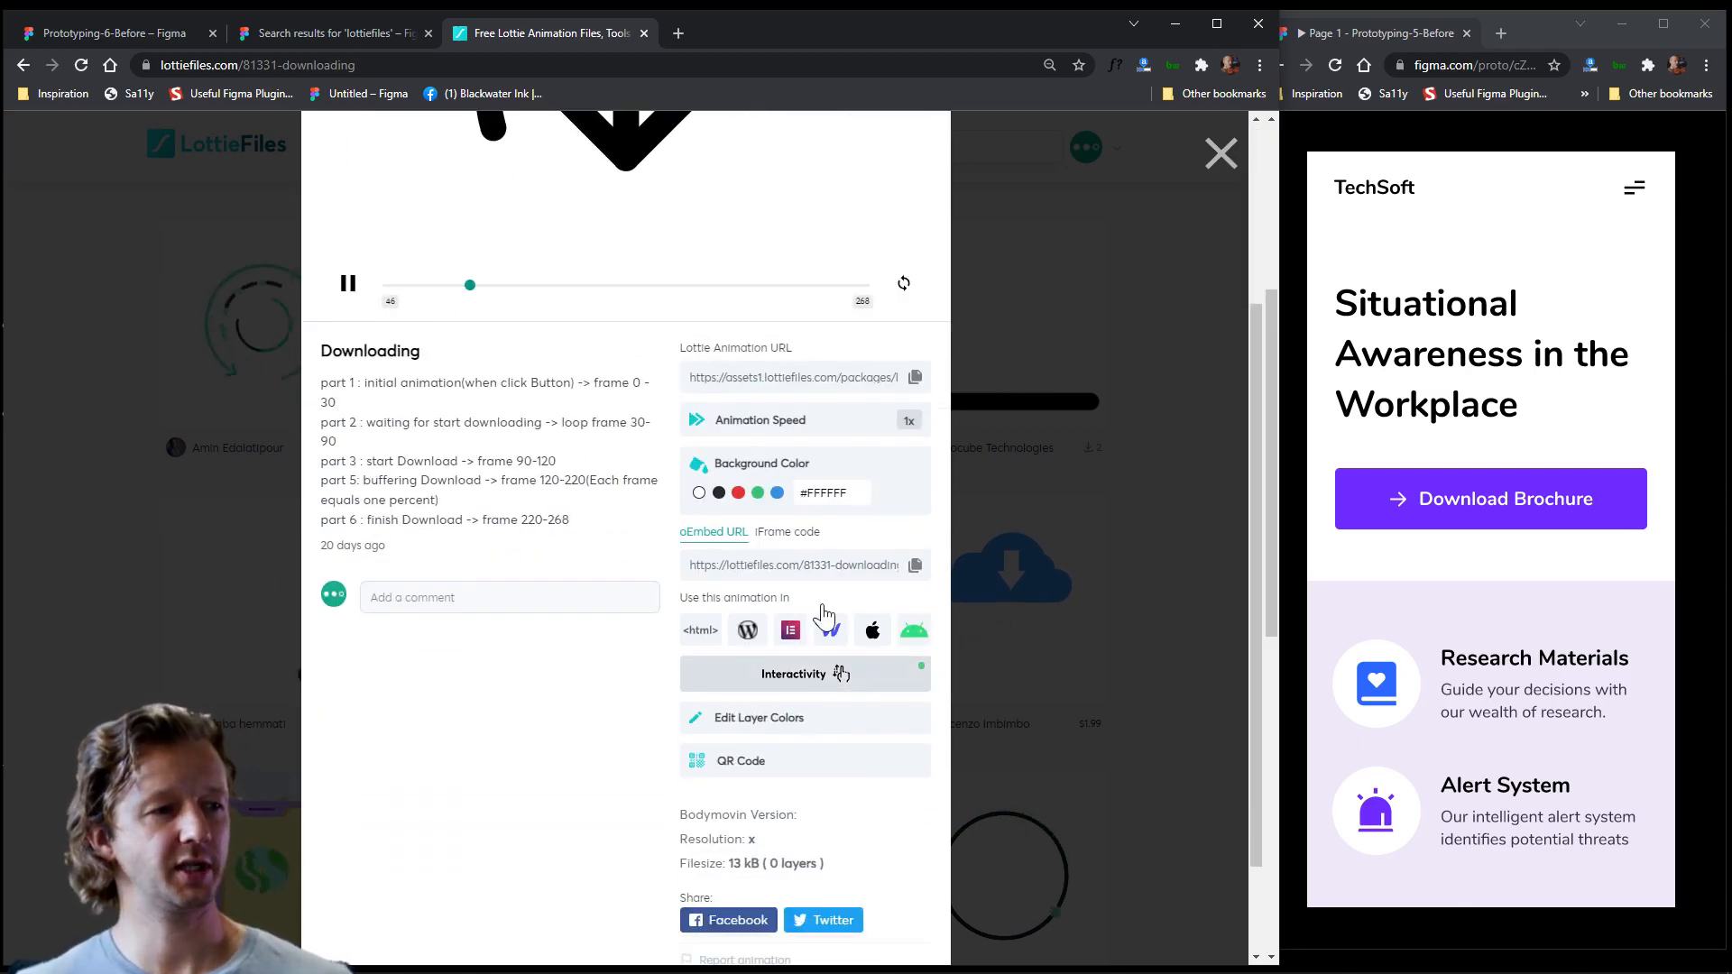
scroll(830, 496, "up", 3)
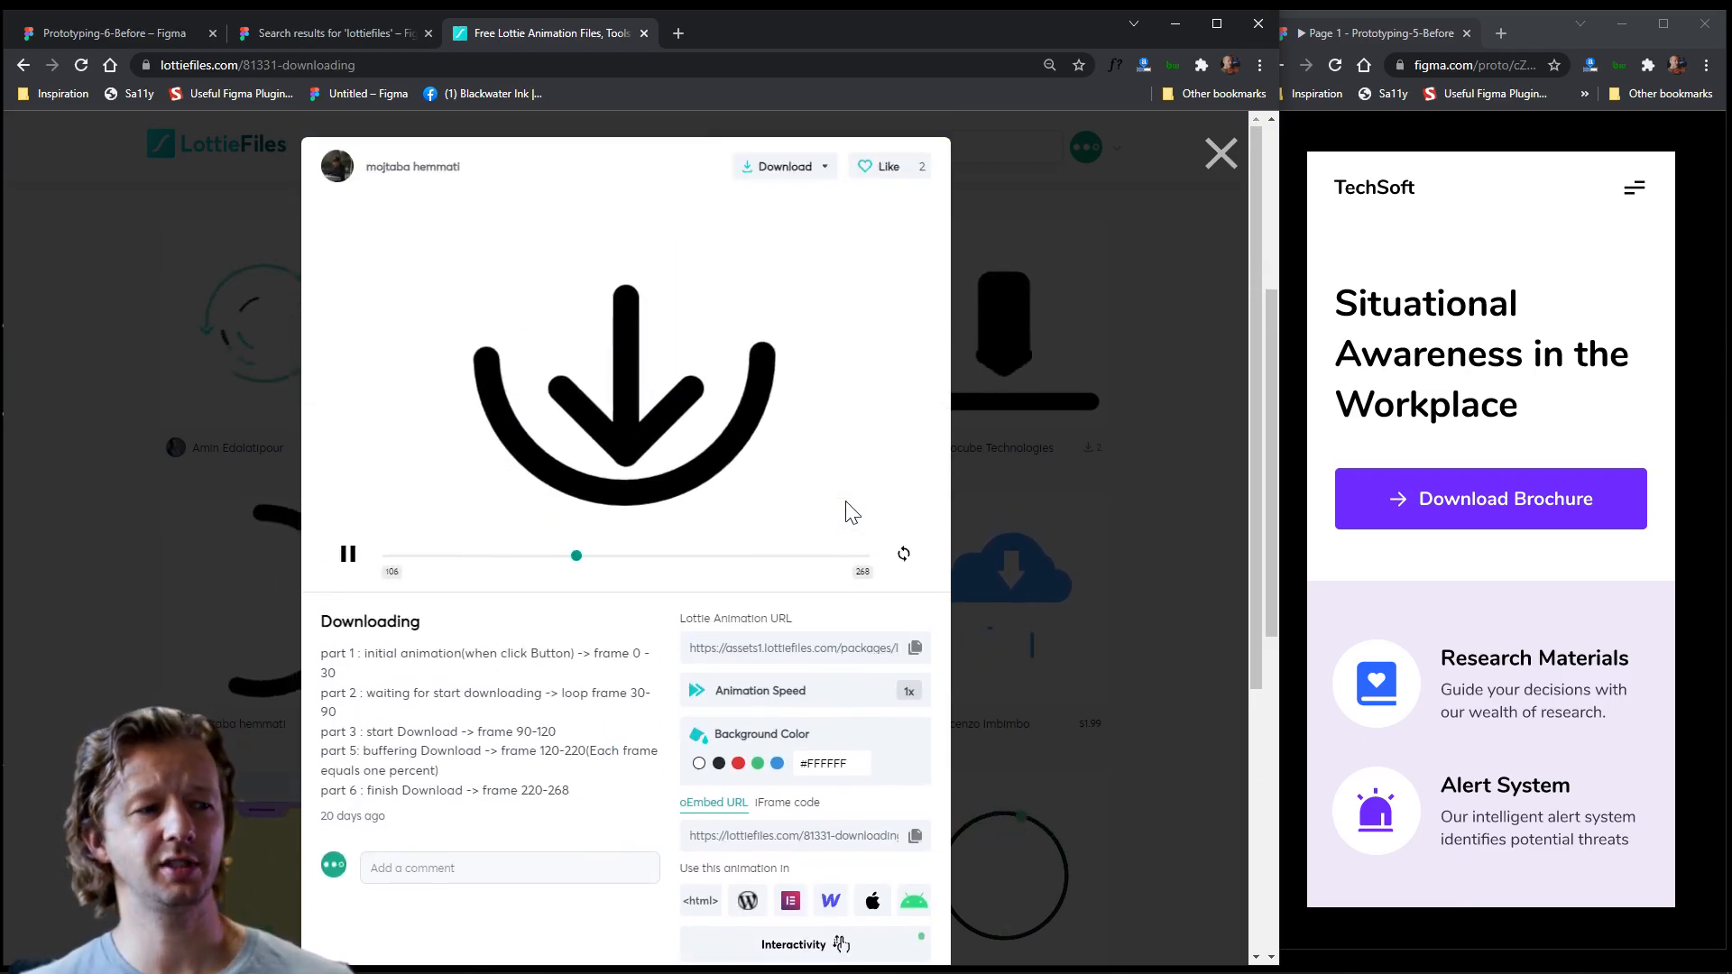
scroll(840, 759, "down", 4)
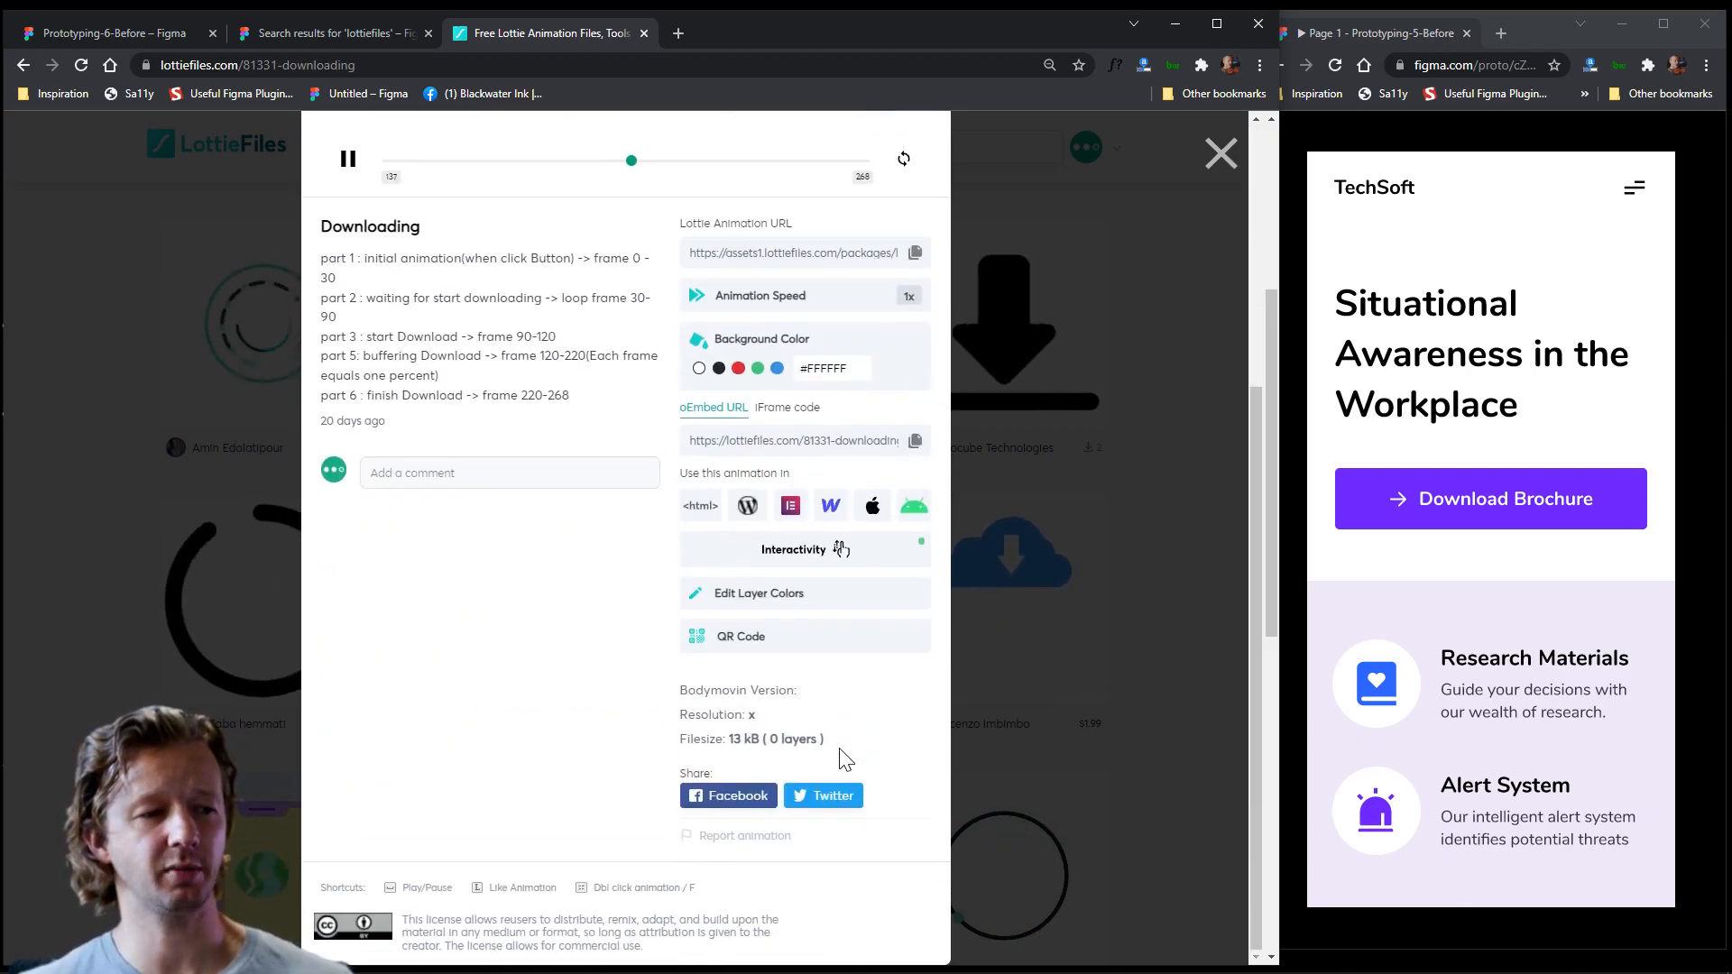
left_click(764, 598)
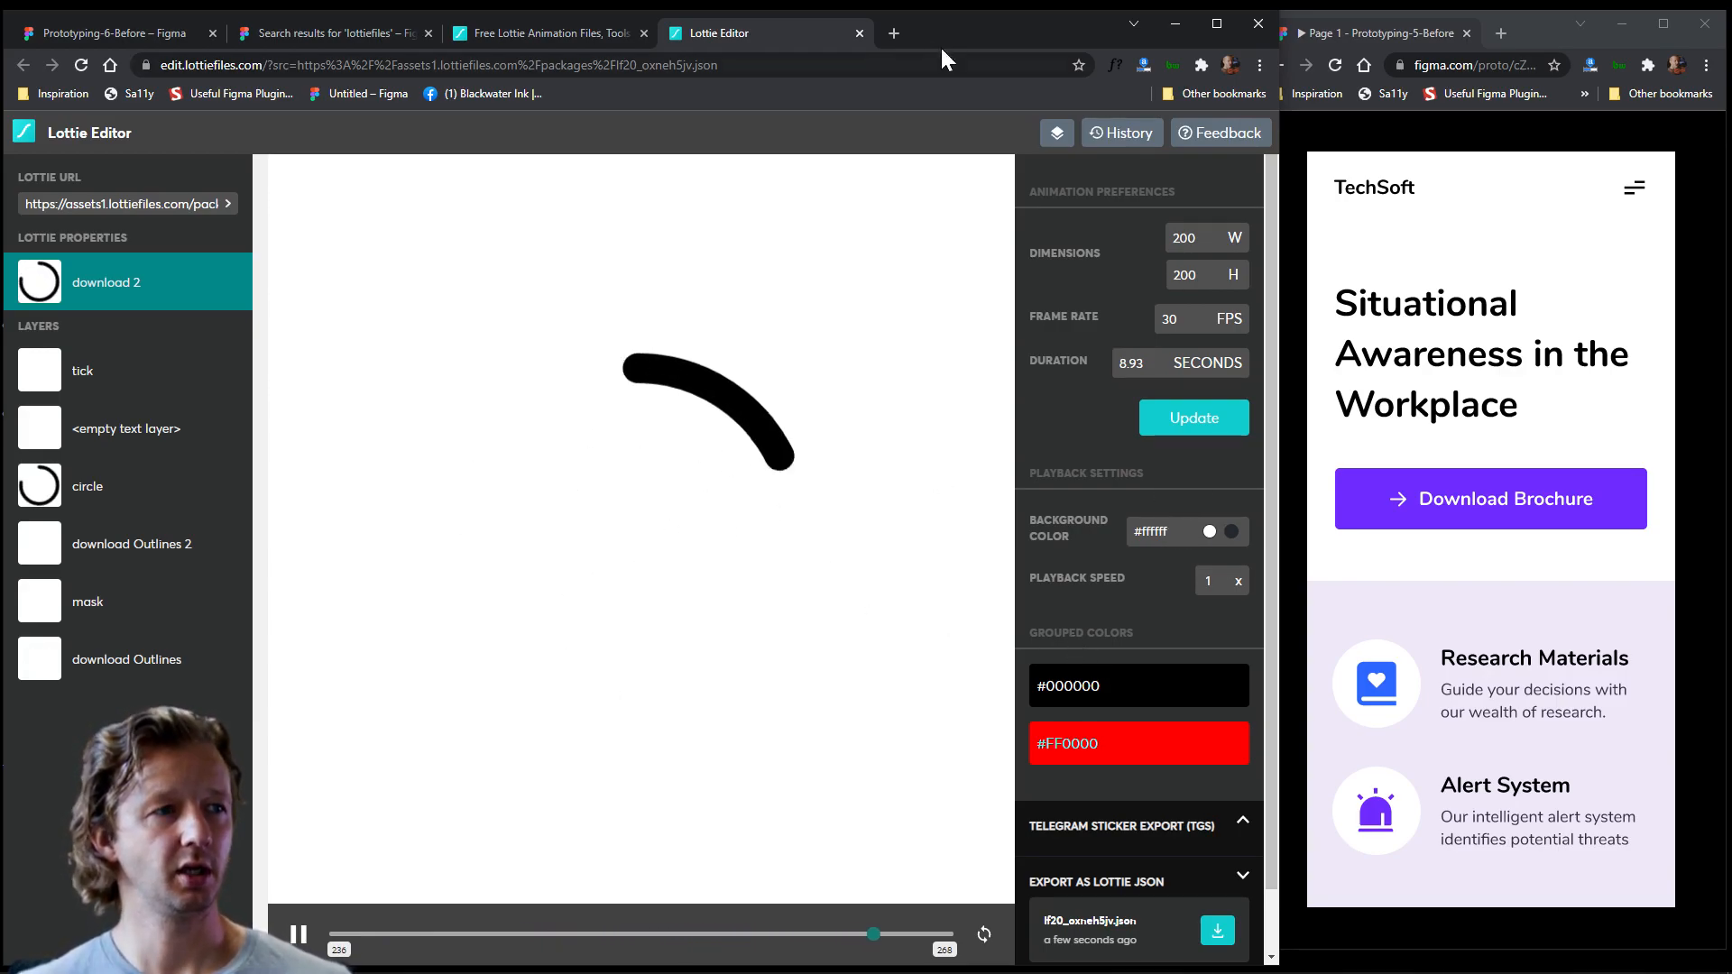
- Switch to the Prototyping-6-Before design file and copy the hex code of the purple frame's Primary Color style
left_click(134, 29)
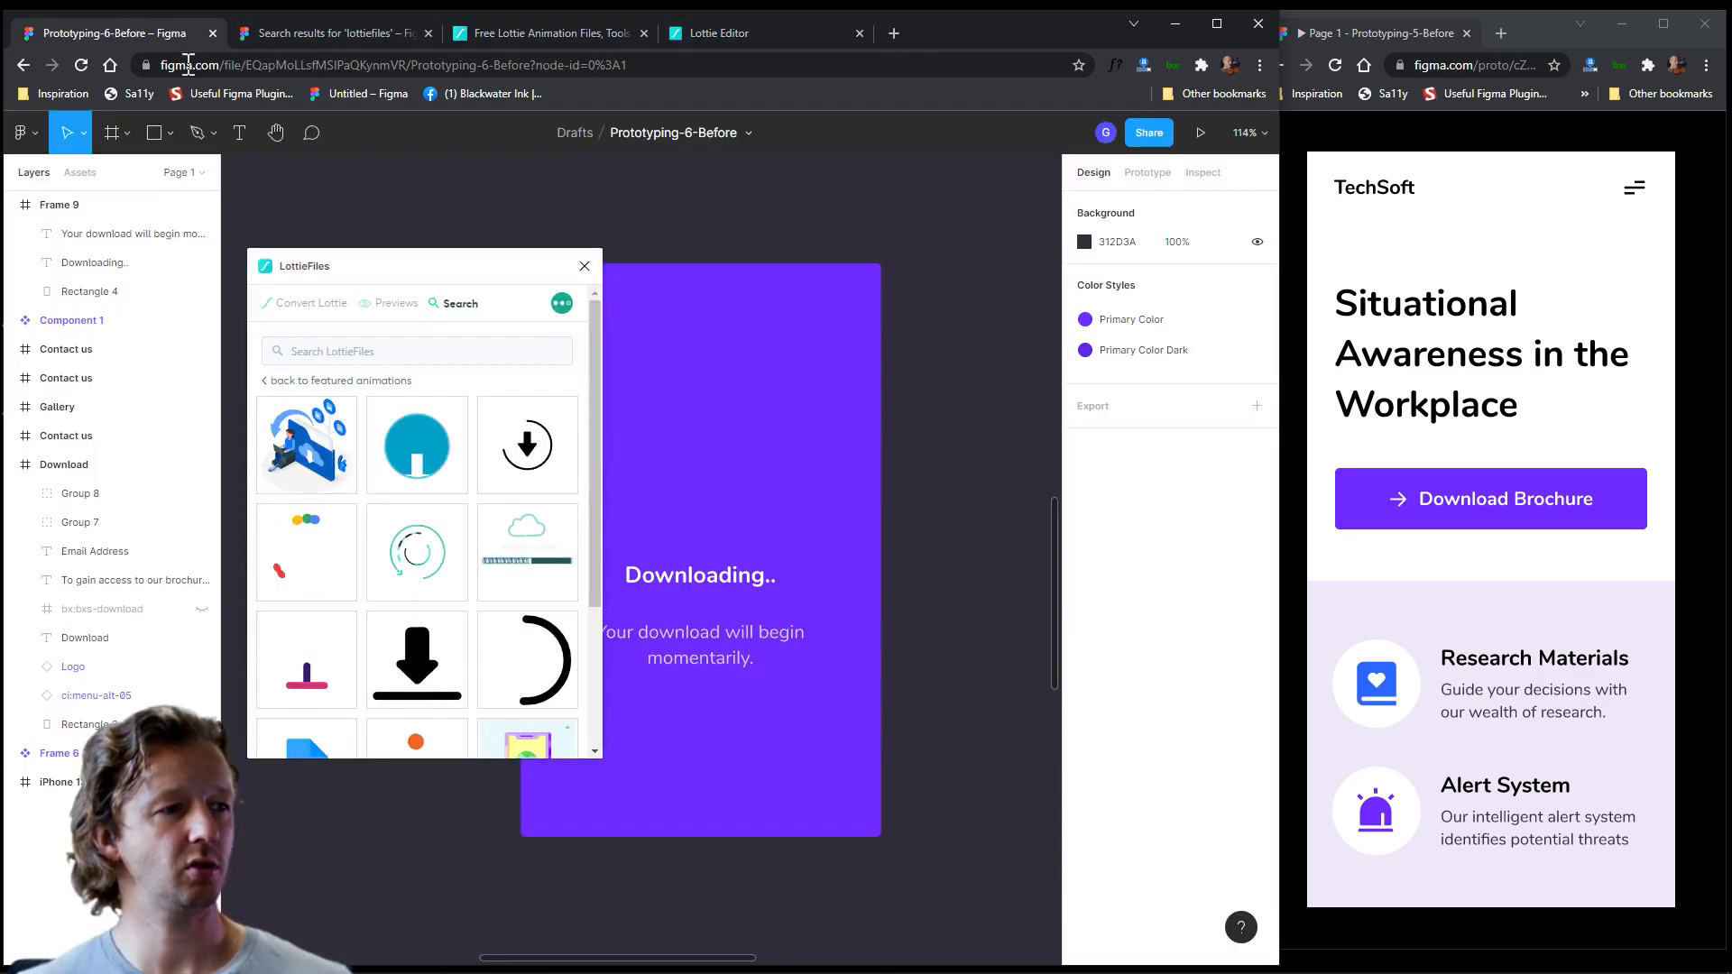
left_click(773, 433)
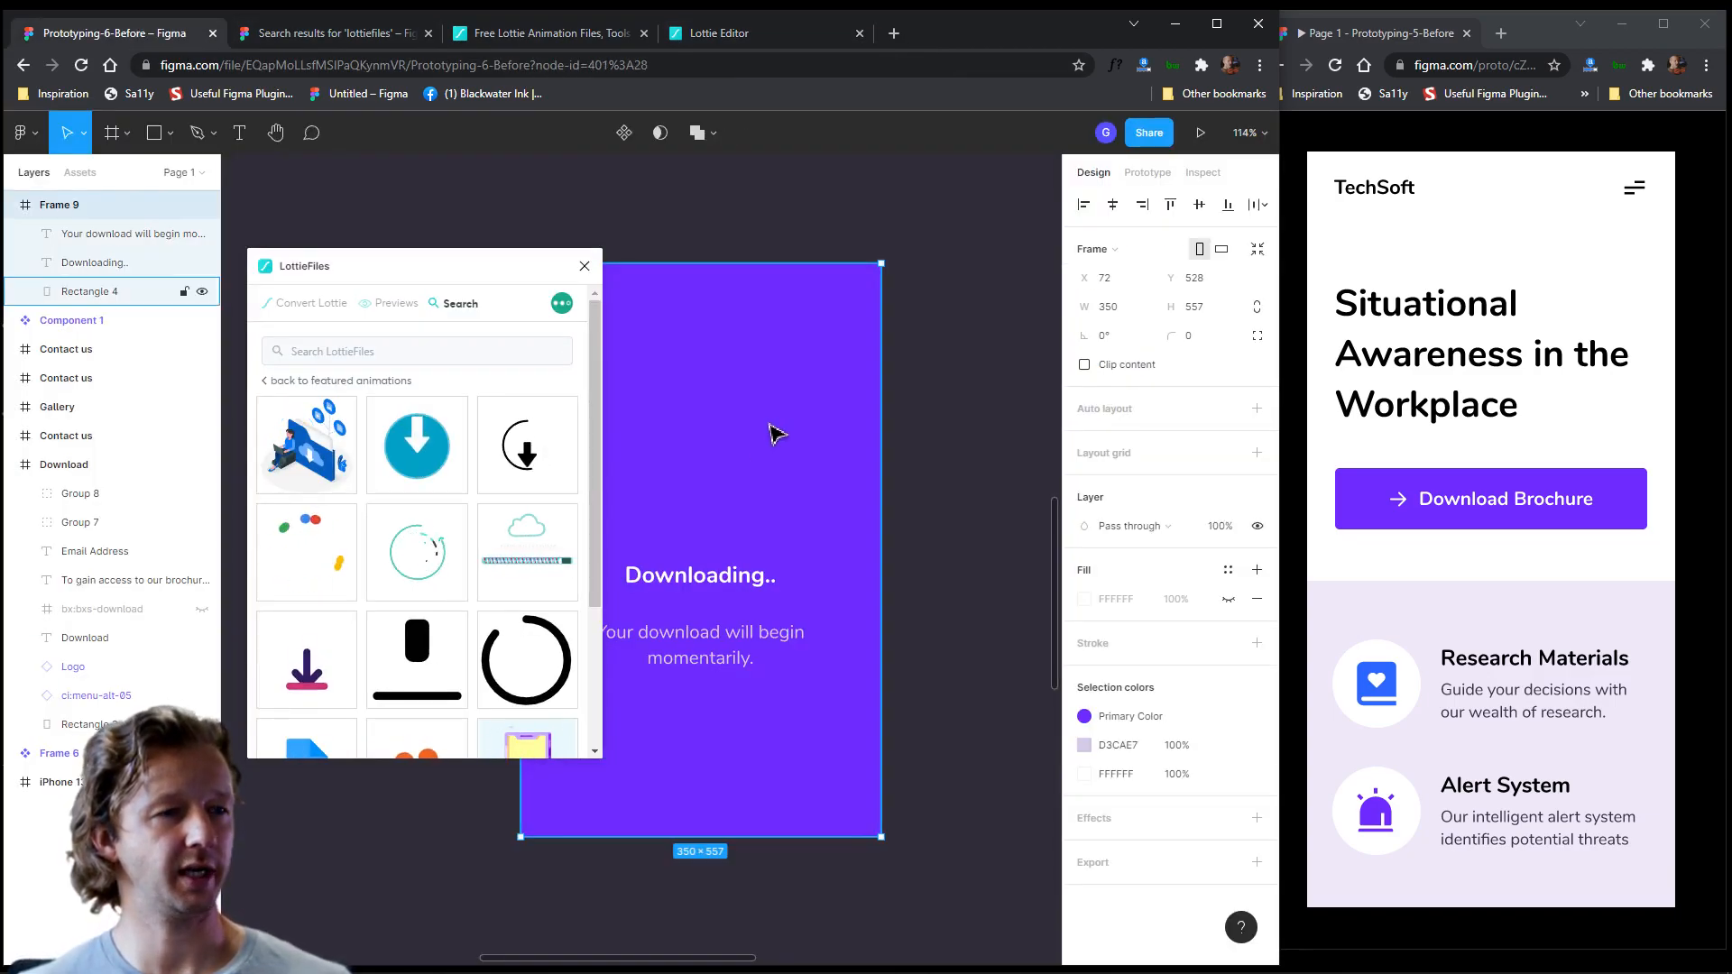
left_click(1113, 719)
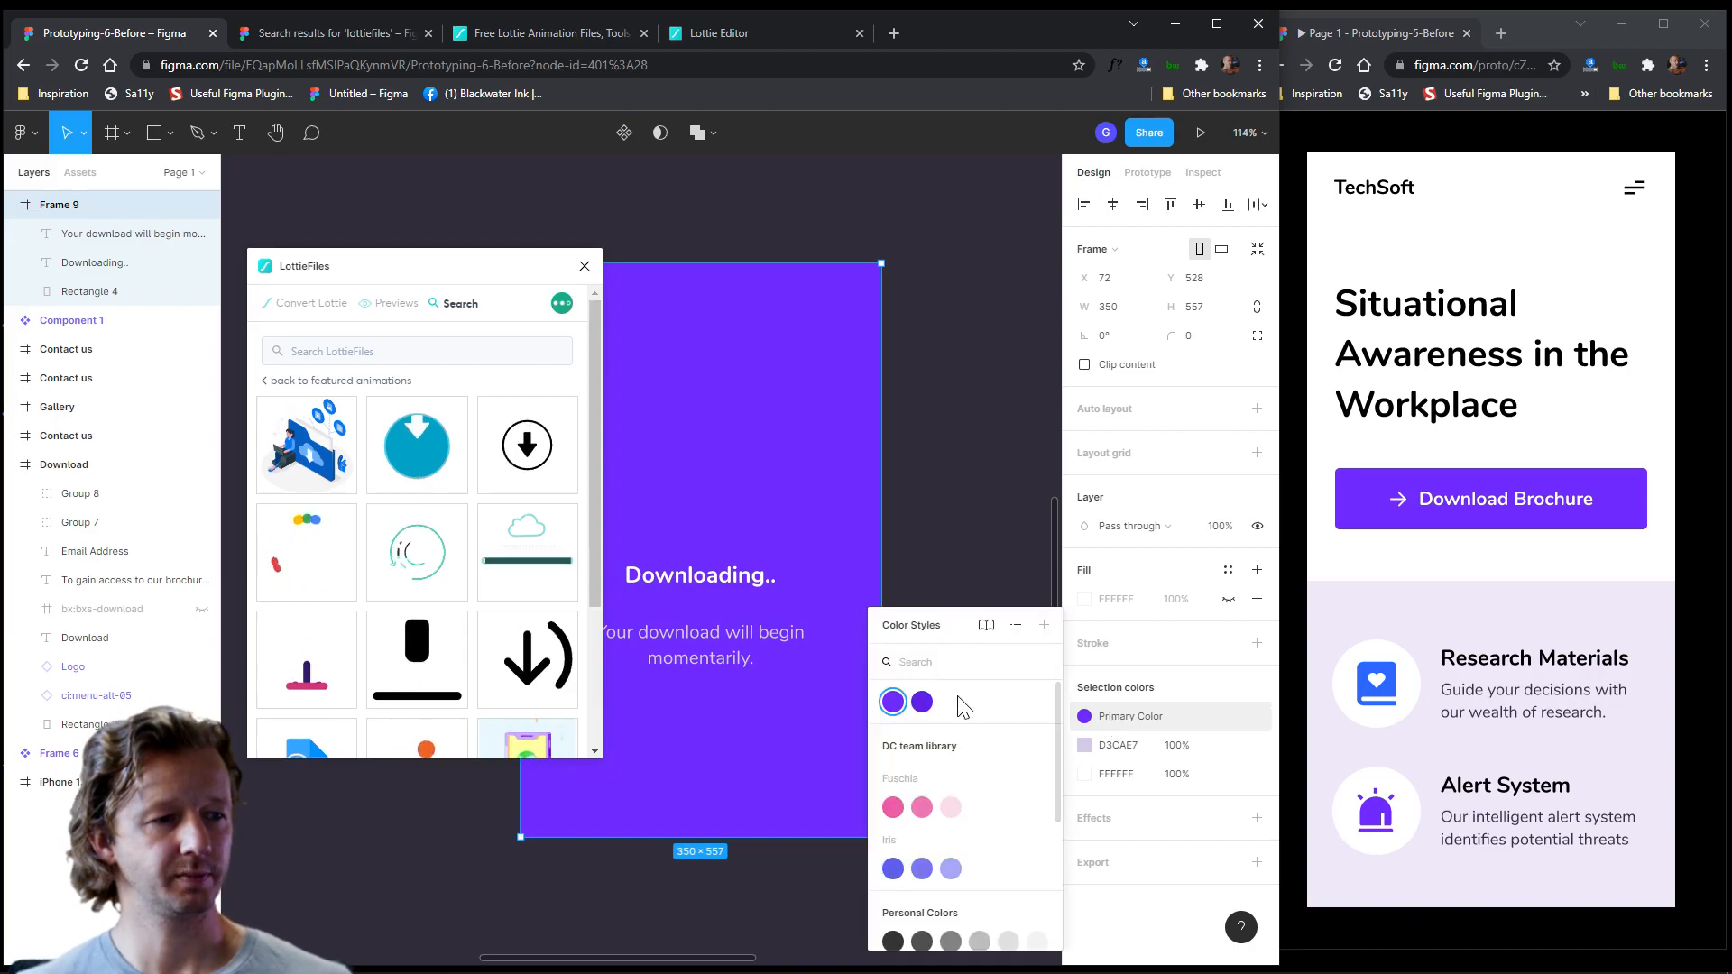
left_click(897, 703)
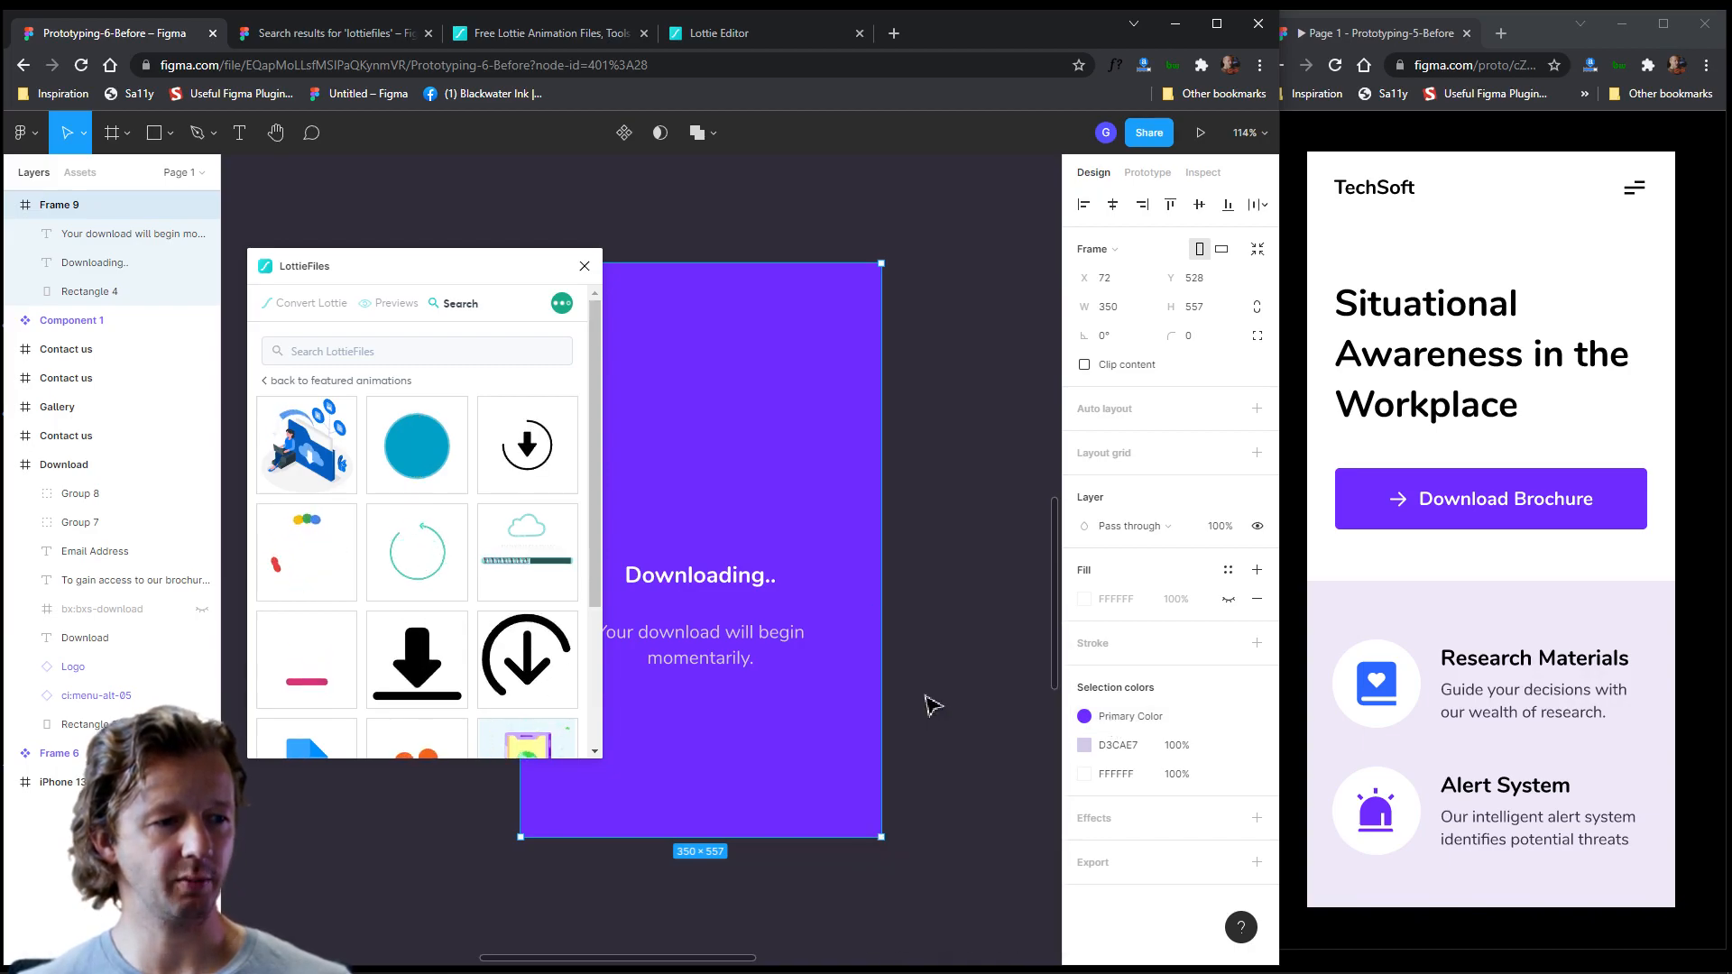
left_click(1127, 716)
right_click(891, 704)
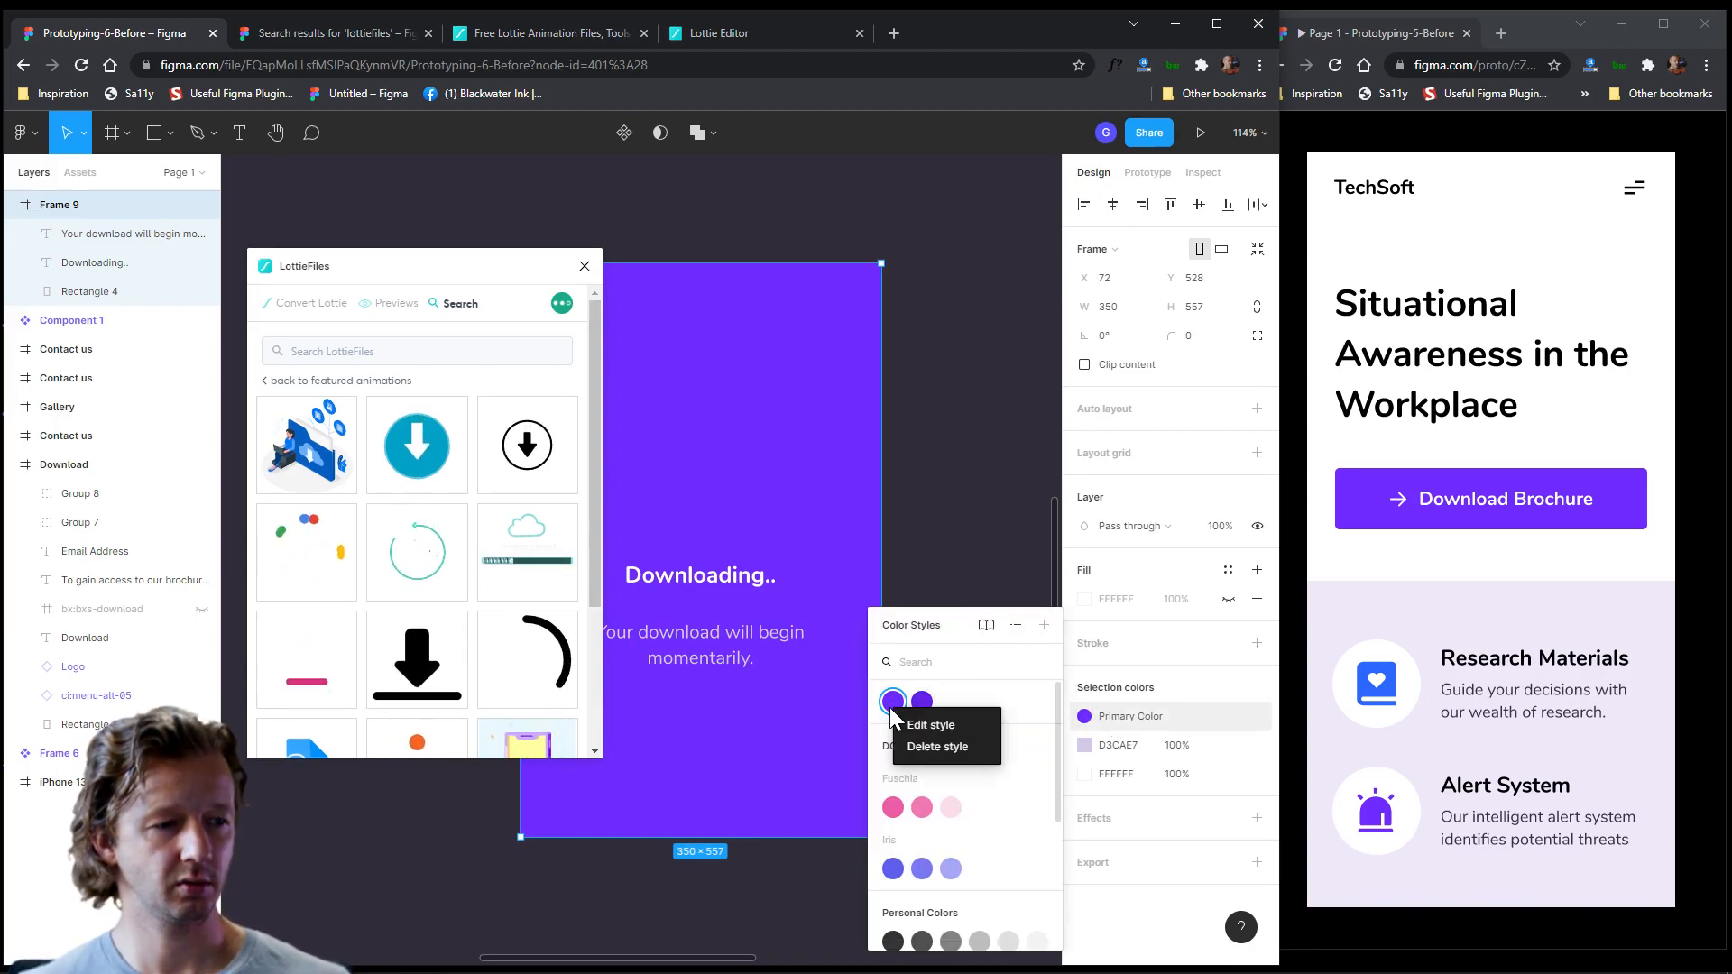
left_click(915, 724)
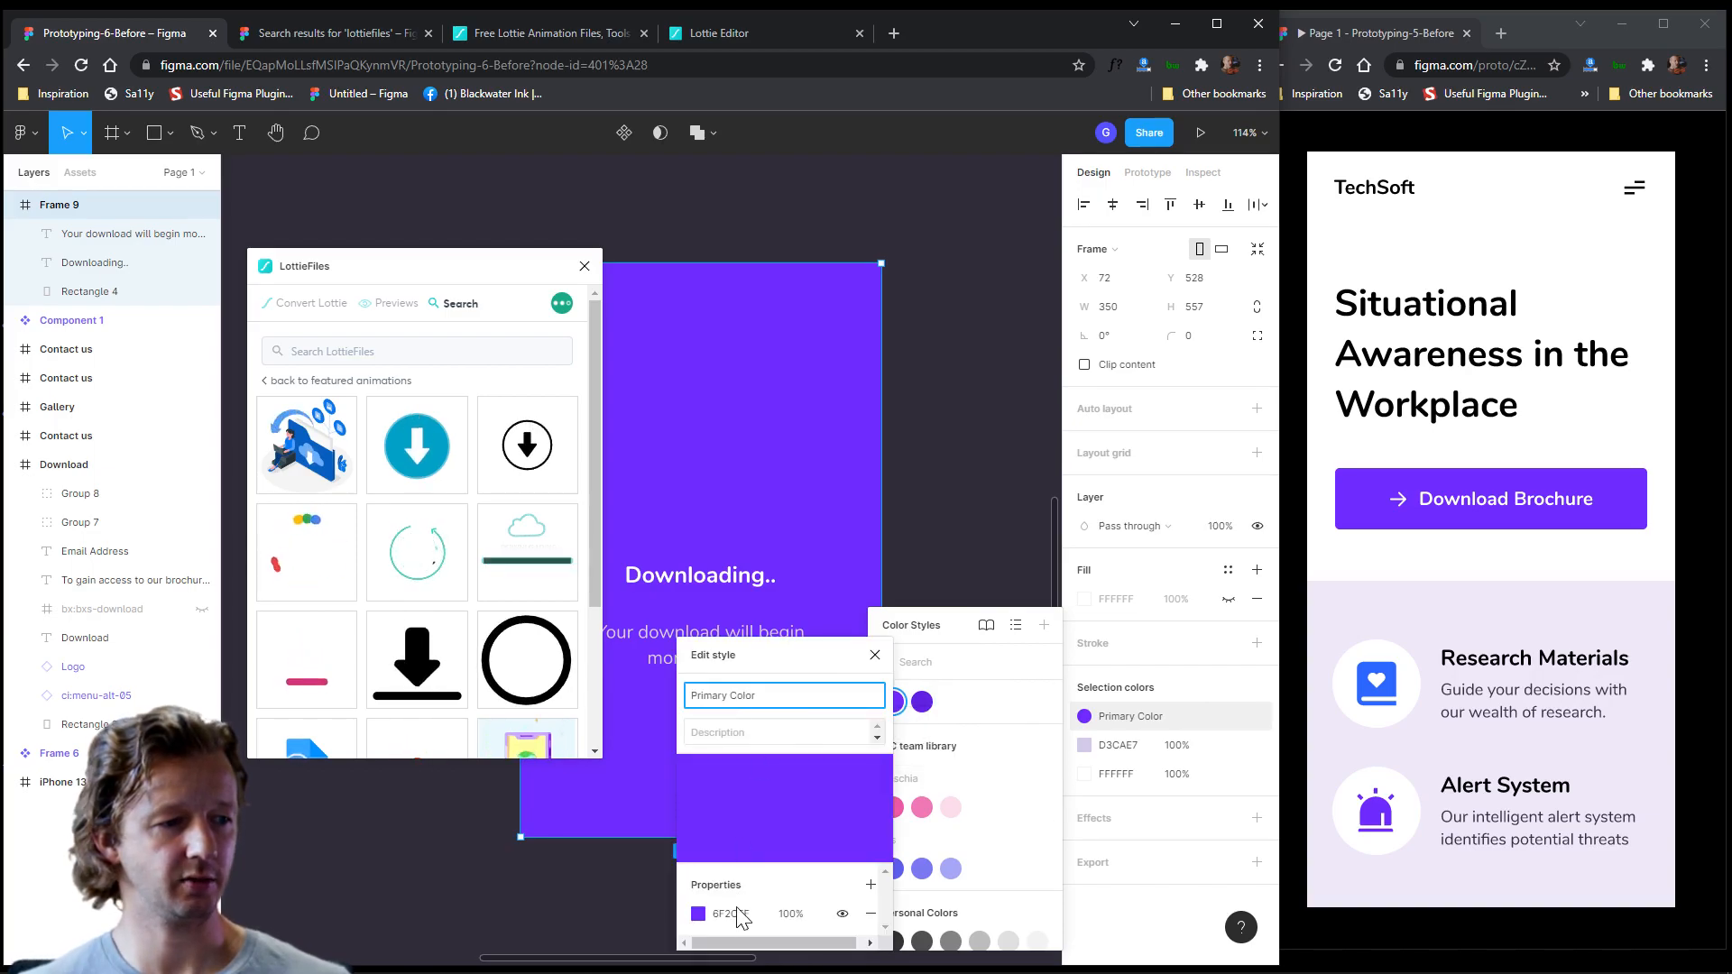
left_click(738, 912)
key("ctrl+c")
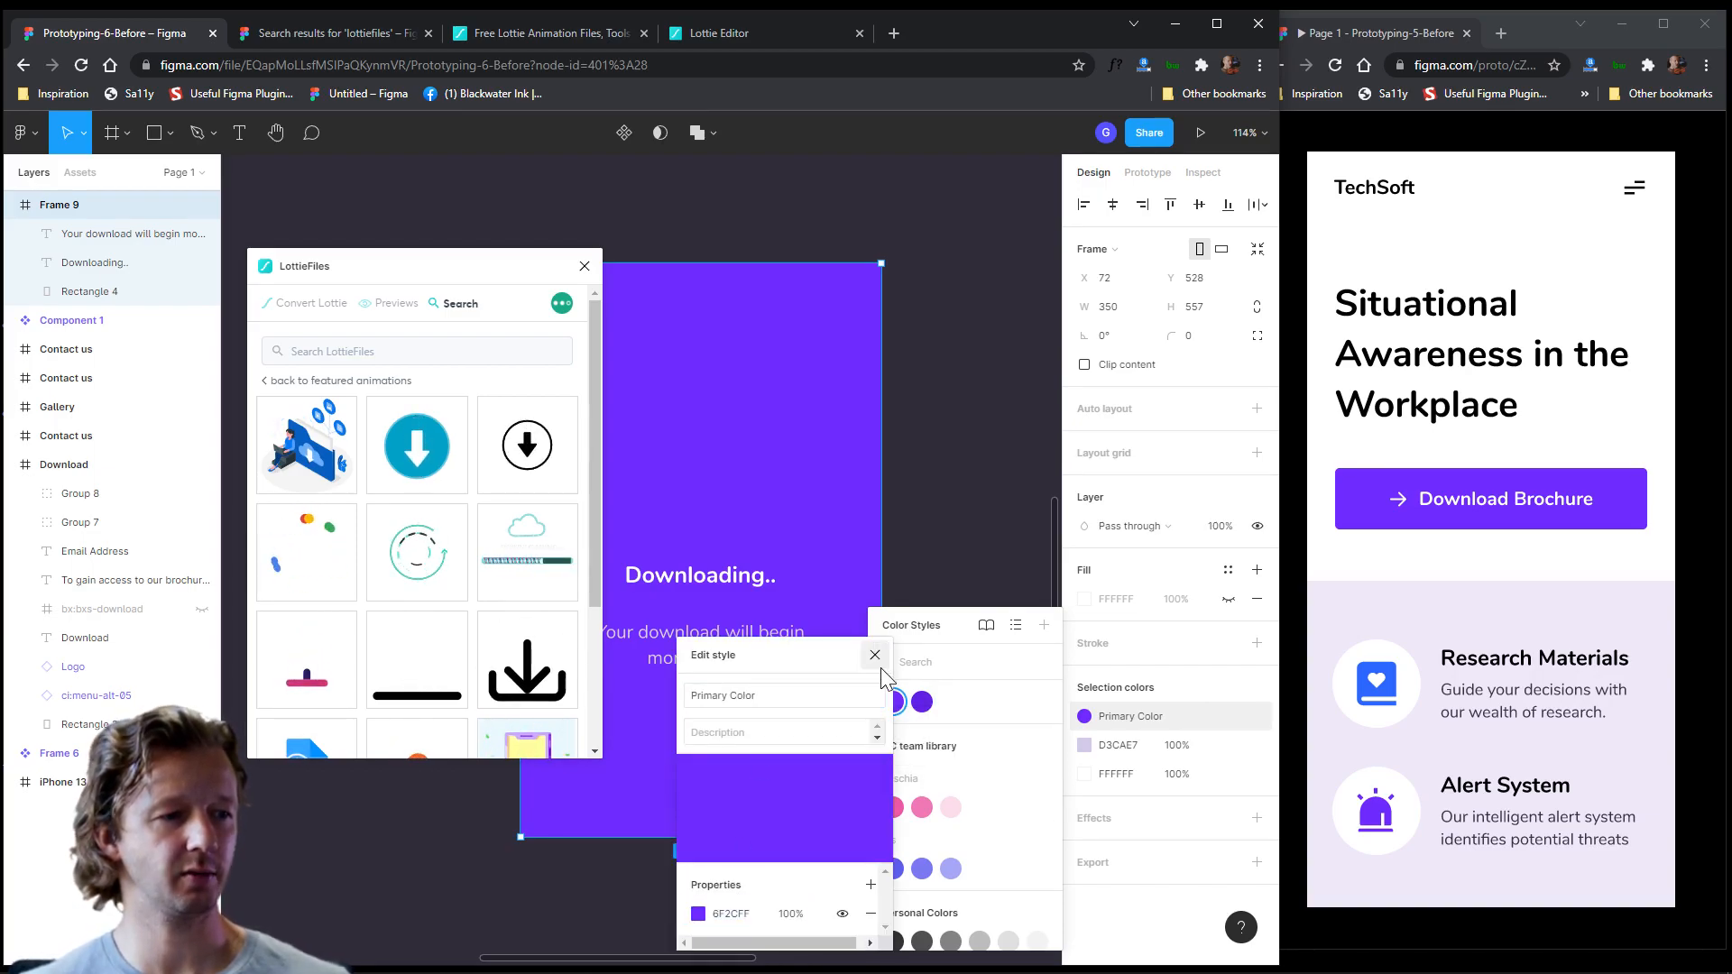
left_click(876, 655)
left_click(929, 433)
- Return to the Lottie Editor and set the animation's background color to #6F2CFF
left_click(748, 33)
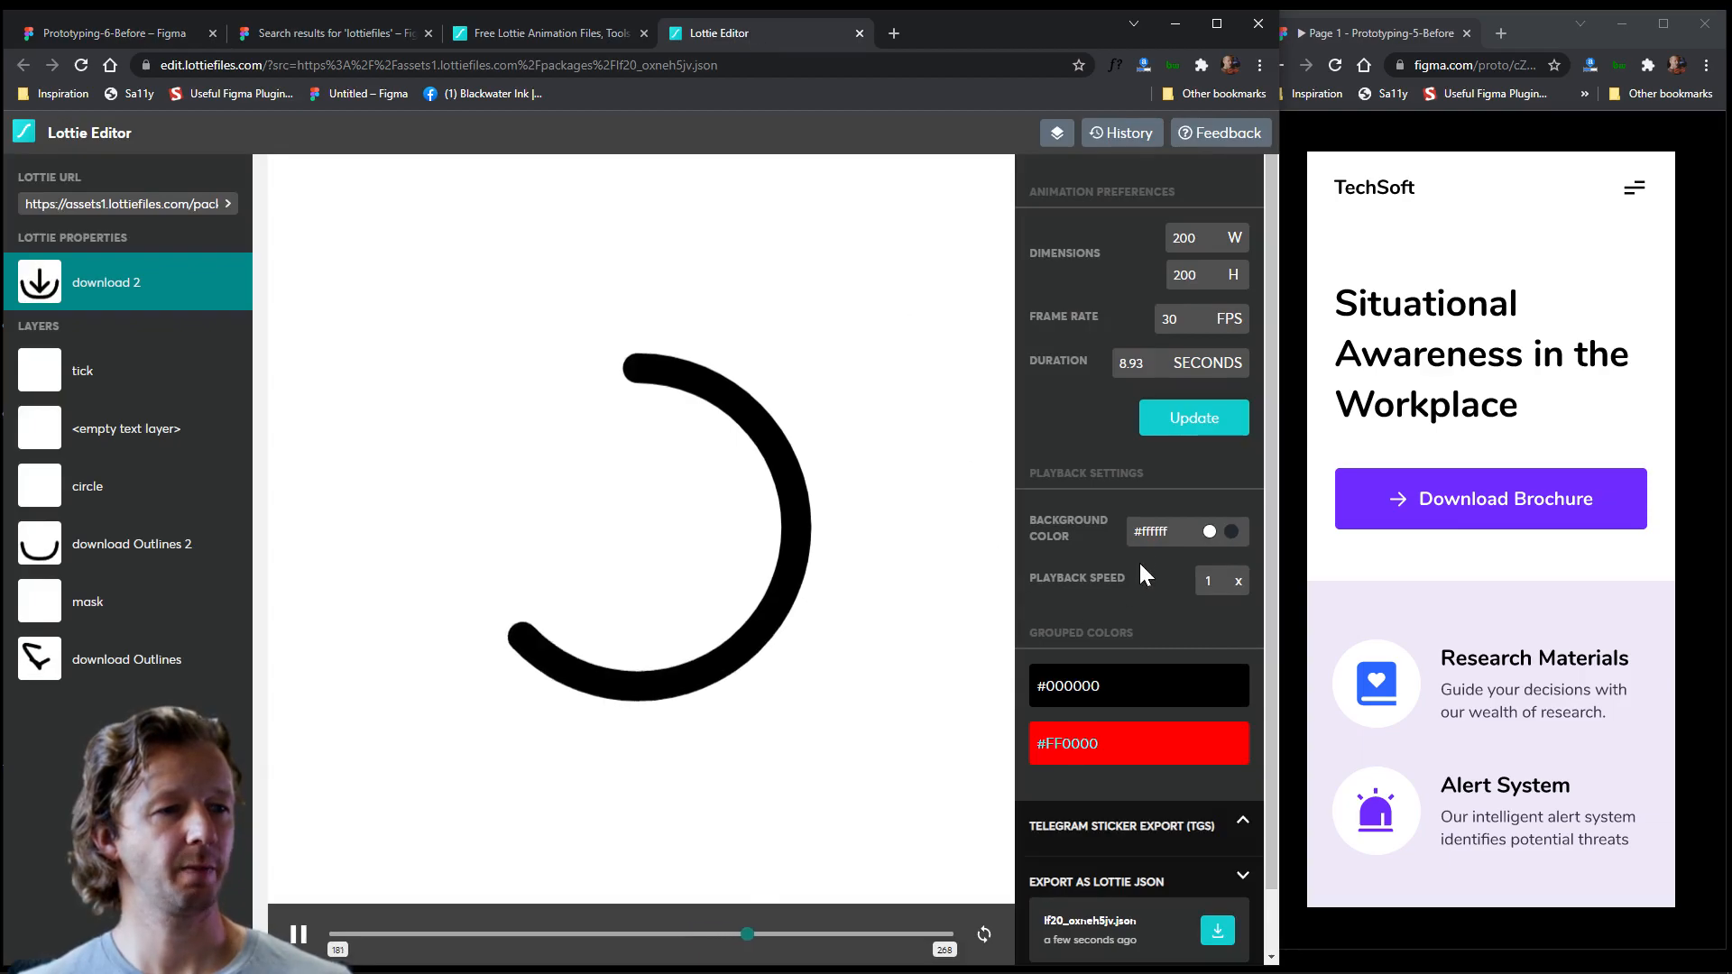
left_click_drag(1166, 539, 1129, 533)
key("ctrl+v")
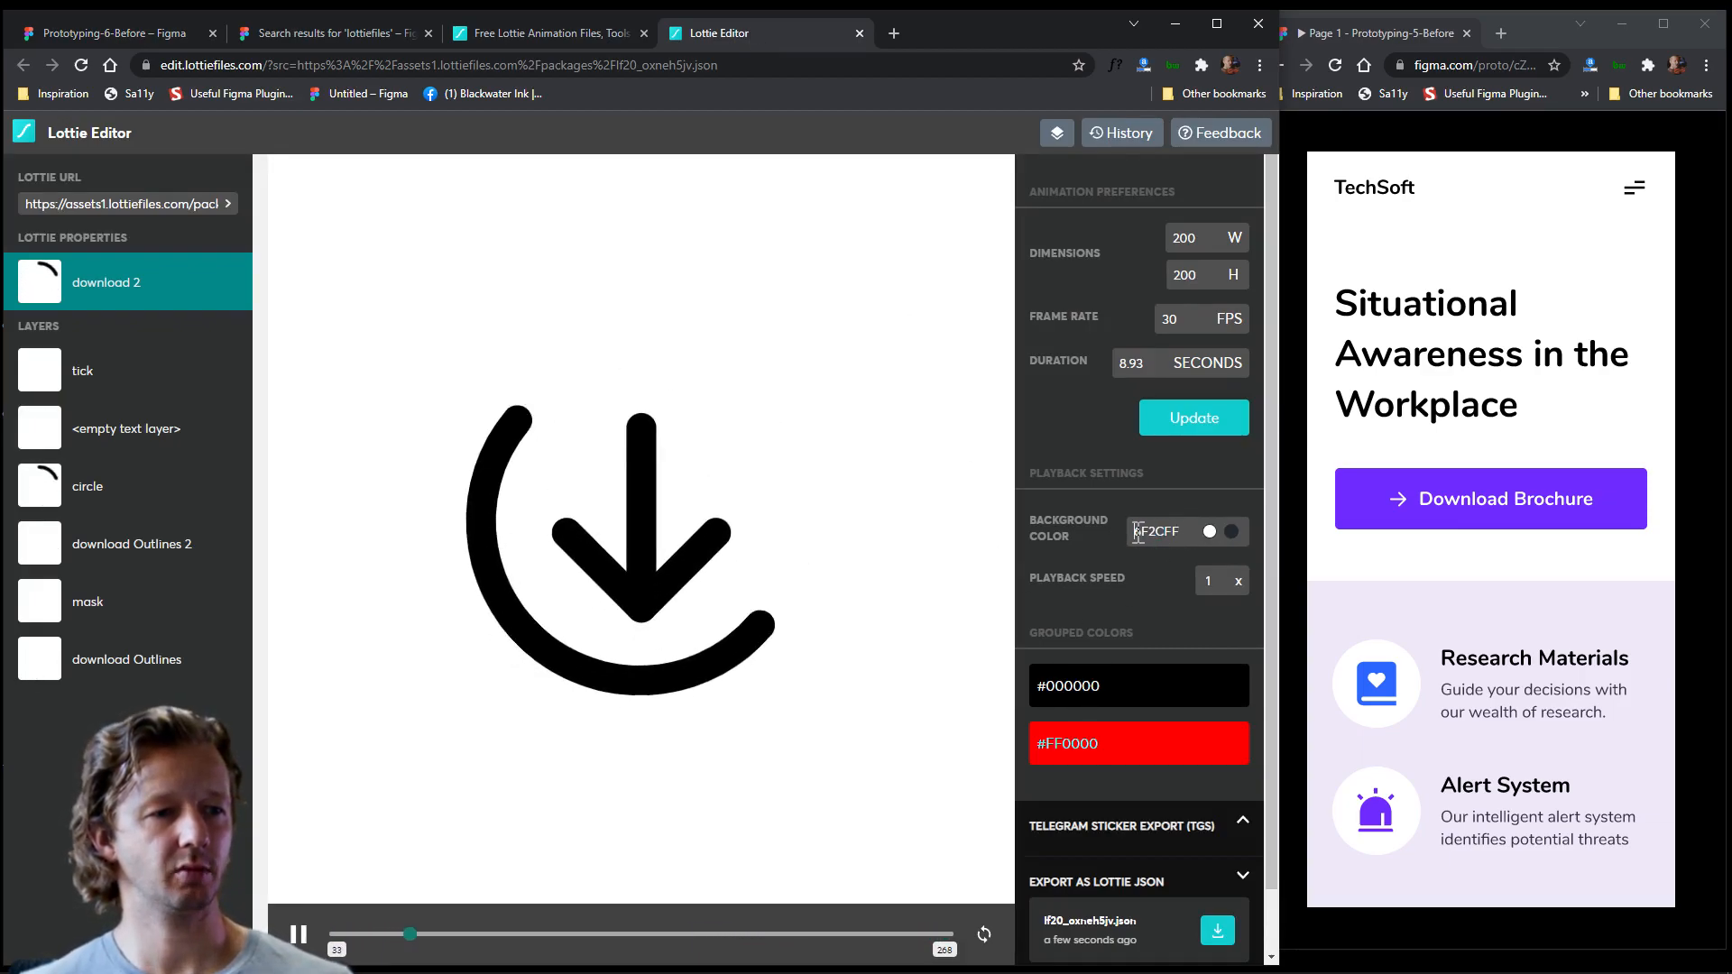
left_click(1139, 532)
type("#")
key("Return")
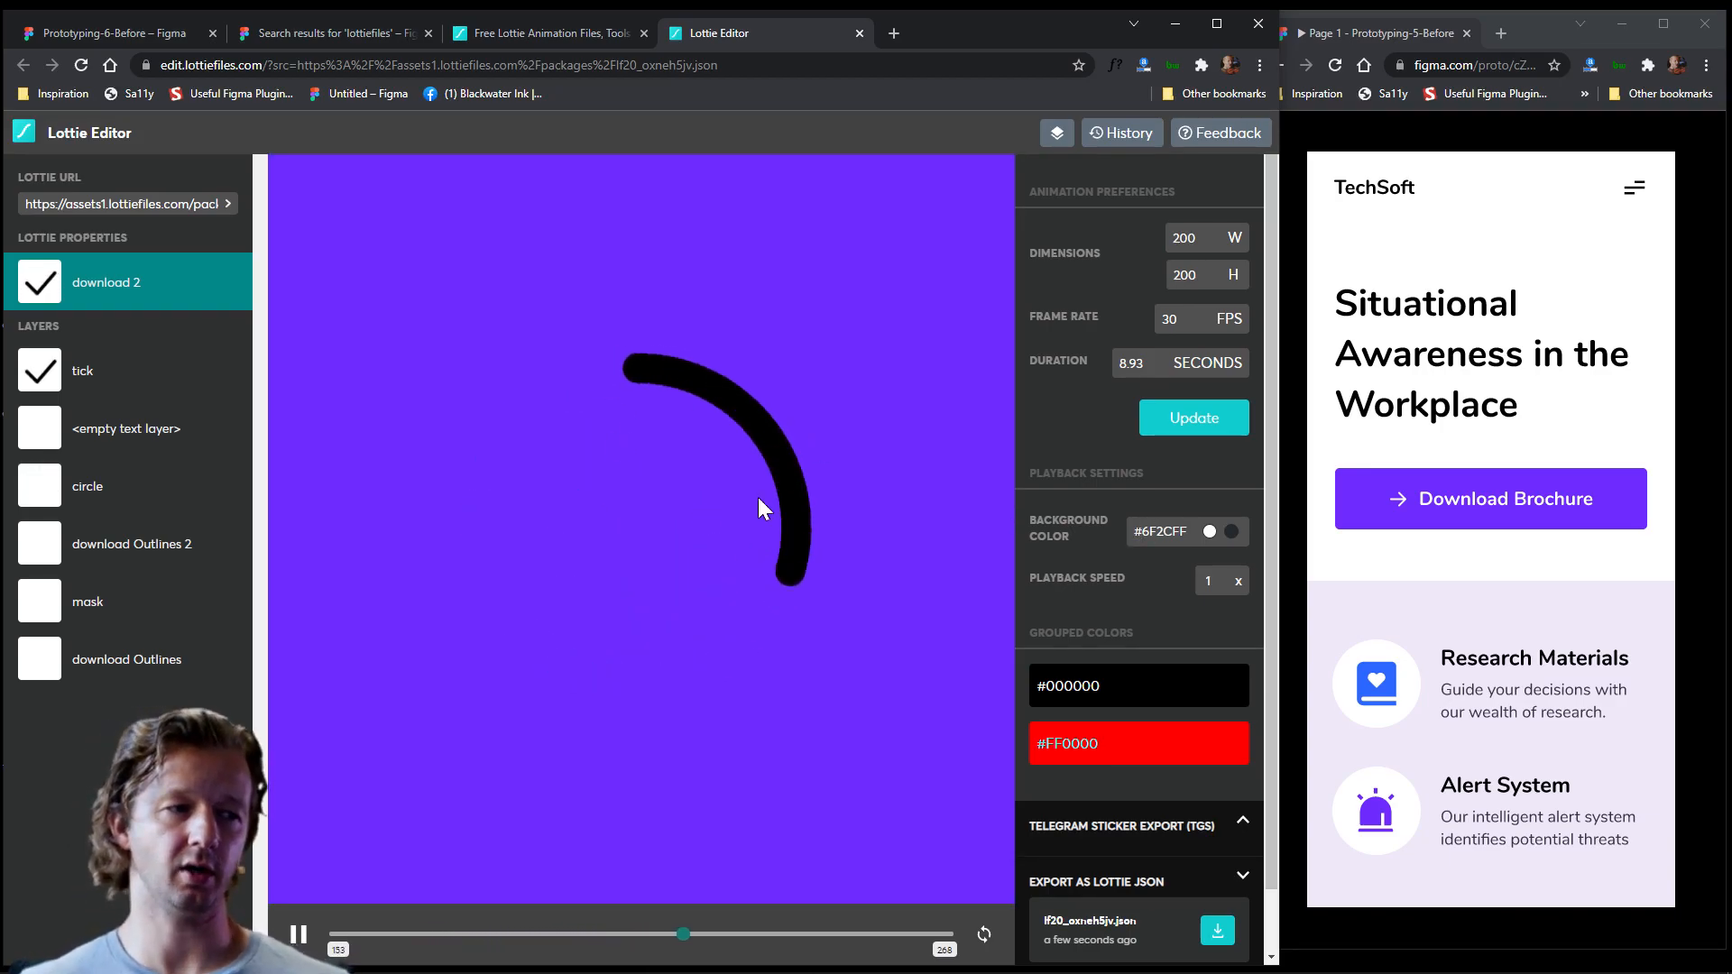
- Change the animation's black grouped color to #FFFFFF and apply the update
left_click(1121, 692)
left_click_drag(1079, 754, 1015, 705)
scroll(1128, 812, "down", 1)
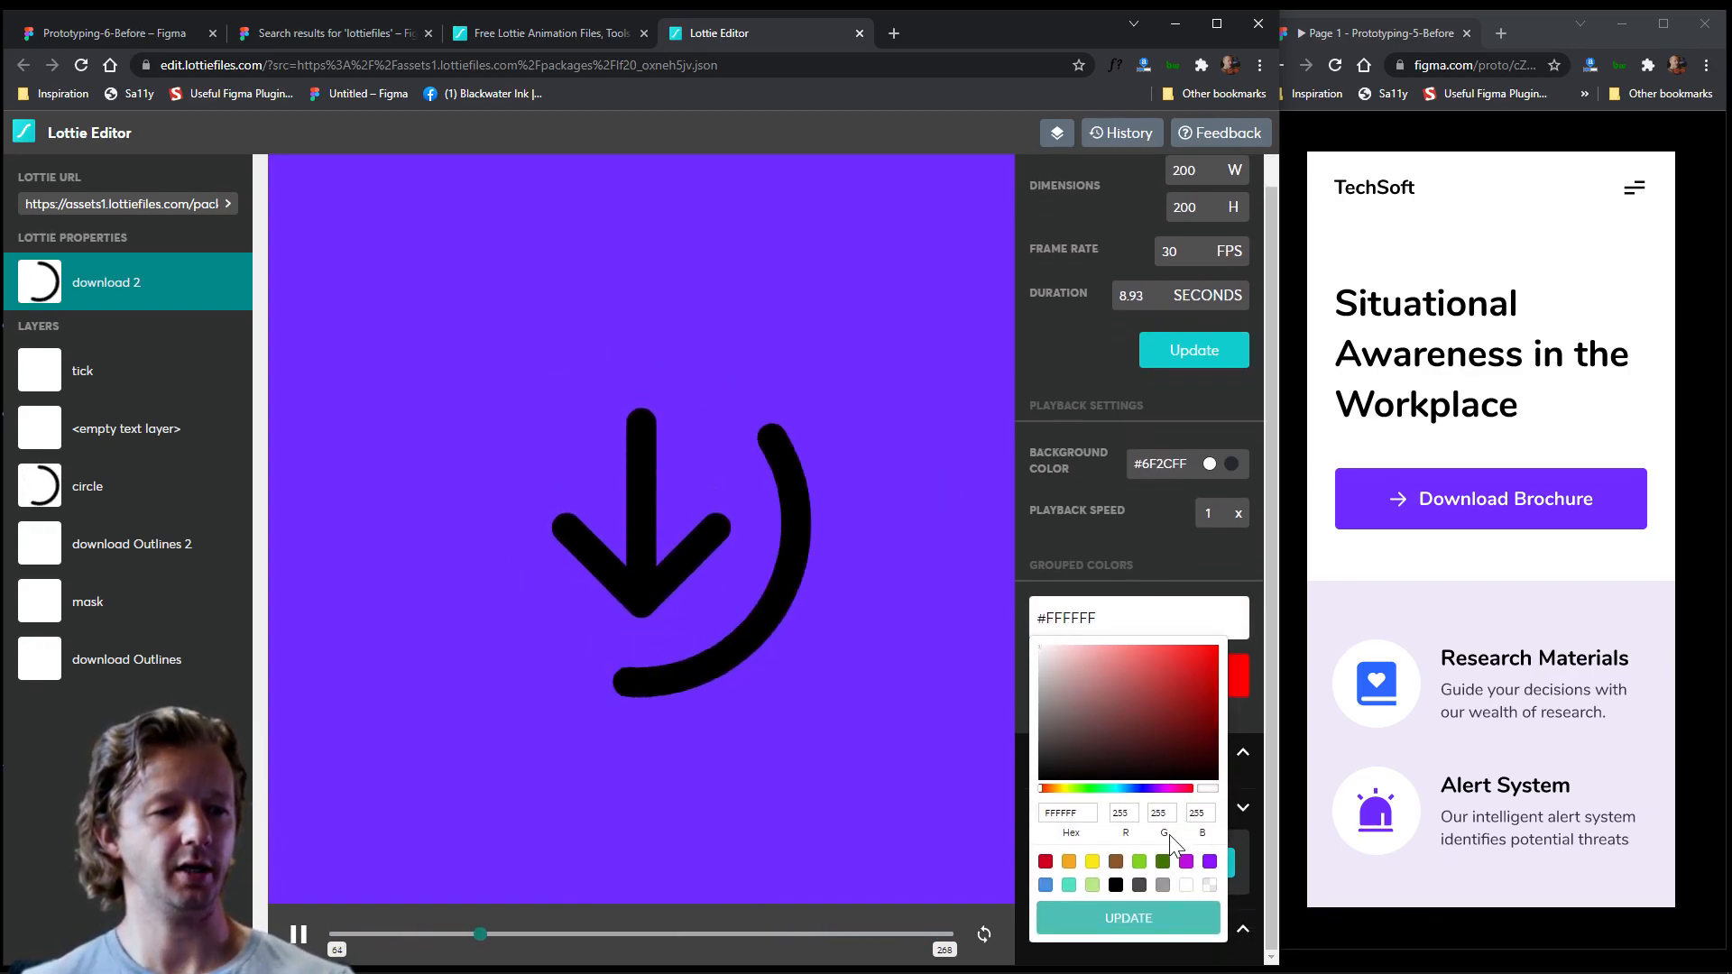
left_click(1135, 918)
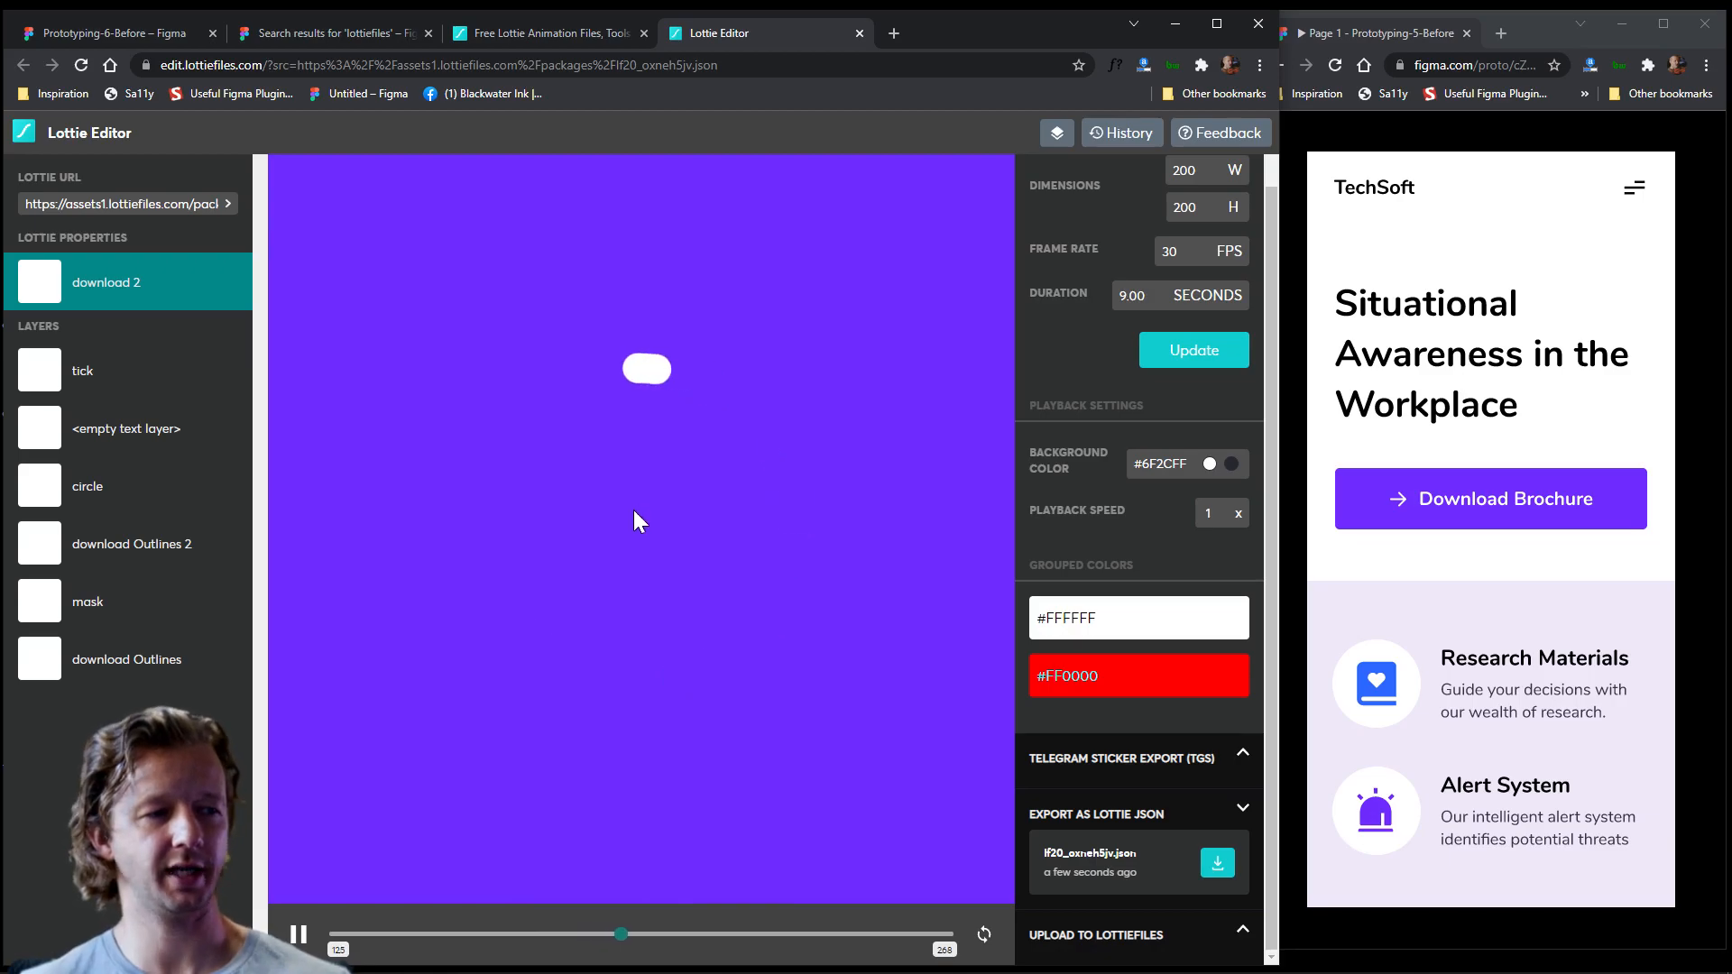
- Export the recolored animation as Lottie JSON and show the downloaded file in its folder
left_click(1217, 866)
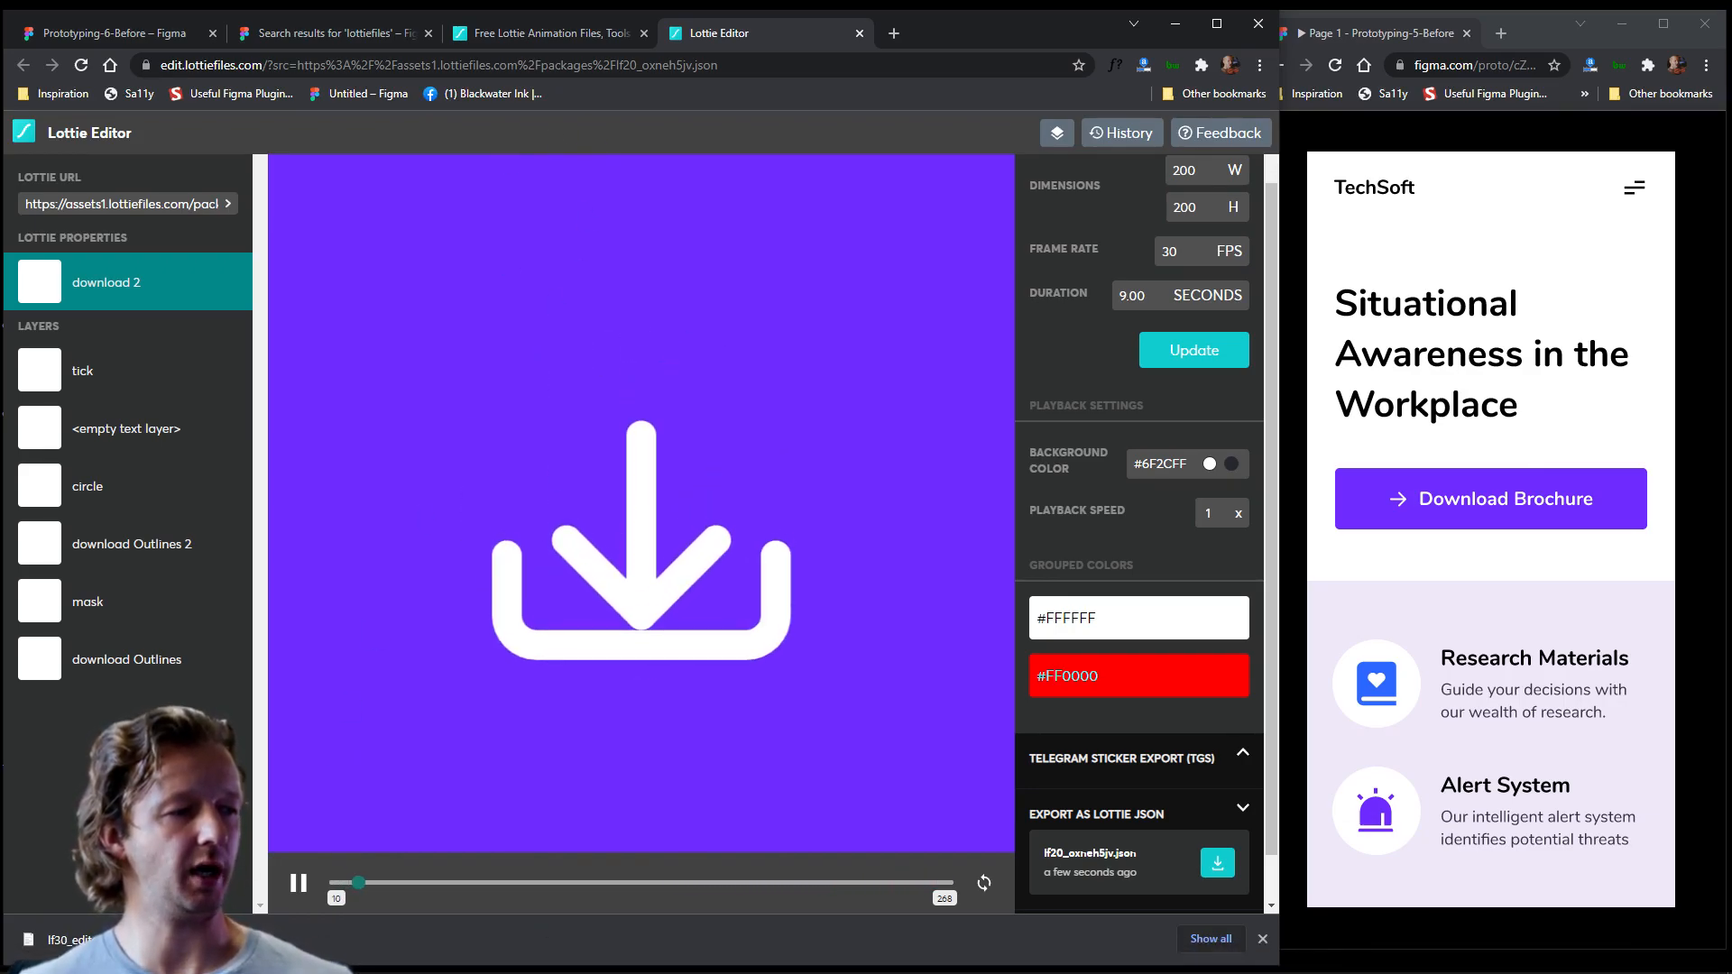
left_click(193, 939)
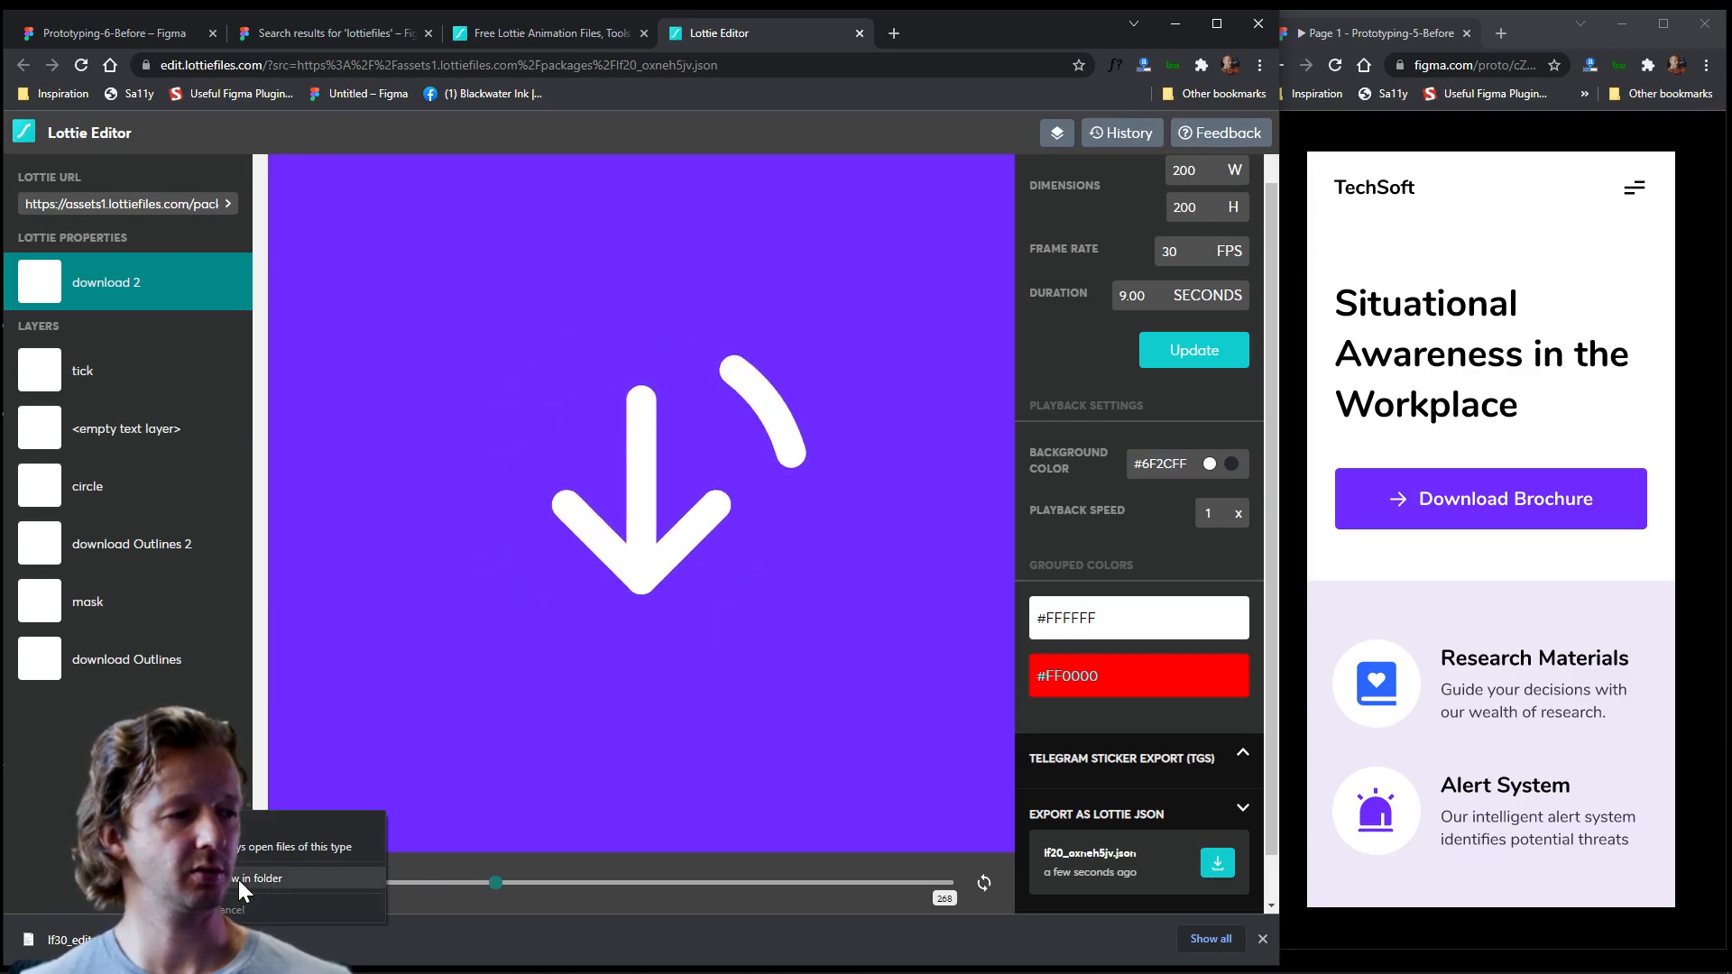
left_click(238, 879)
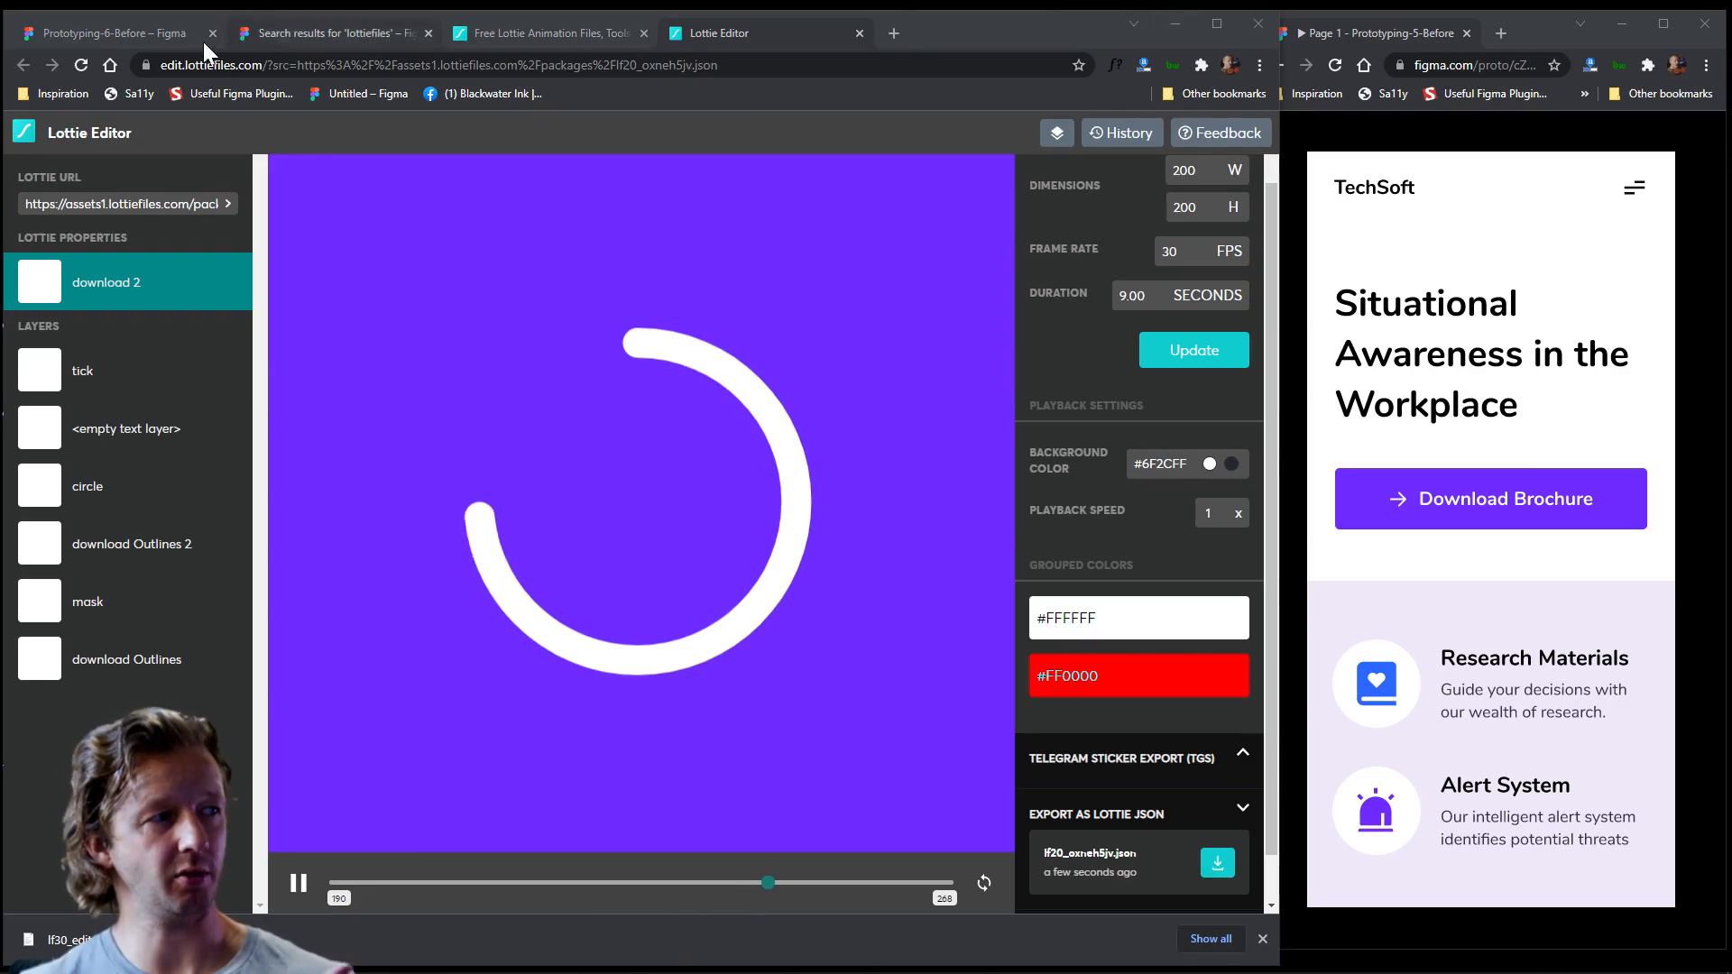
- Return to the Prototyping-6-Before design file and load the exported JSON into the LottieFiles plugin for conversion
left_click(166, 34)
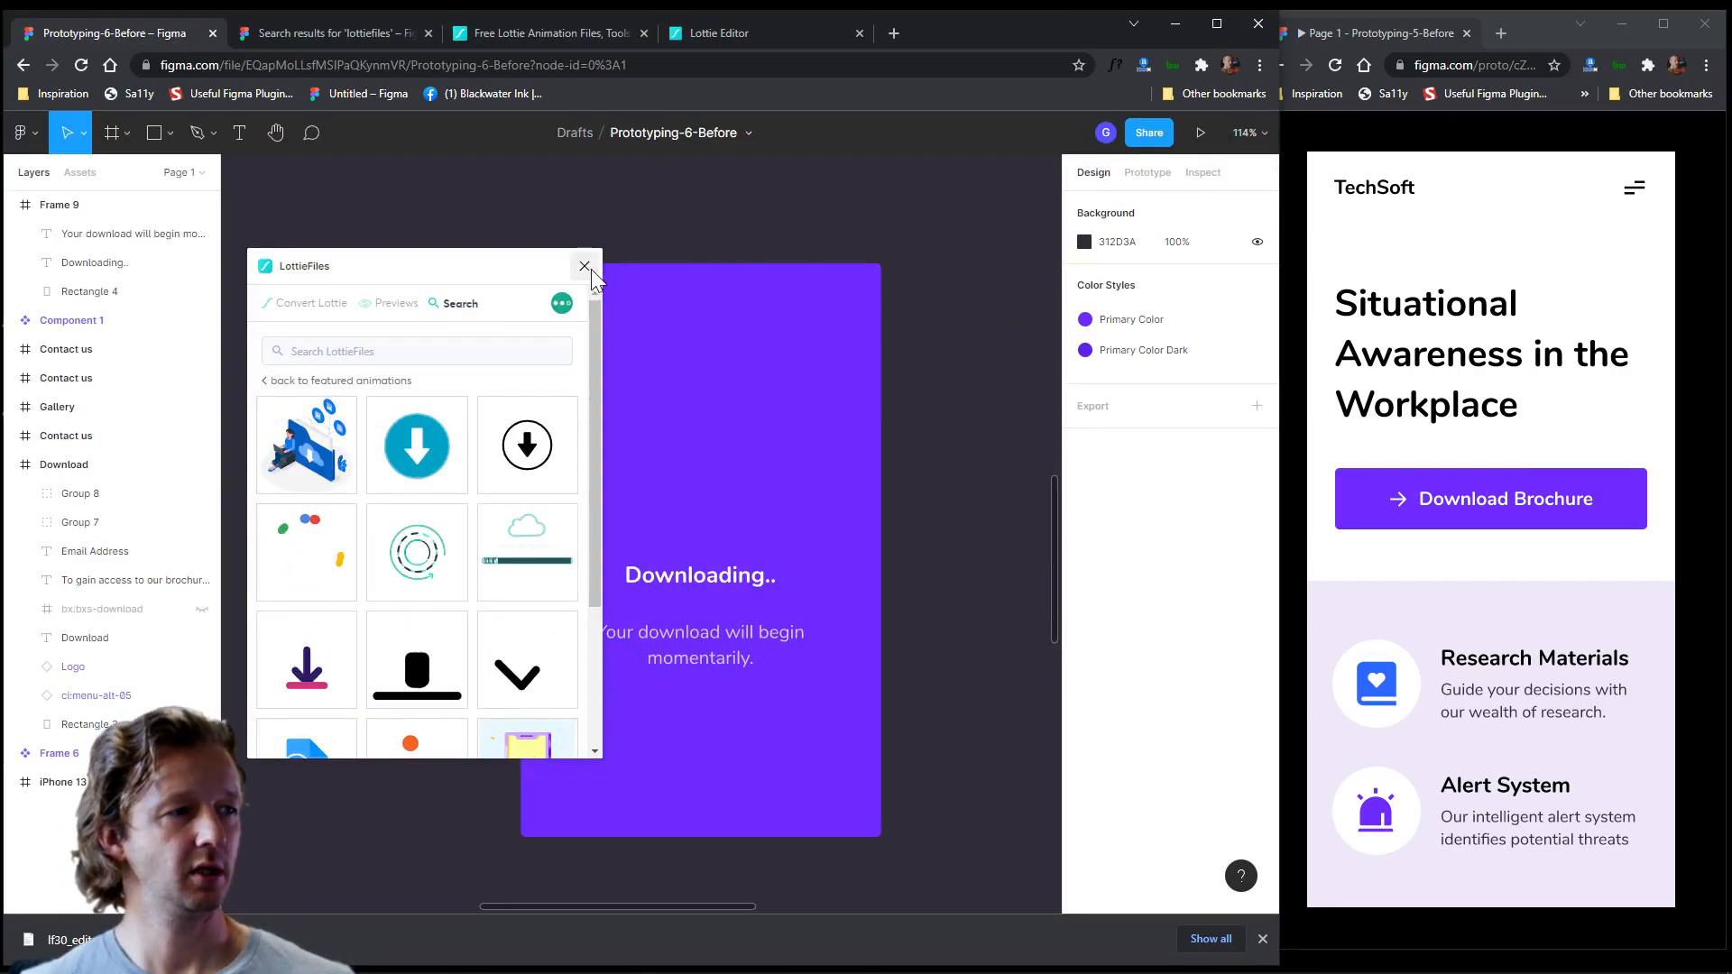
left_click(298, 306)
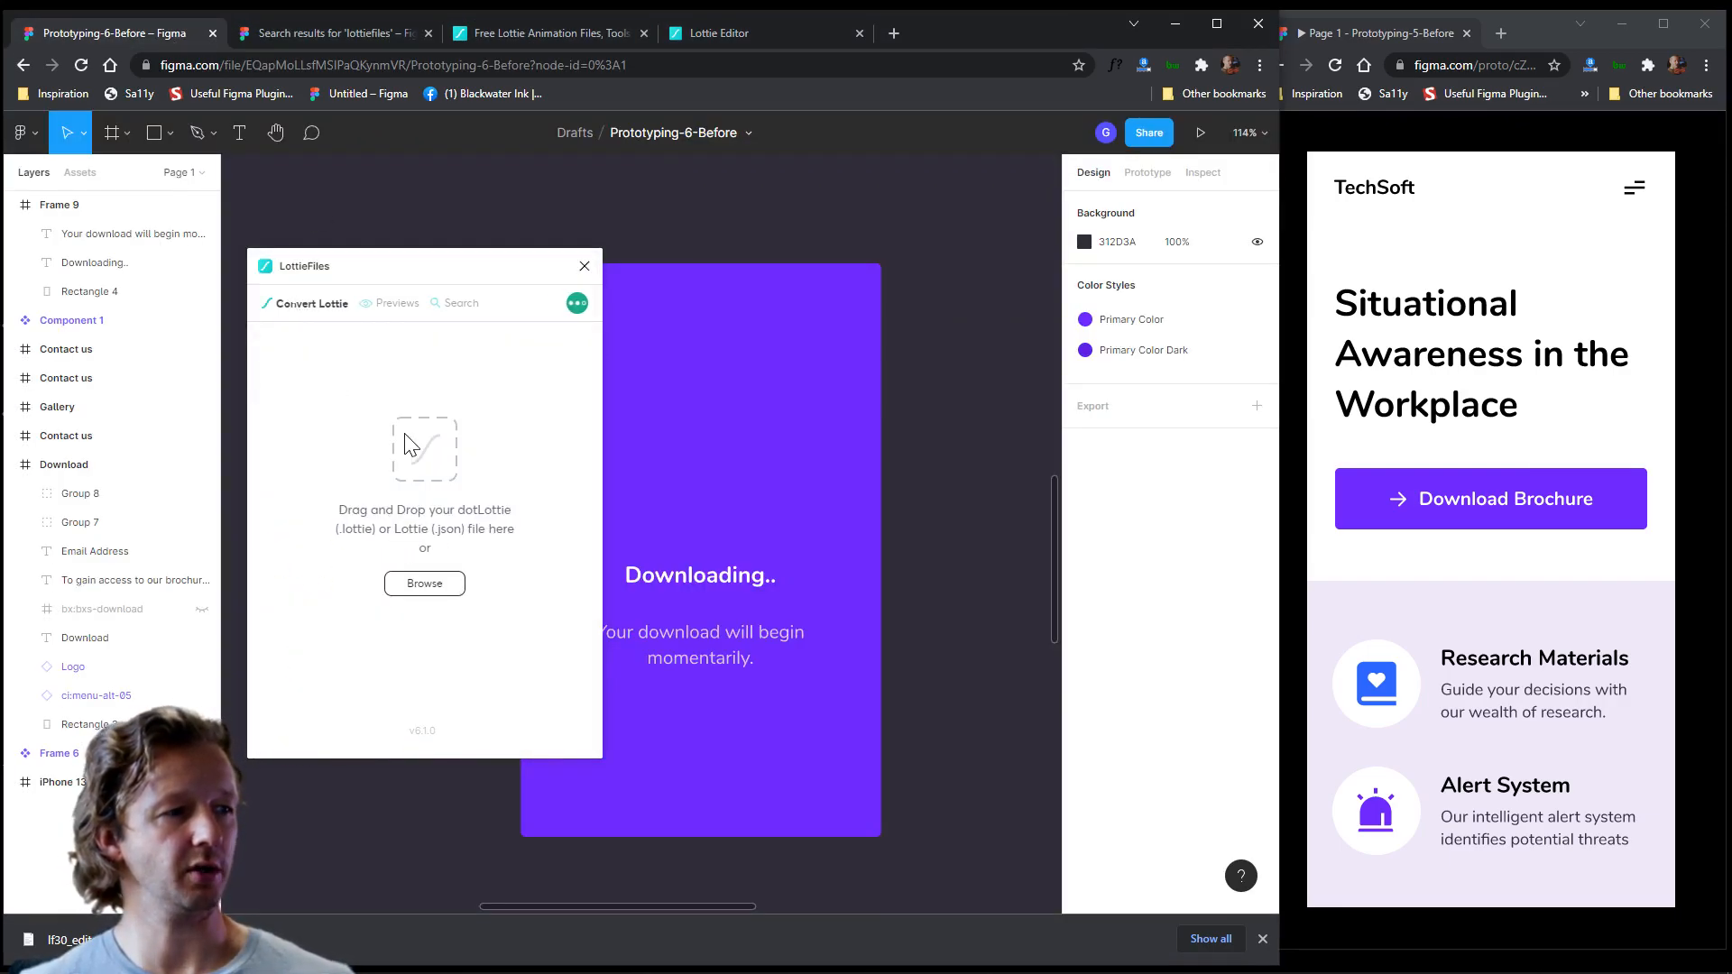
left_click_drag(1281, 965, 403, 471)
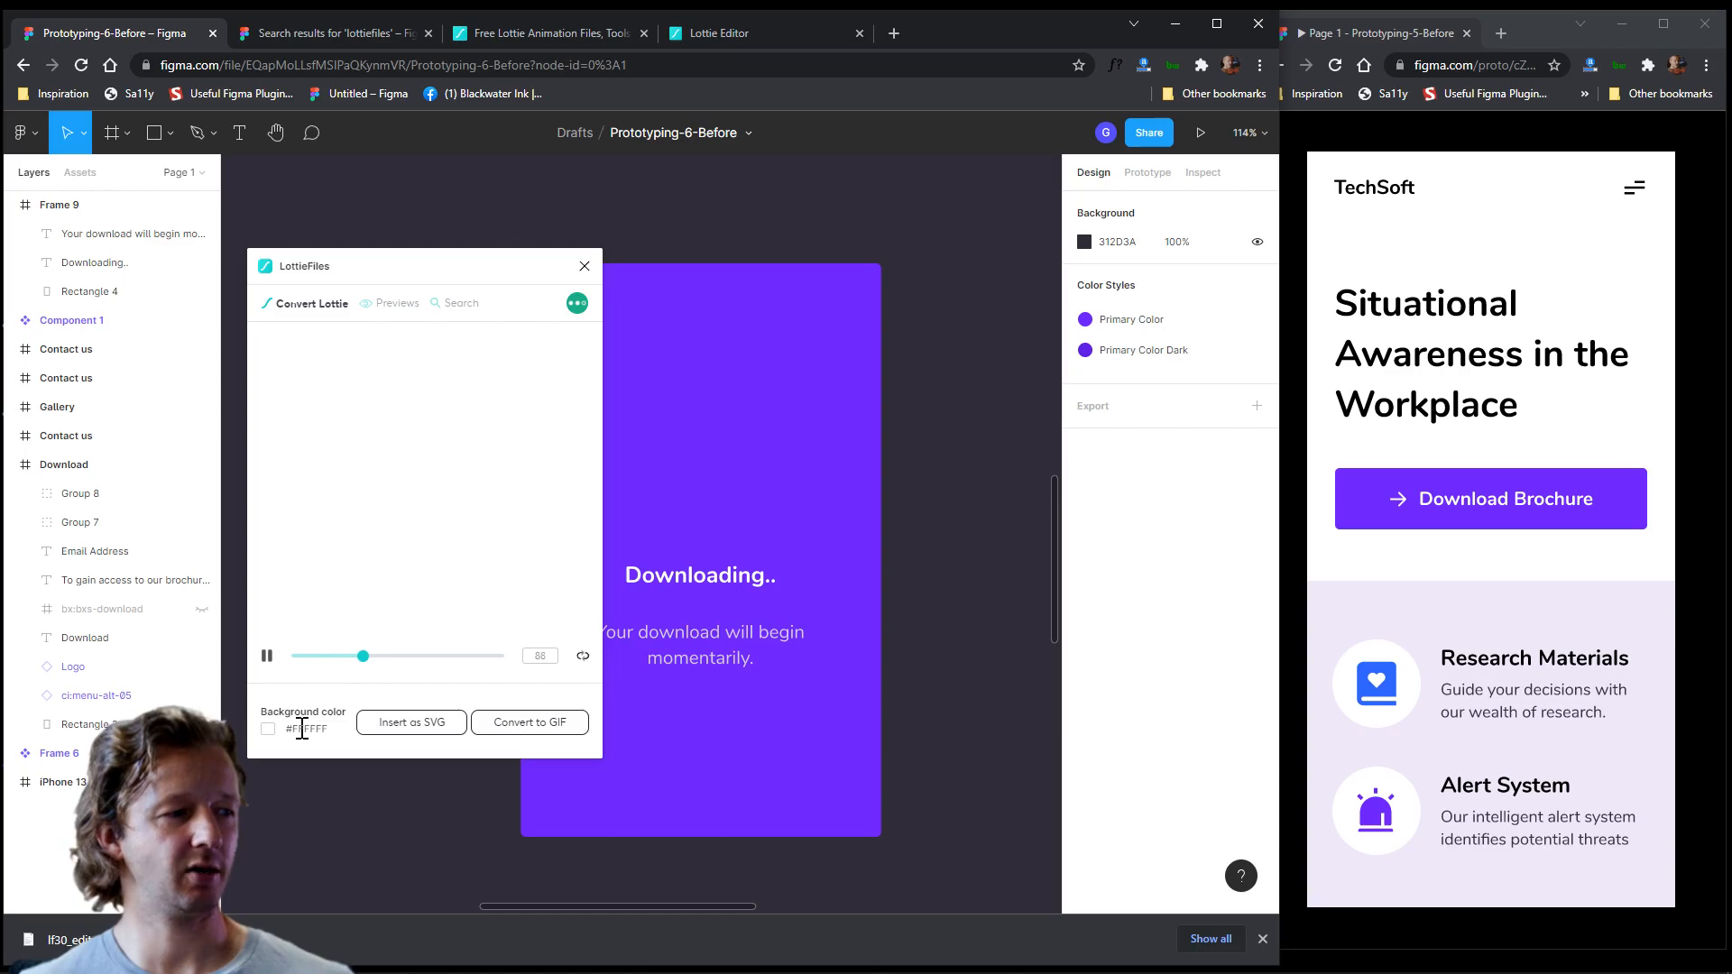
- Set the animation's background color to 6F2CFF in the plugin and add it to the design as a GIF
left_click(334, 733)
left_click(334, 732)
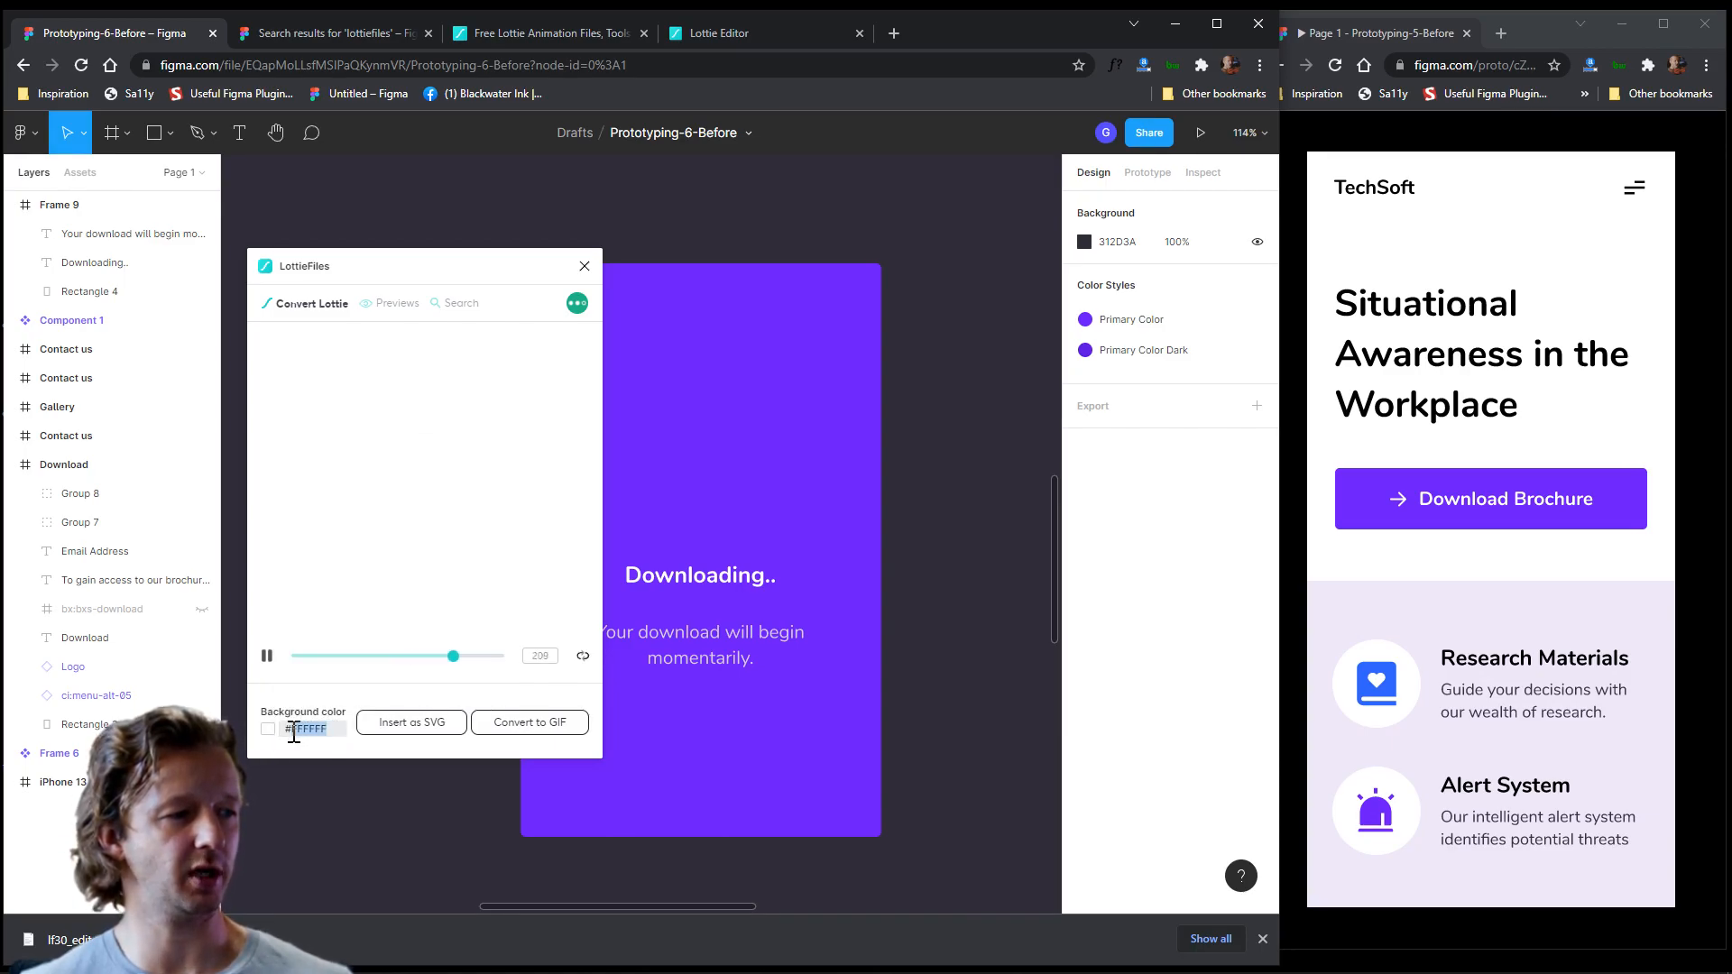
left_click(294, 732)
key("ctrl+v")
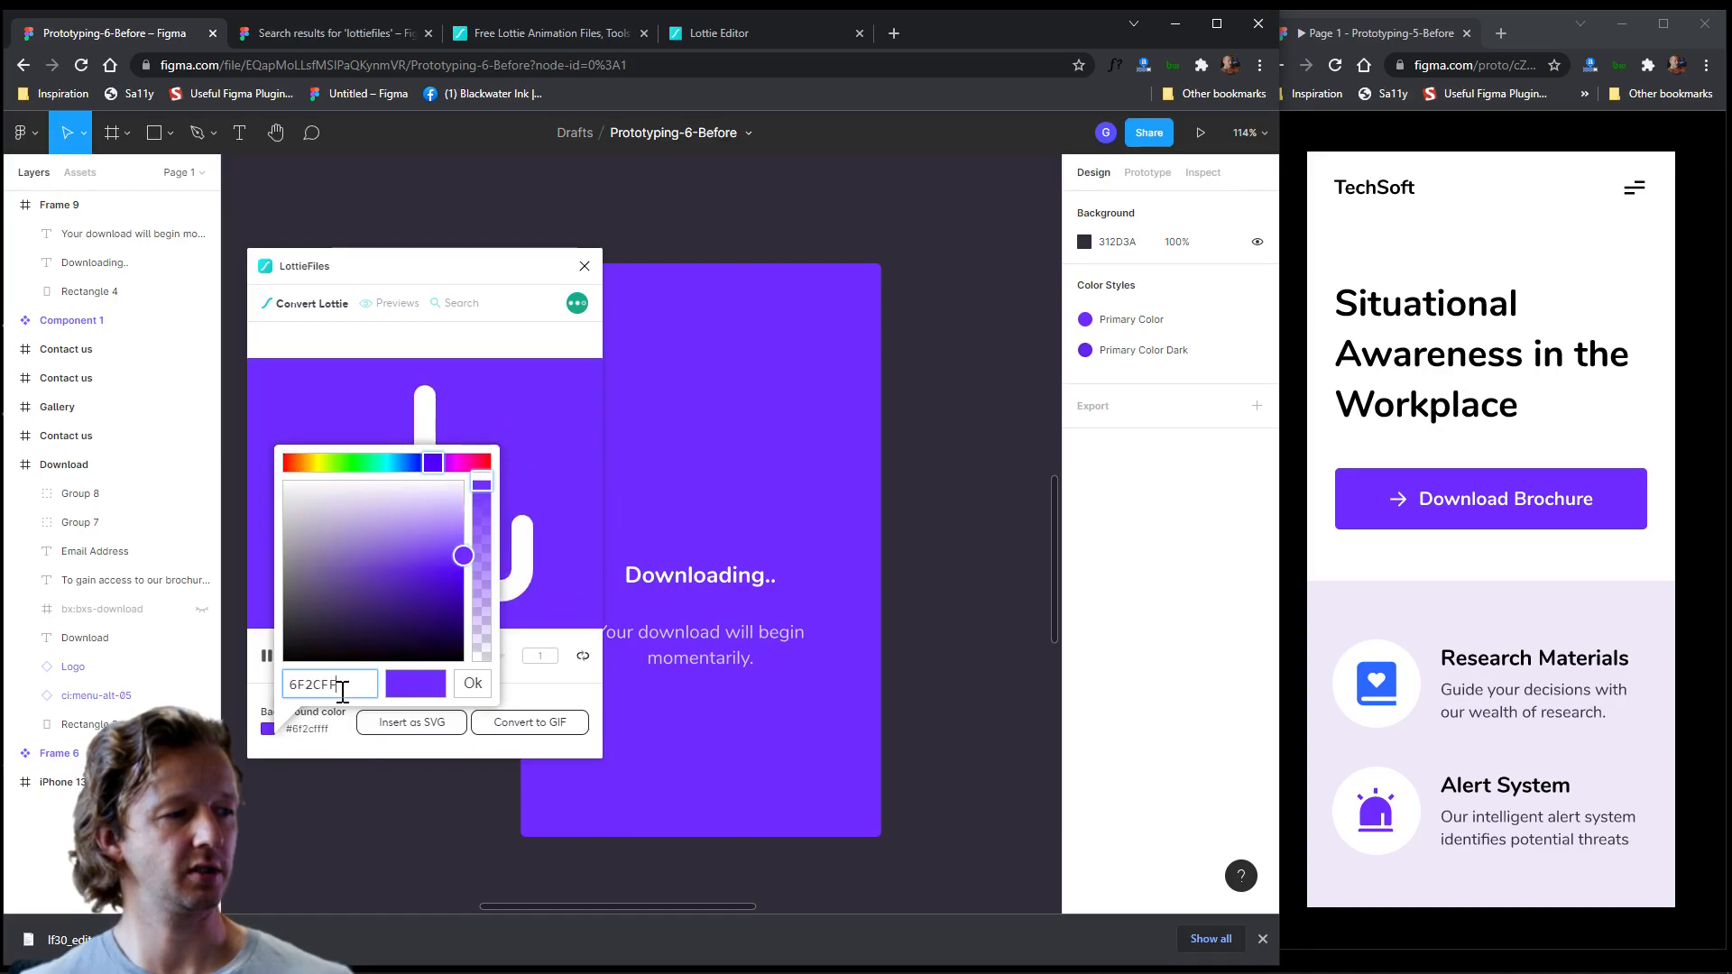
key("Return")
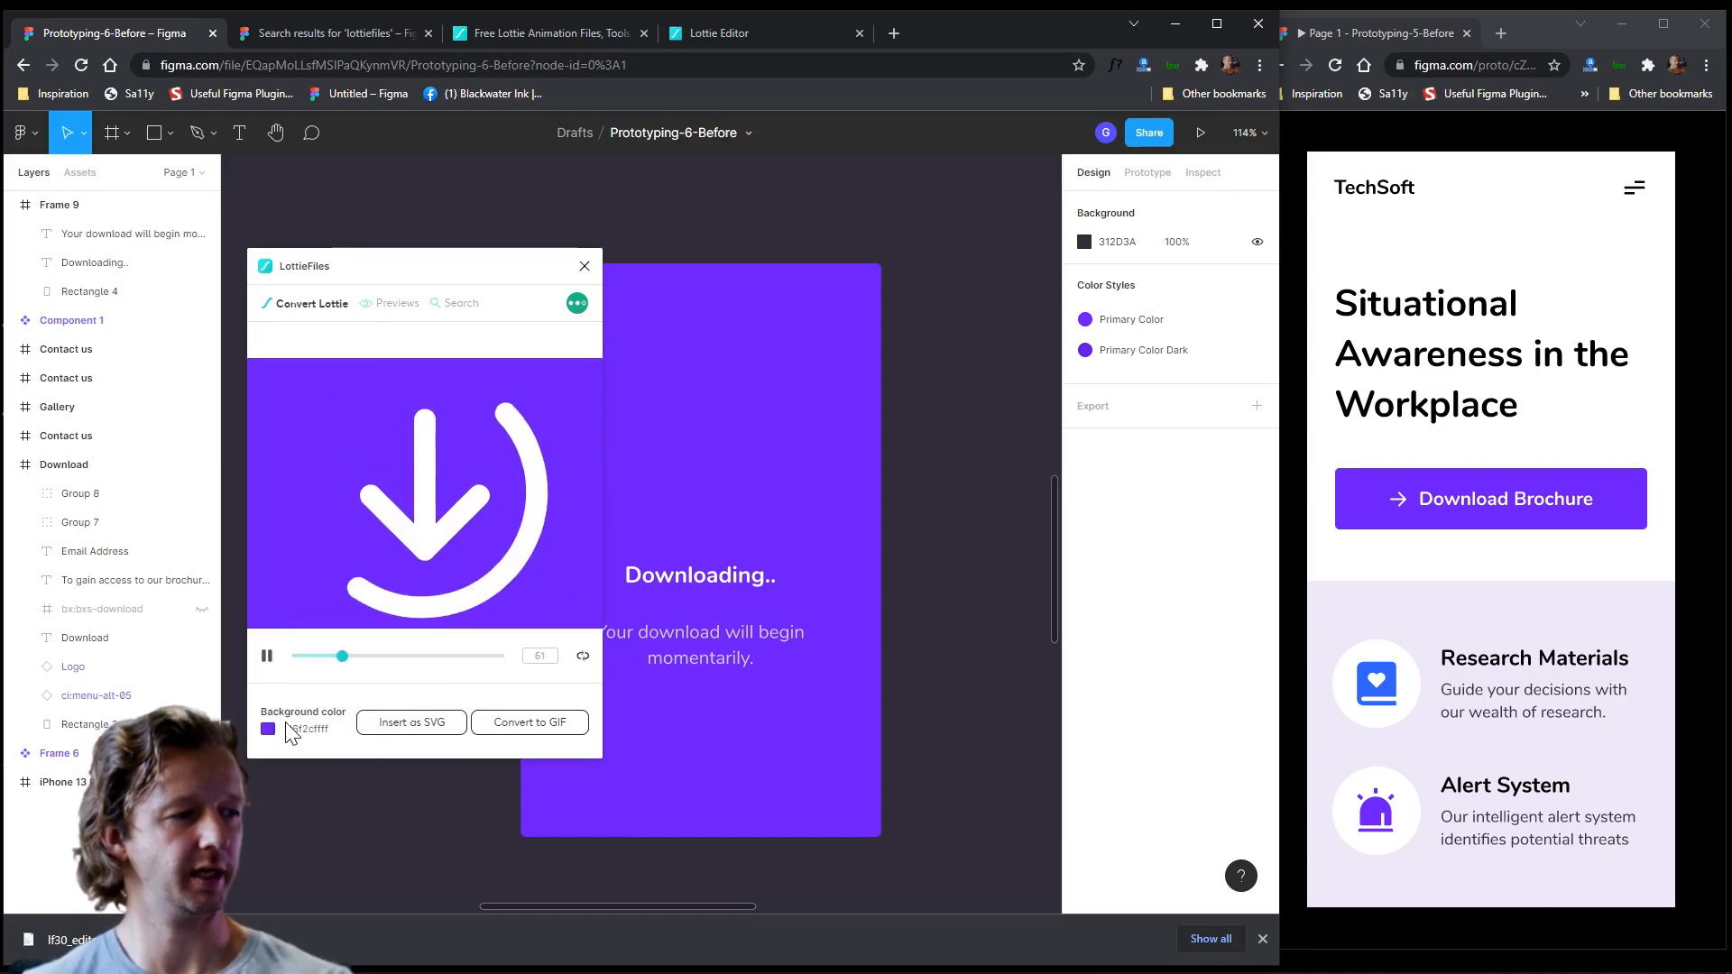
left_click(532, 722)
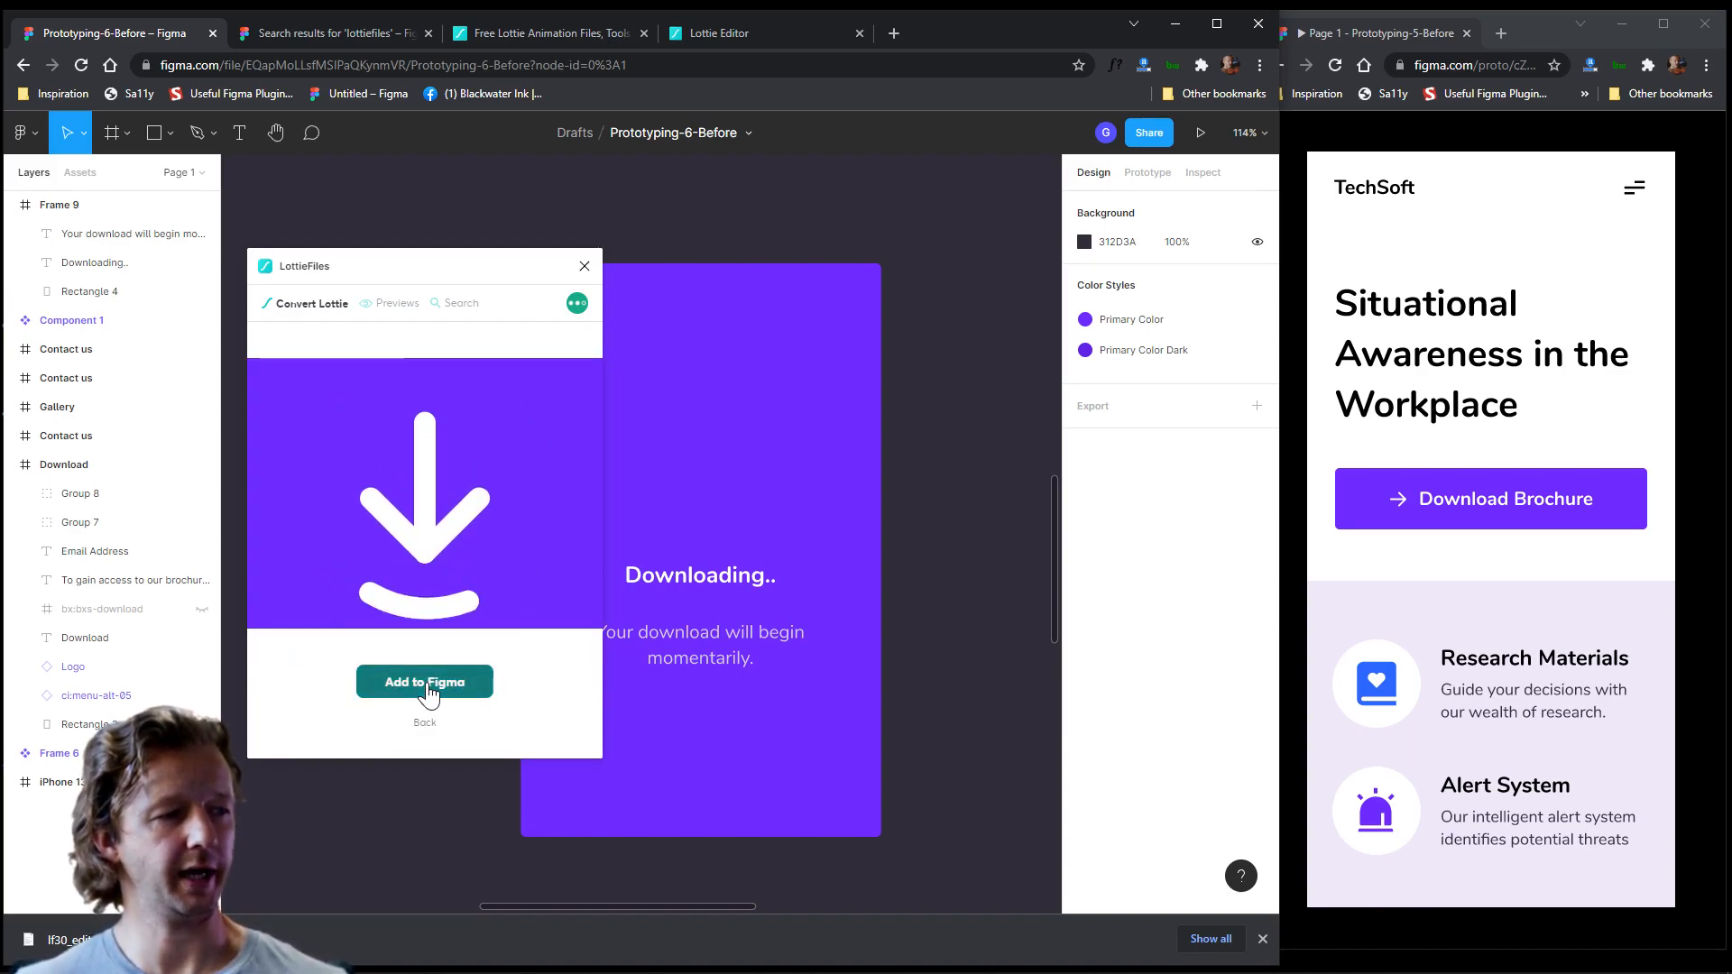
left_click(427, 687)
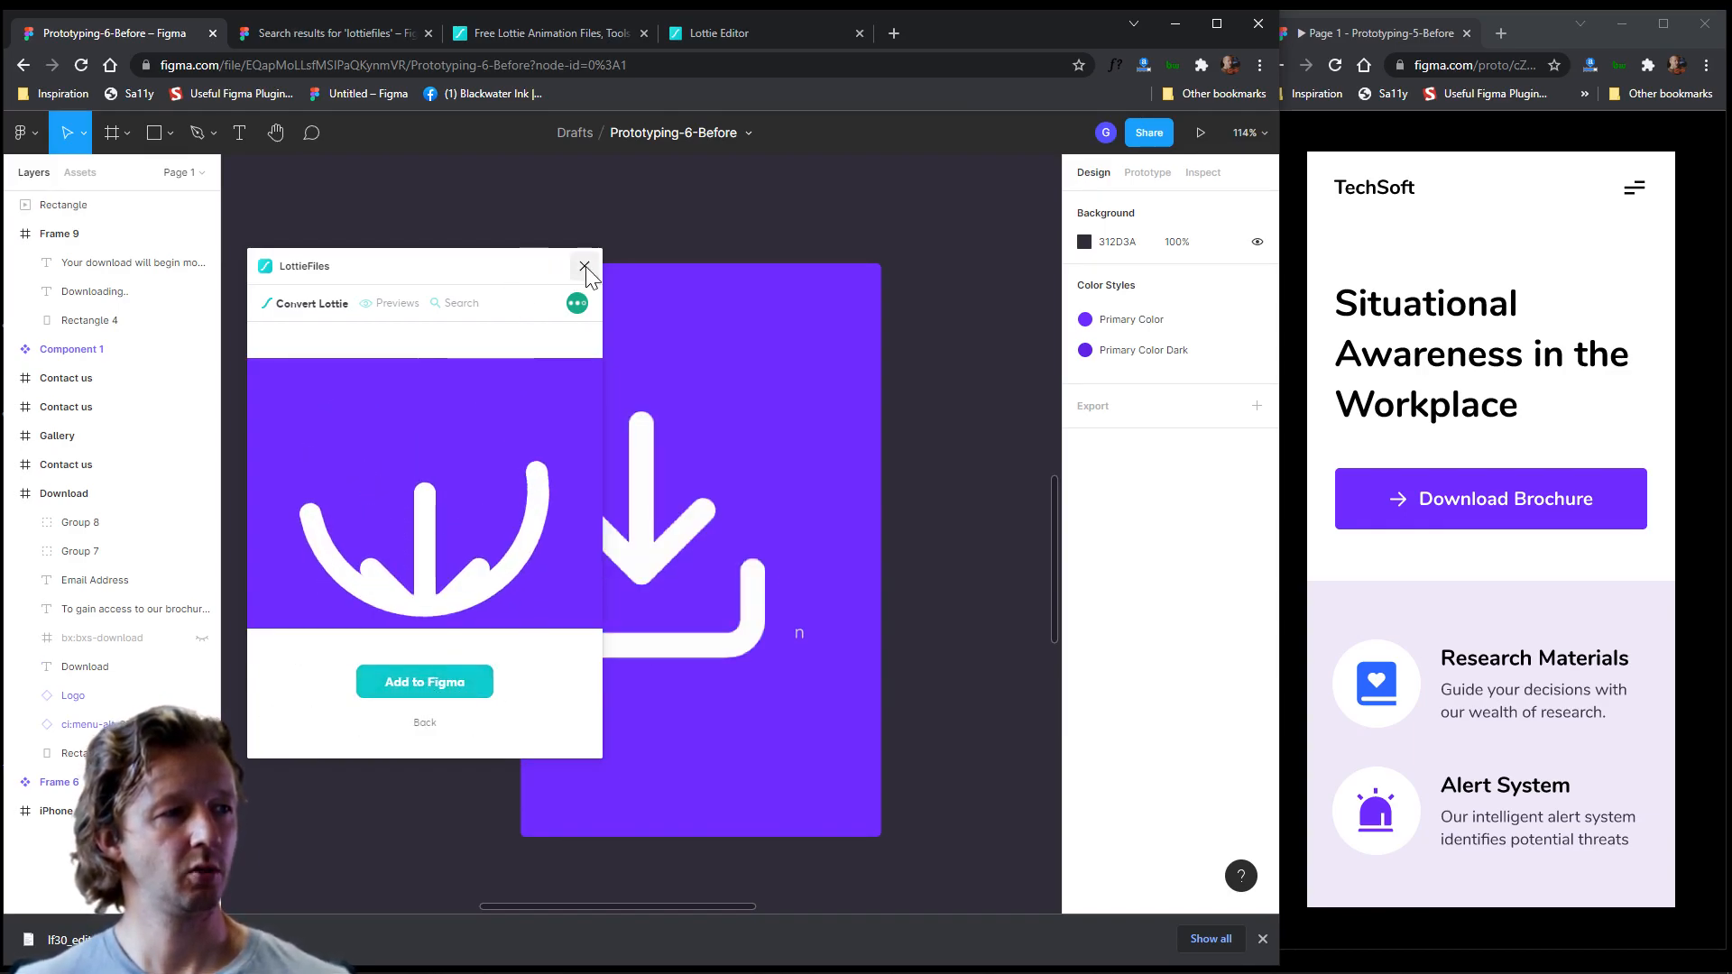
- Shrink the download GIF and center it above the "Downloading.." heading in the purple frame
left_click_drag(663, 514, 733, 443)
left_click_drag(731, 365, 700, 356)
left_click_drag(859, 306, 709, 469)
left_click(963, 424)
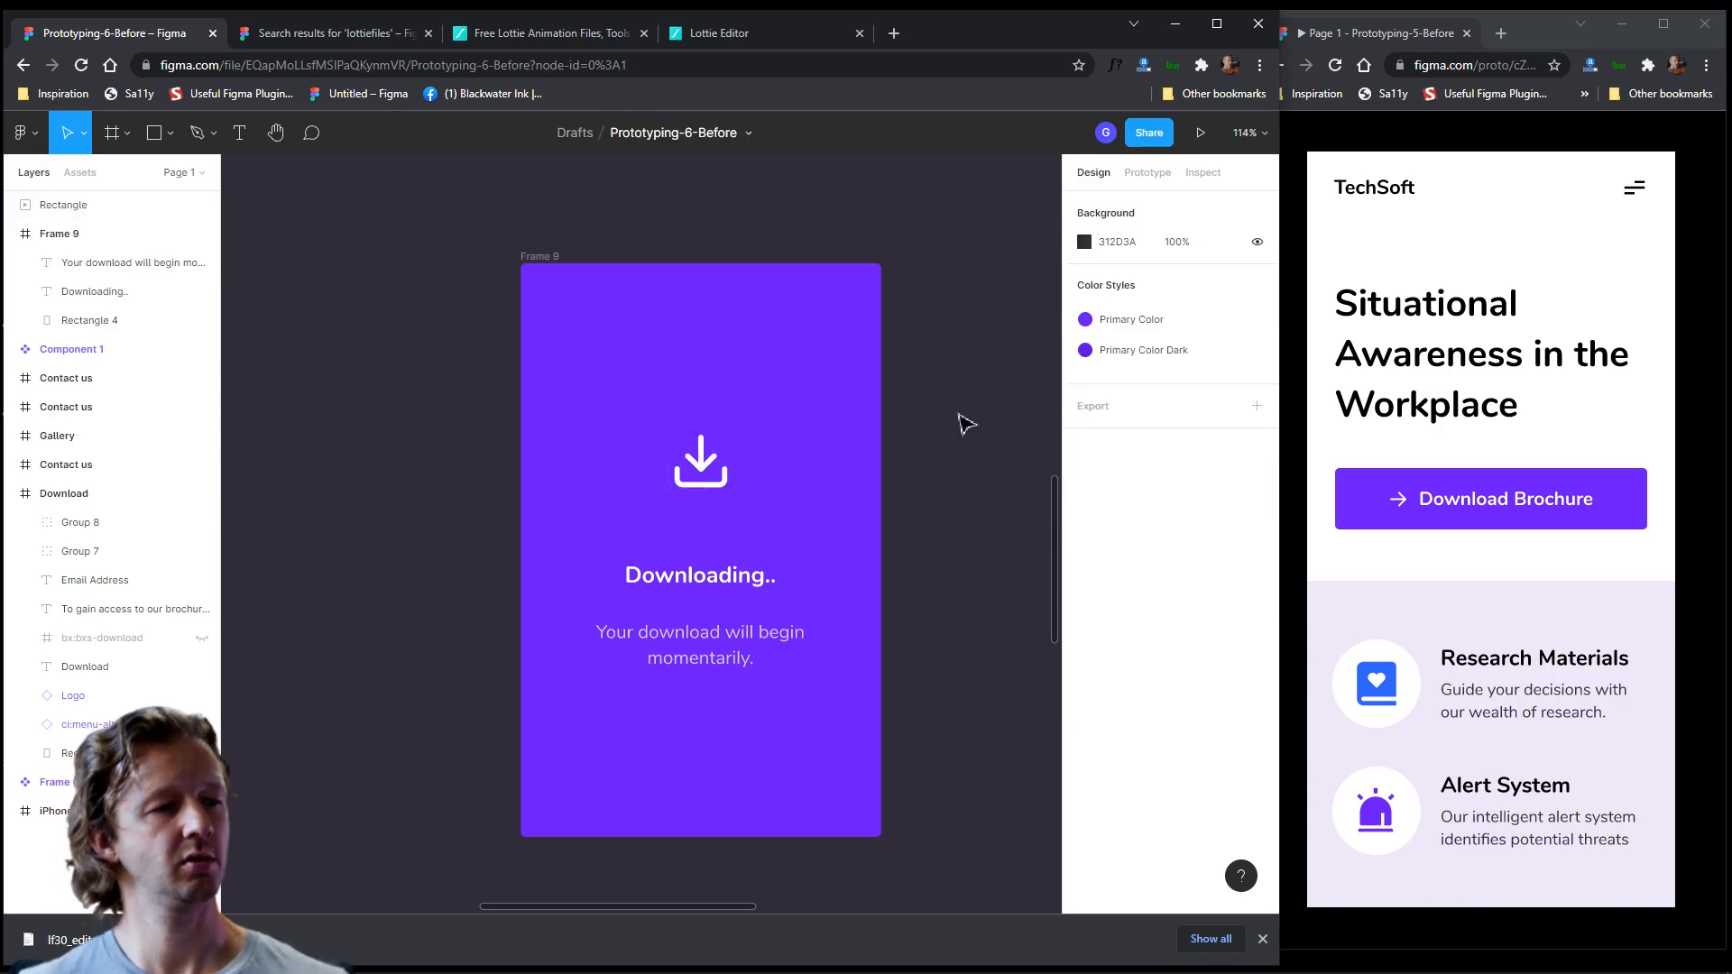
- Link the Download screen's "Send me the PDF" button to the purple downloading frame with an Open overlay interaction
scroll(944, 393, "down", 3)
left_click_drag(986, 360, 777, 876)
left_click(1262, 939)
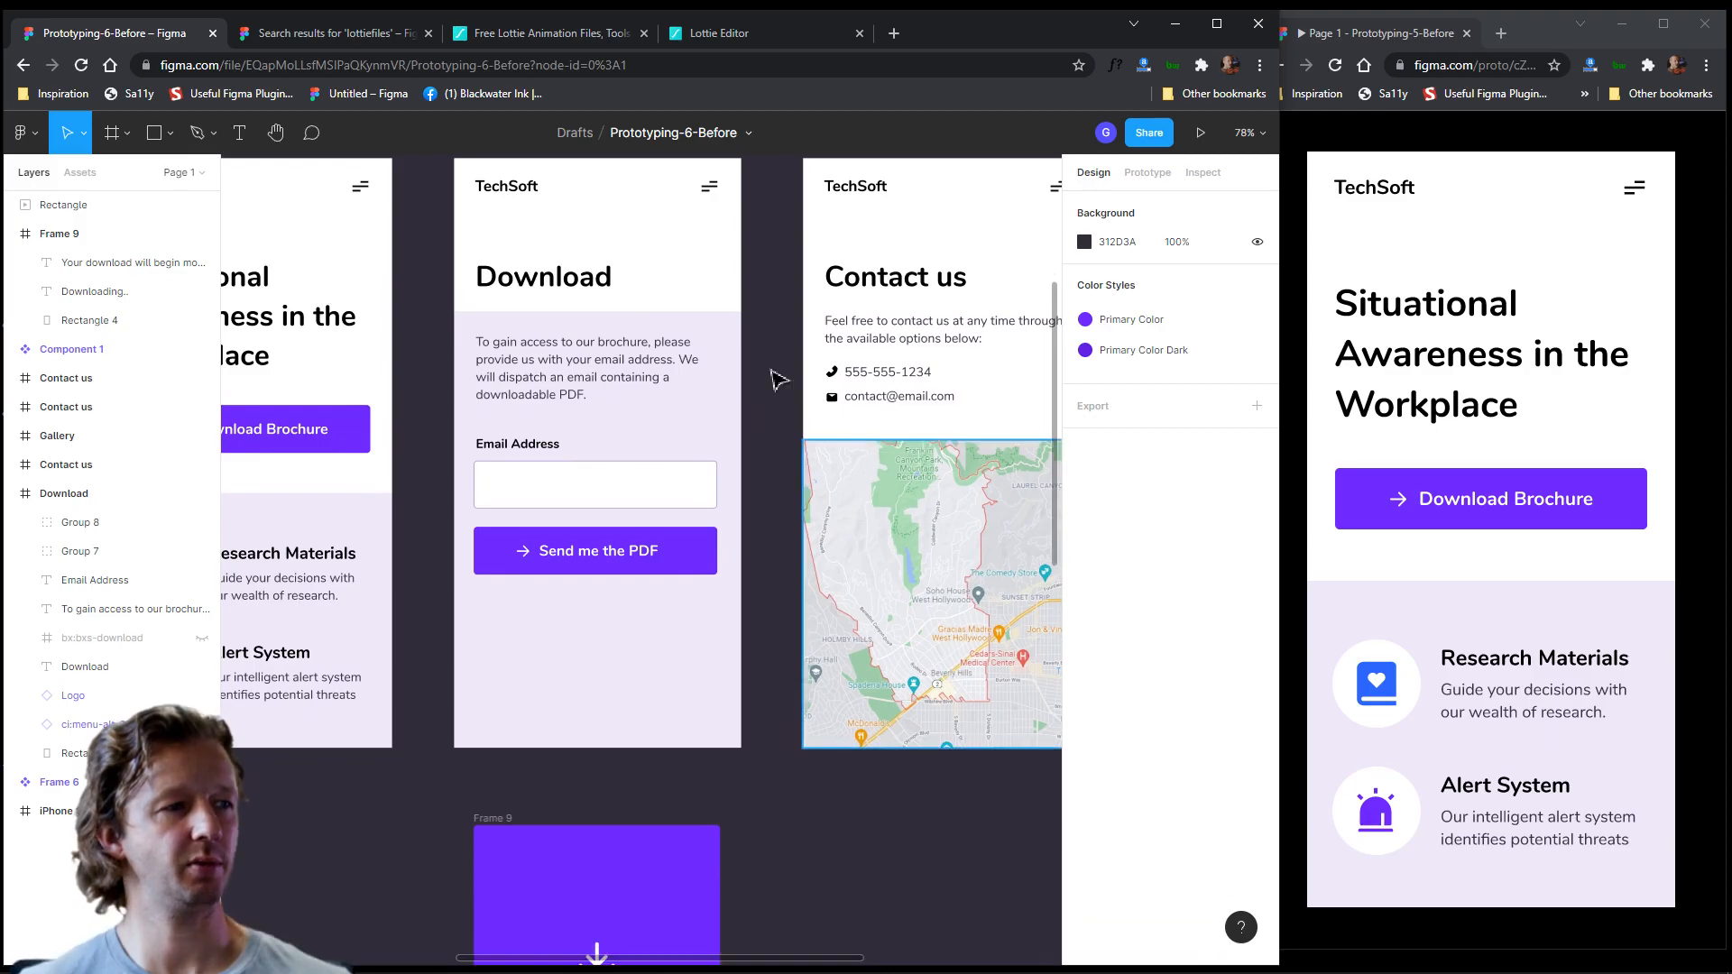
left_click_drag(781, 283, 781, 353)
left_click(1147, 172)
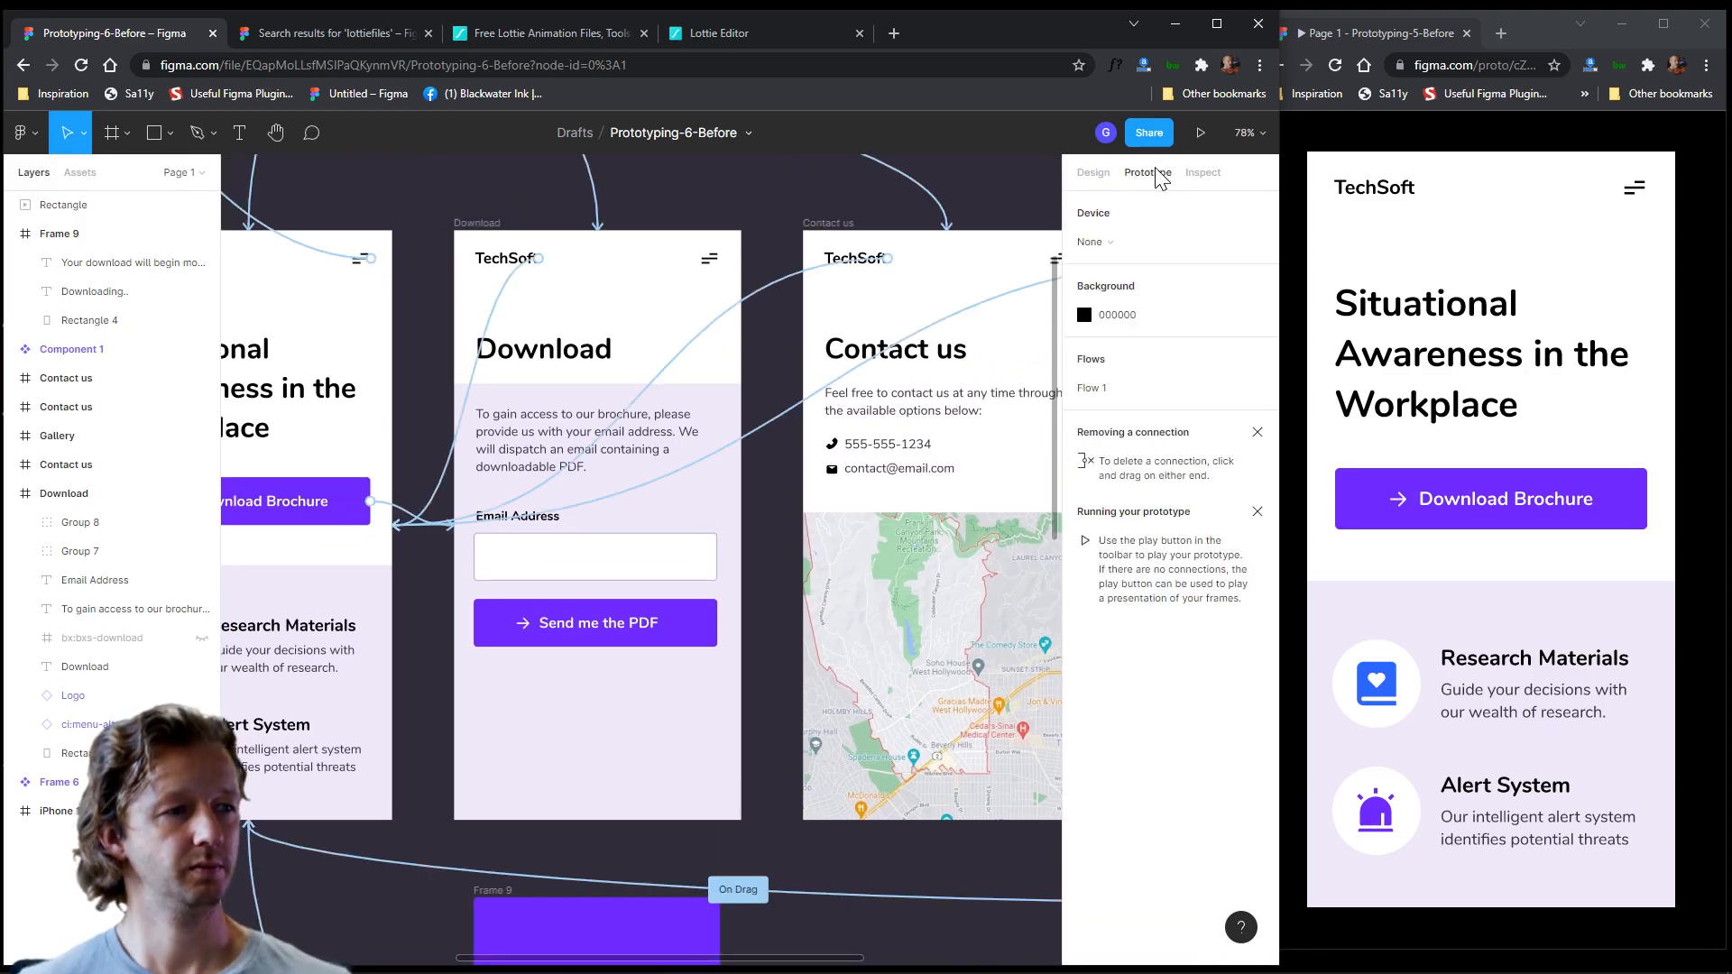
left_click(658, 636)
scroll(765, 727, "down", 5)
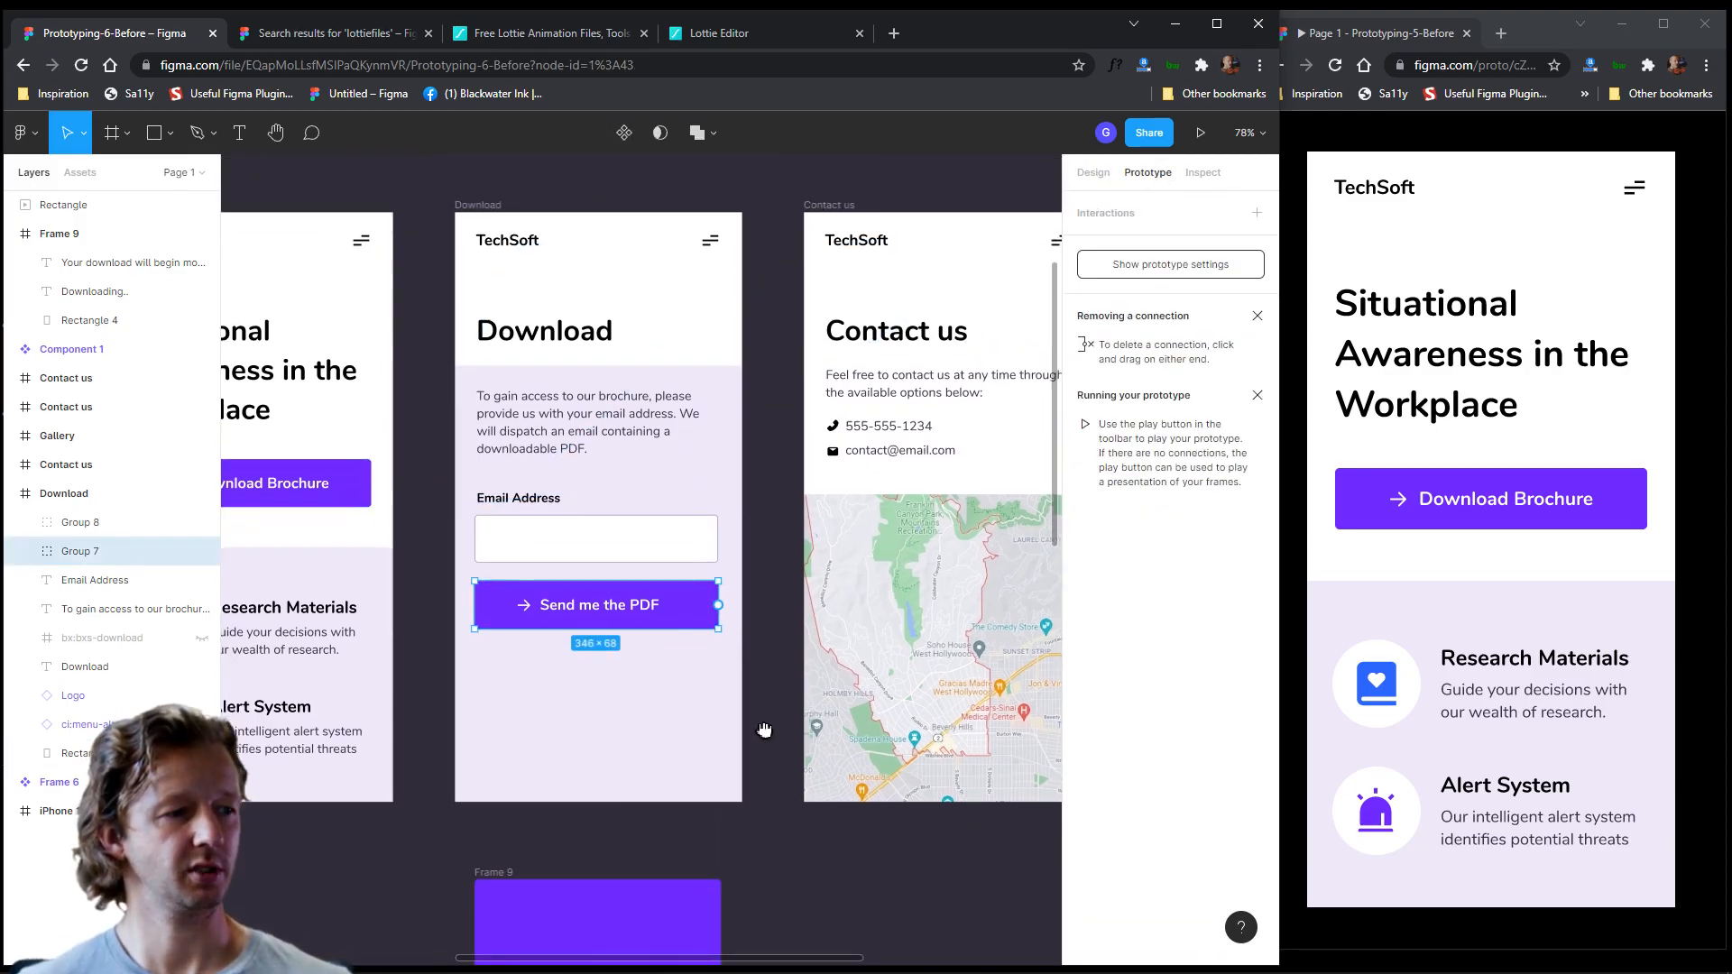
left_click_drag(724, 361, 648, 663)
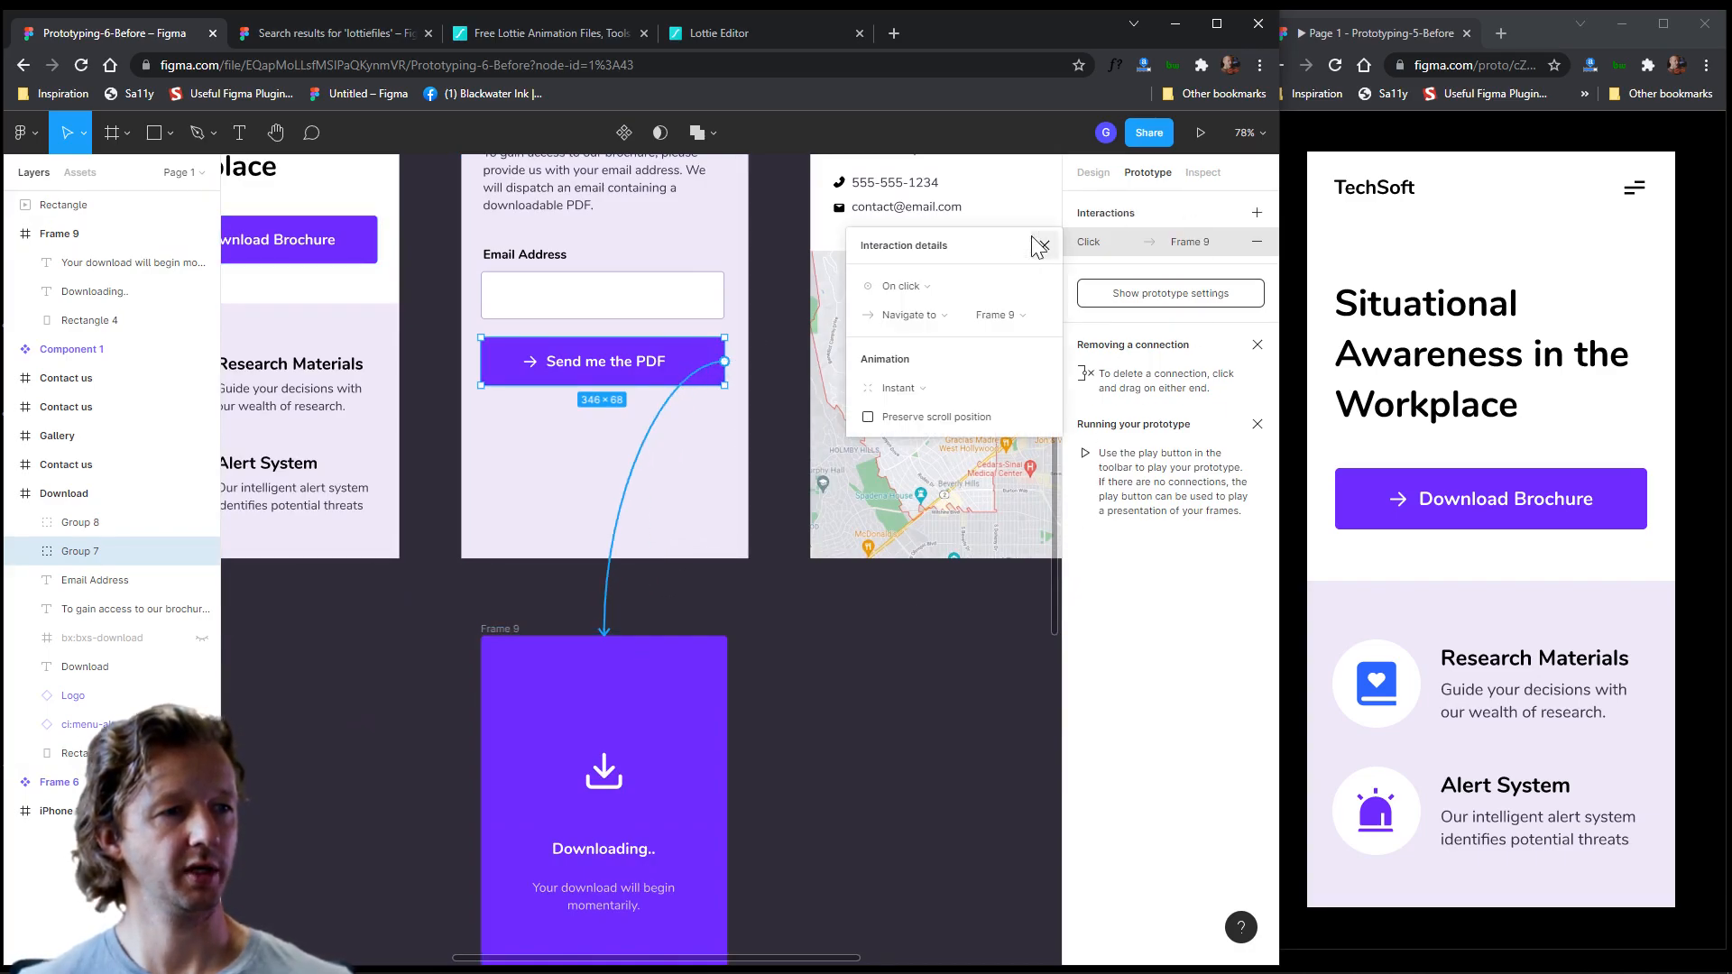
left_click(901, 316)
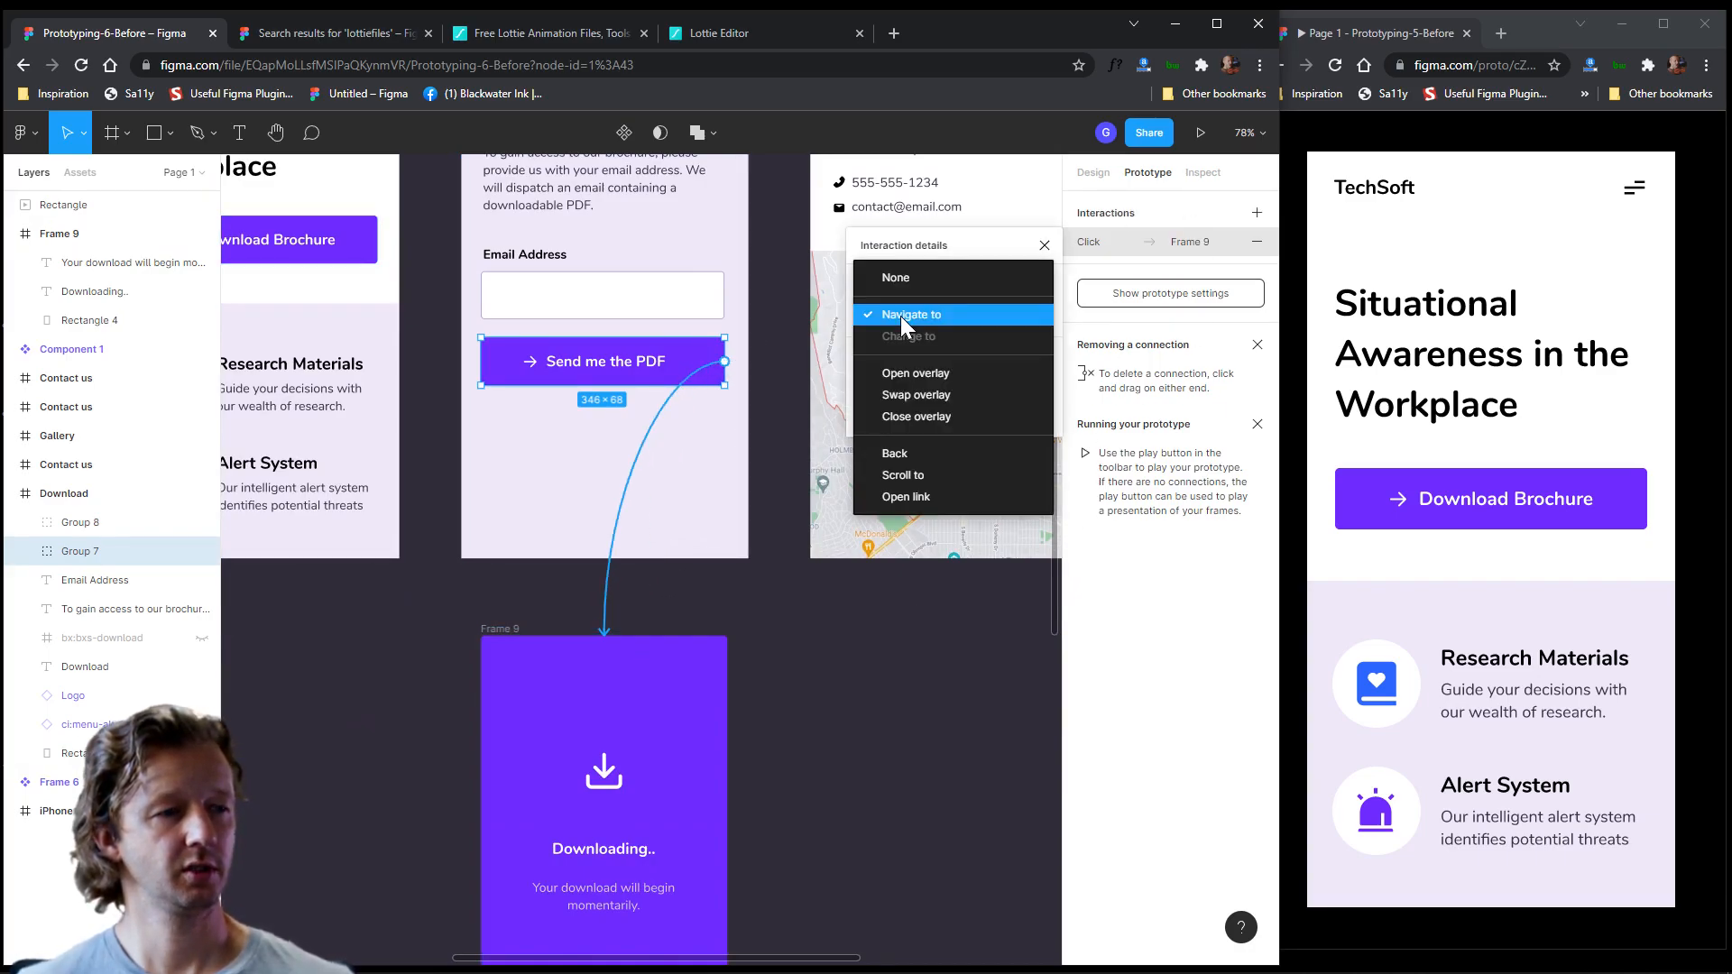
left_click(913, 372)
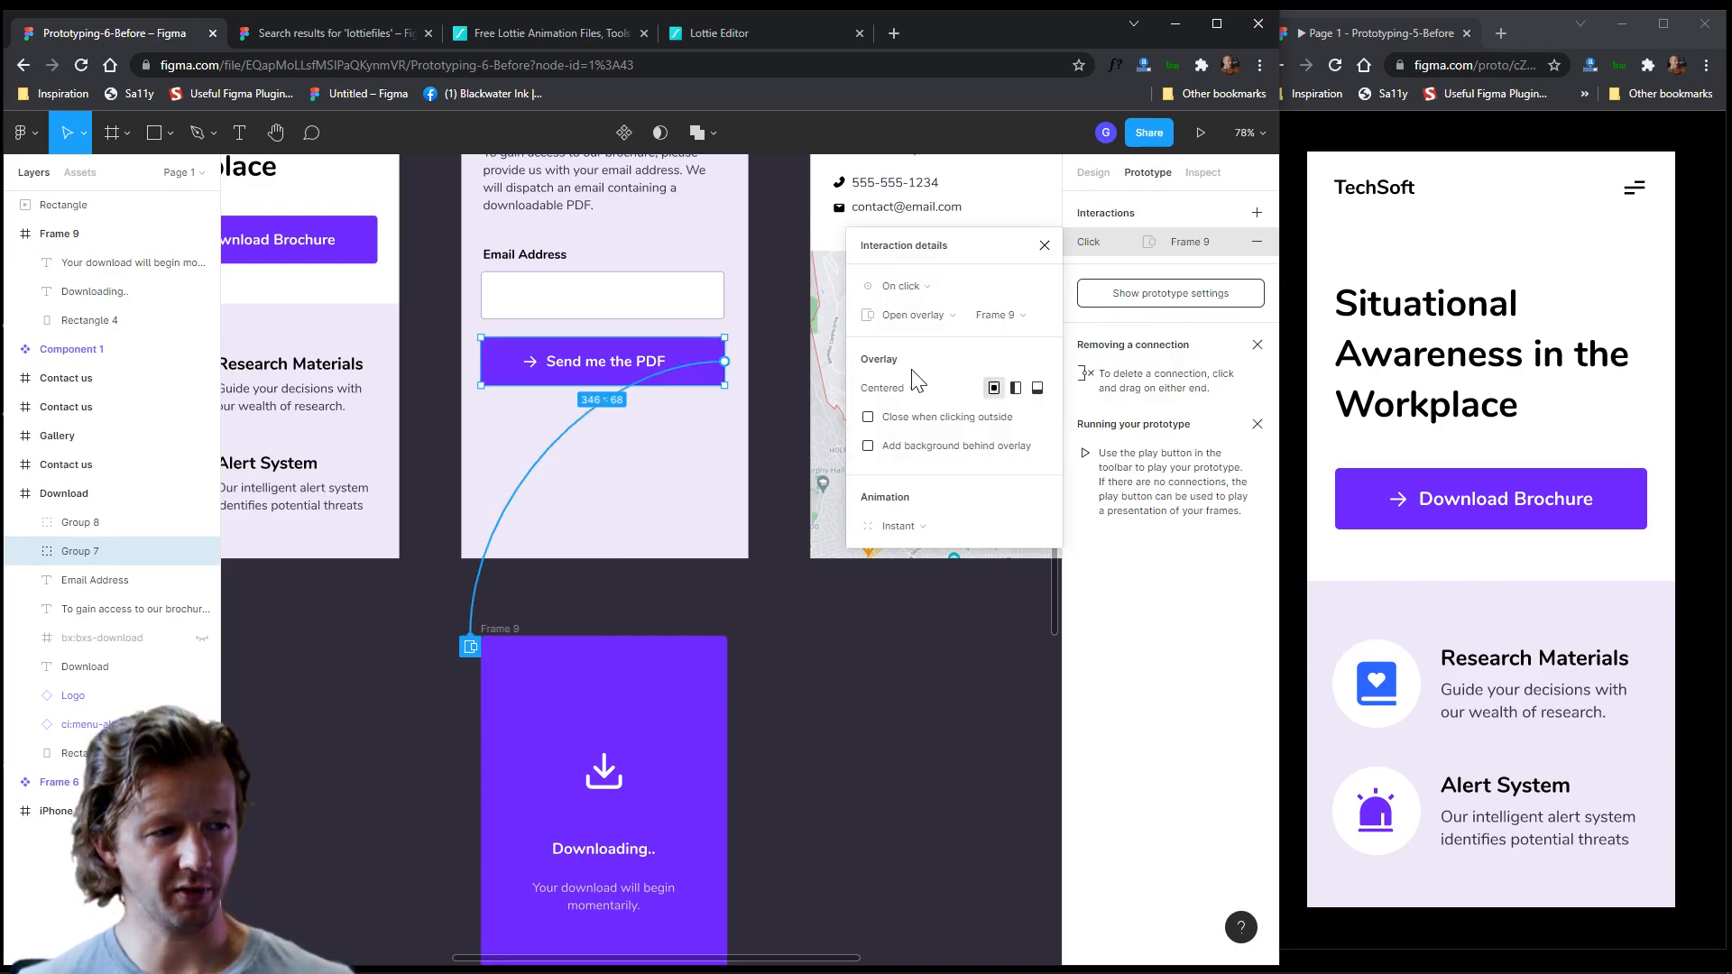
- Set the overlay's position to Manual and place the downloading frame over the Download screen's content, below its header
left_click(916, 318)
left_click(924, 312)
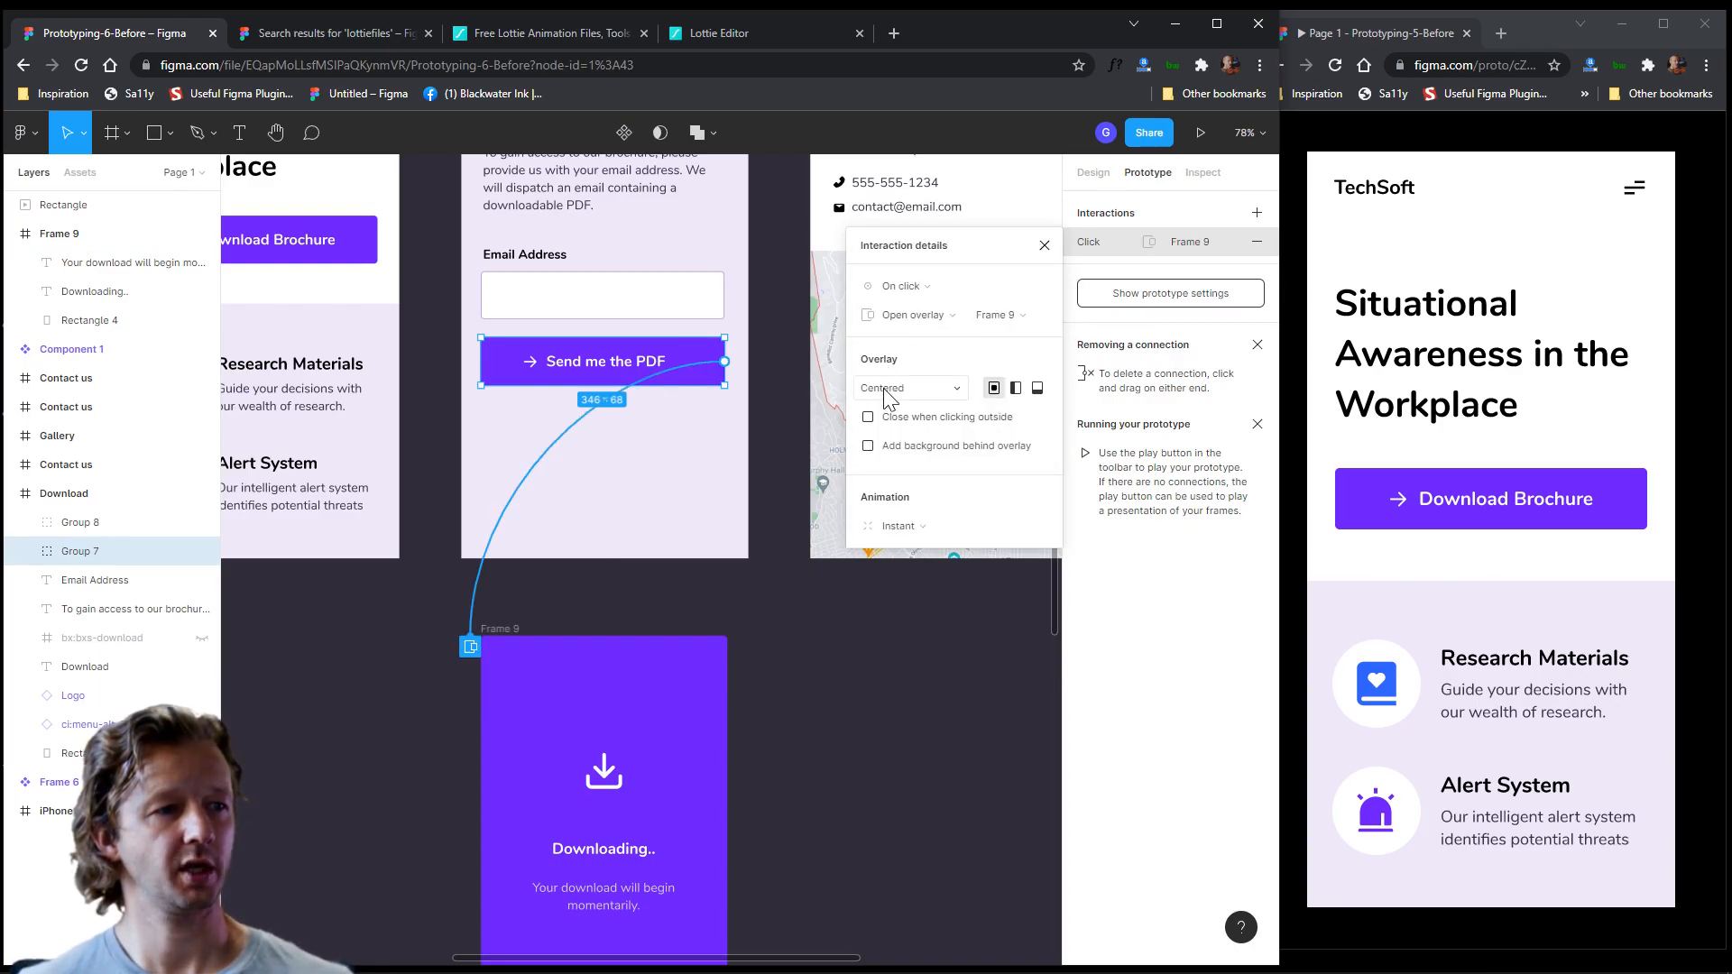
left_click(884, 388)
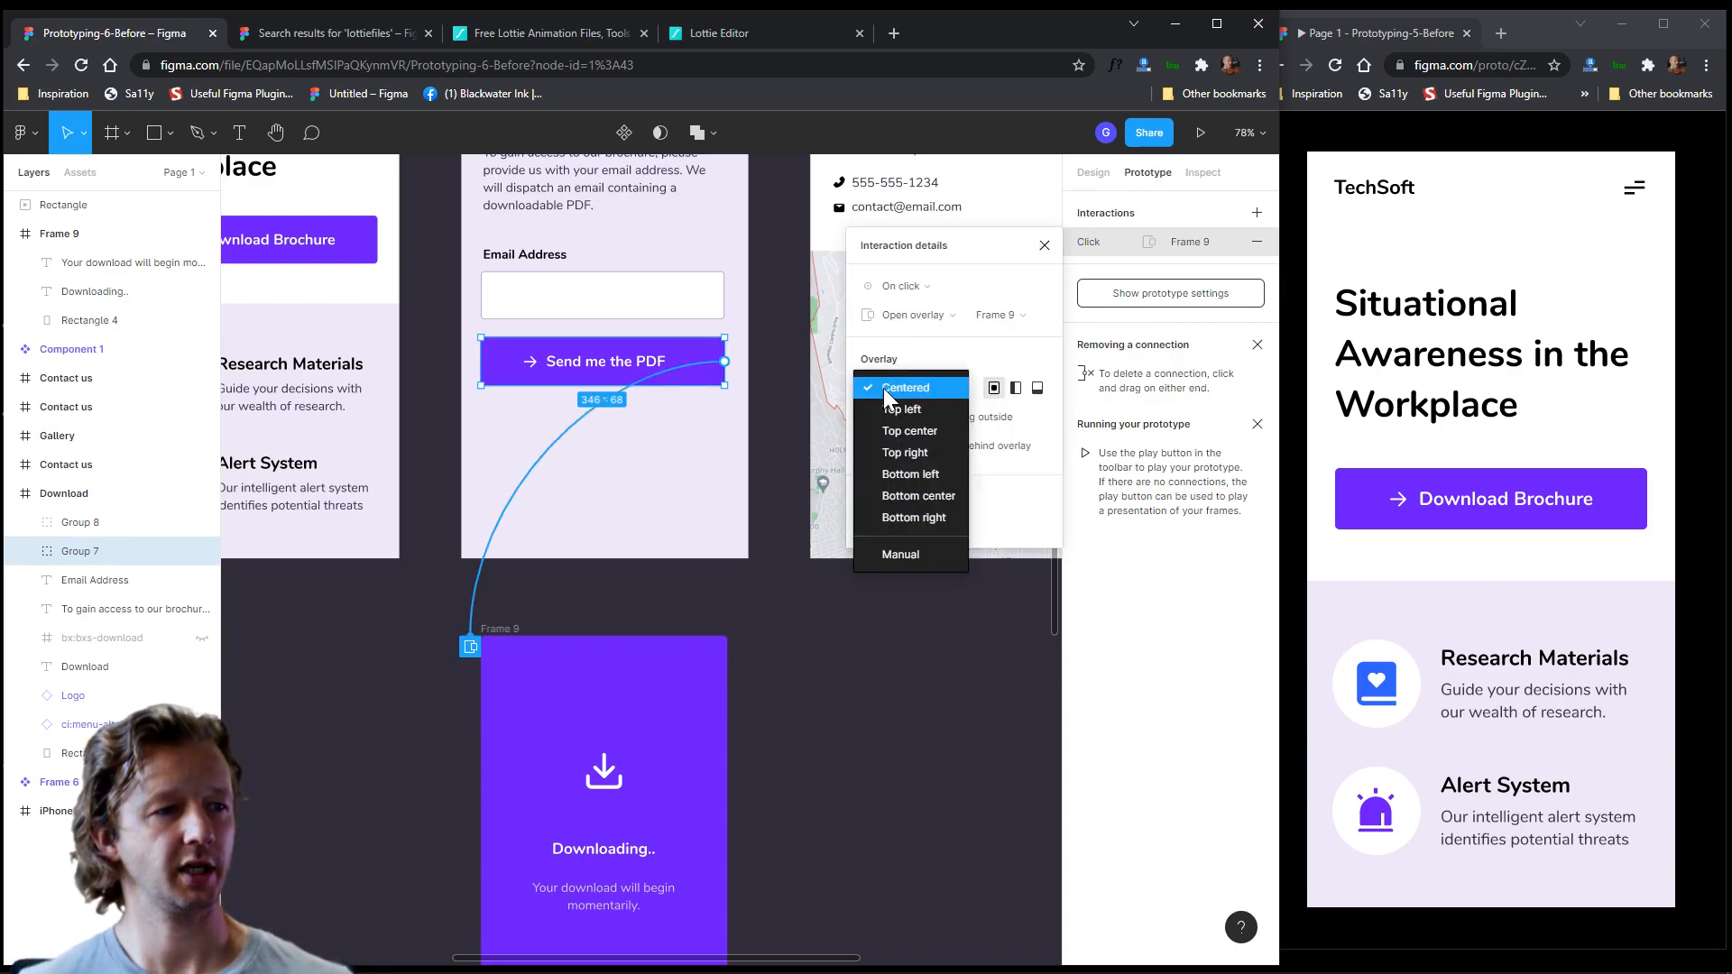
left_click(902, 555)
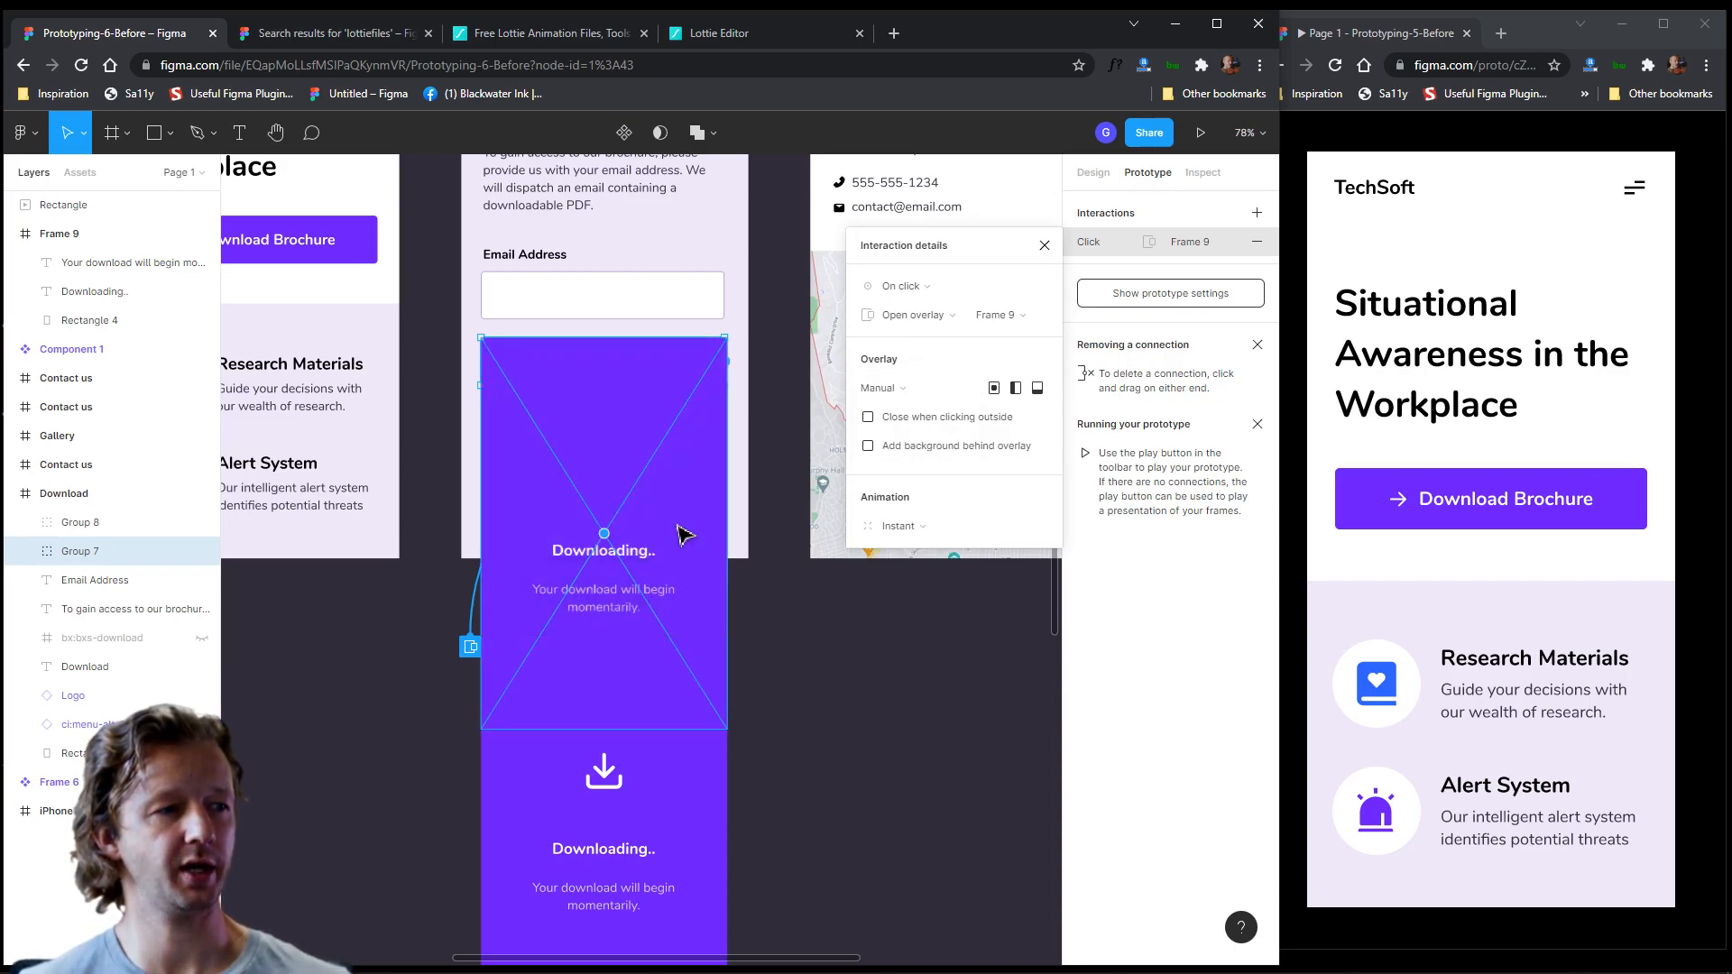
left_click_drag(665, 715, 666, 448)
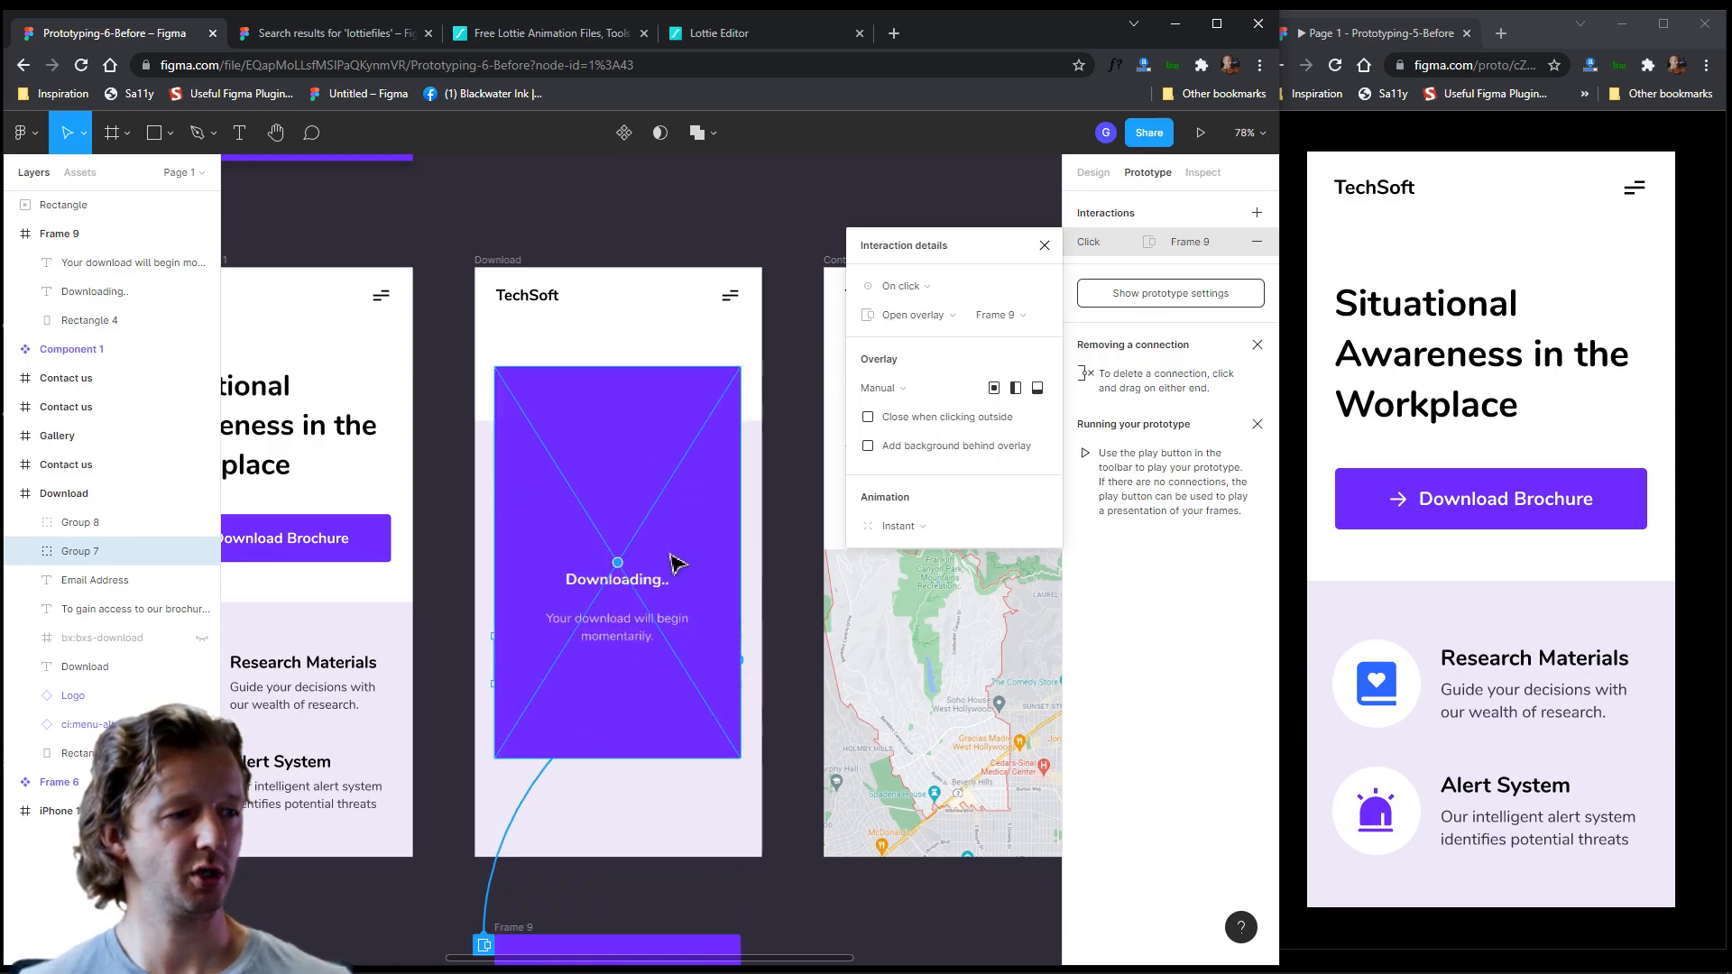
- Review the prototype connections and reopen the "Send me the PDF" button's overlay interaction to check its placement on the Download screen
left_click(792, 610)
scroll(790, 552, "down", 3)
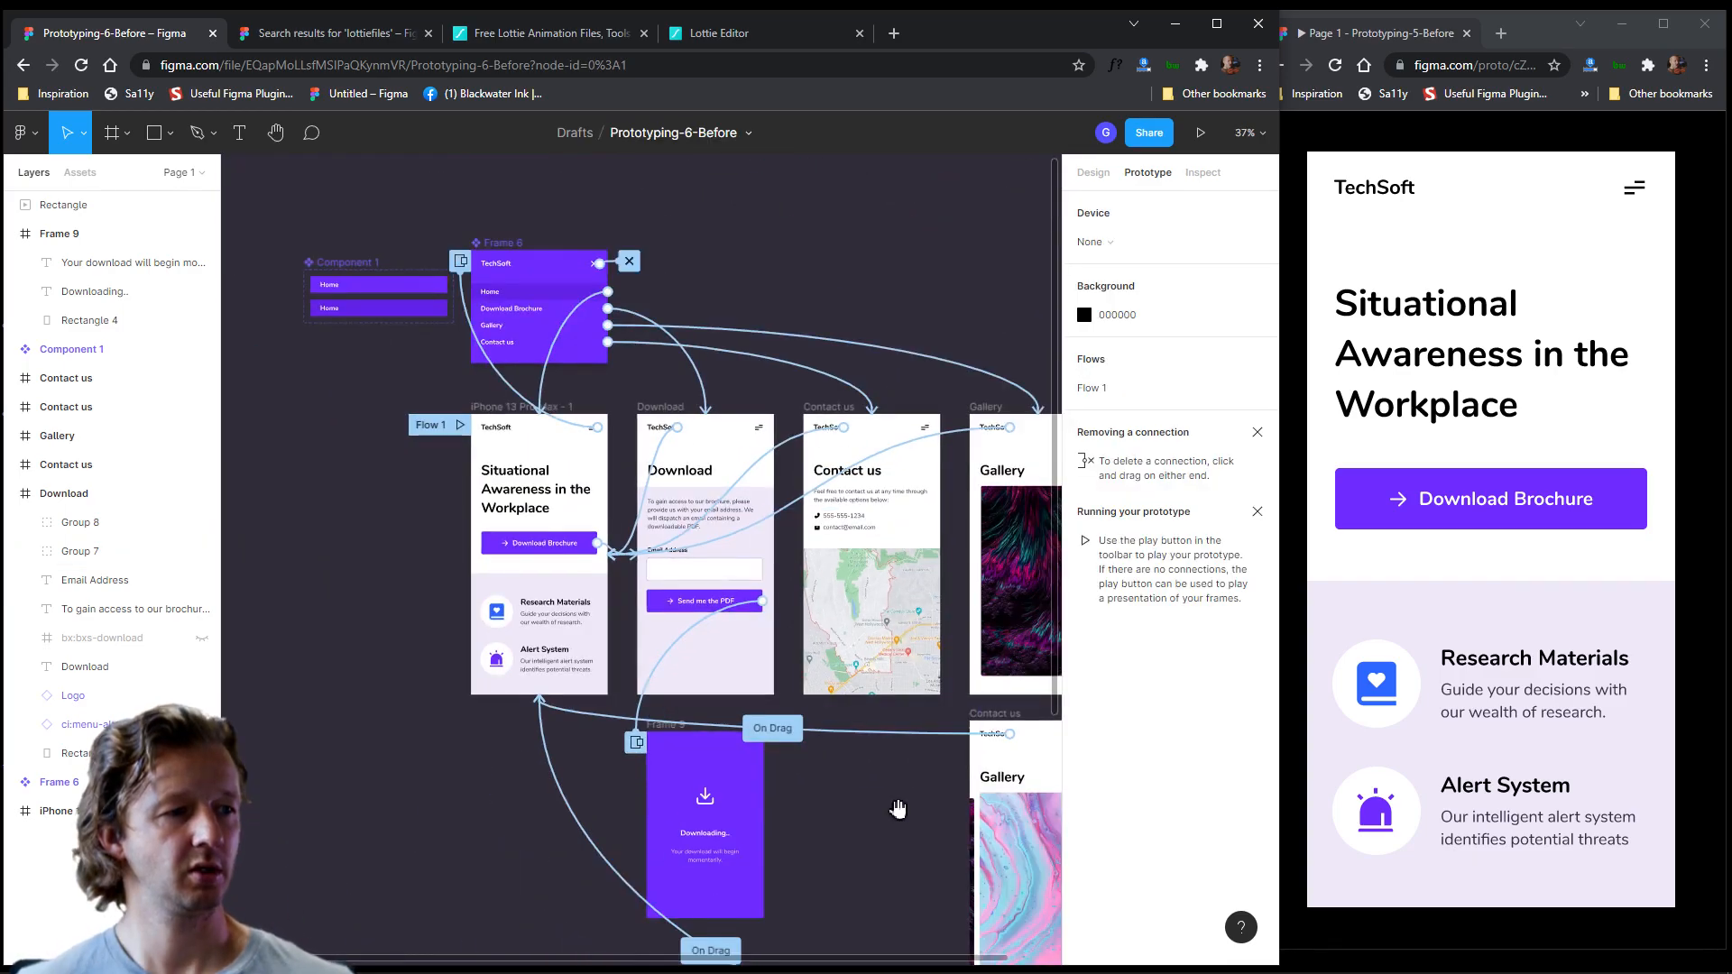
left_click_drag(897, 809, 776, 644)
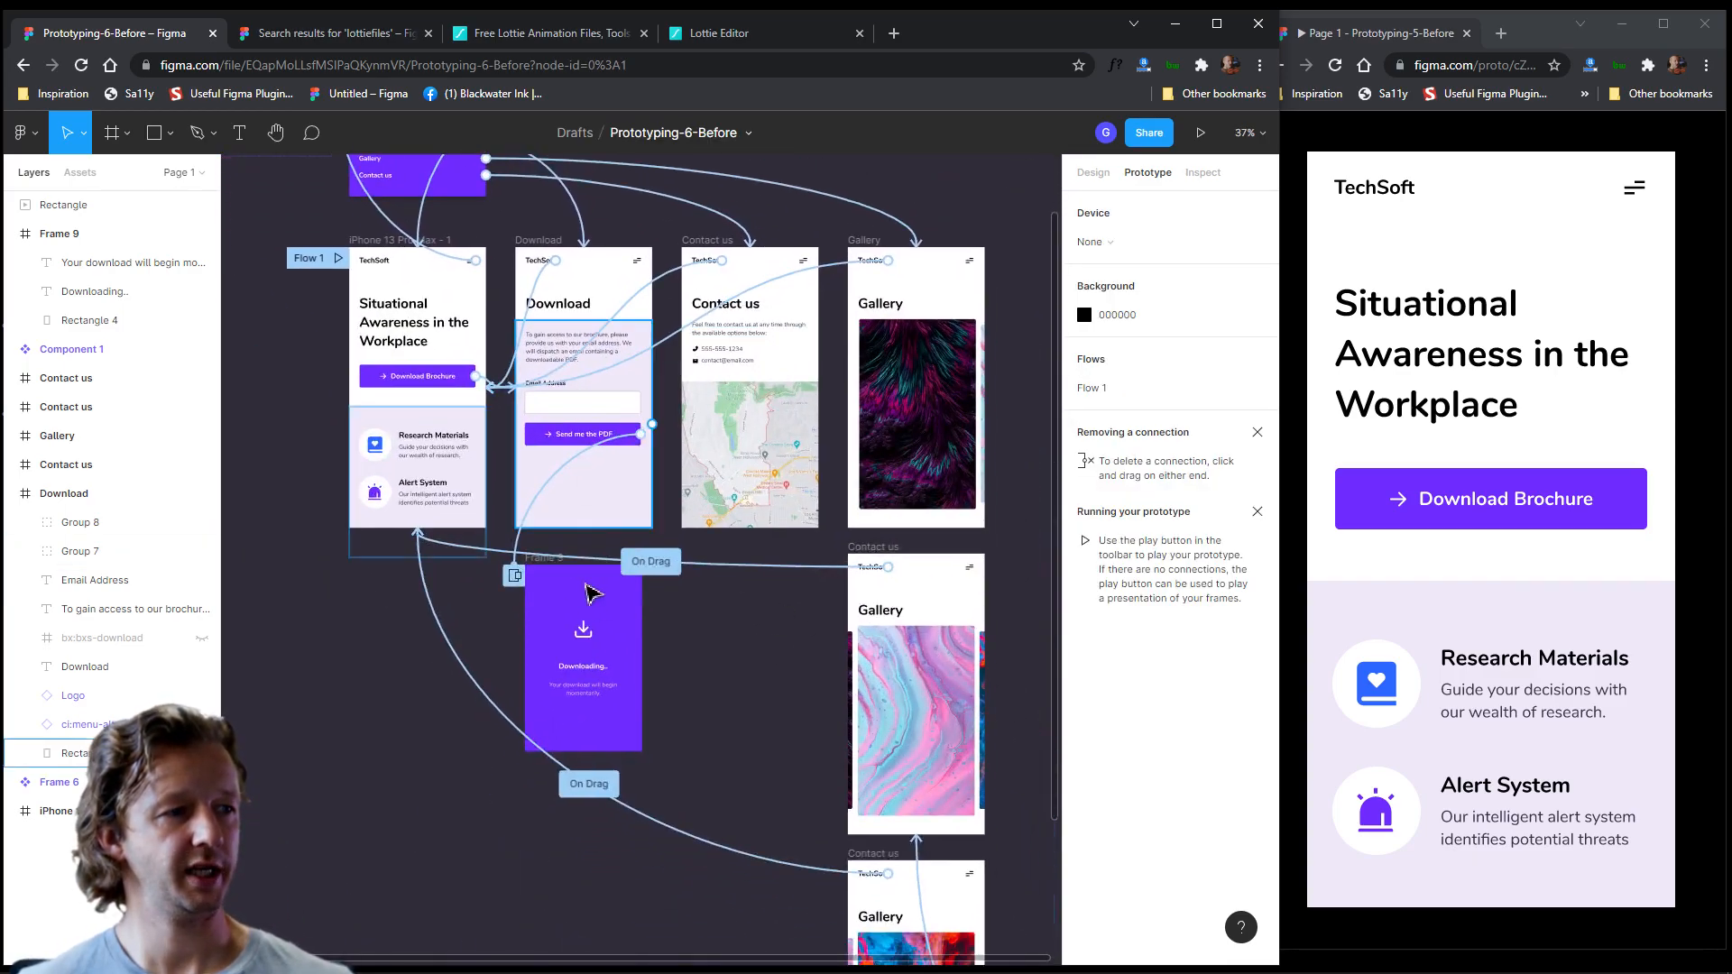
left_click(602, 607)
left_click(607, 475)
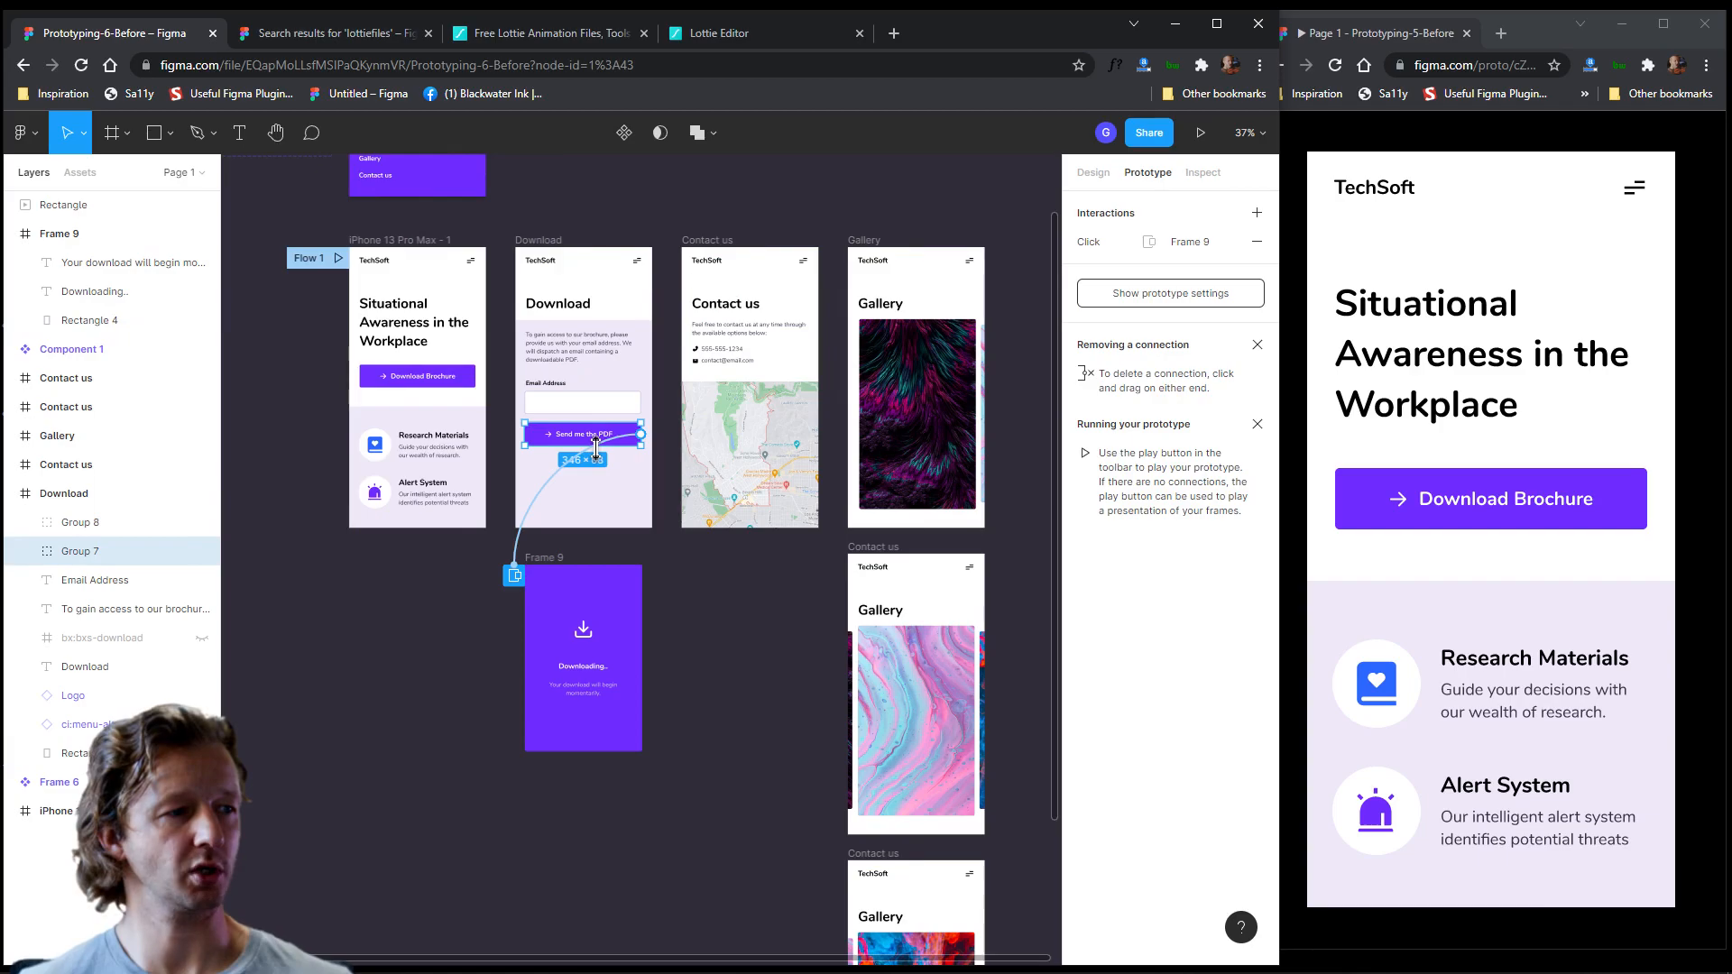
left_click(567, 483)
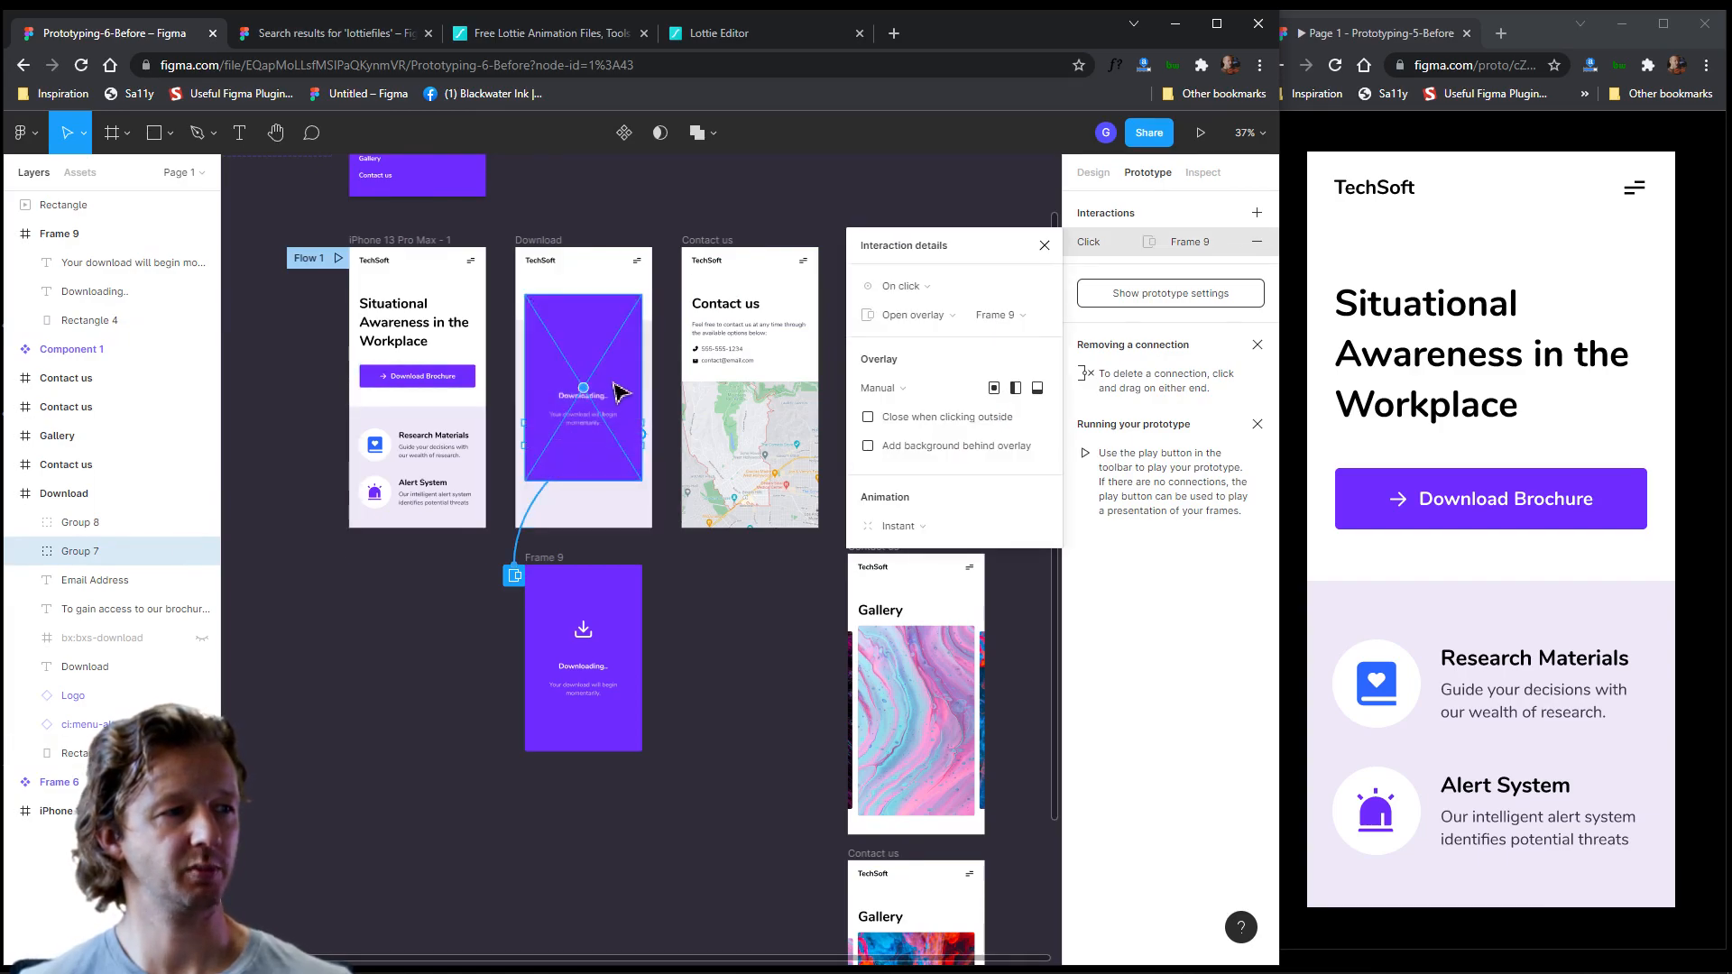
- Open the Download screen through the menu in the existing preview and test the "Send me the PDF" button
left_click(1633, 202)
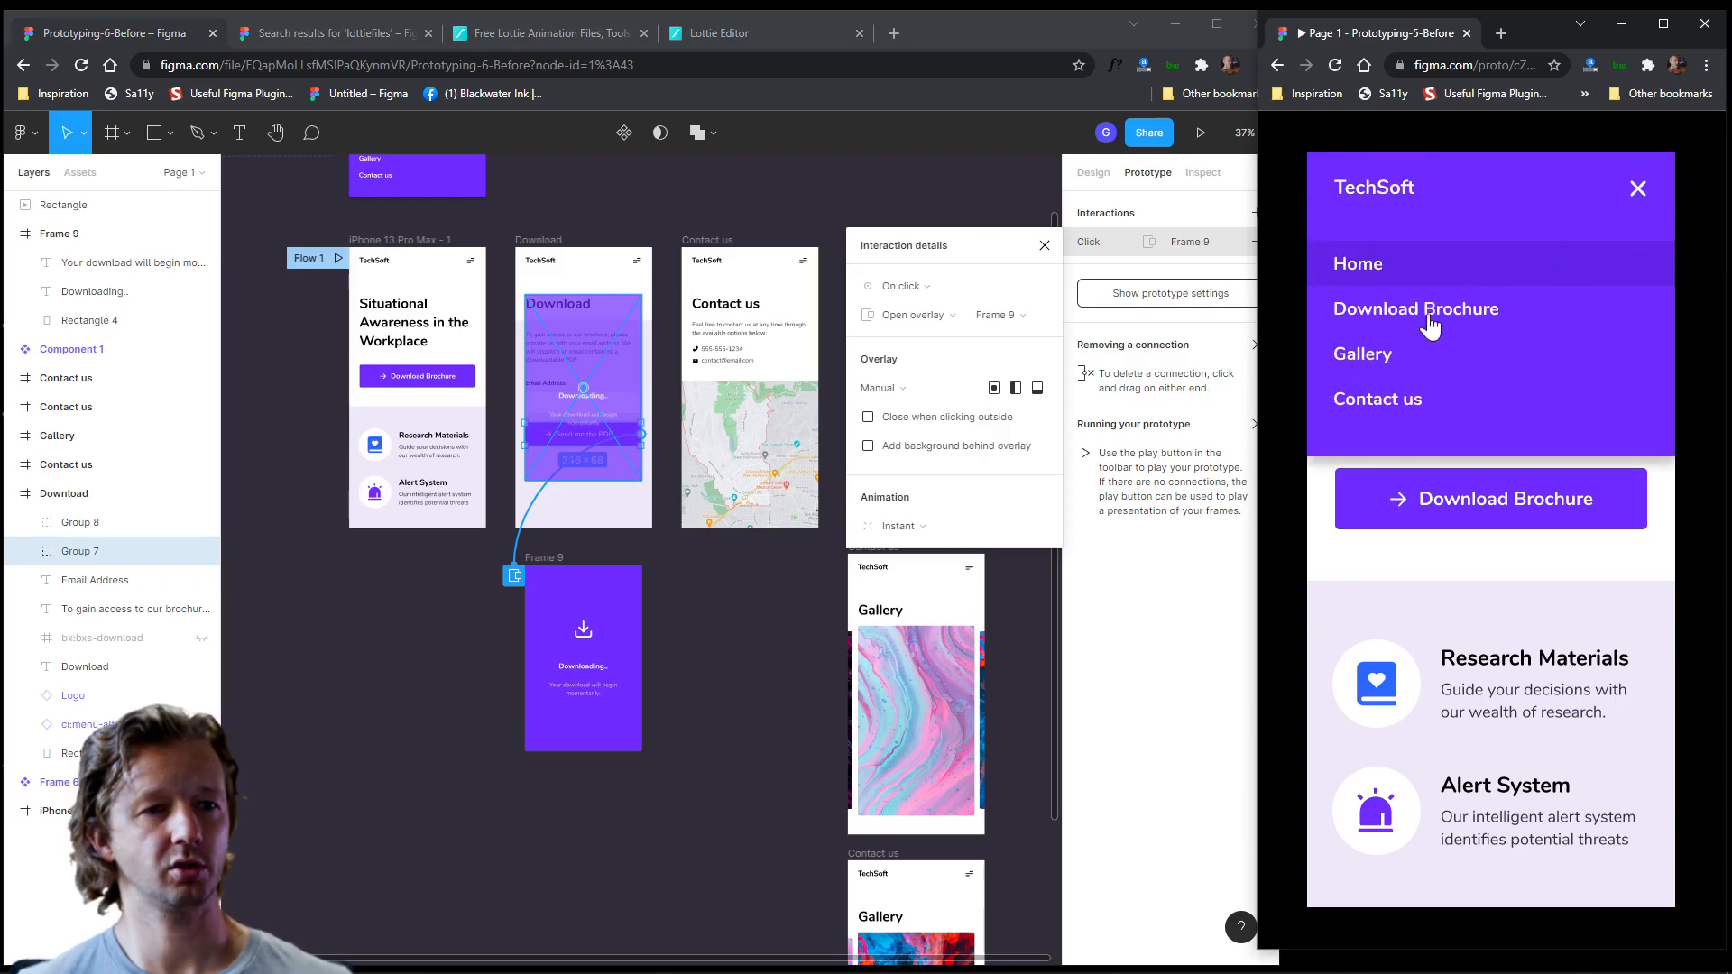
left_click(1430, 312)
left_click(1456, 663)
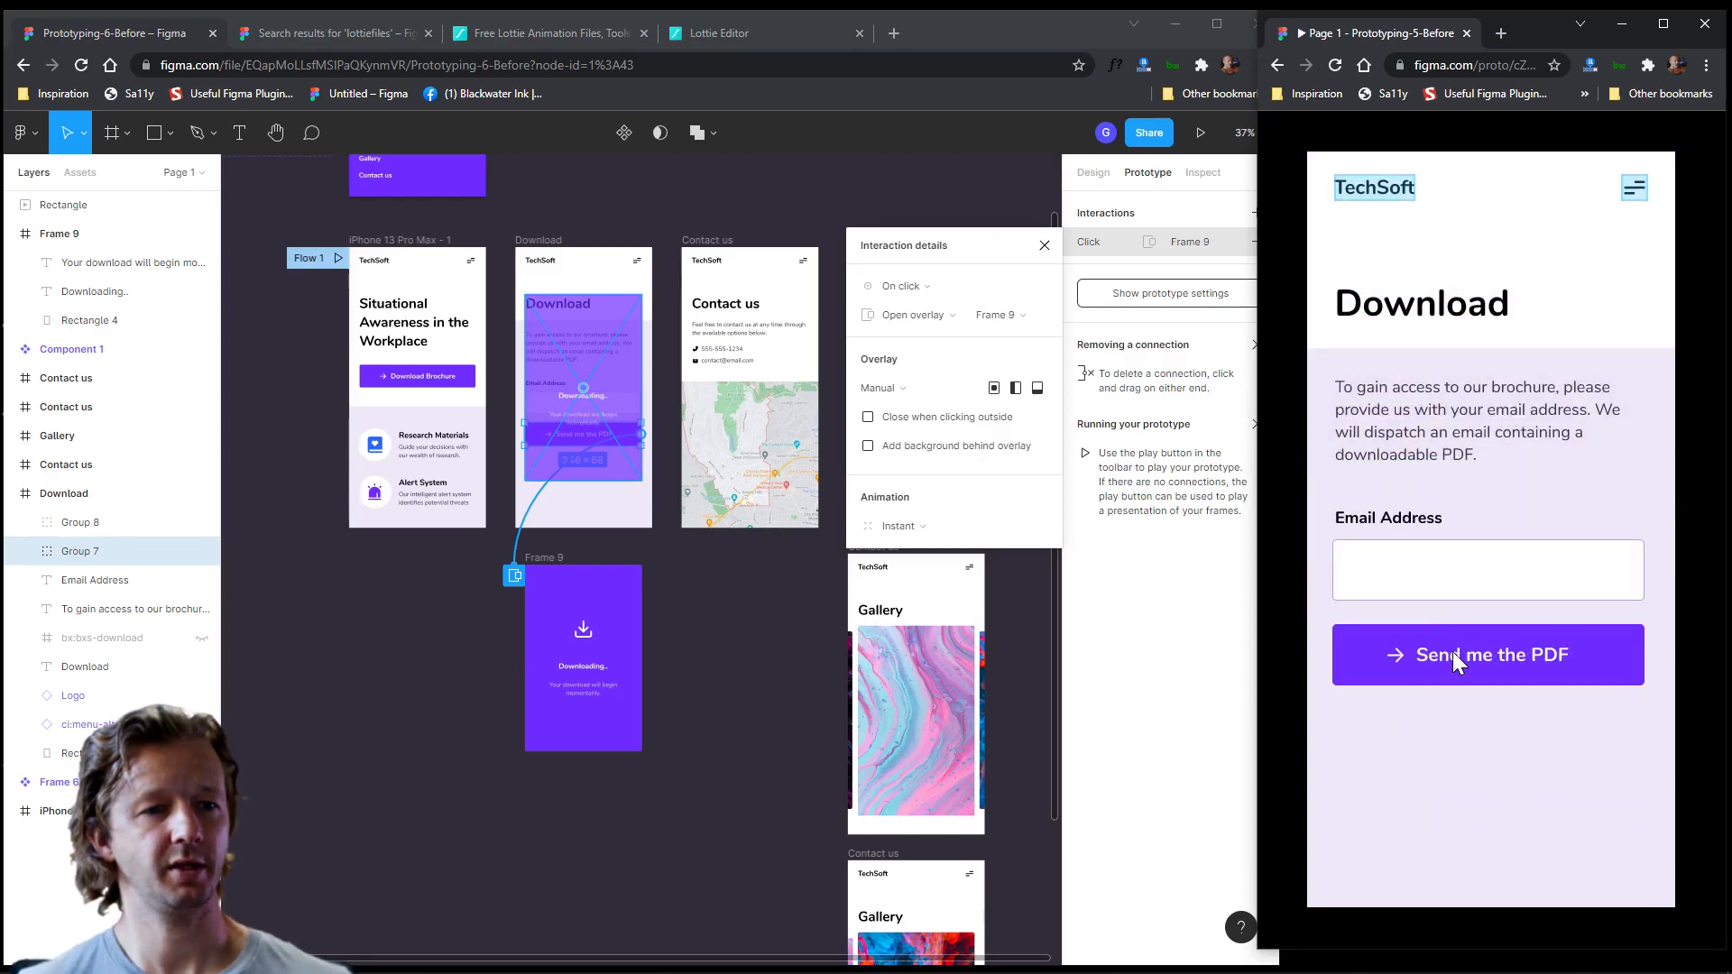
left_click(677, 573)
scroll(634, 542, "up", 2)
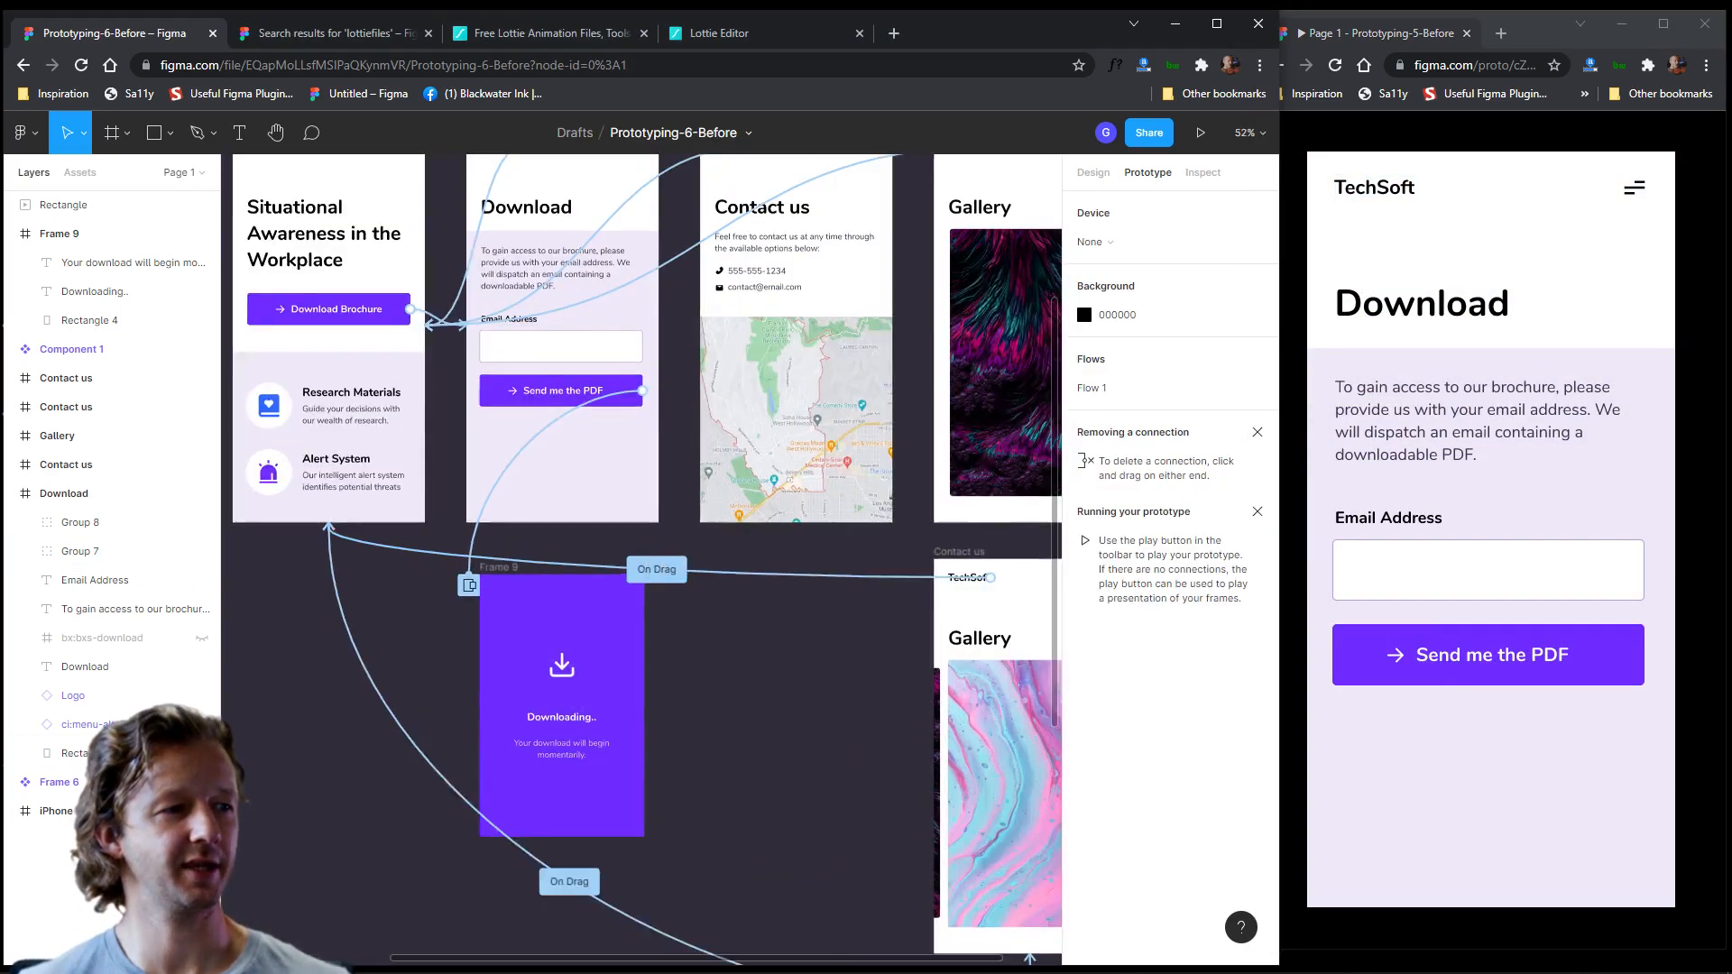
left_click_drag(638, 570, 682, 546)
left_click(1571, 717)
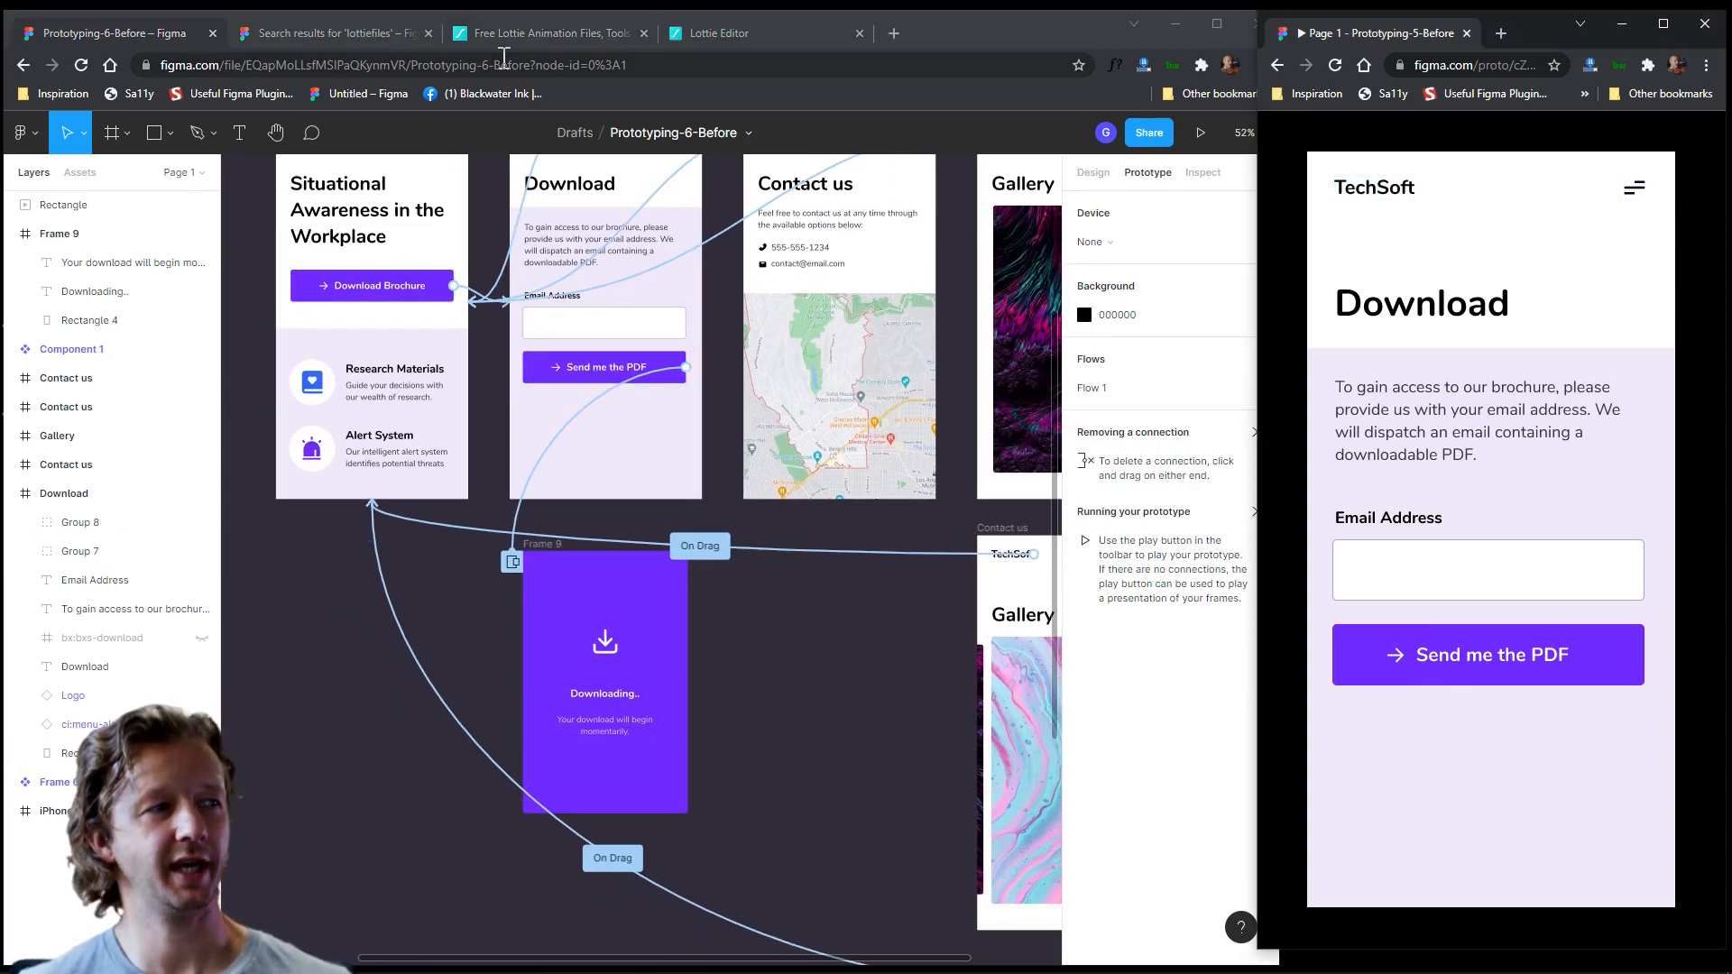
- Present the Prototyping-6-Before prototype, move its tab into the preview window, and test the path to the downloading overlay
left_click(1200, 133)
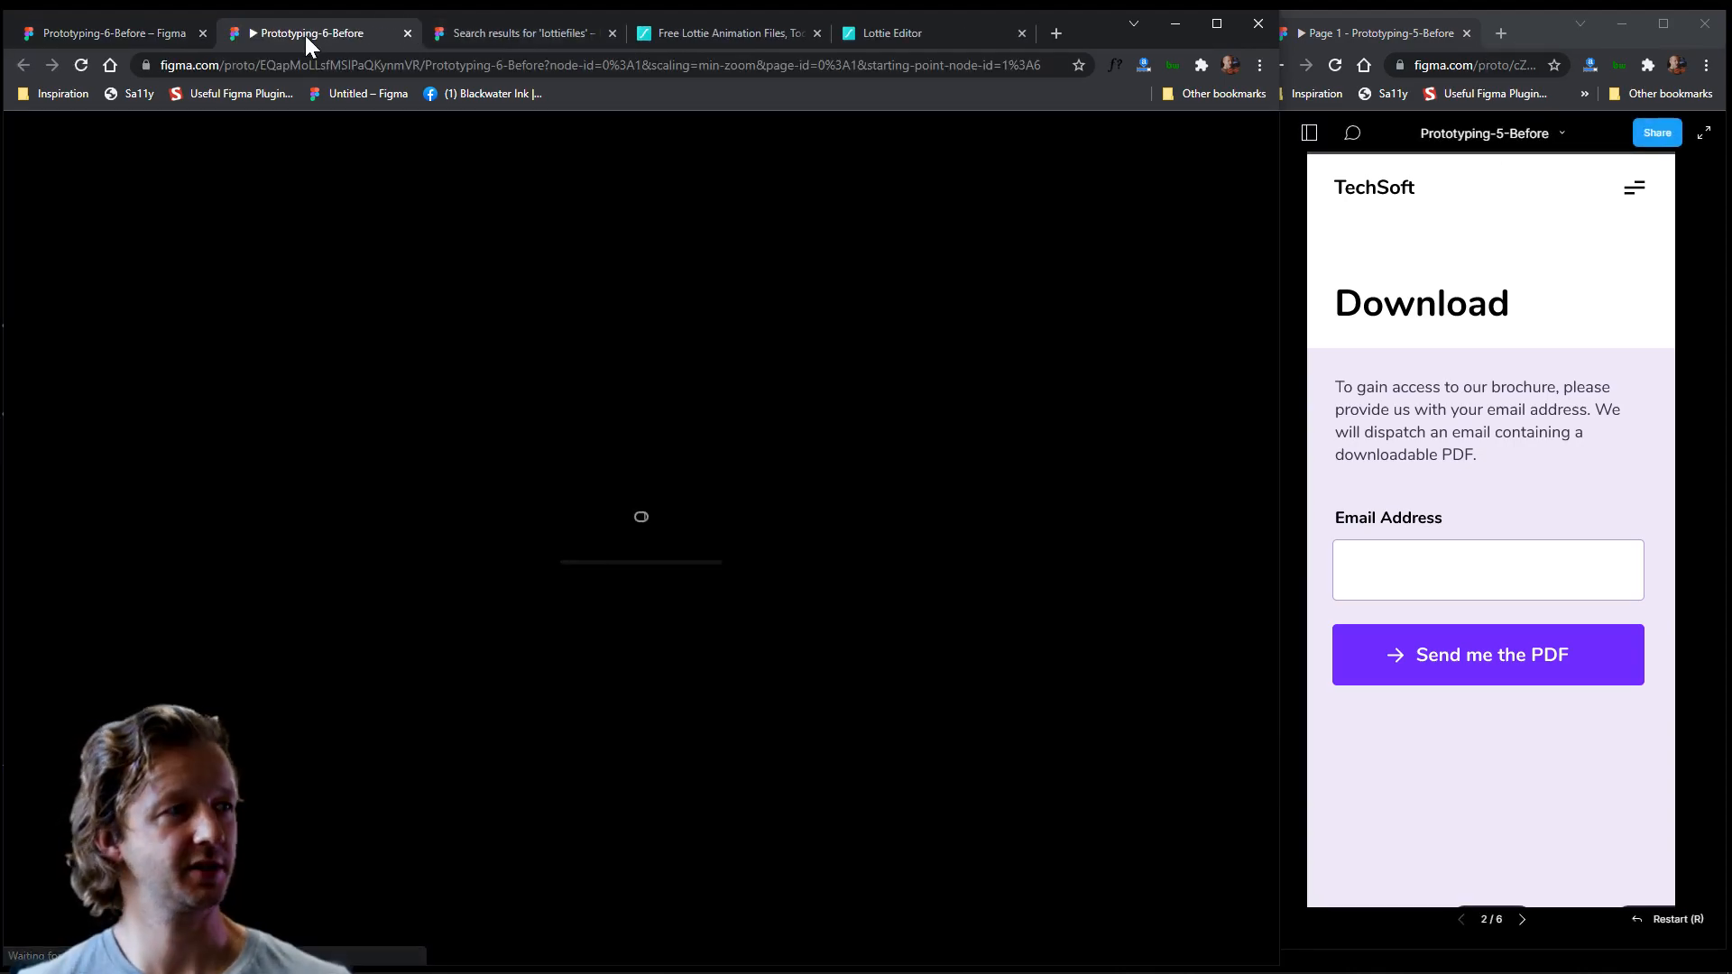
left_click_drag(305, 35, 1312, 54)
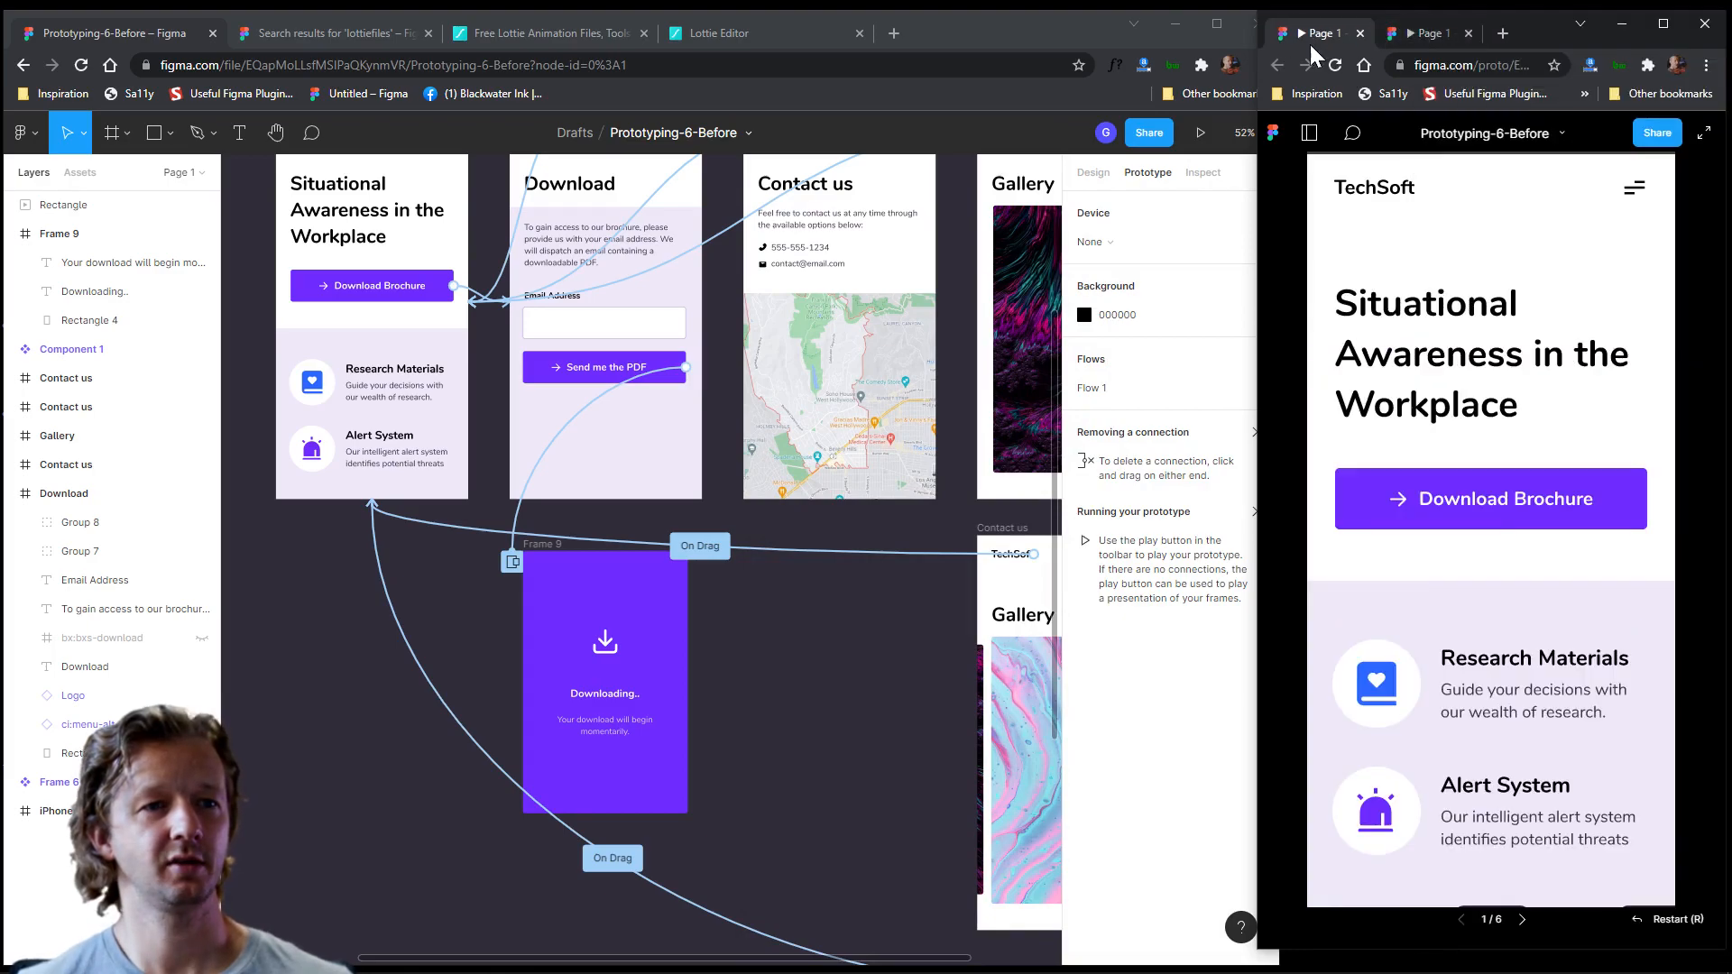
left_click(1496, 501)
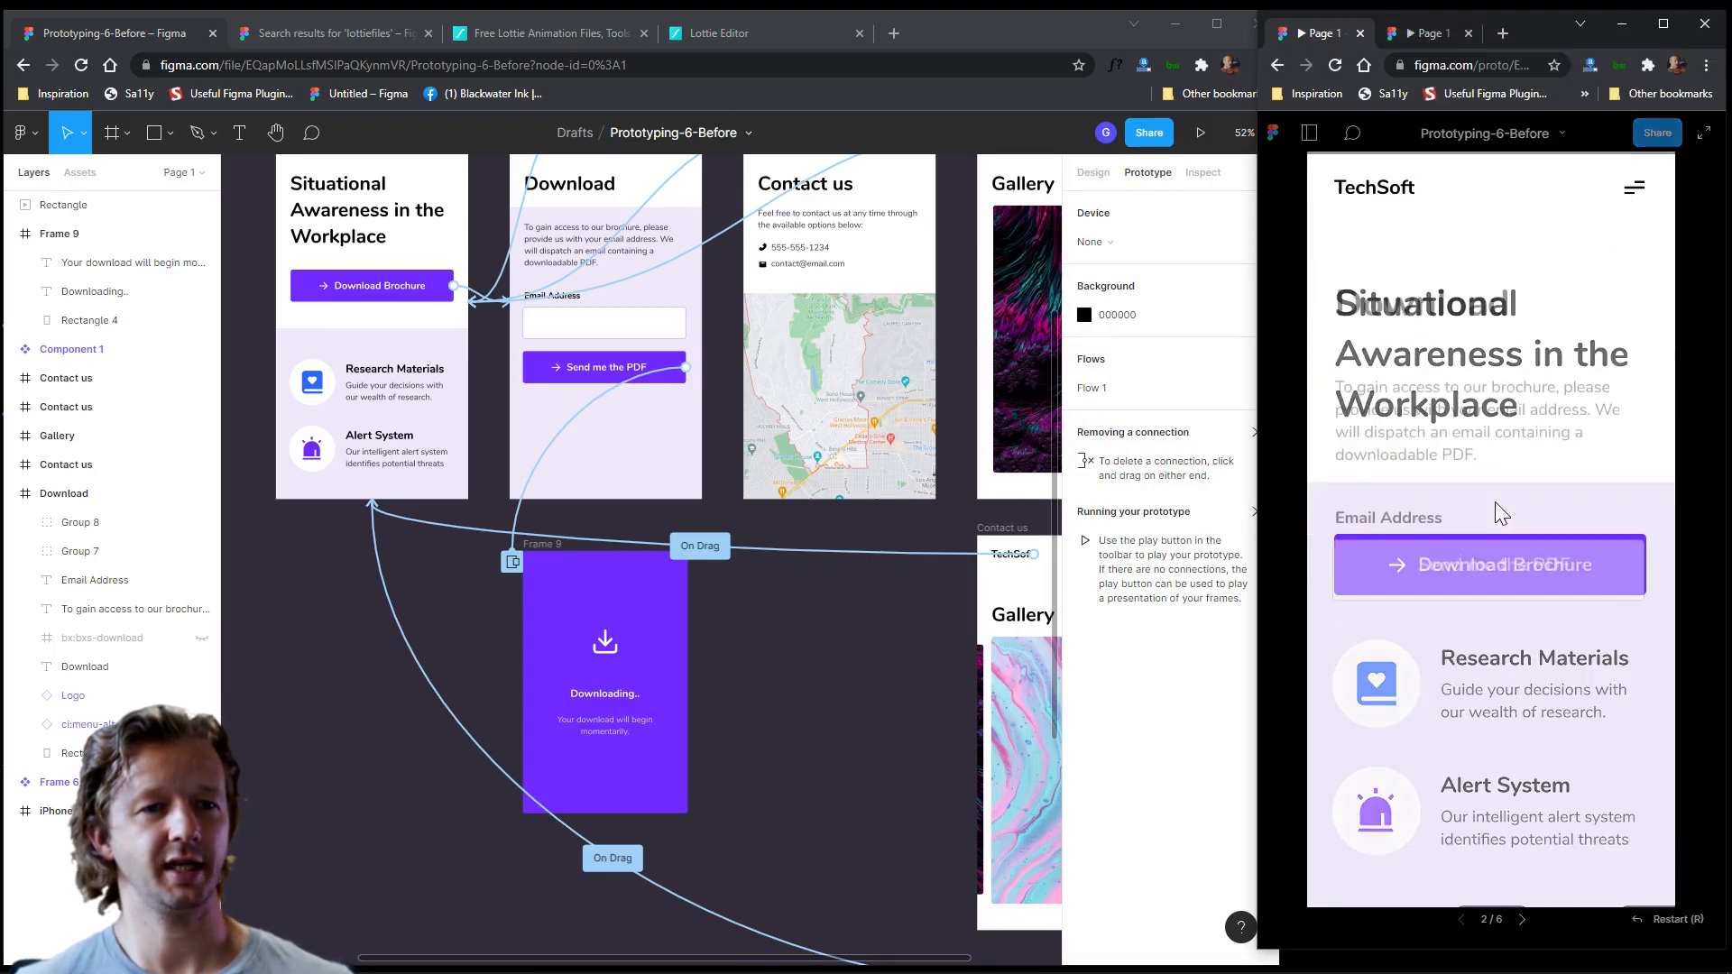
left_click(1440, 673)
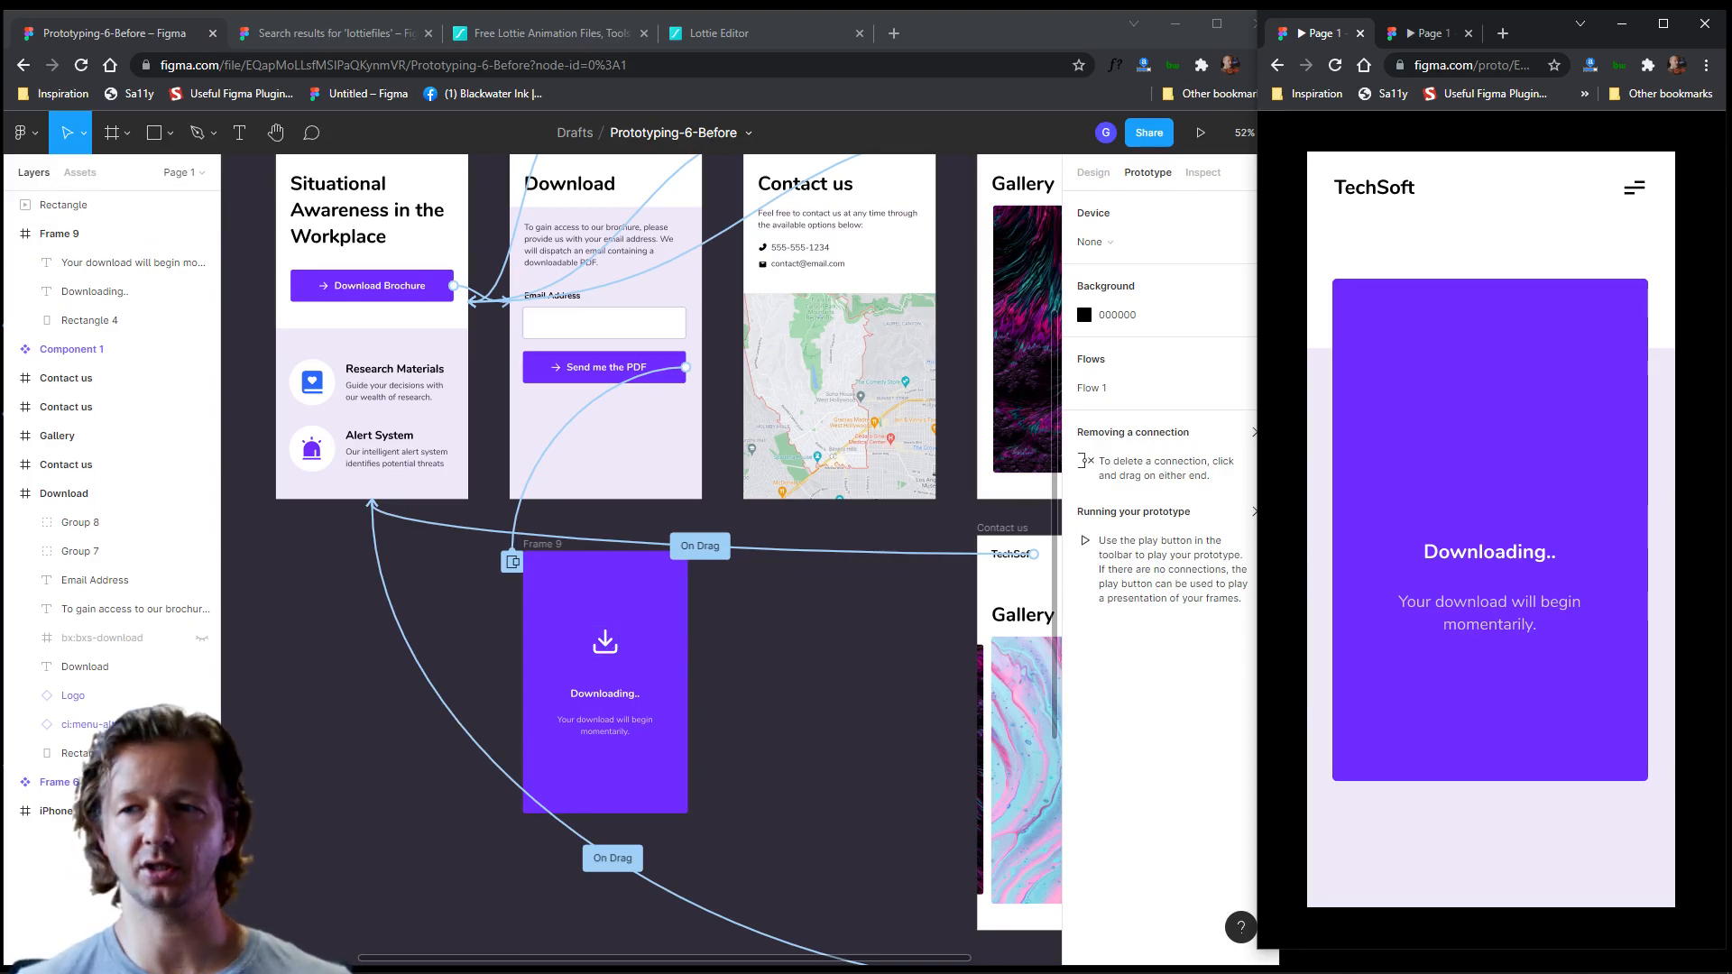
- Nest the download GIF layer inside Frame 9, above its text layers
left_click(605, 642)
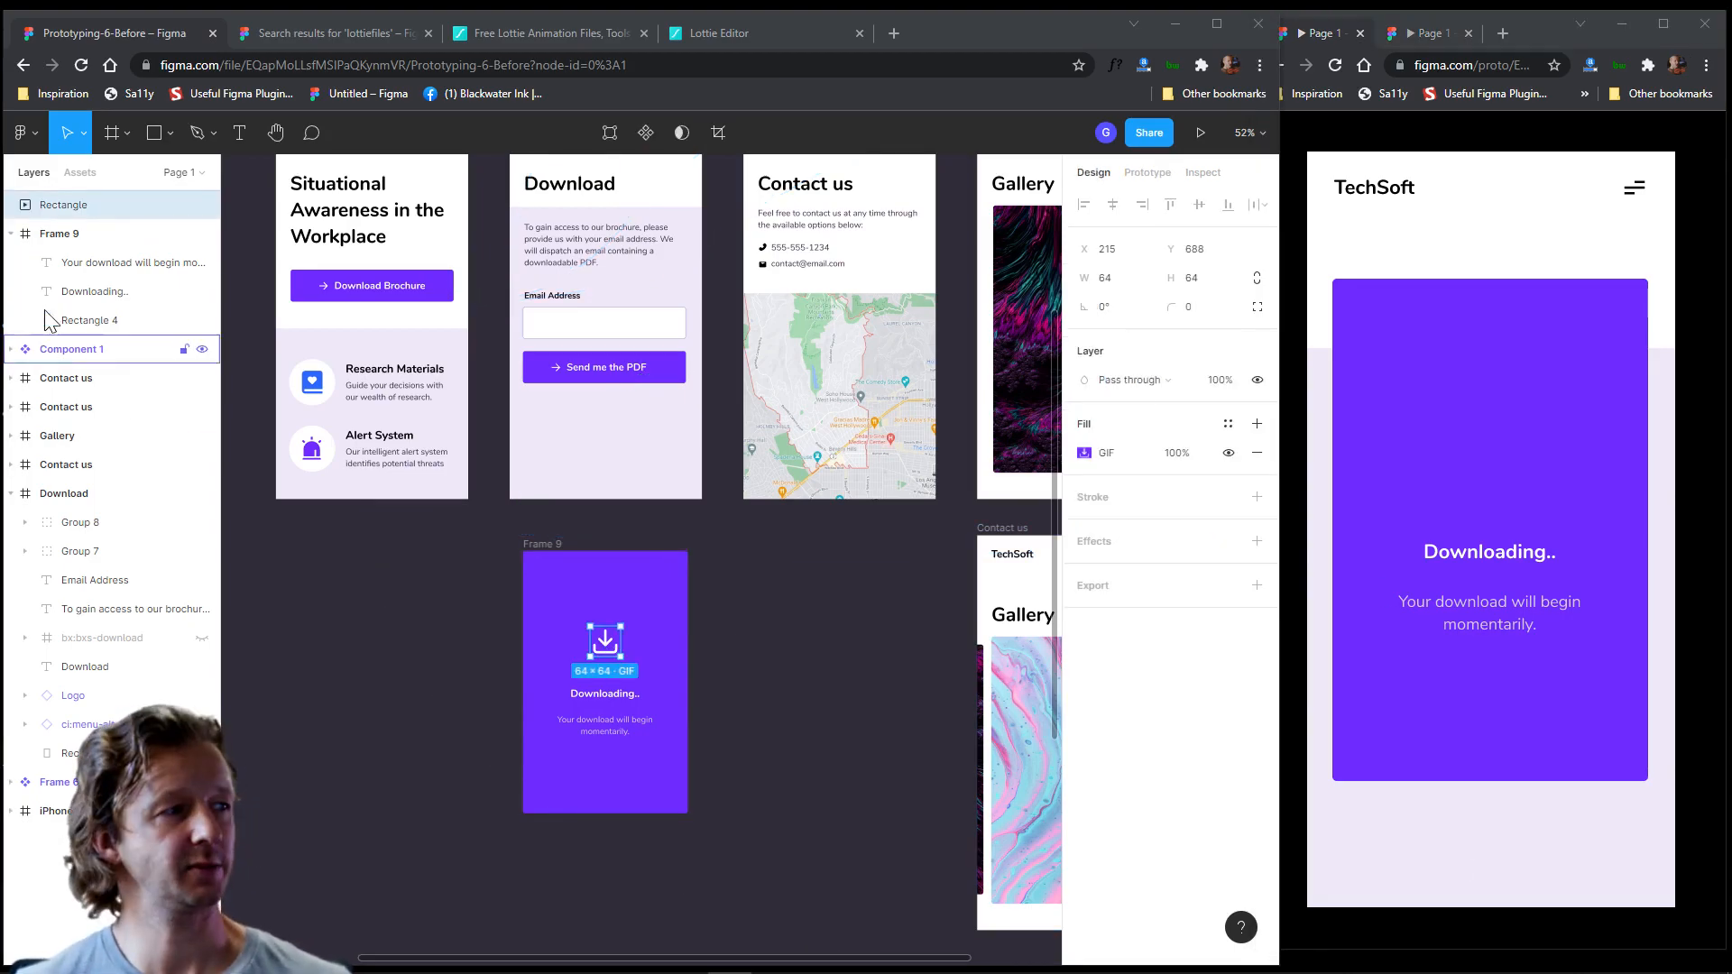
left_click_drag(47, 257, 54, 253)
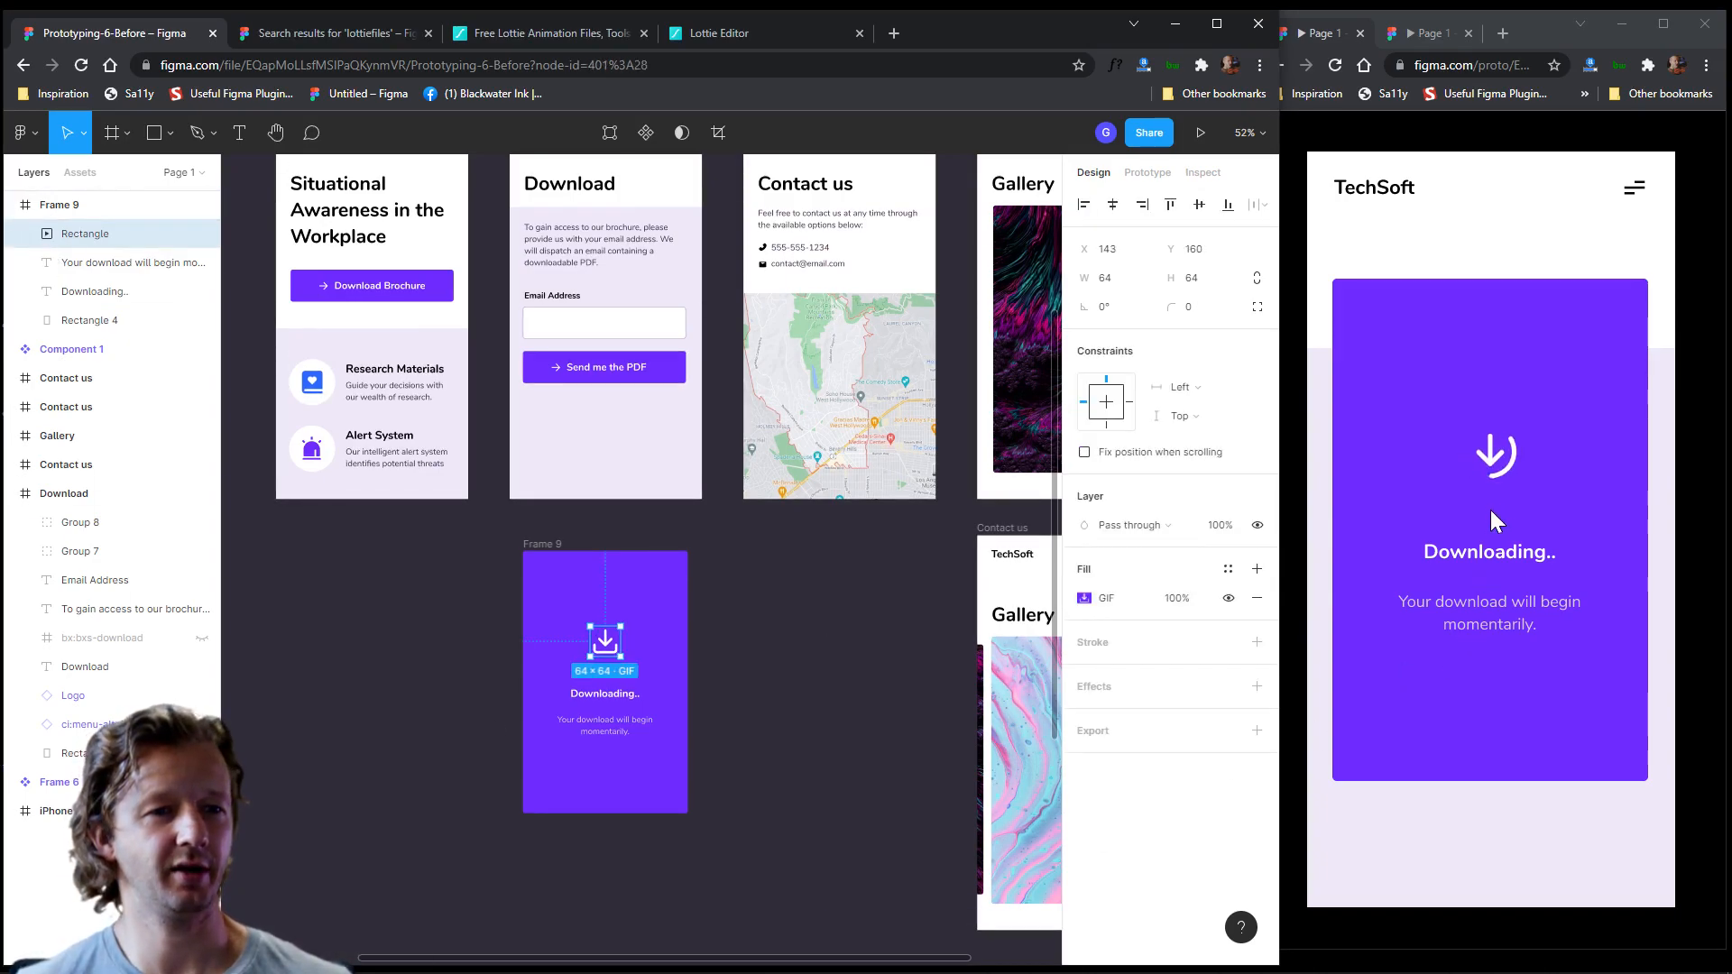
- Try the header menu in the preview and inspect the prototype interaction on the Download screen's menu icon
left_click(1632, 190)
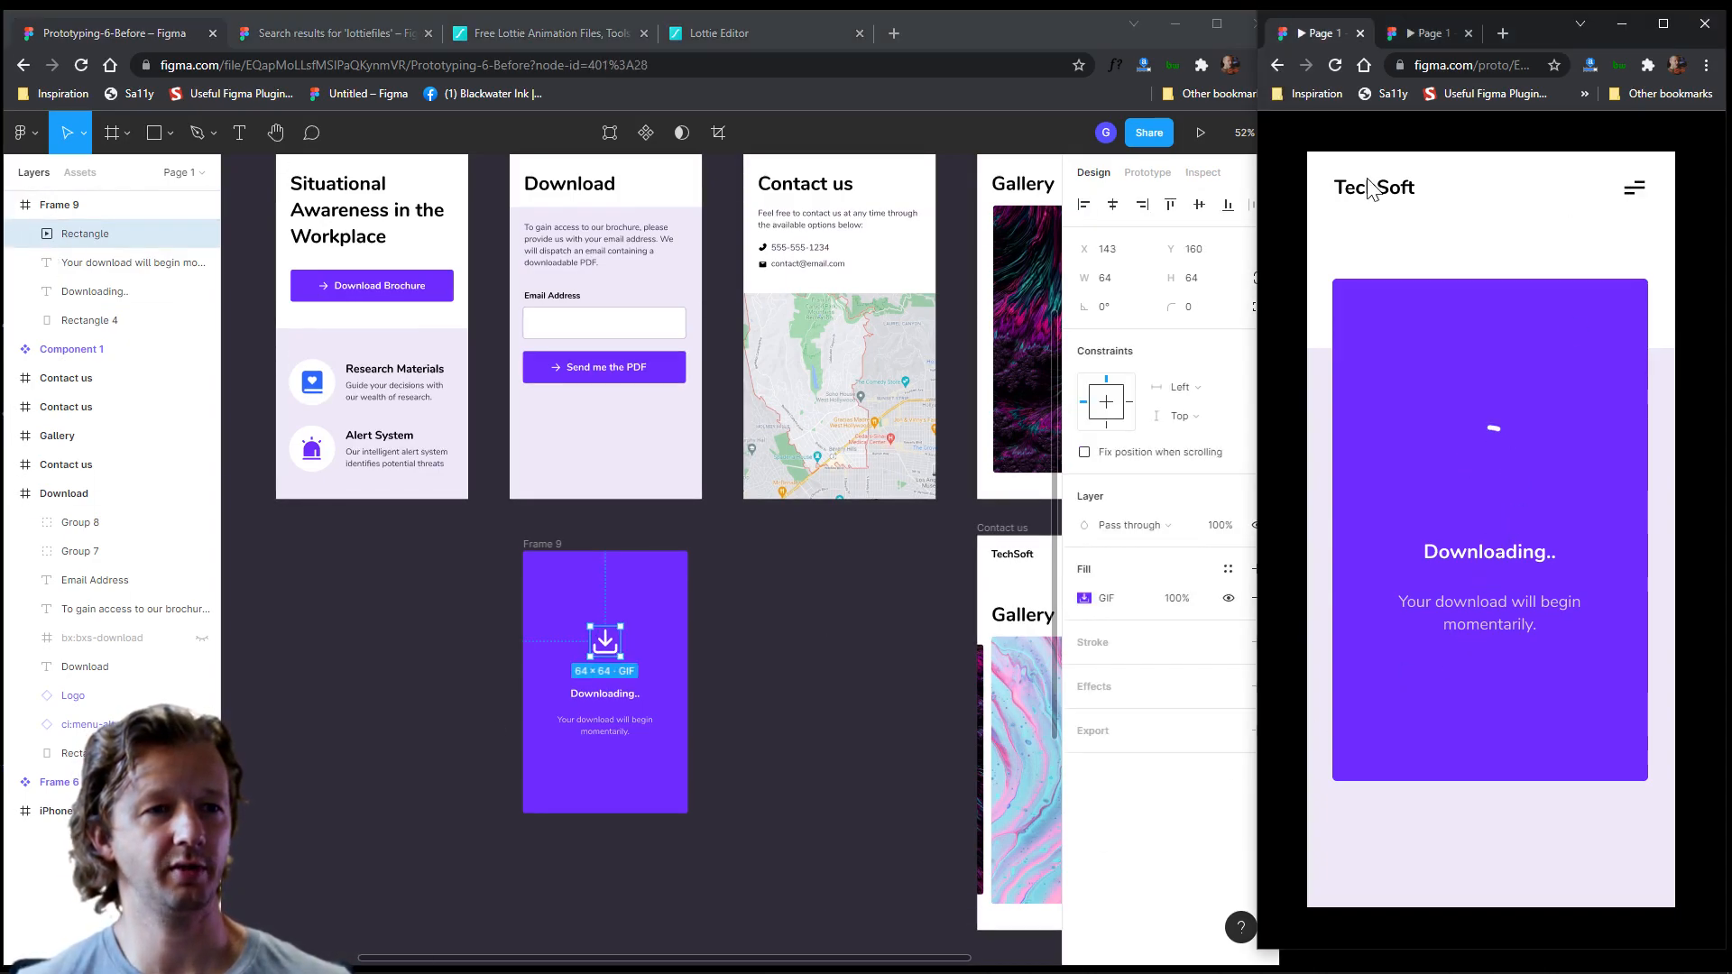
left_click_drag(655, 223, 655, 315)
key("ctrl+z")
left_click(739, 249)
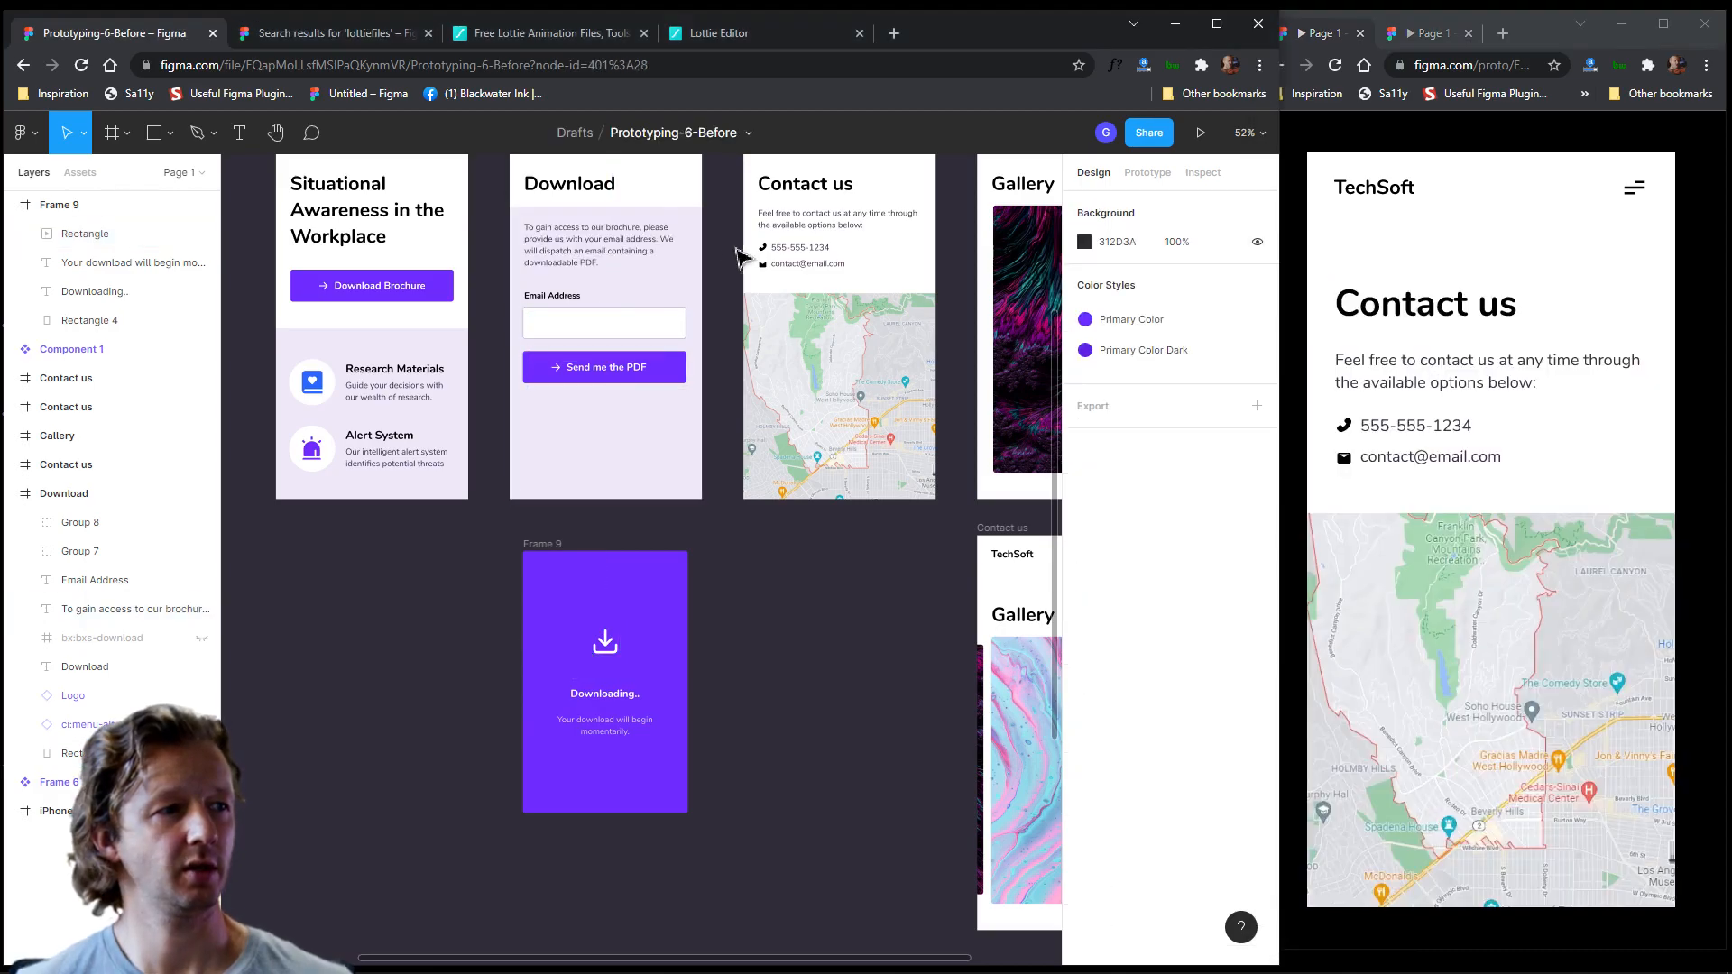
scroll(735, 270, "up", 2)
left_click(717, 187)
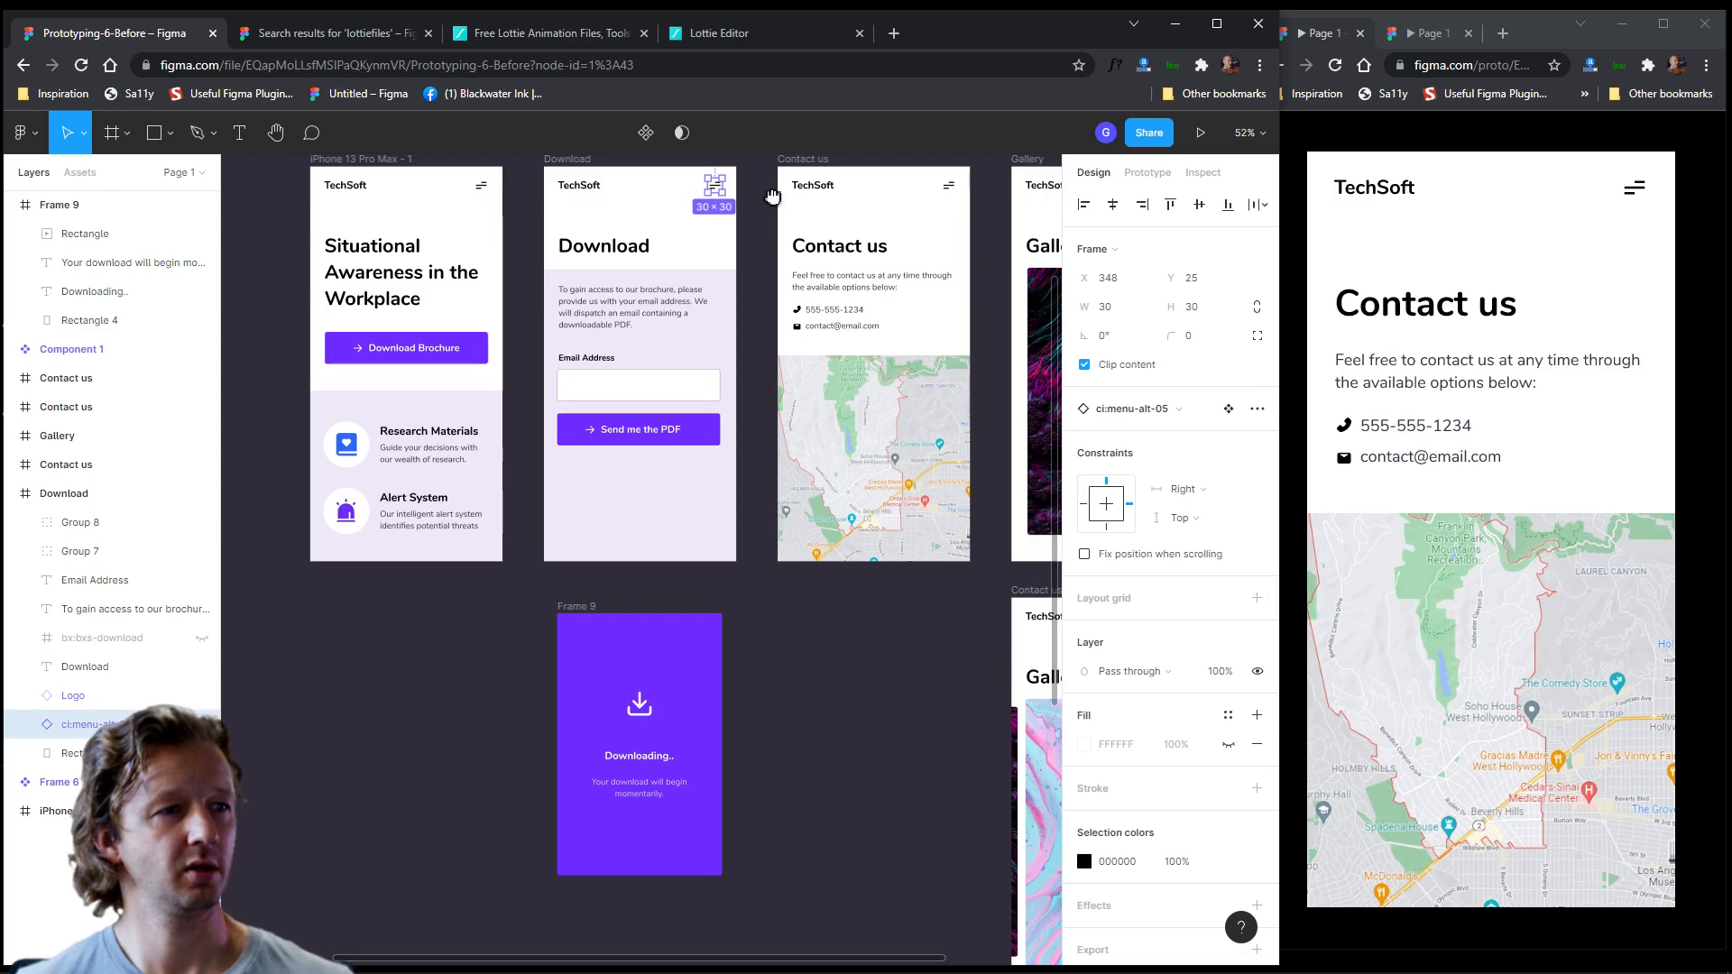
scroll(771, 184, "up", 2)
key("shift+e")
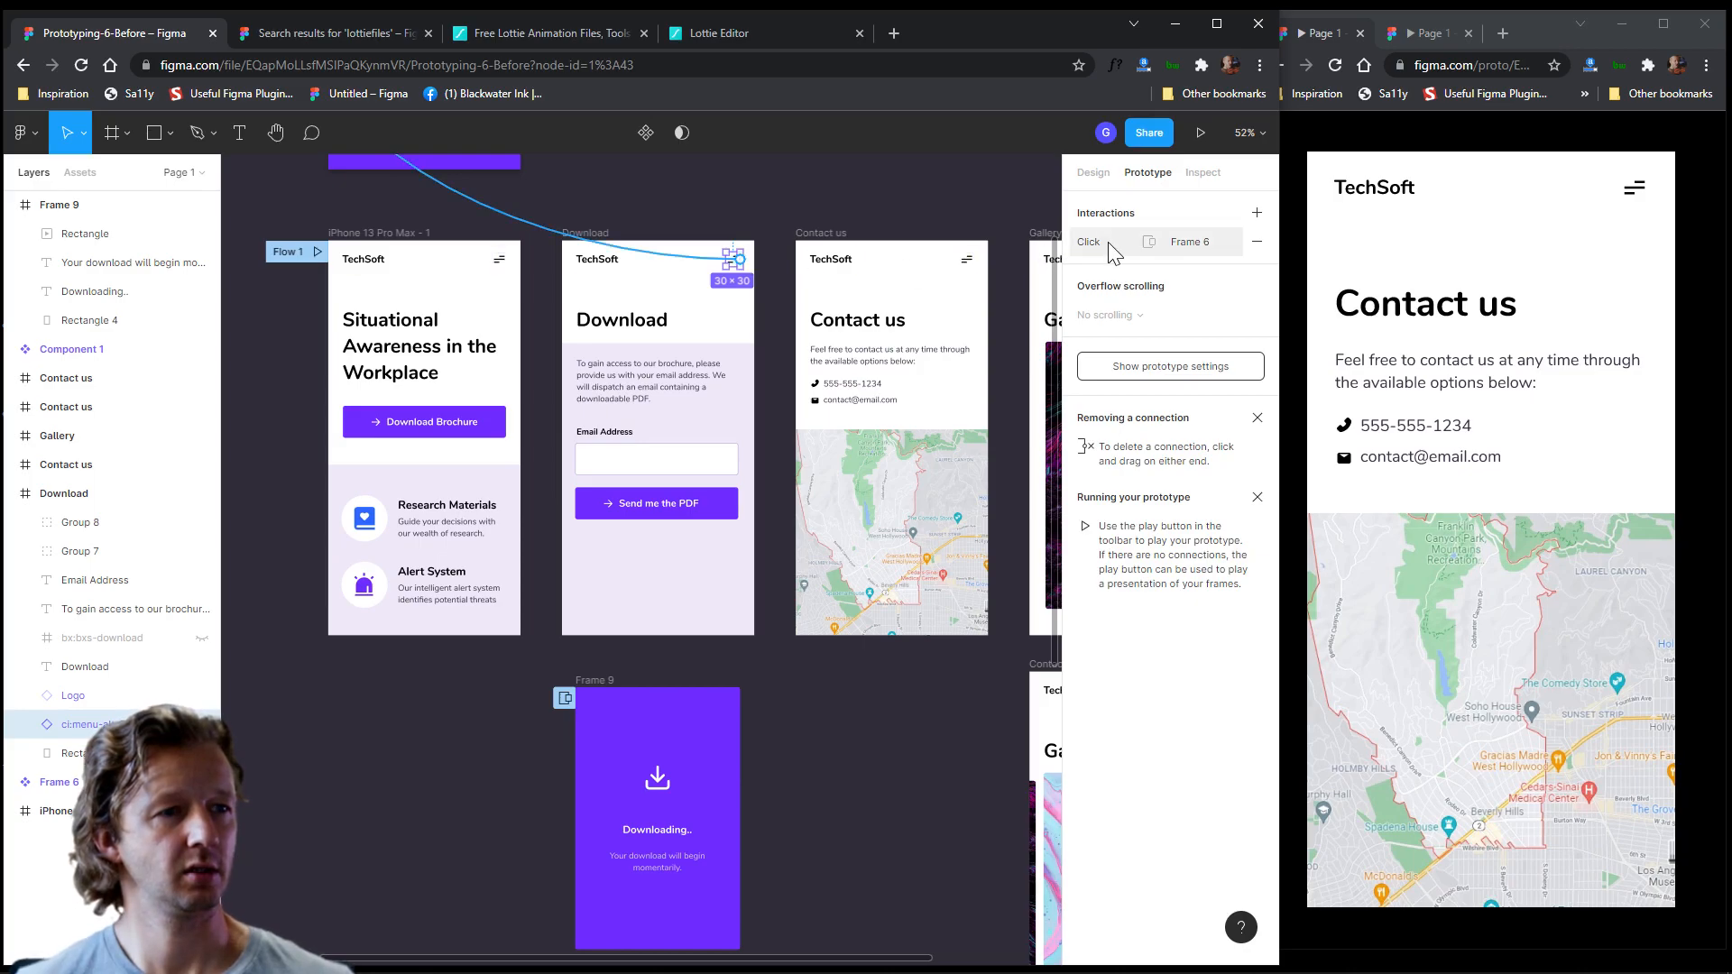
scroll(858, 329, "up", 2)
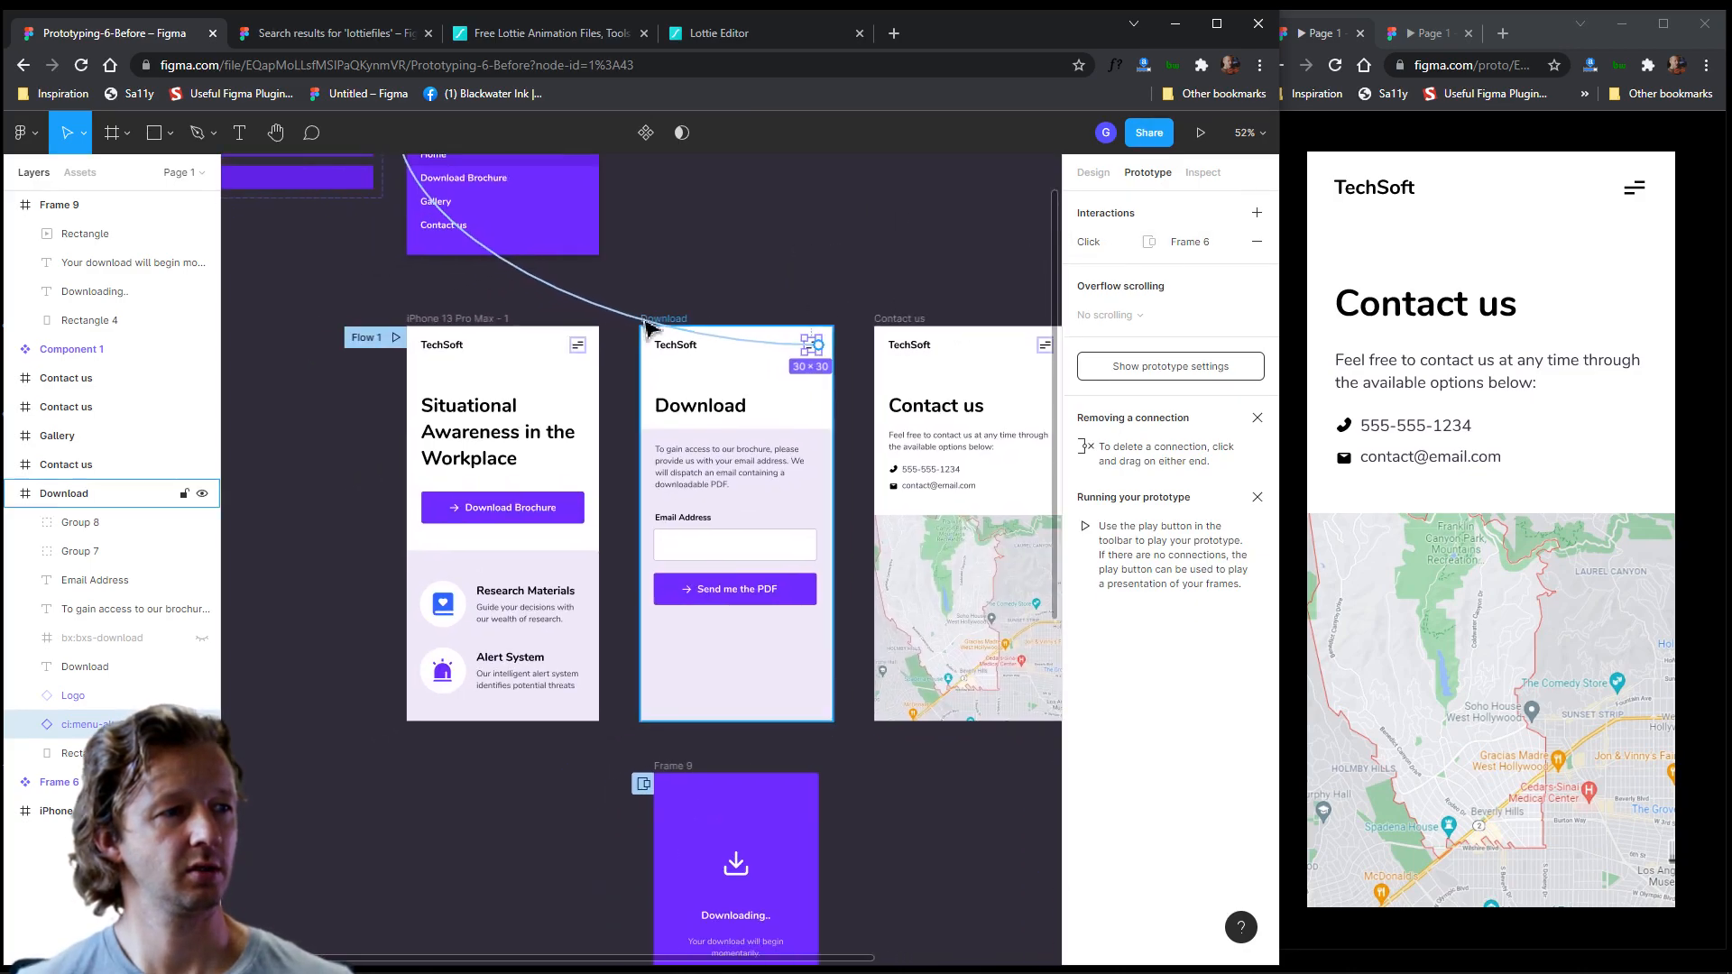
- Return to the home screen in the preview, choose Download Brochure from the menu, and trigger the animated downloading overlay
left_click(1378, 195)
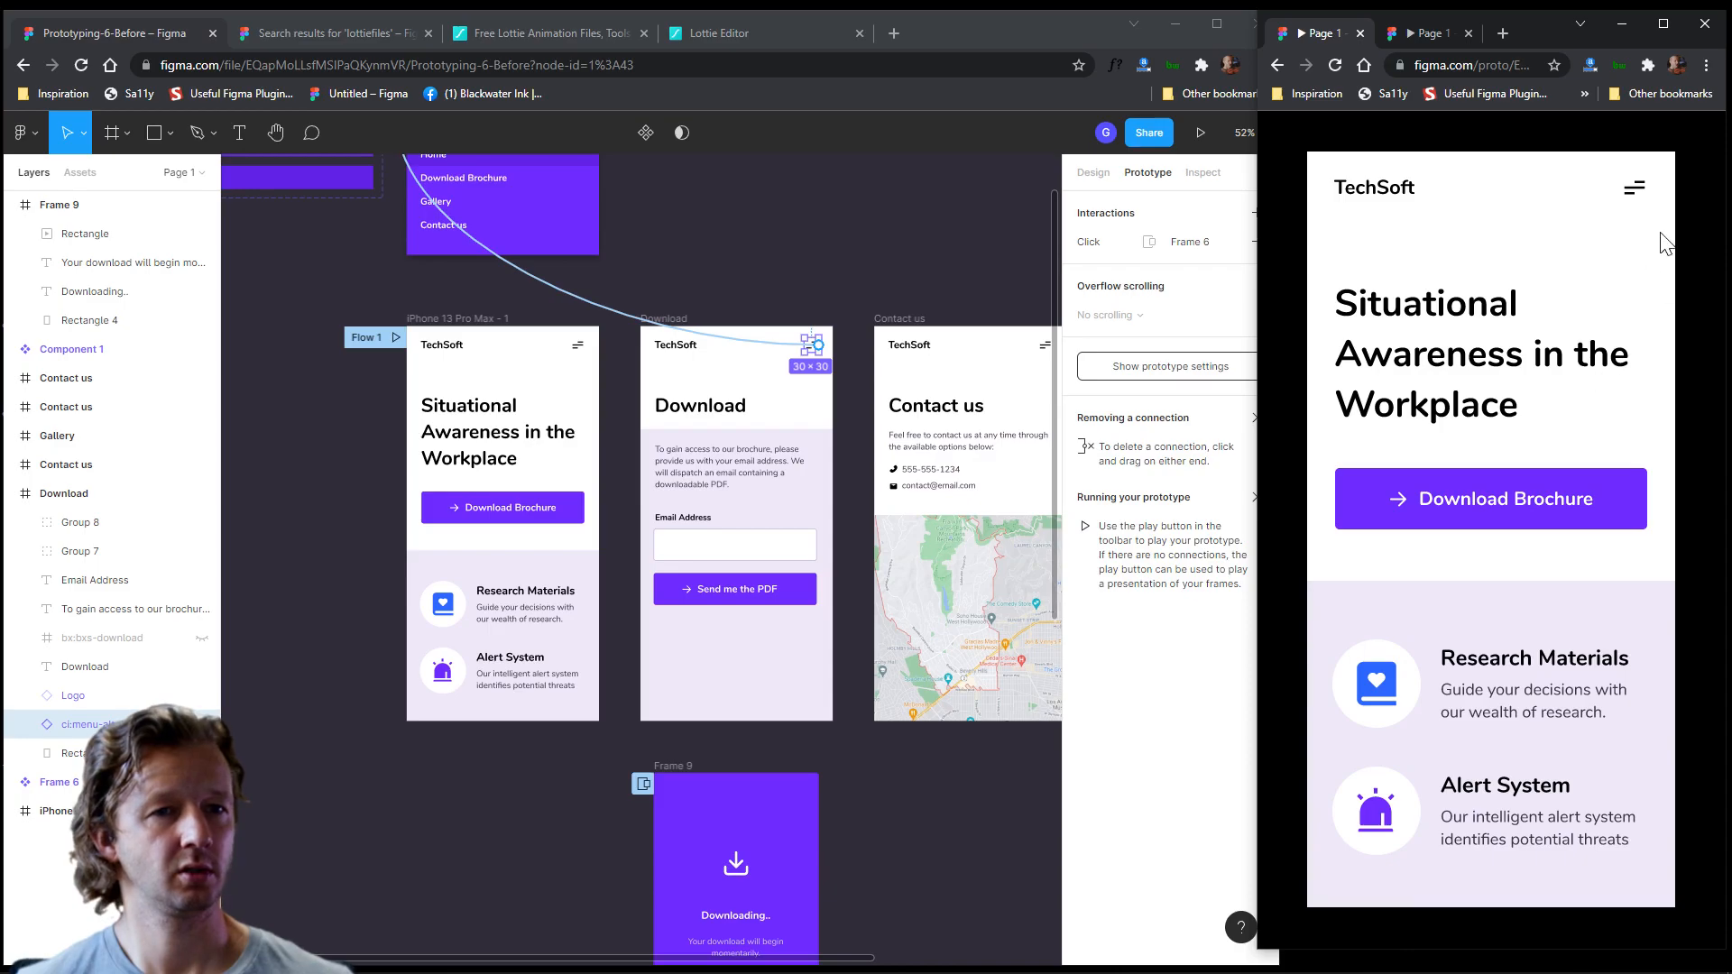
left_click(1639, 207)
left_click(1398, 305)
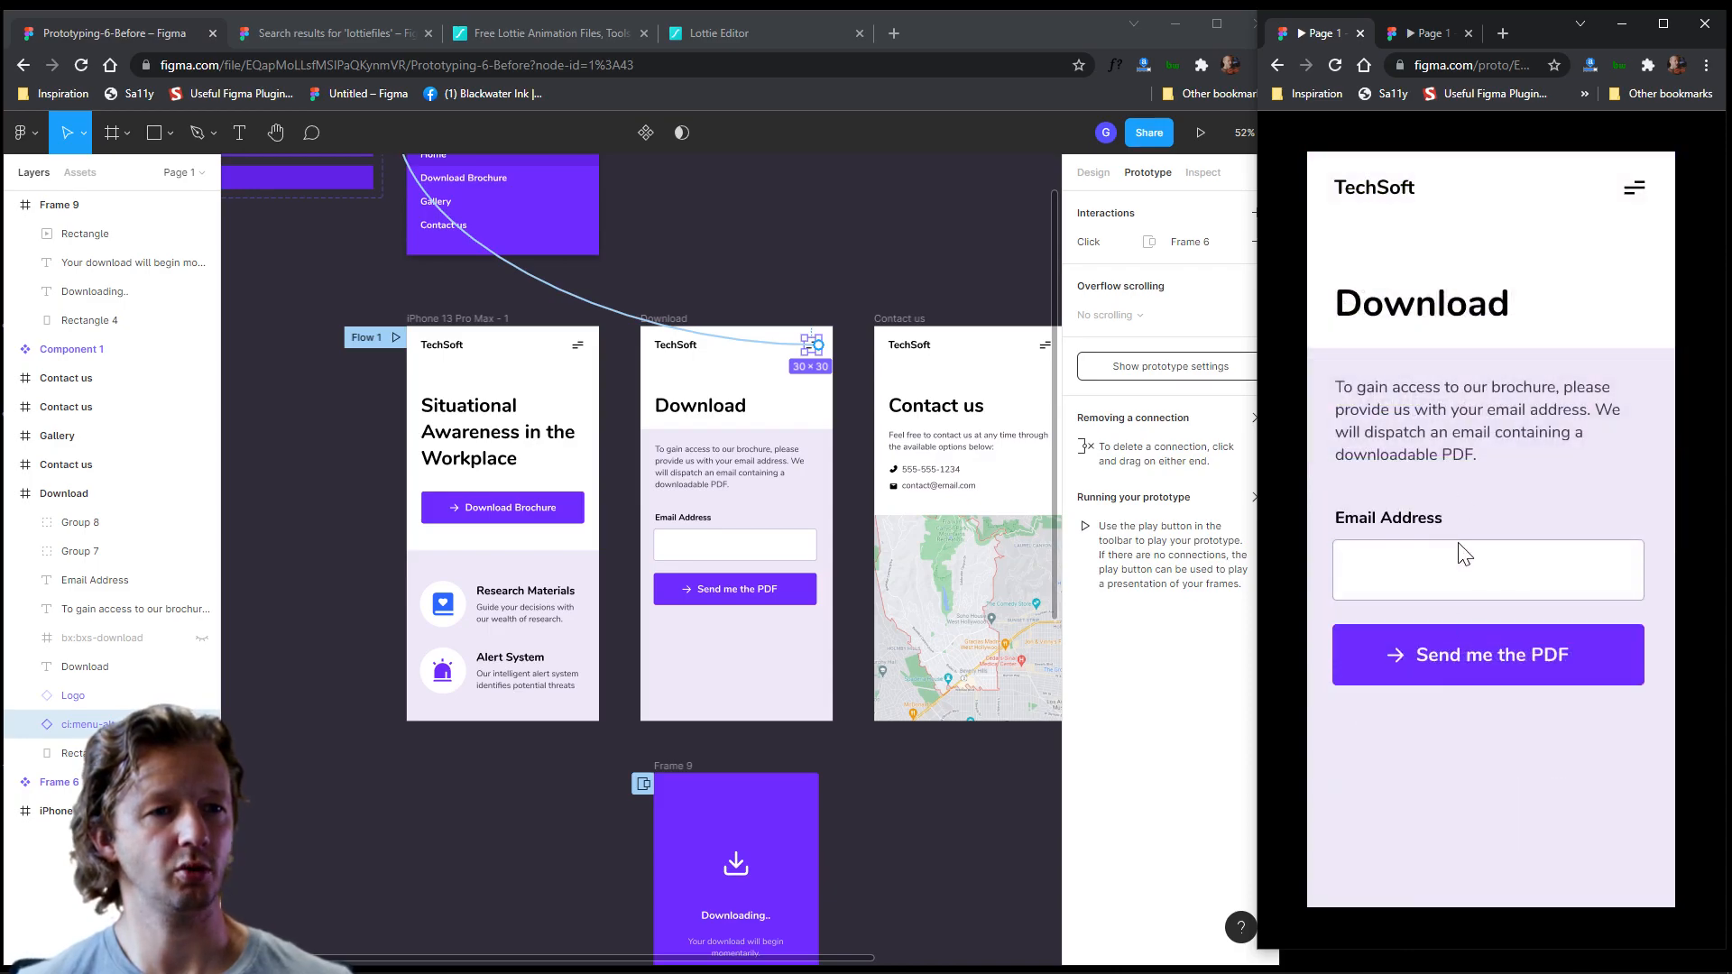
left_click(1459, 670)
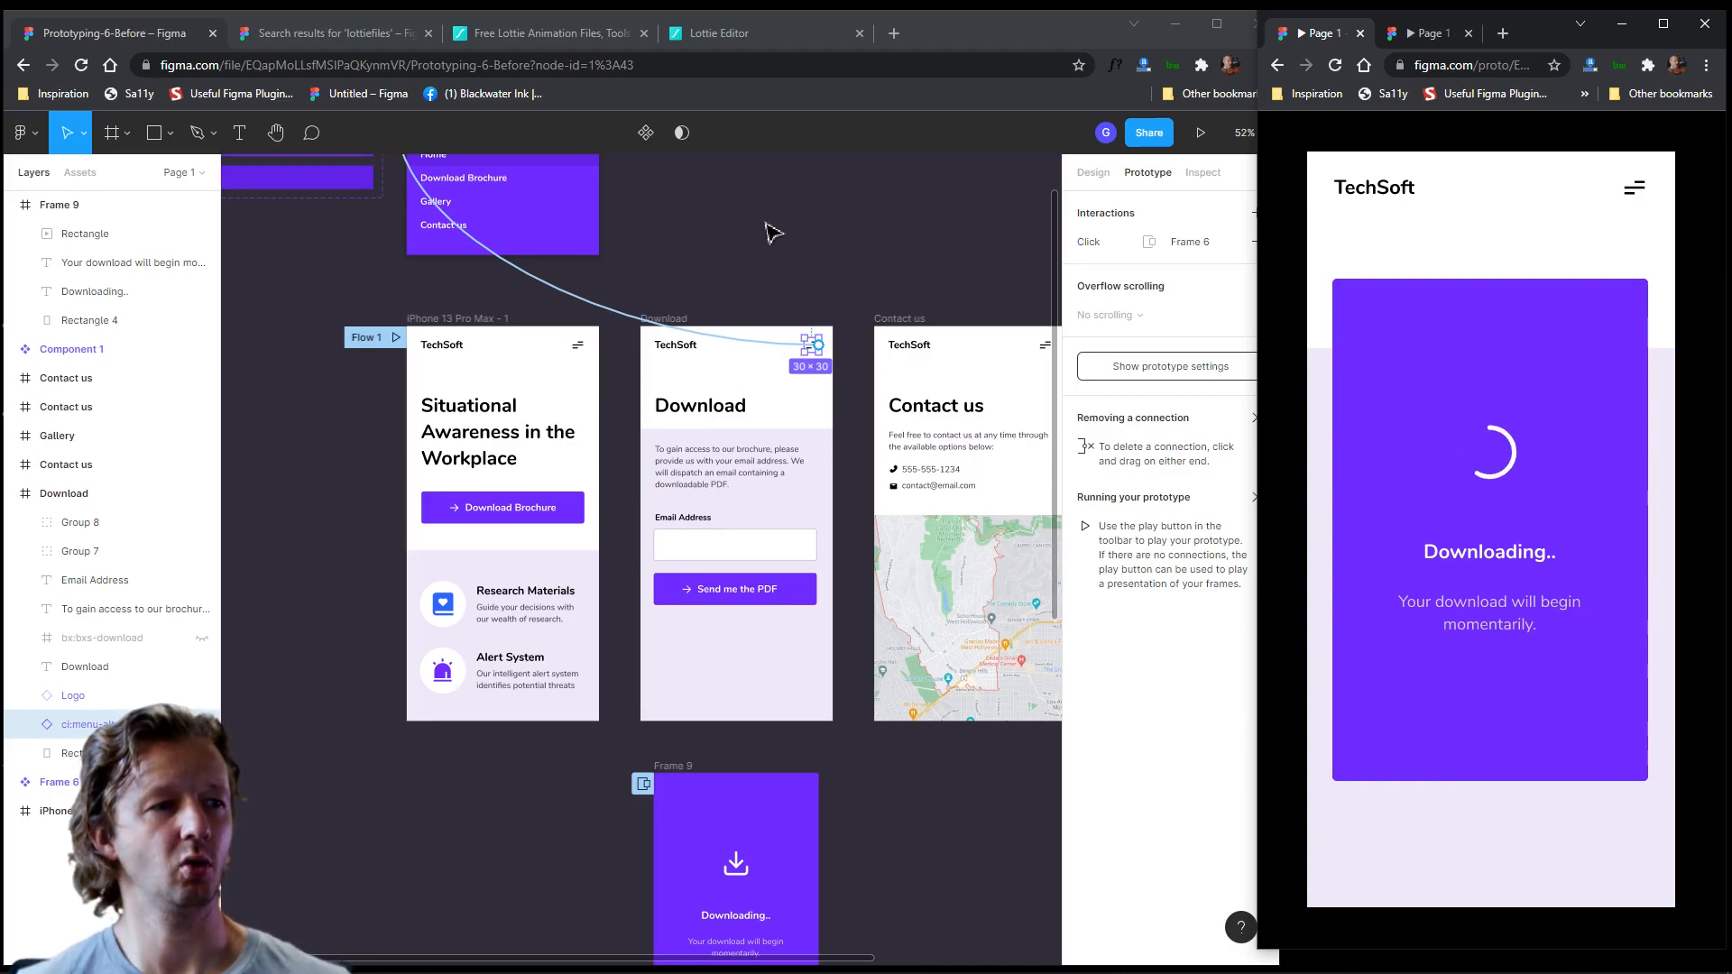
- Link Frame 9 back to the Download screen with an On click, Navigate to interaction using the Dissolve animation
left_click(789, 268)
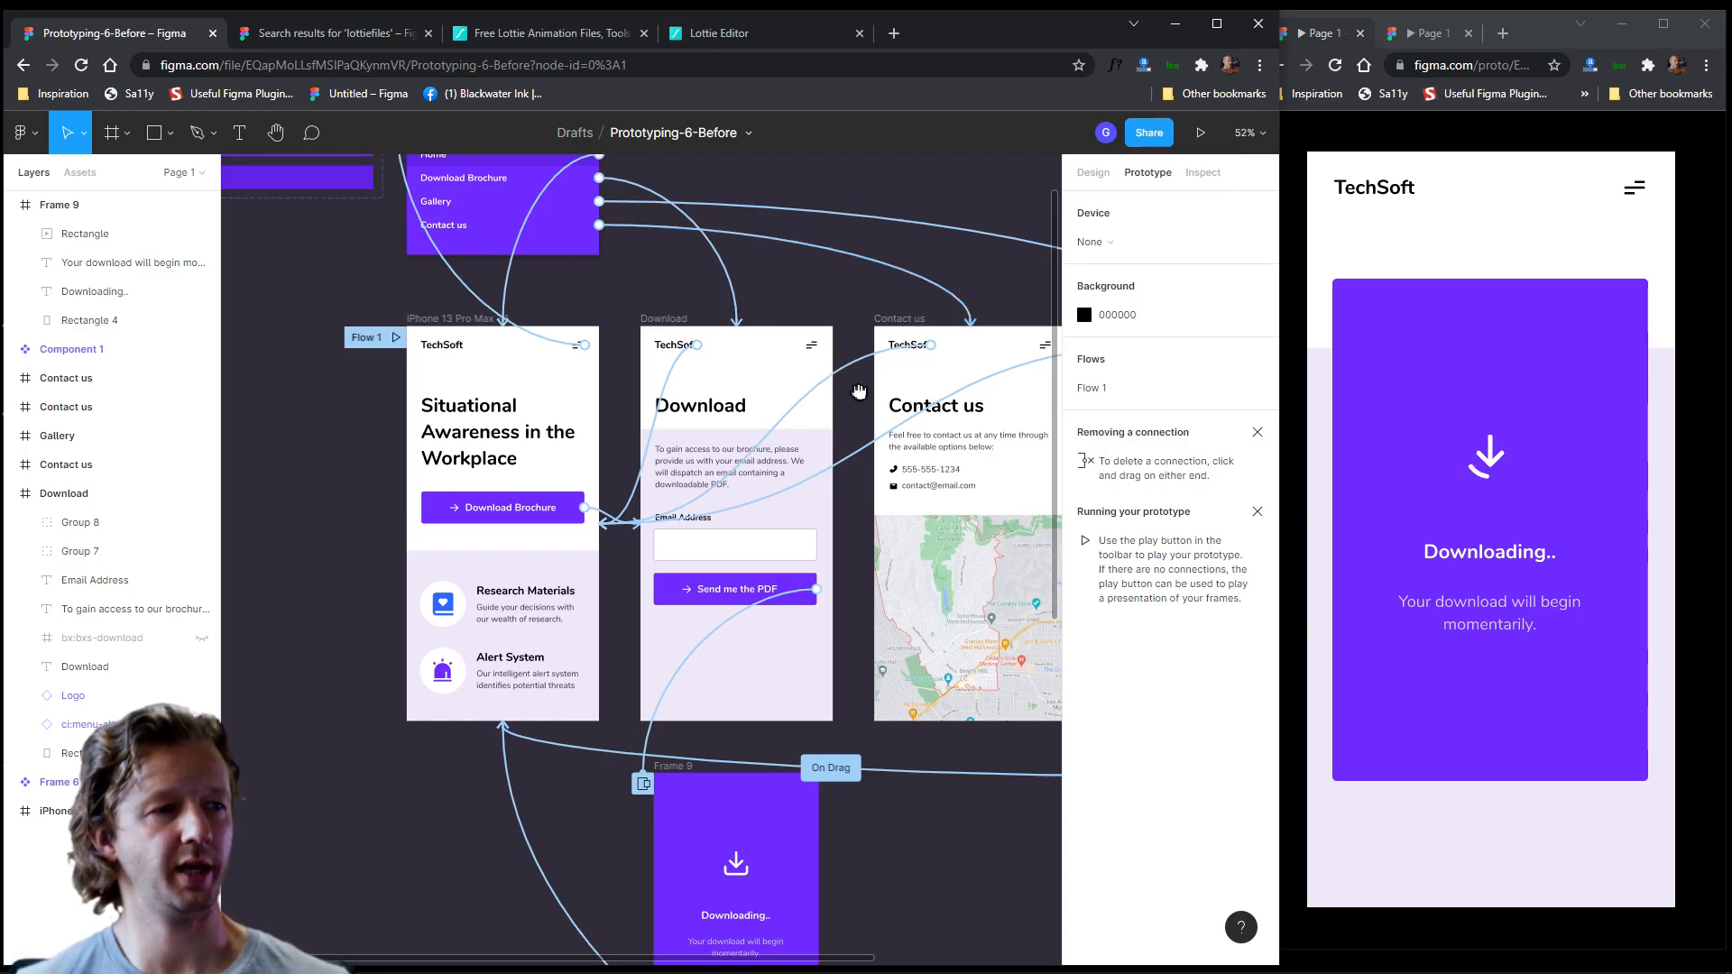
scroll(755, 632, "down", 3)
left_click(756, 689)
left_click_drag(827, 751, 774, 544)
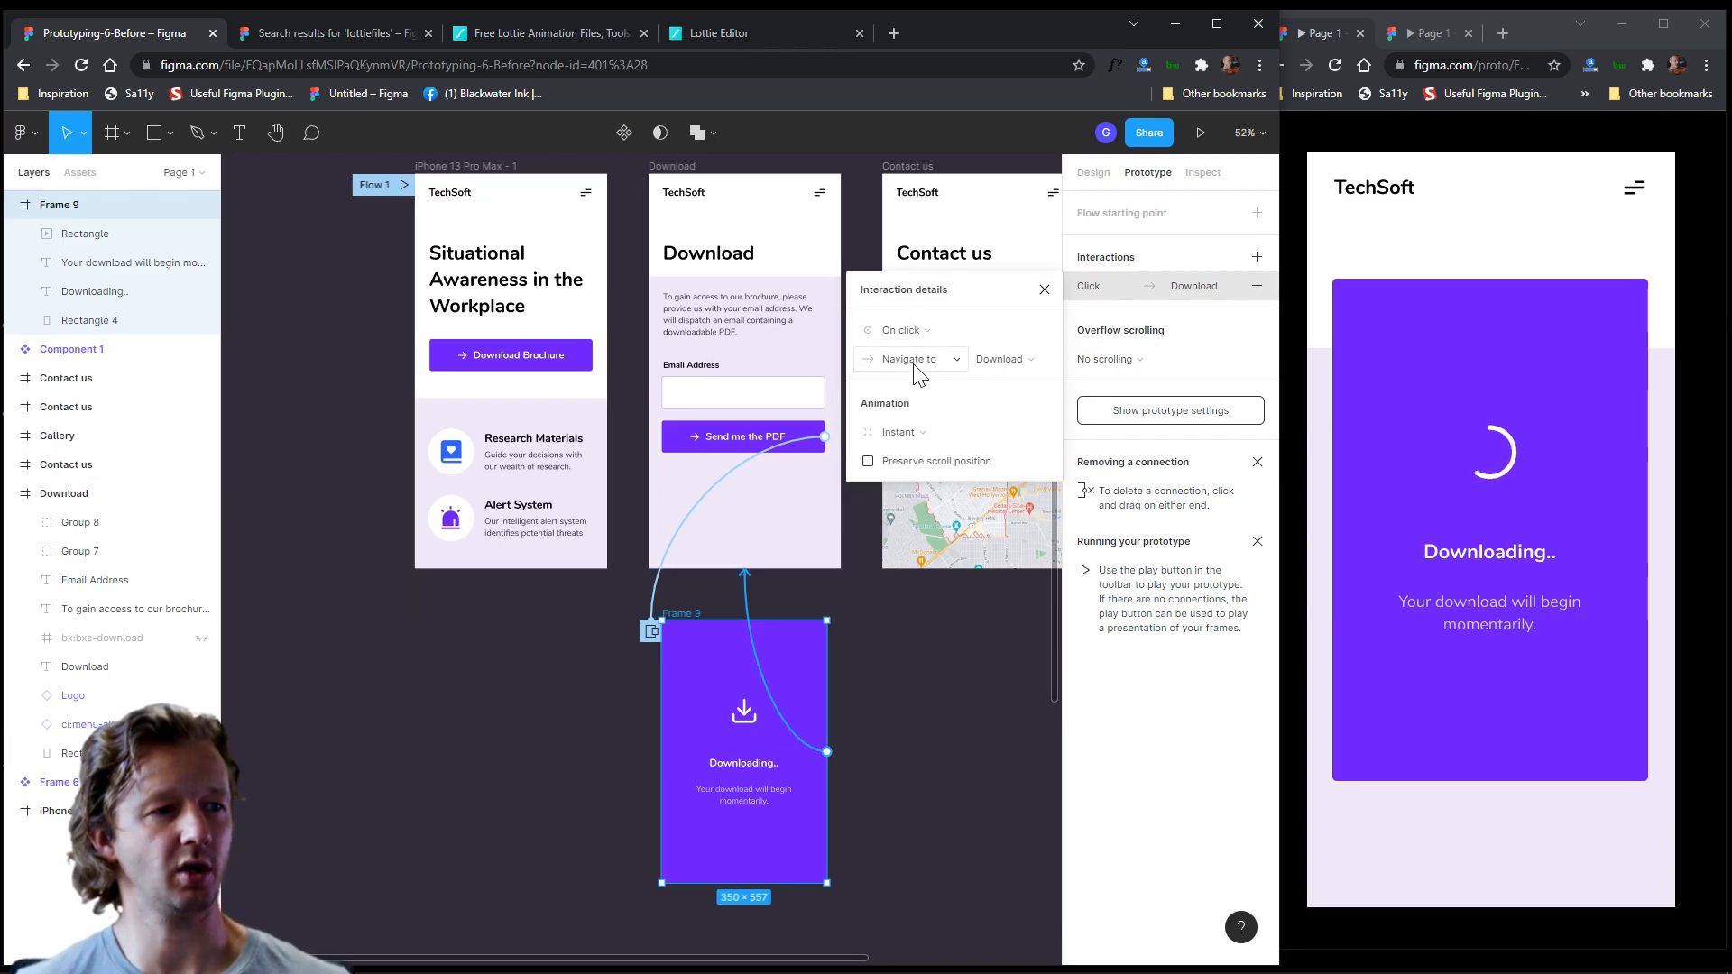
left_click(911, 422)
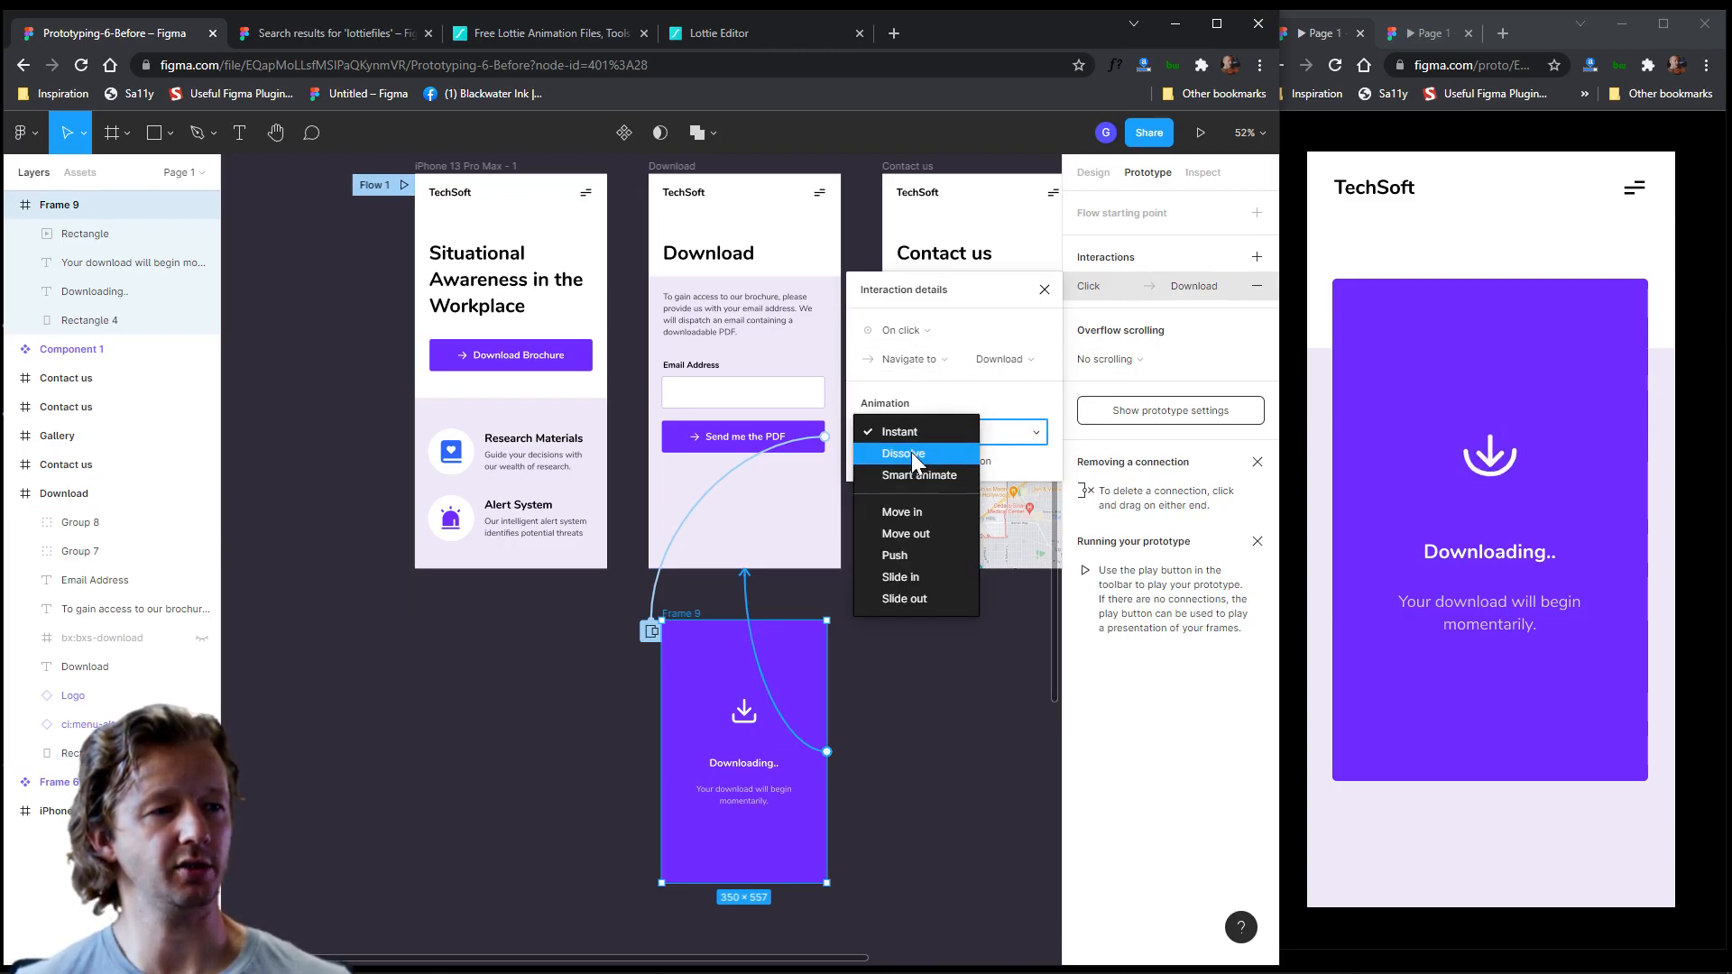
left_click(911, 452)
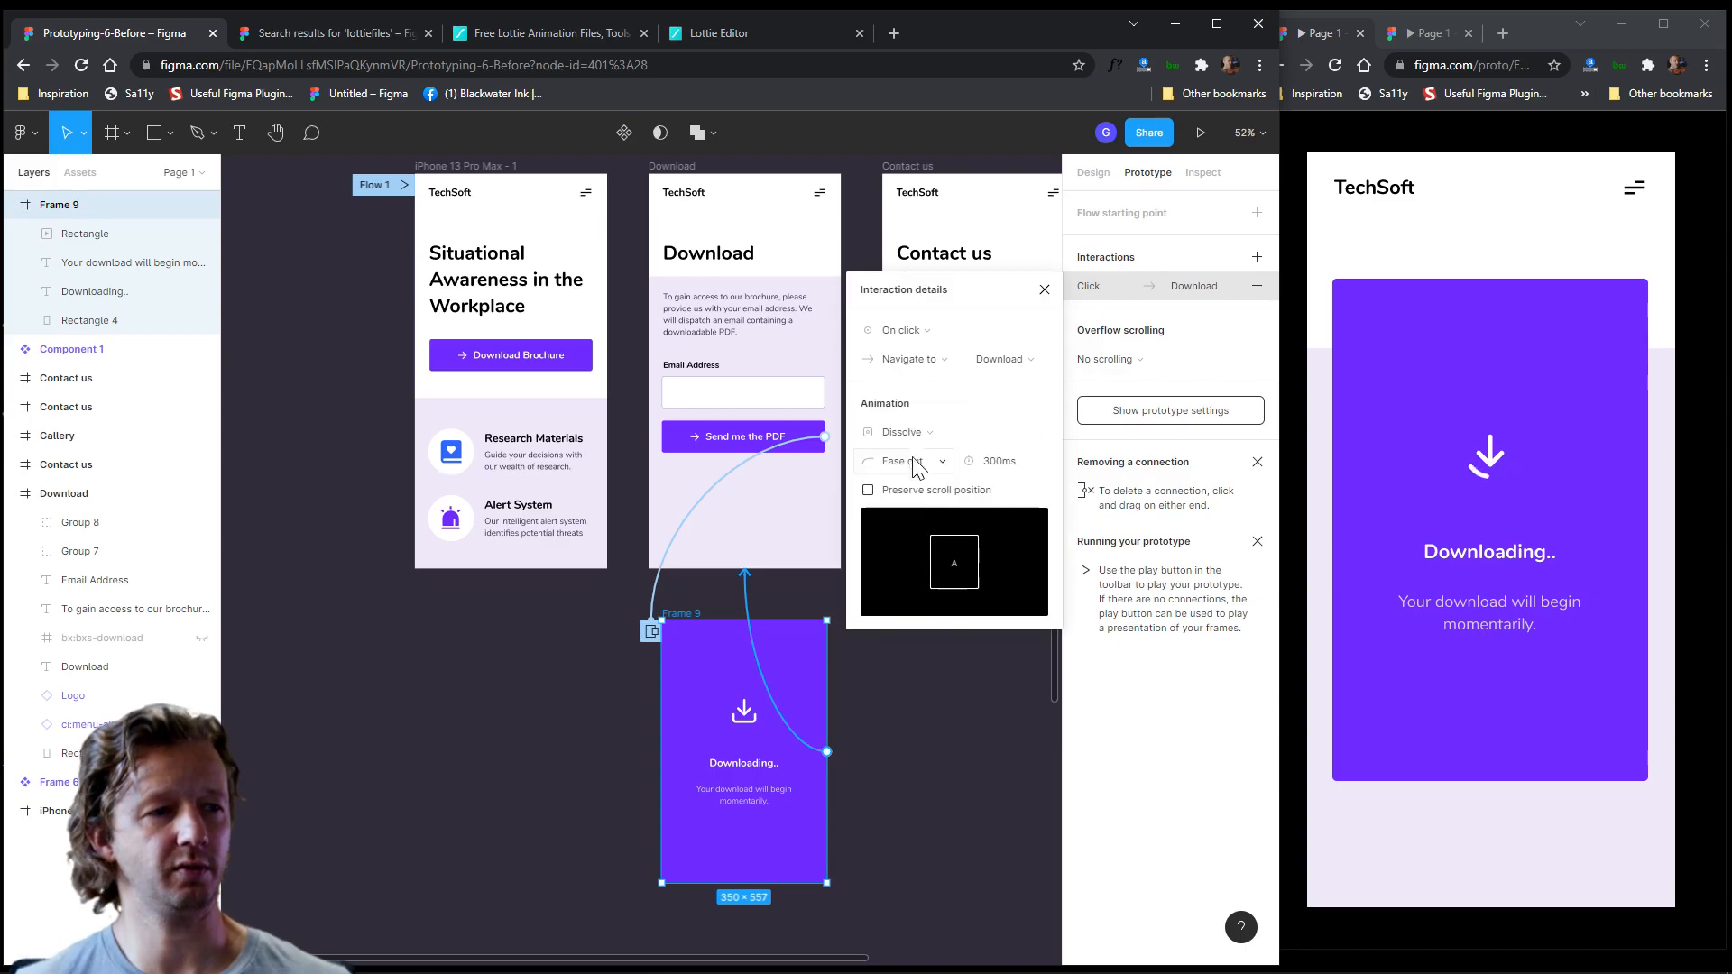
left_click(931, 741)
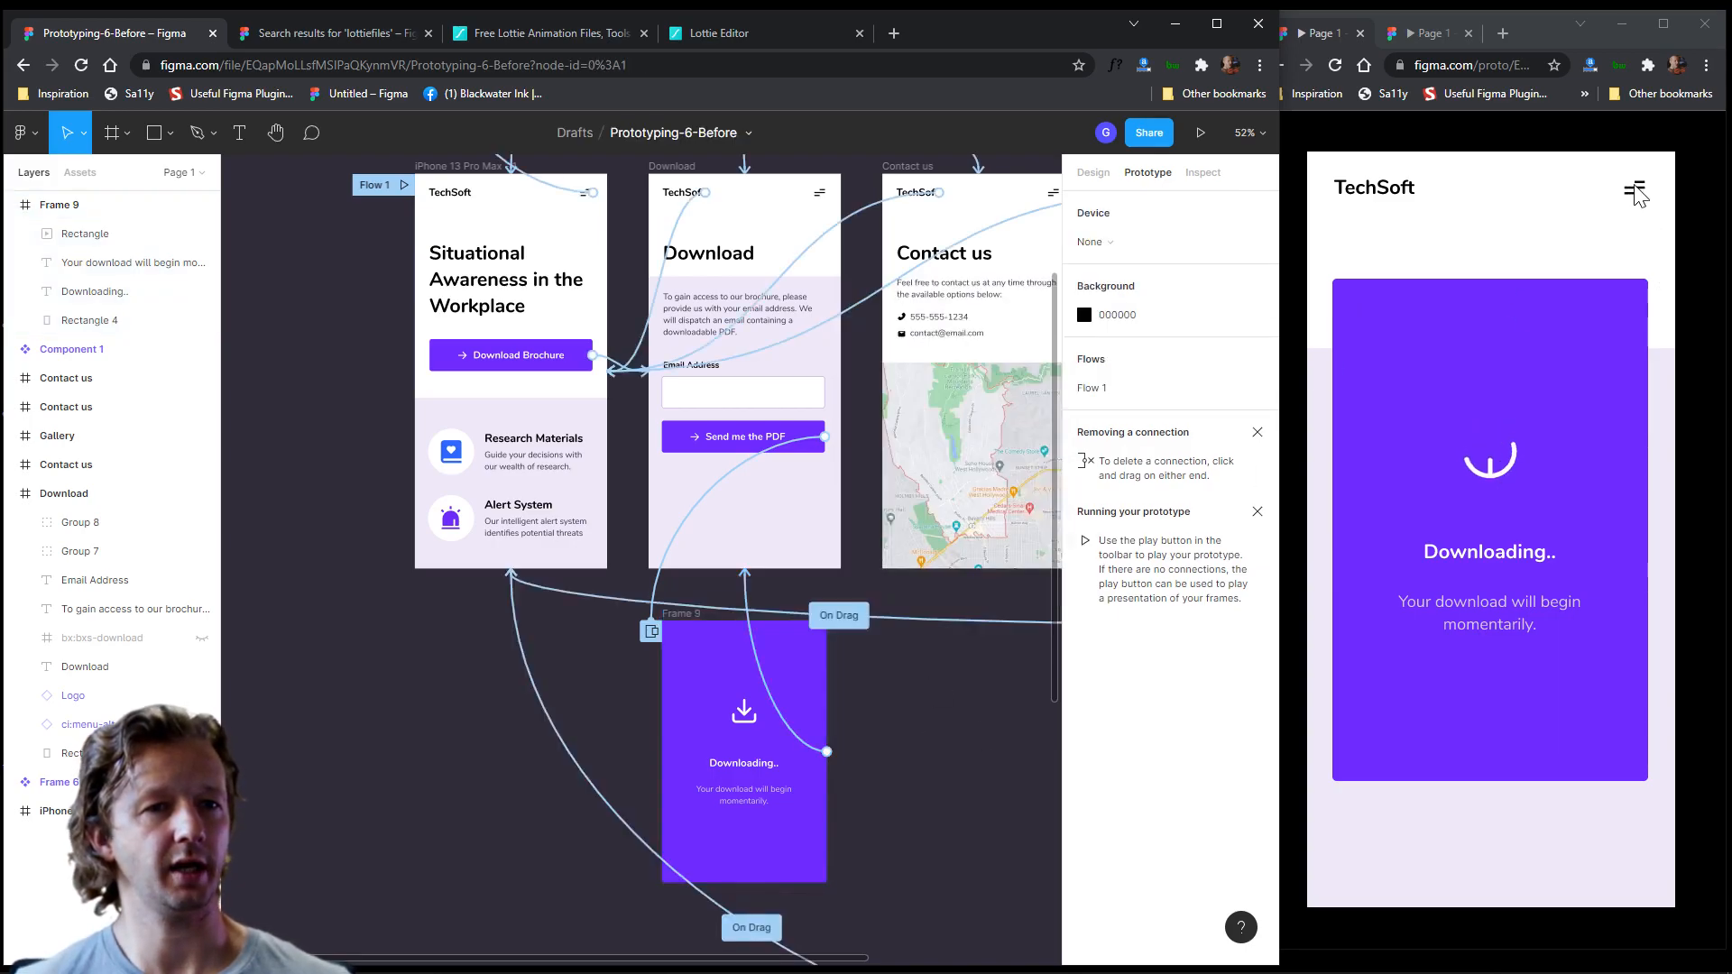
- Test dismissing the downloading overlay and triggering it again with "Send me the PDF" in the preview
left_click(1370, 182)
left_click(1474, 578)
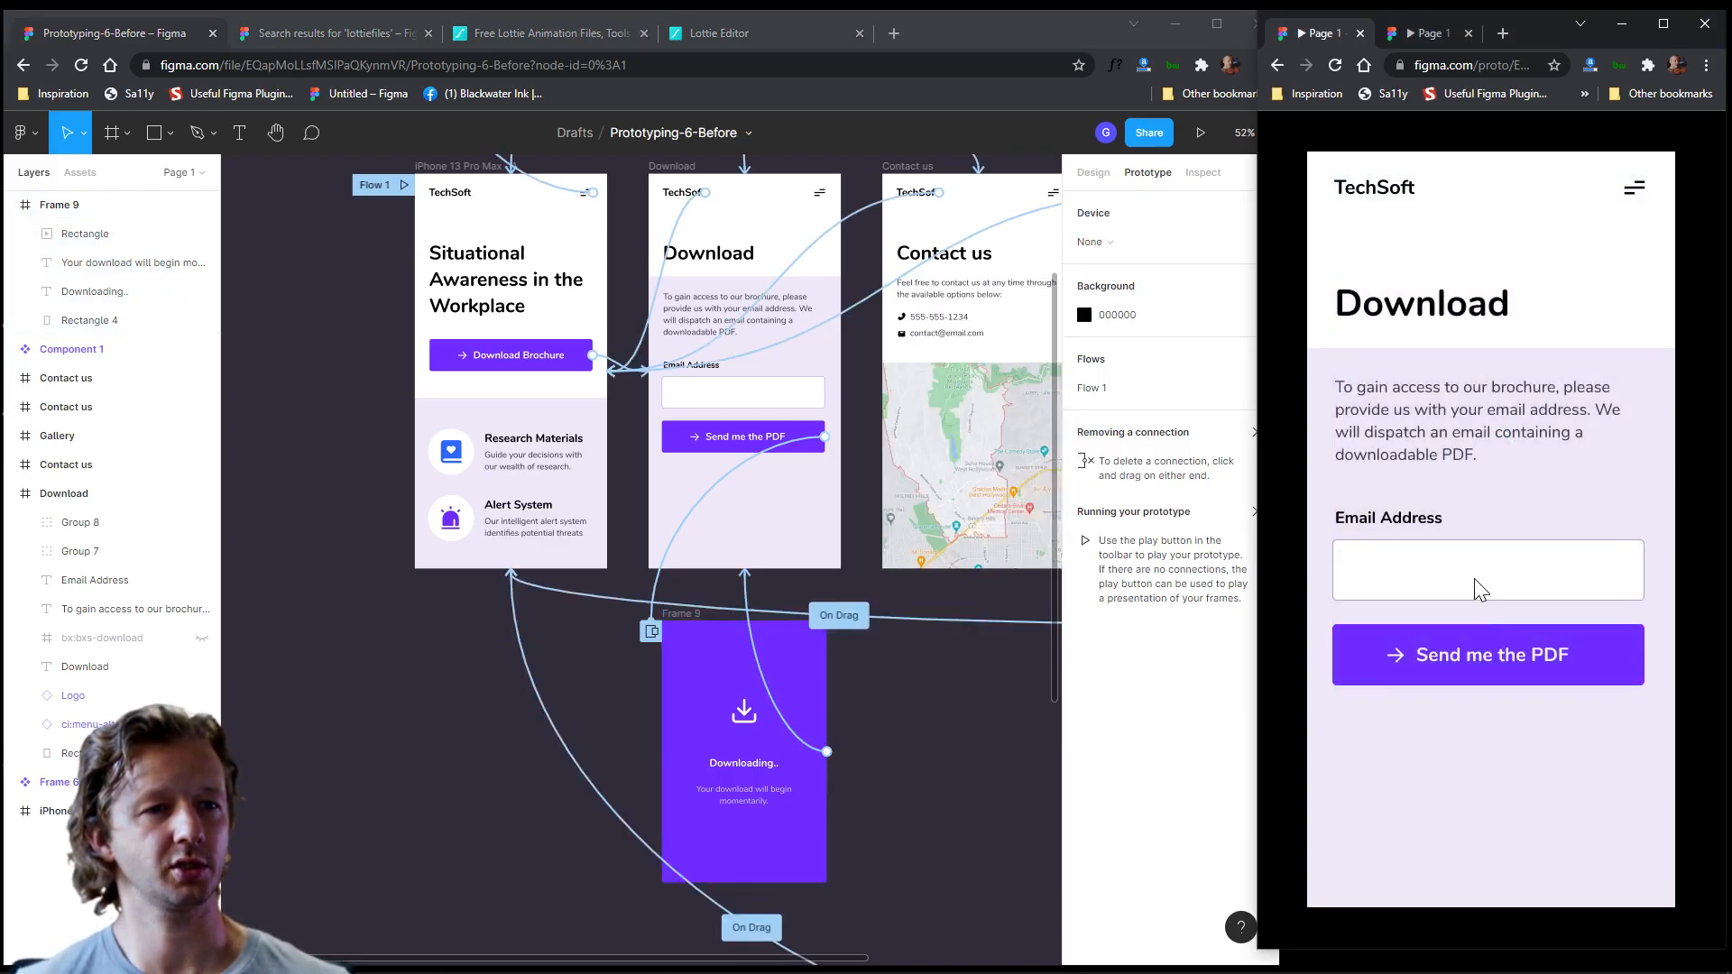
left_click(1513, 653)
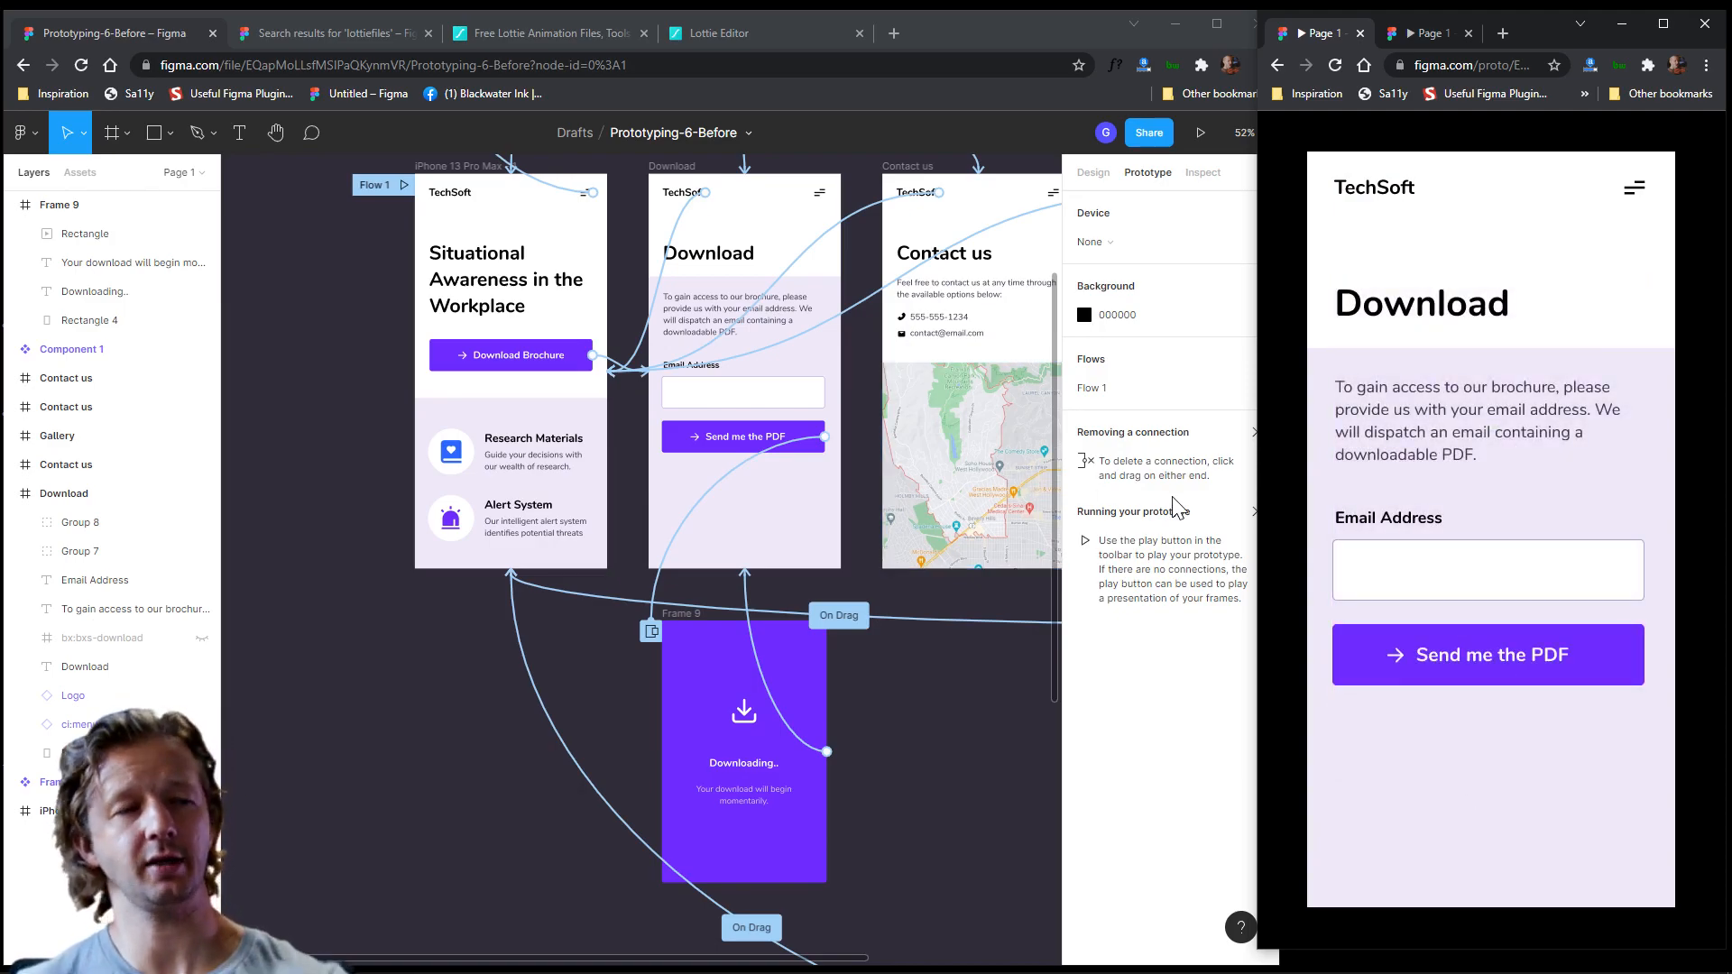
- Set the animation of the "Send me the PDF" button's Frame 9 overlay interaction to Move in
left_click(737, 451)
left_click(1089, 244)
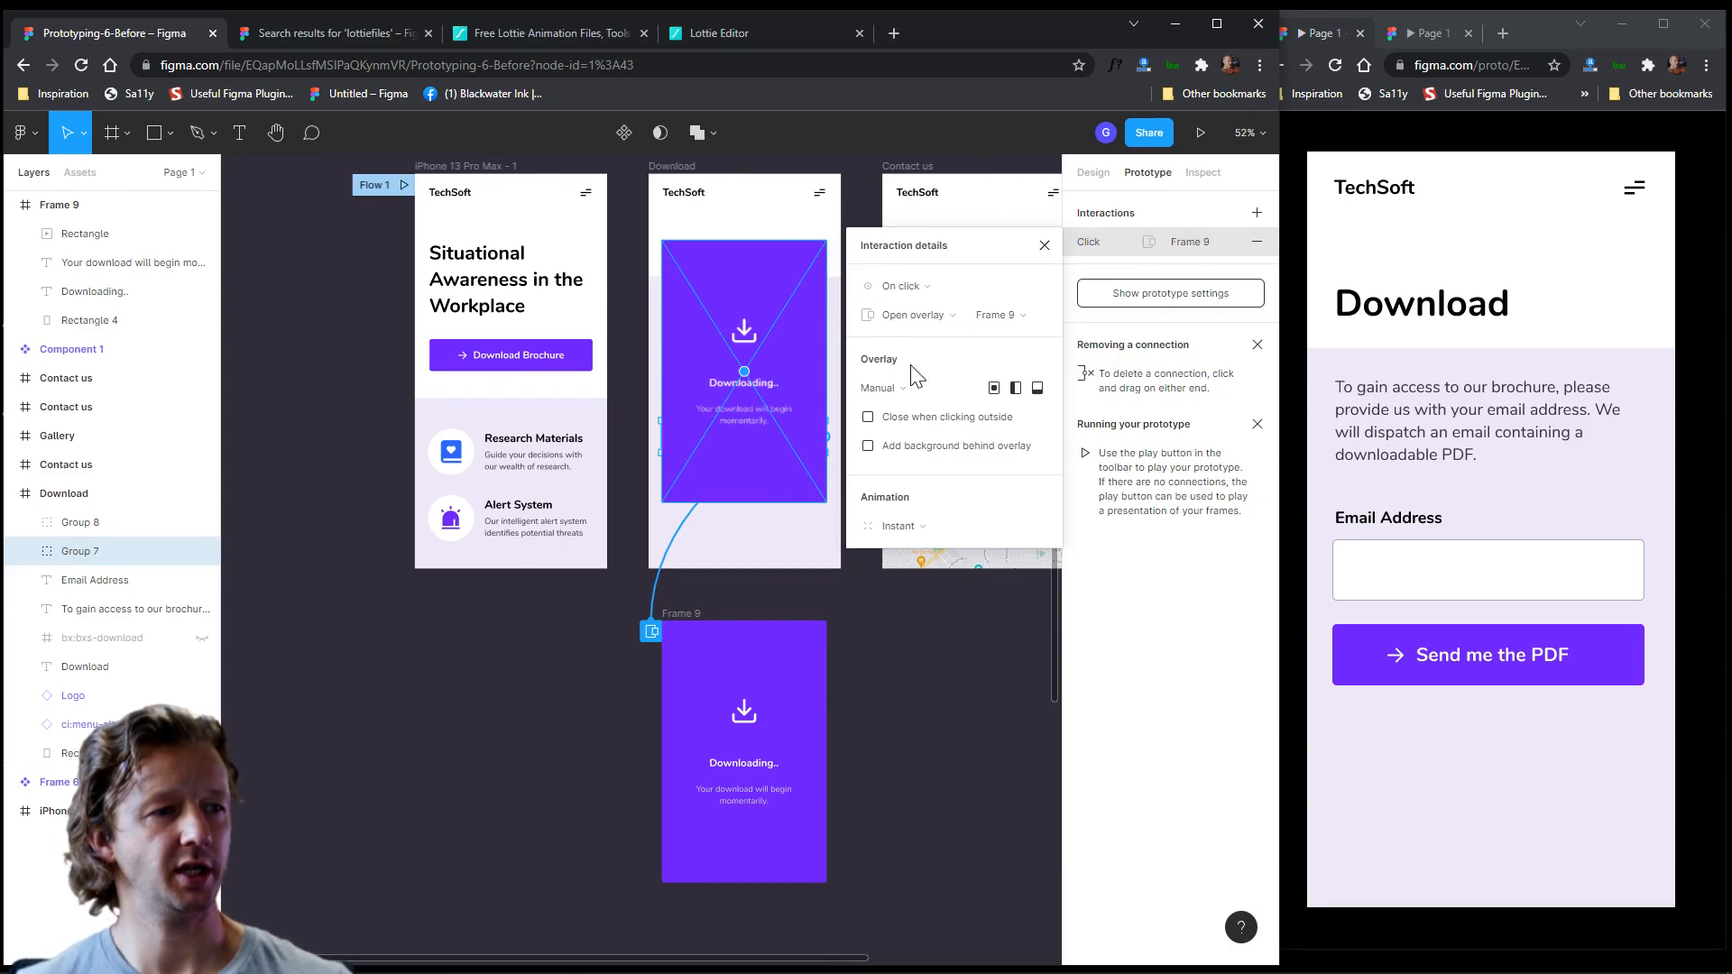
left_click(884, 527)
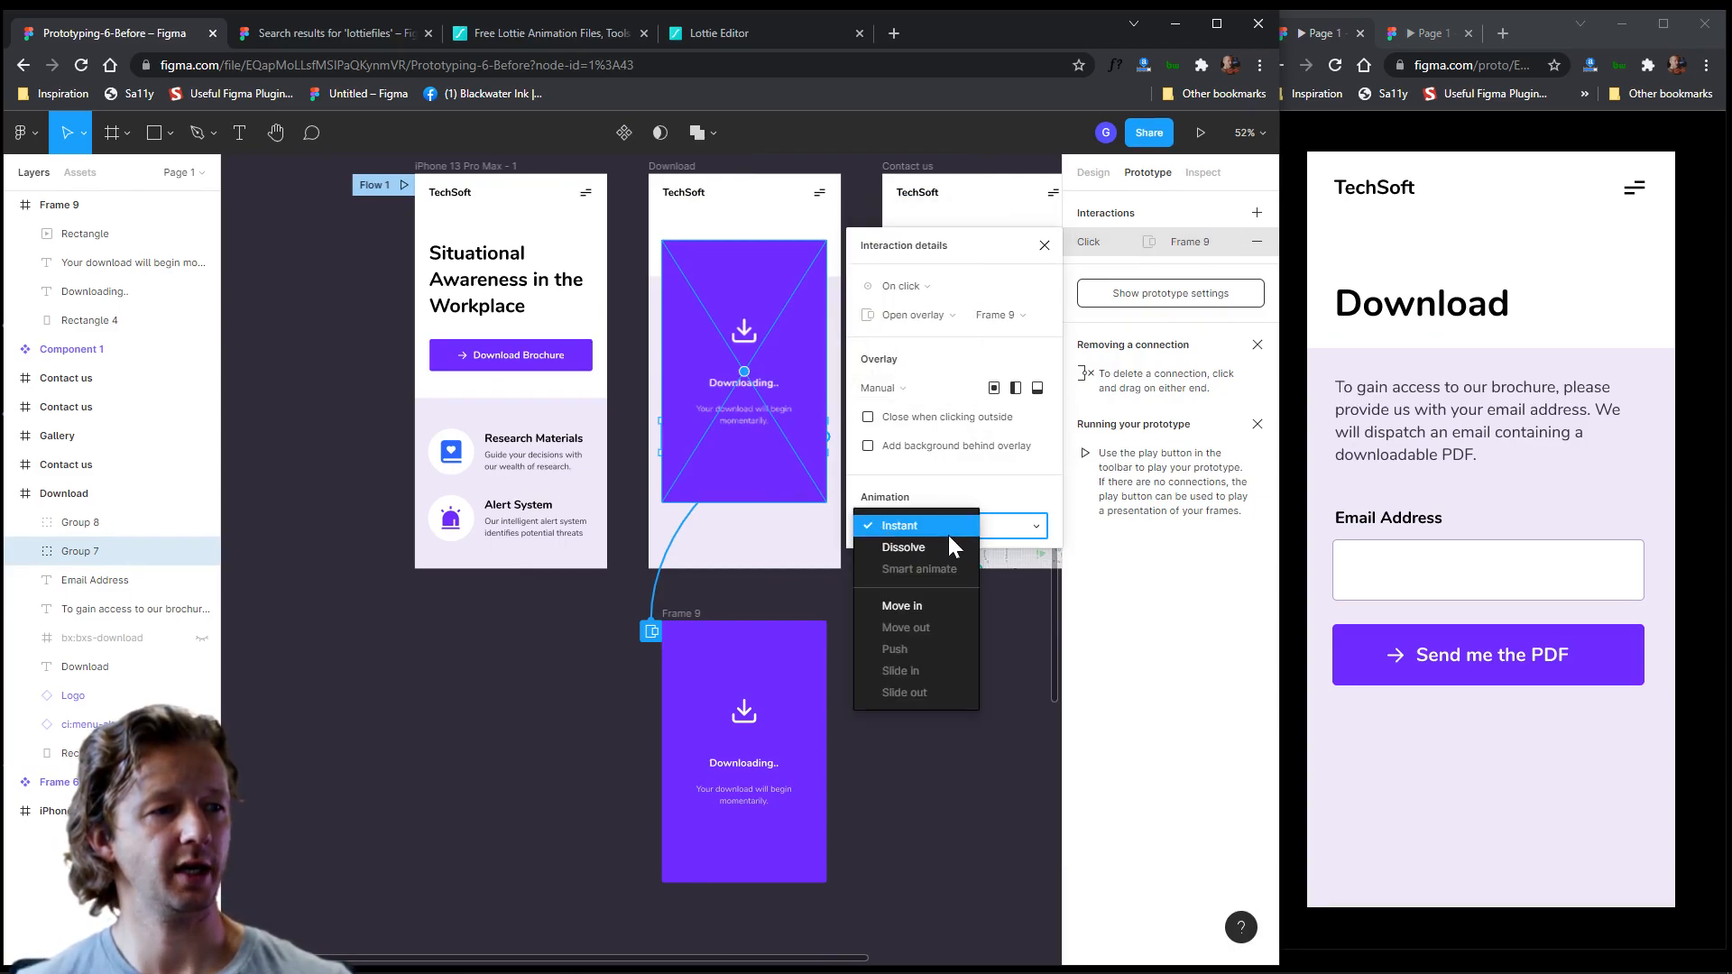
left_click(890, 604)
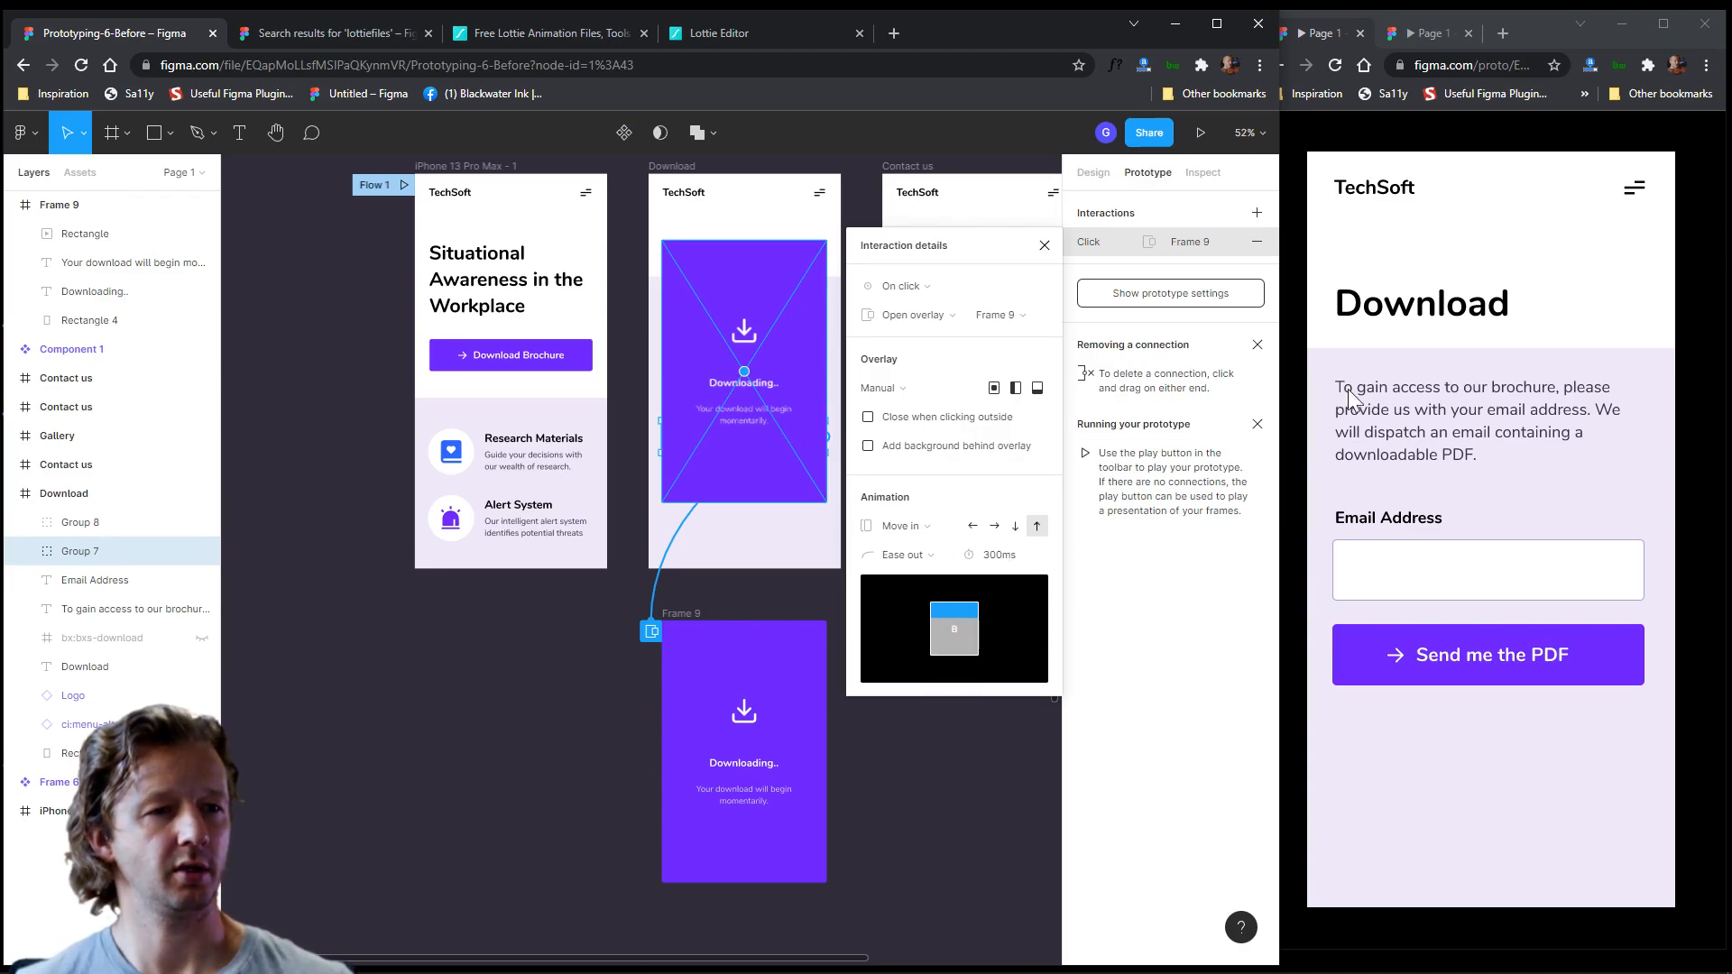
- Return to the home screen in the preview, open Gallery from the header menu, and swipe through its images
left_click(1457, 598)
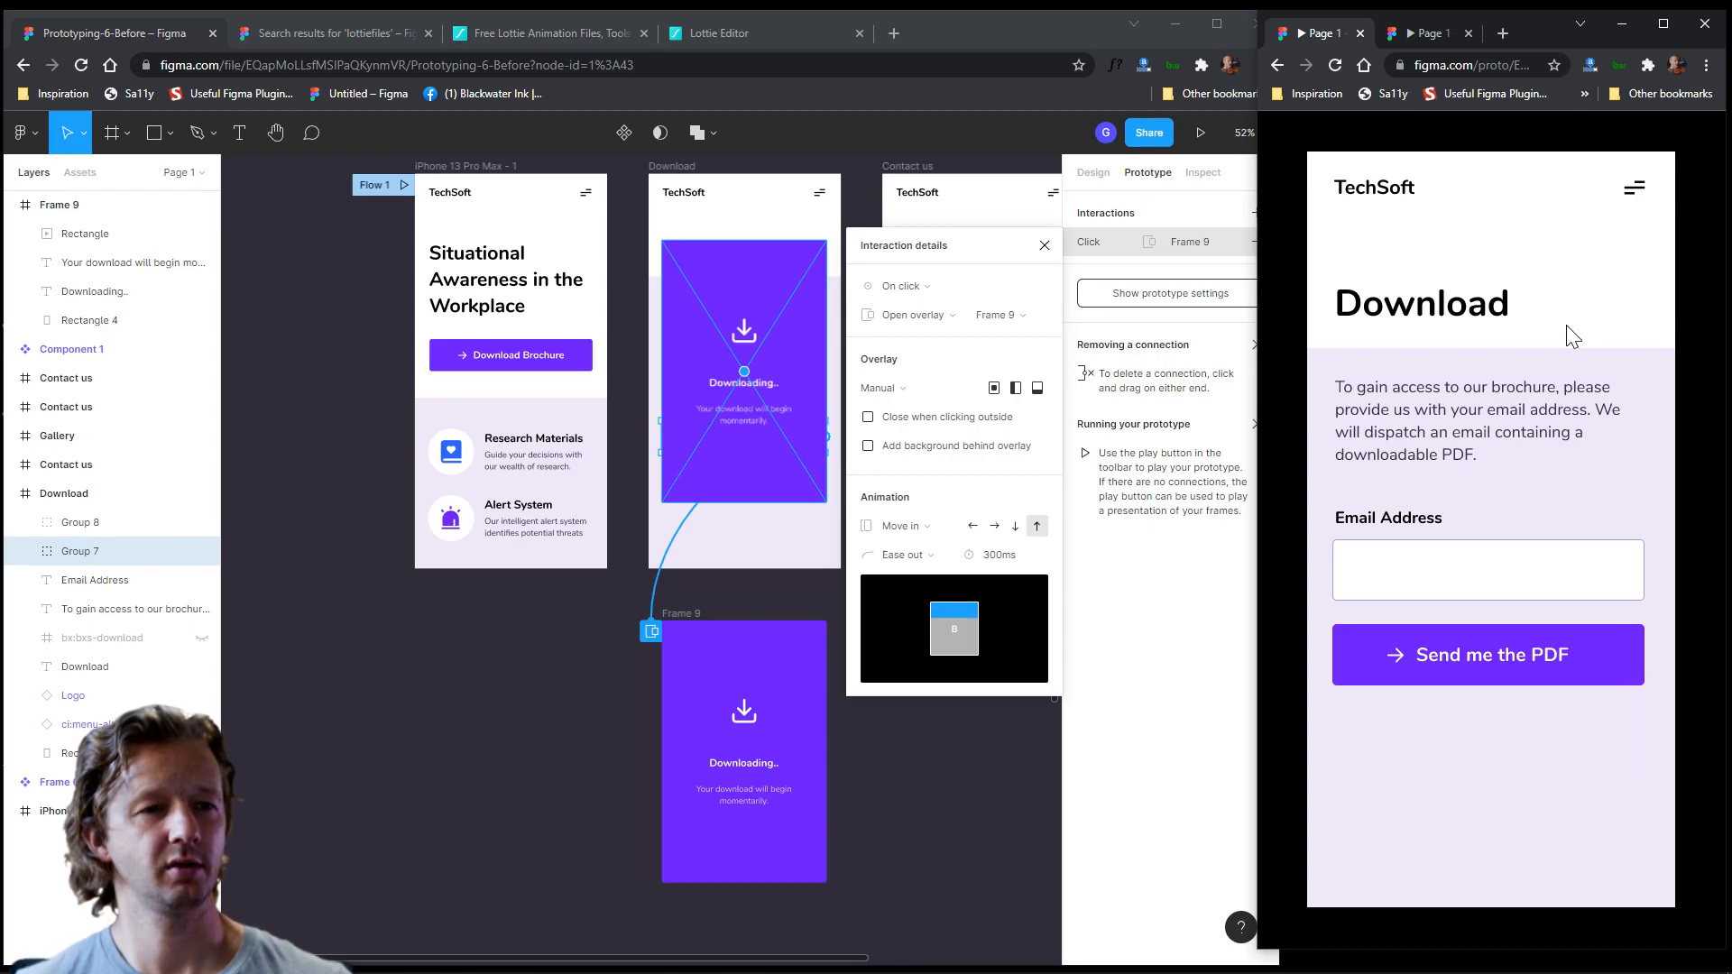
left_click(1367, 201)
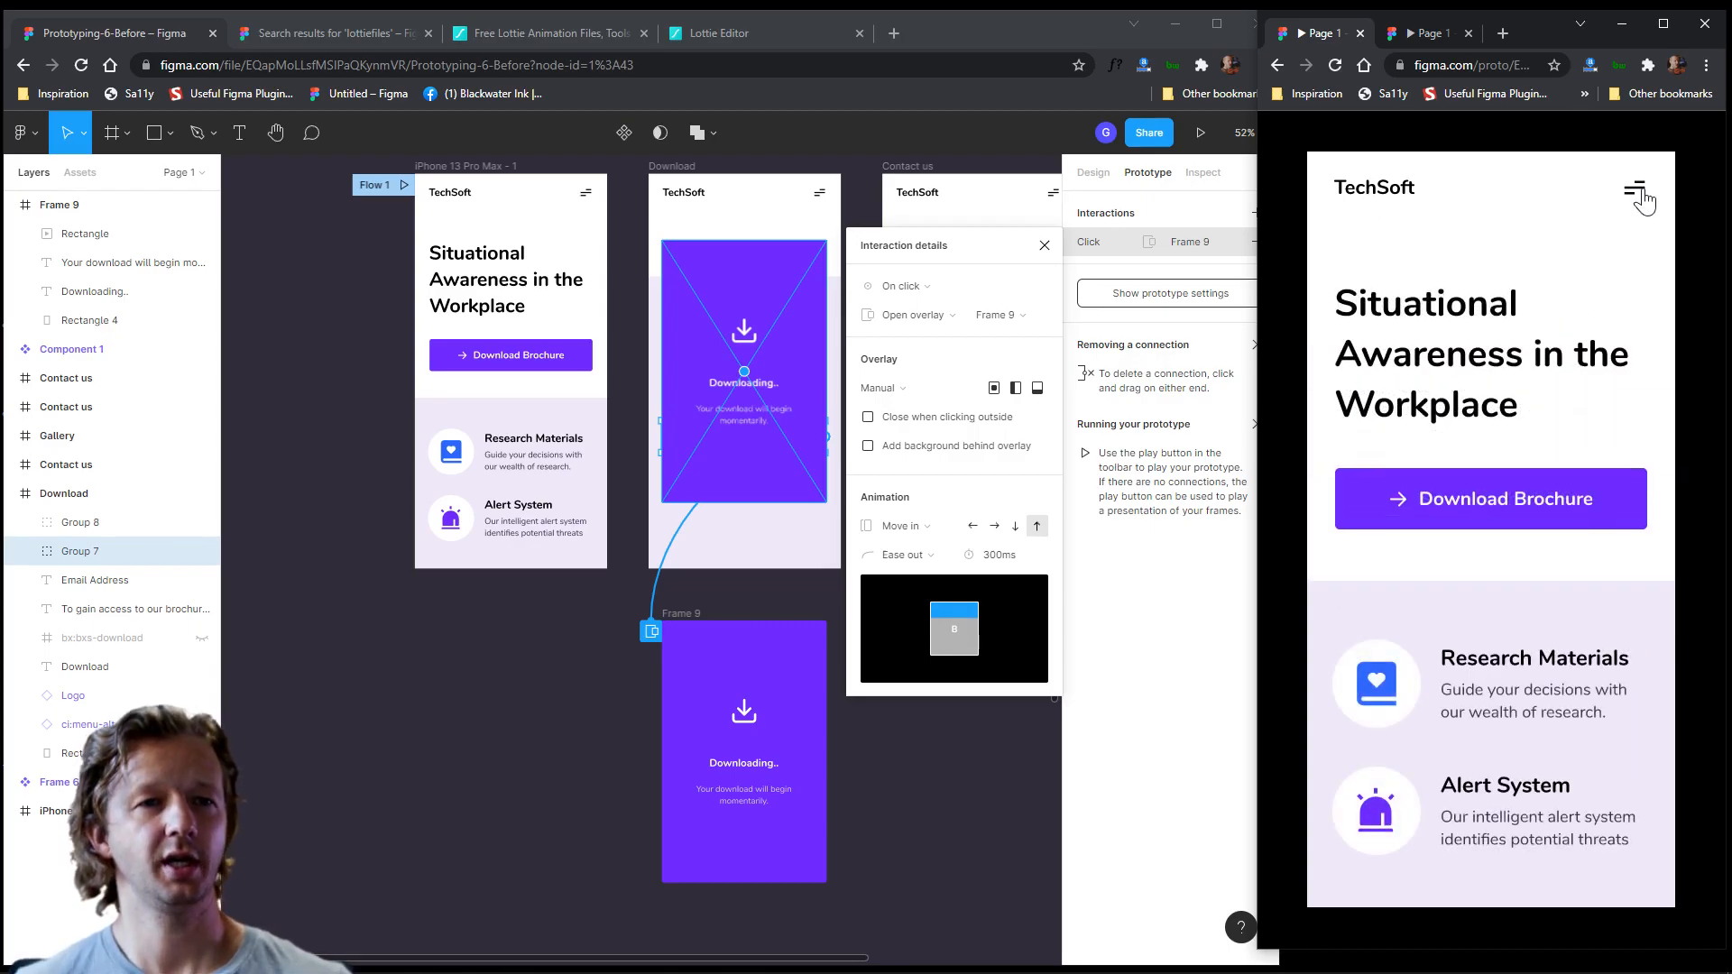
left_click(1629, 193)
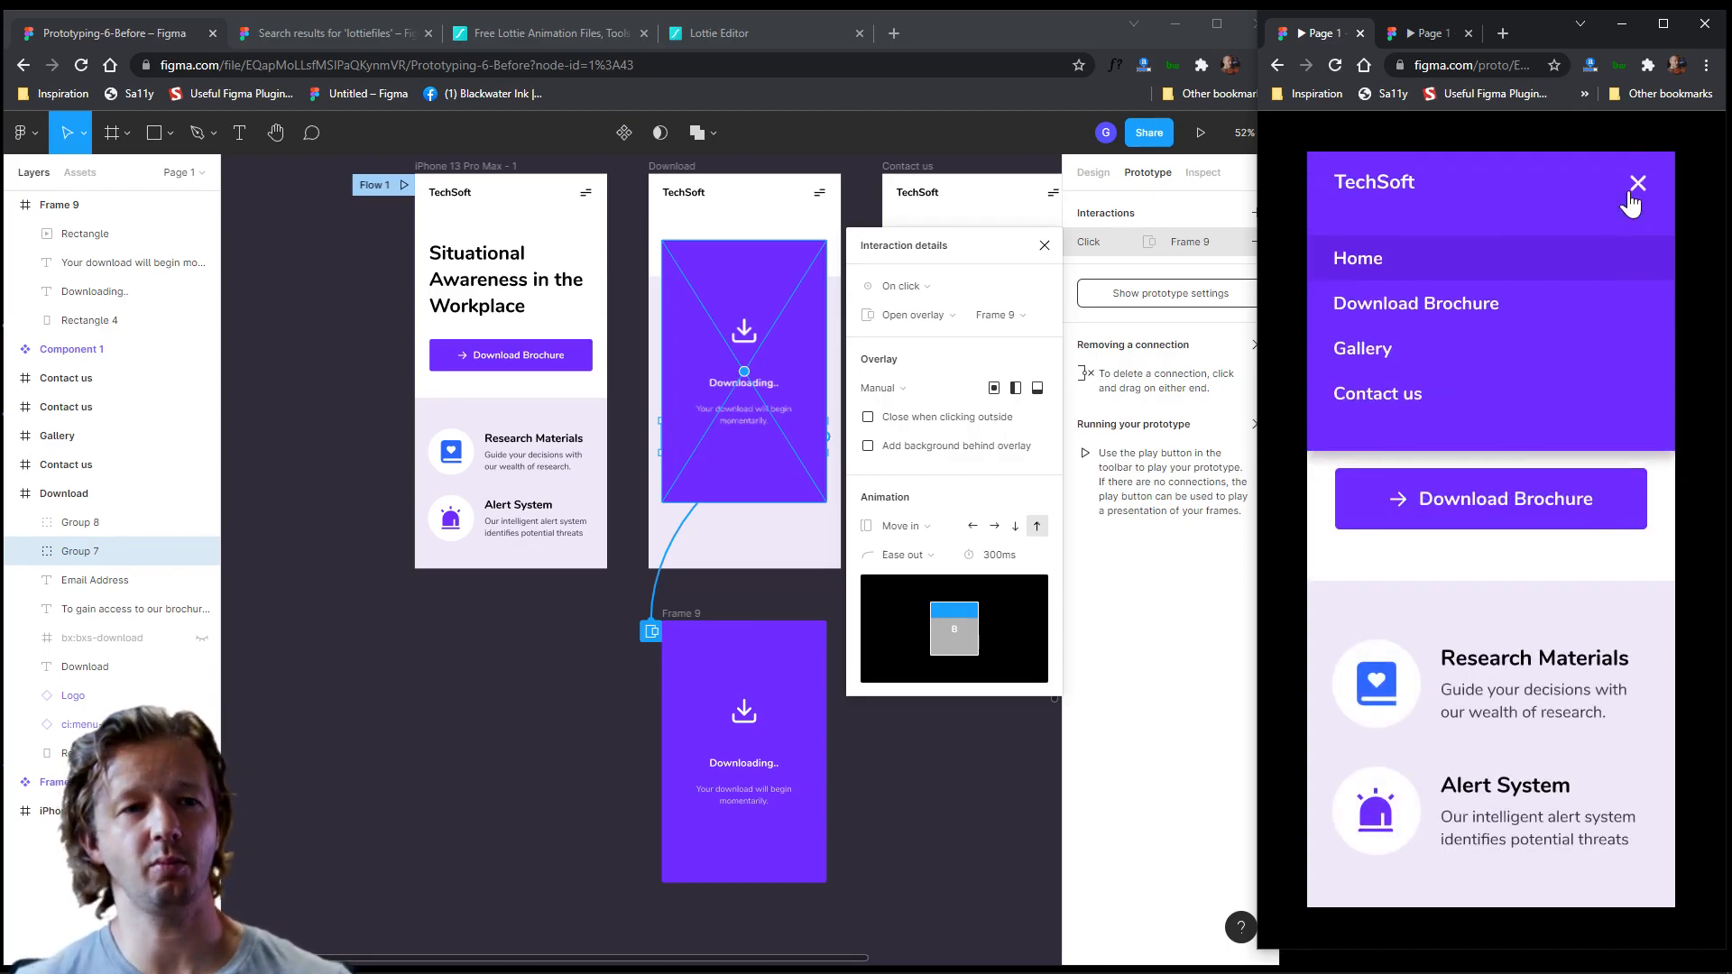
left_click(1384, 361)
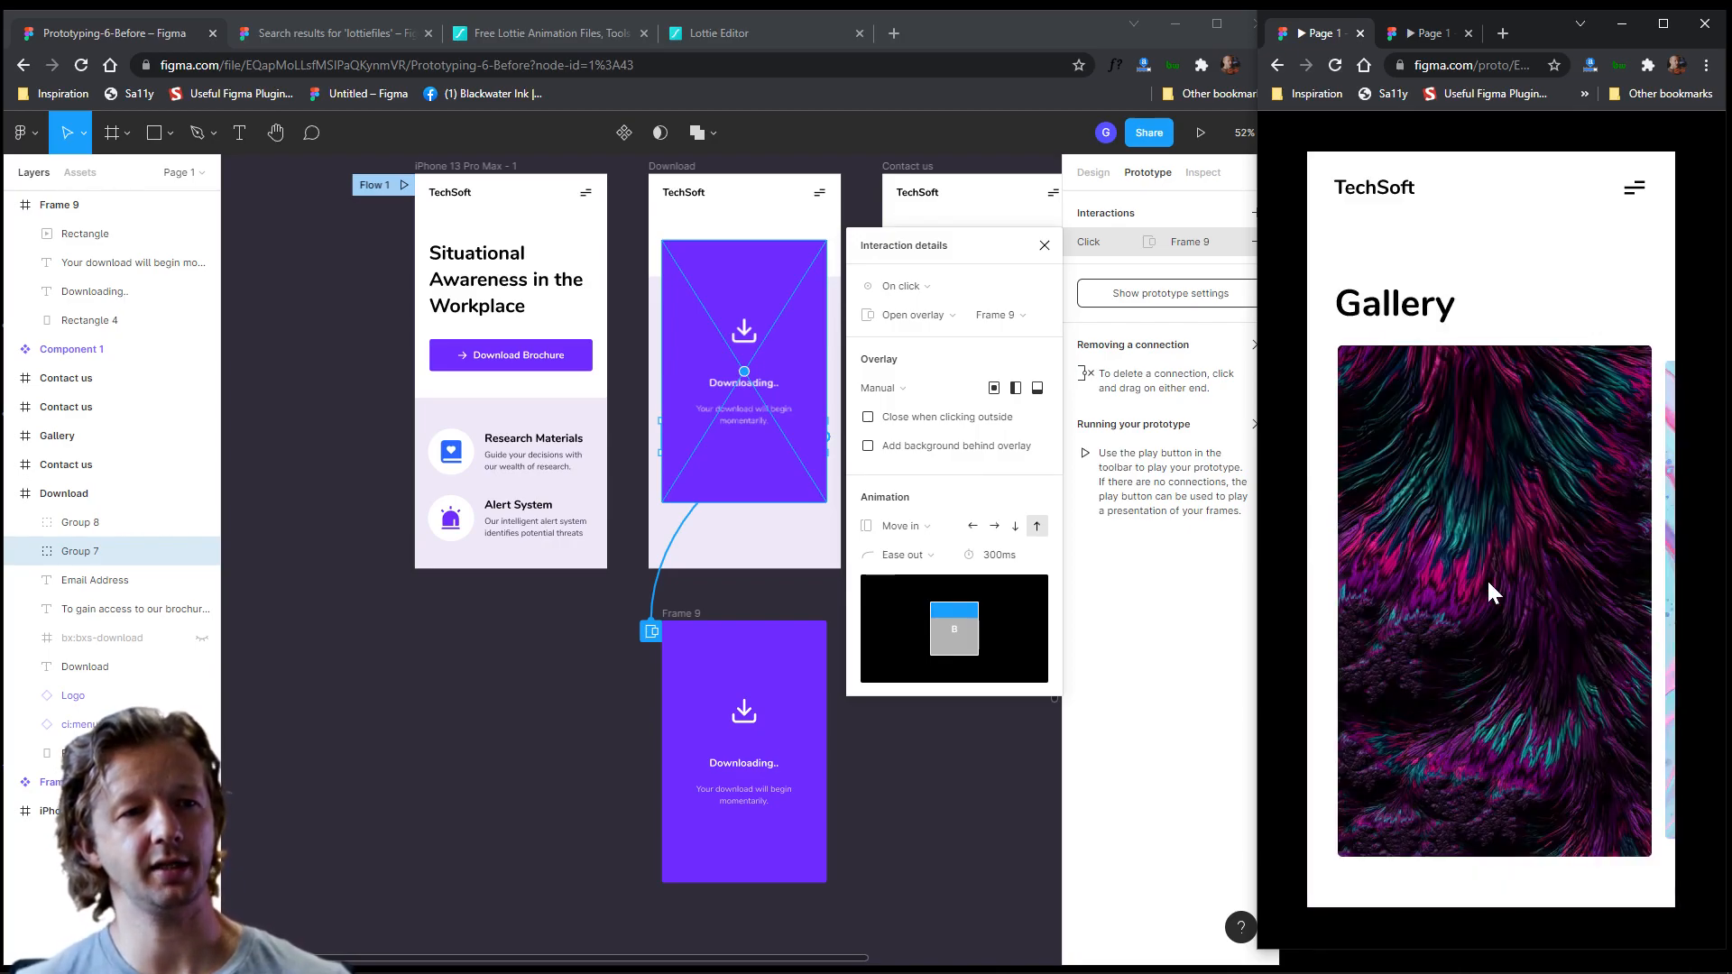
left_click_drag(1488, 471, 1296, 516)
left_click_drag(1504, 484, 1334, 492)
- Open Contact us from the header menu in the preview and go back home through the TechSoft logo
left_click(1633, 189)
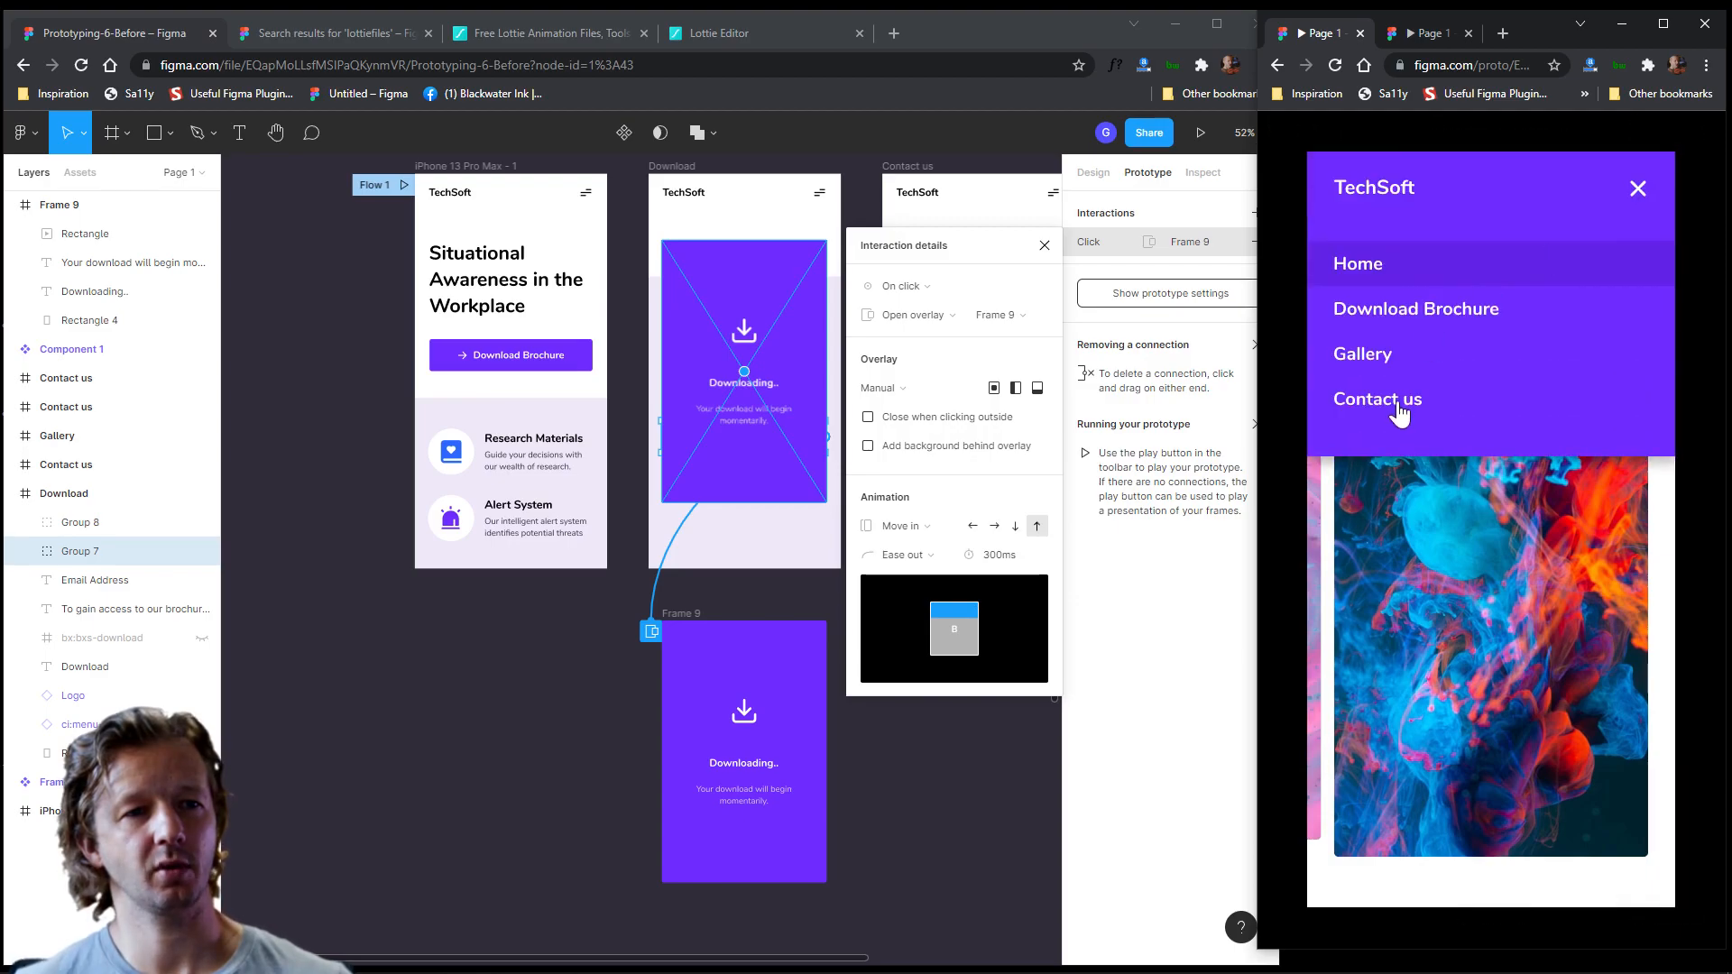
left_click(1393, 399)
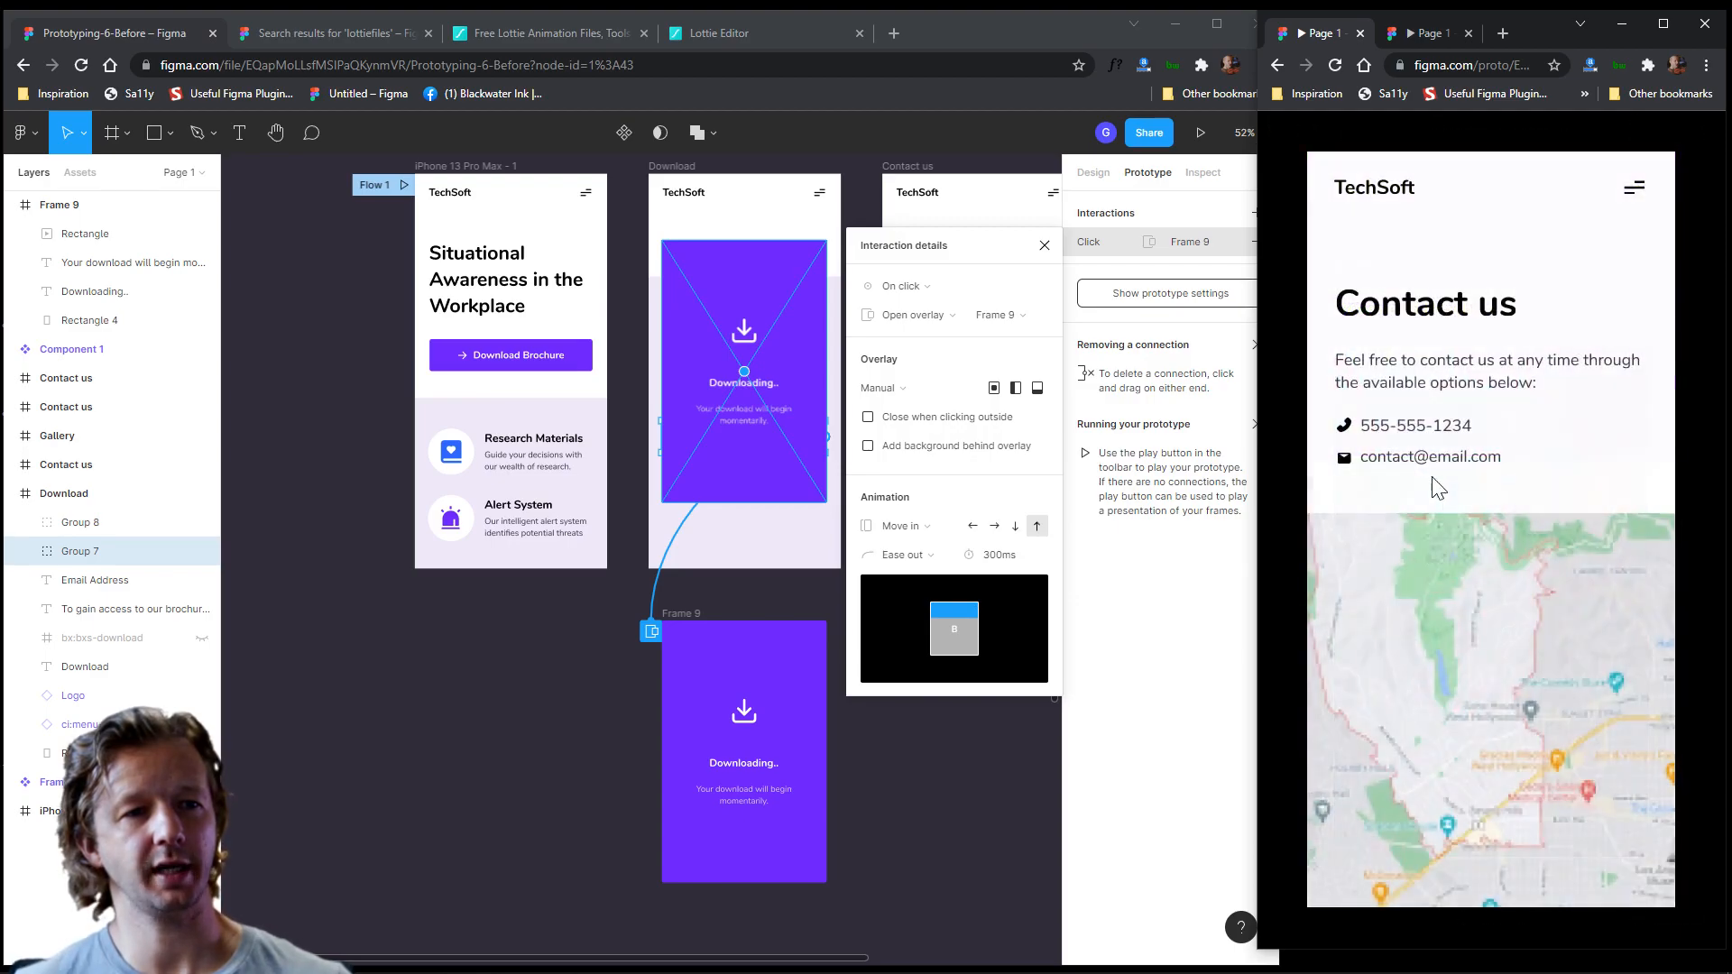
left_click(1373, 194)
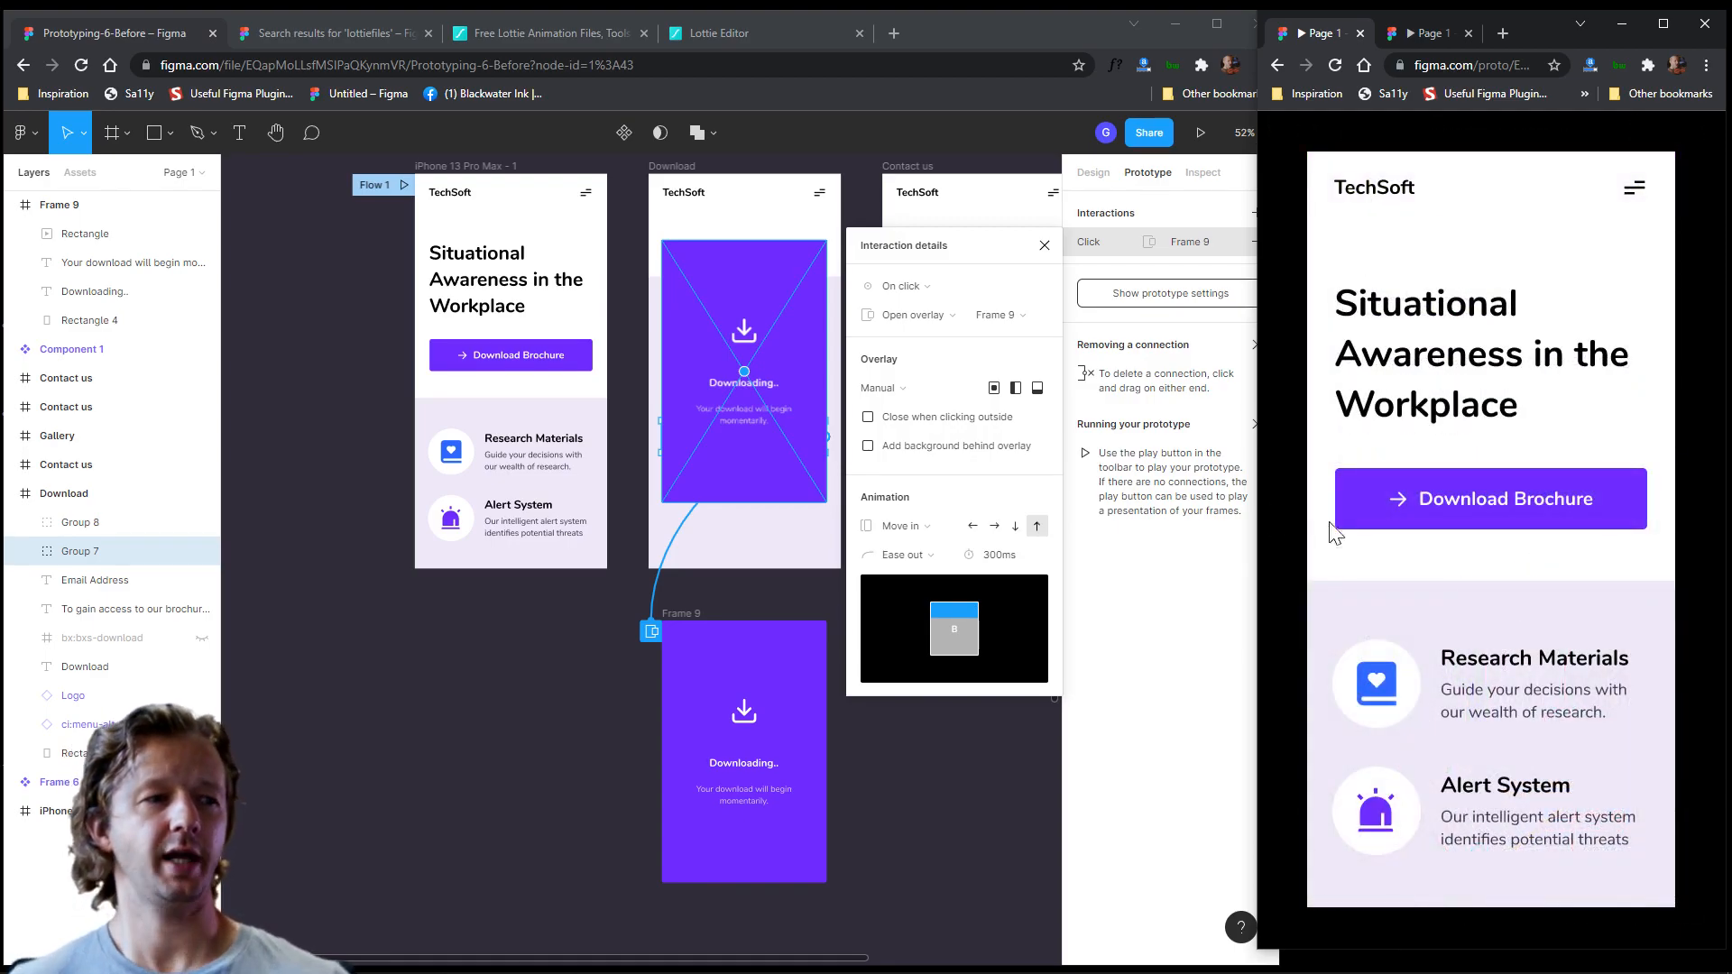
left_click(321, 365)
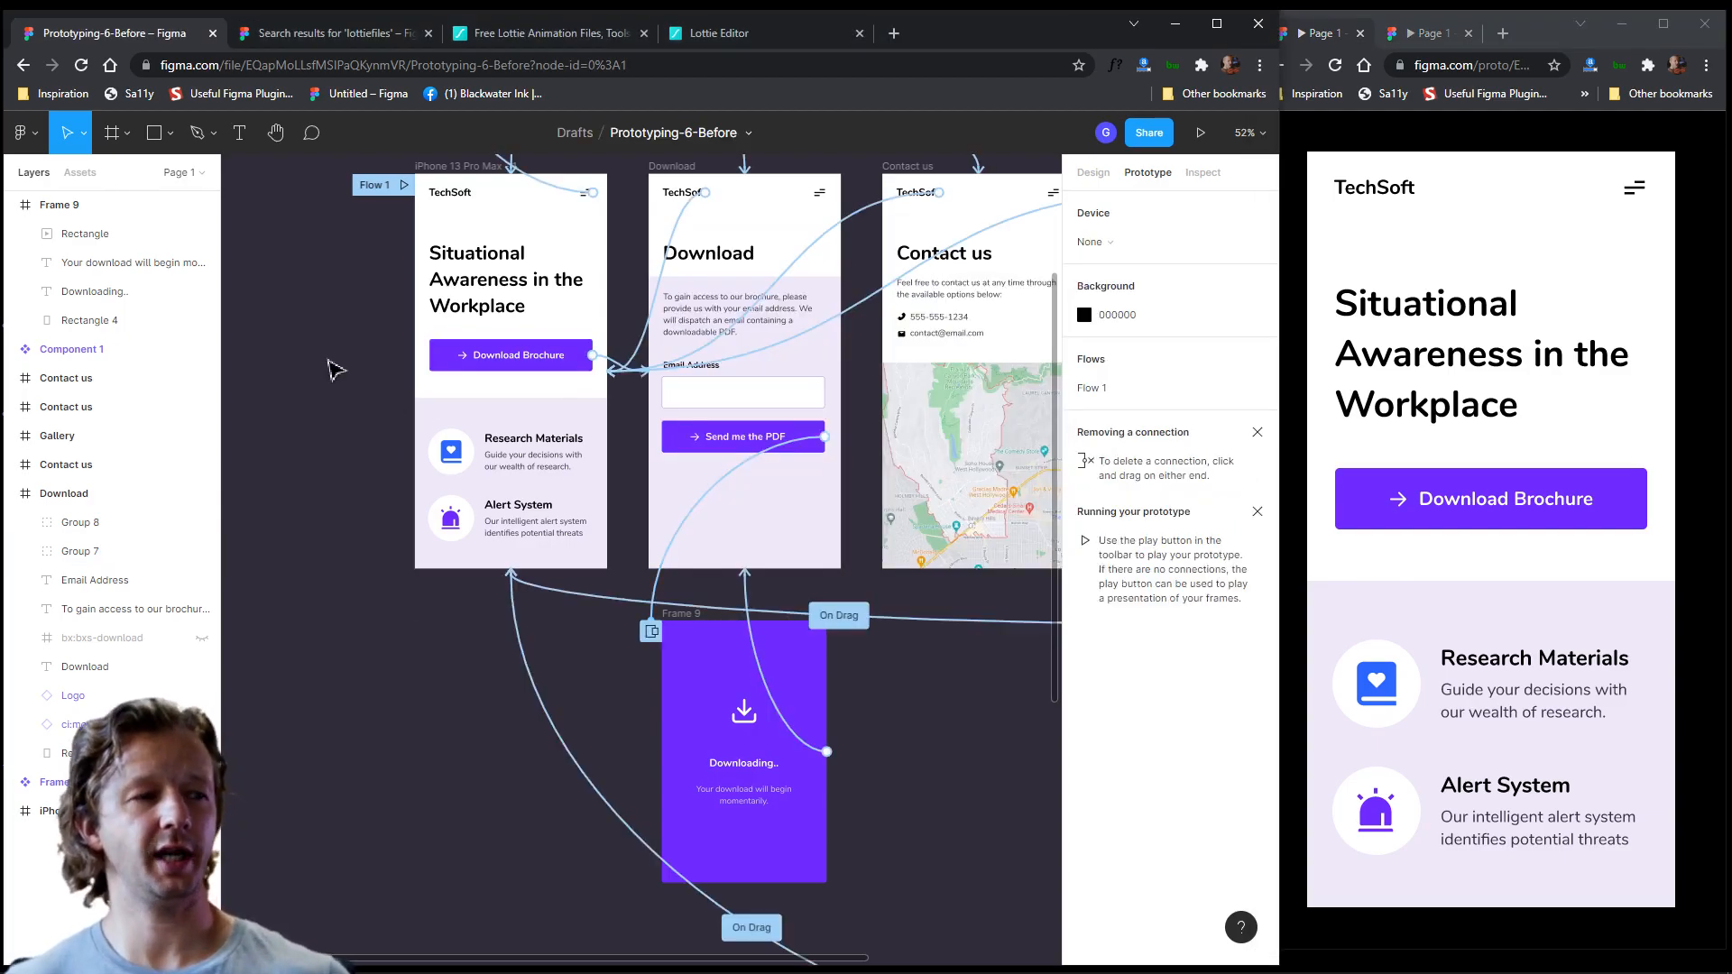
scroll(338, 370, "up", 5)
scroll(361, 365, "down", 1)
left_click_drag(421, 346, 296, 335)
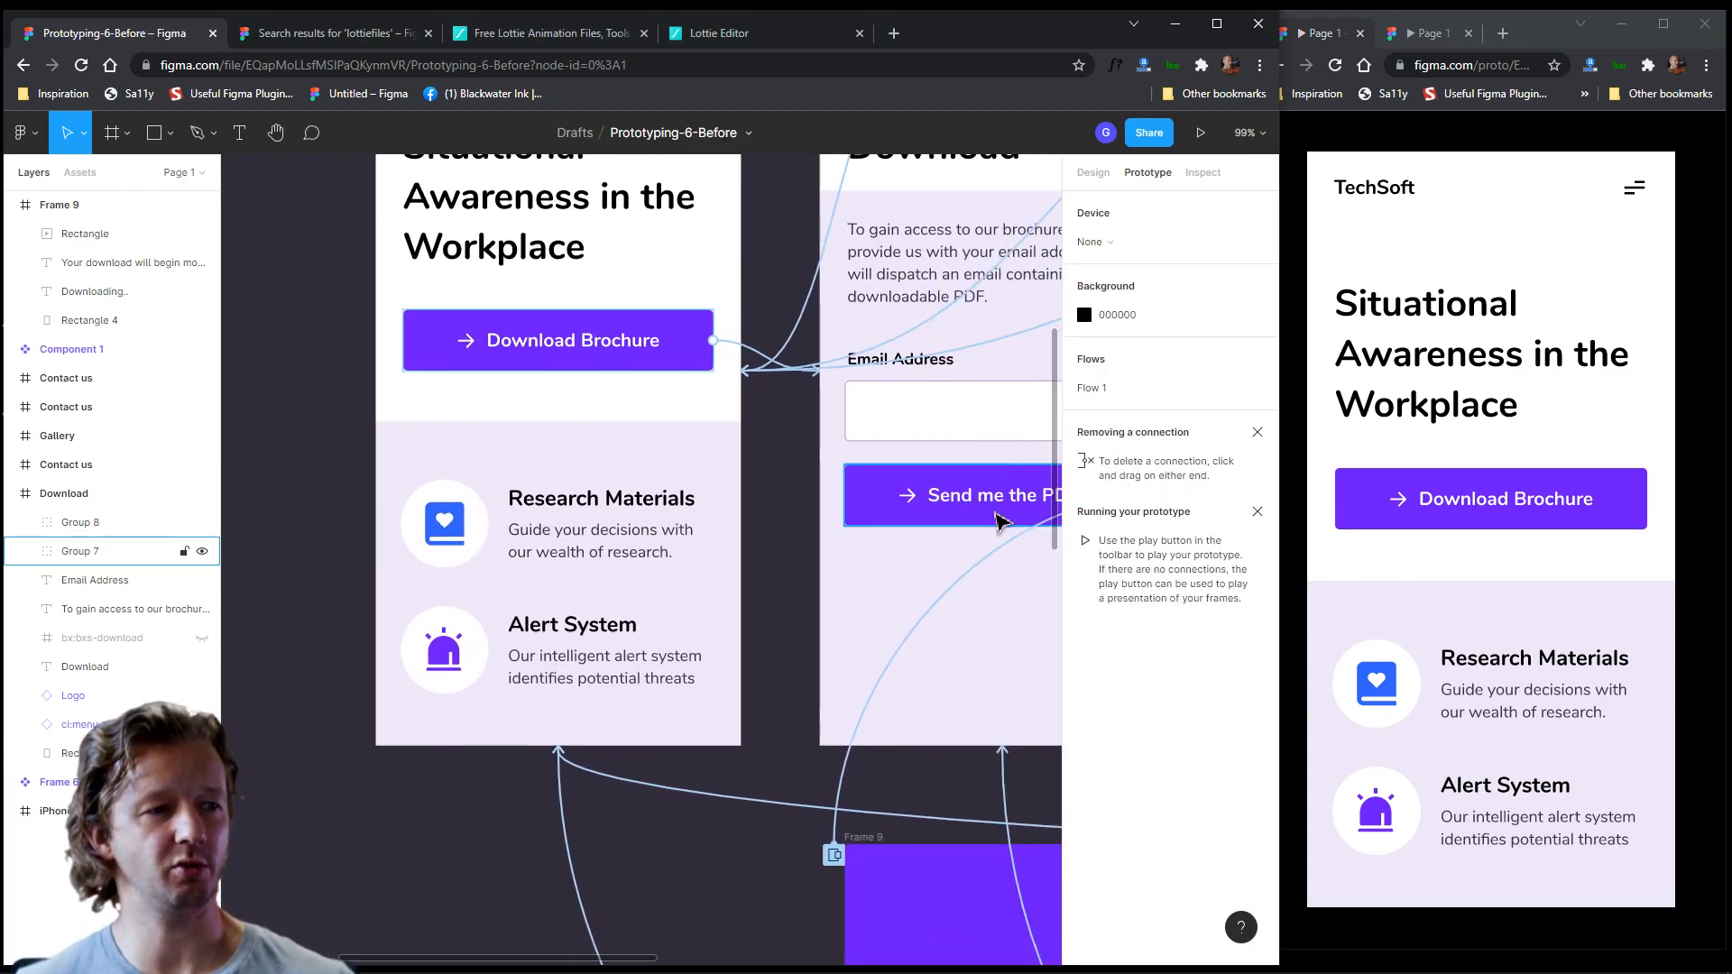